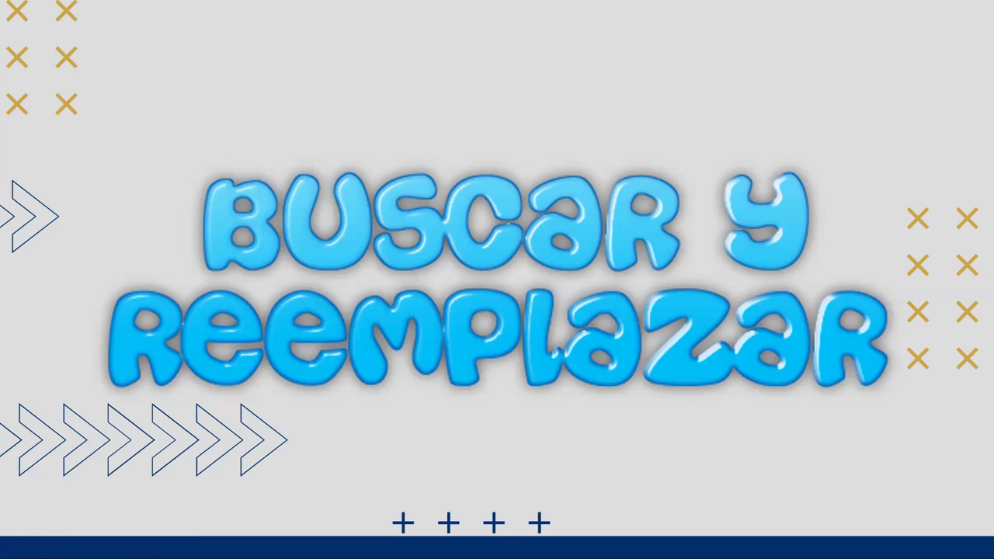
Advance to the 'Buscar y seleccionar celdas que cumplan condiciones específicas' slide
key(Right)
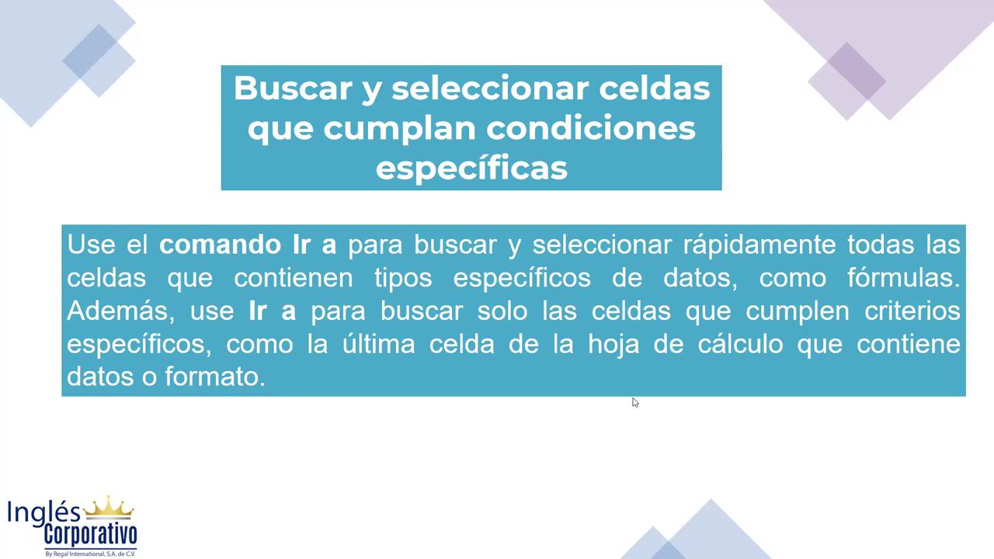
Move on to the 'Siga estos pasos' slide about searching a whole sheet or defined area
click(752, 192)
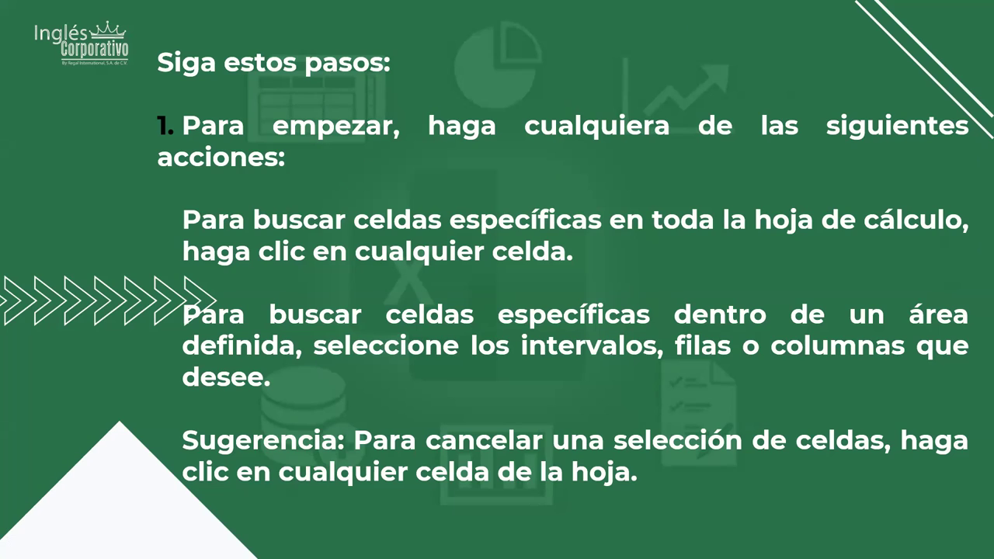
Show the slide listing Buscar y seleccionar > Ir a, CTRL+G and Especial as steps 2–4
click(534, 165)
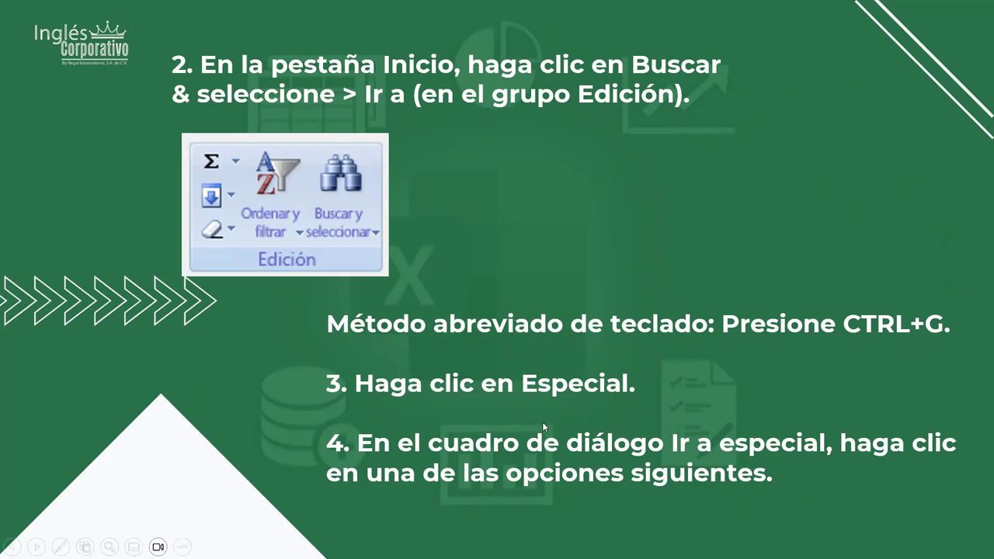
Show the table mapping Comentarios, Constantes, Fórmulas and Espacios en blanco to the cells they select
click(711, 265)
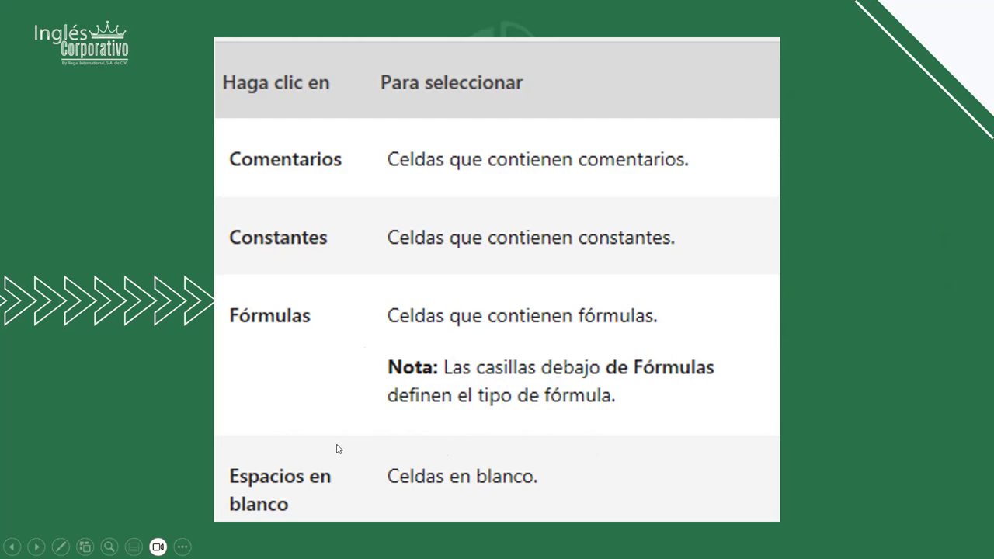
Move on to the table defining Región actual, Matriz actual and Objetos
click(361, 344)
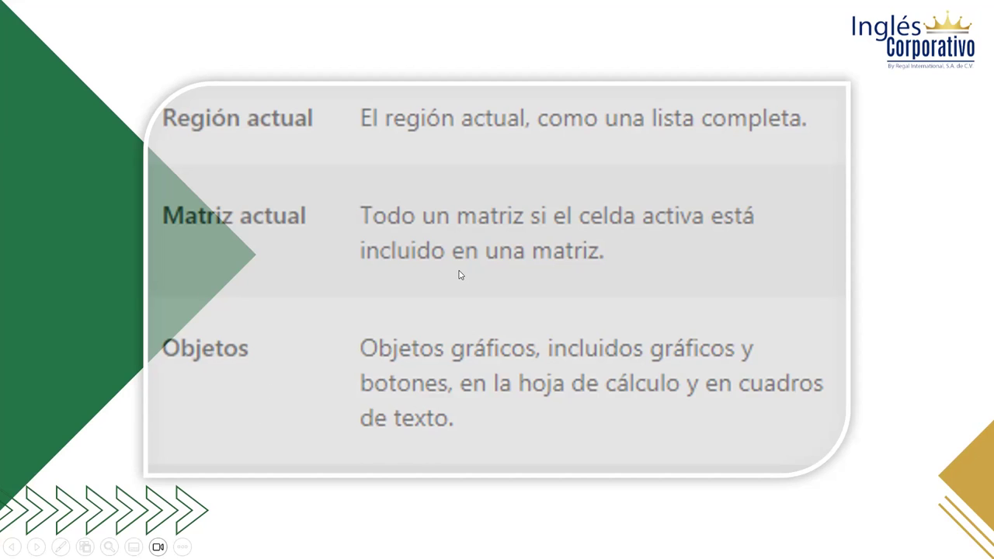
Advance to the Diferencias de columna slide comparing cells against the active cell
click(332, 293)
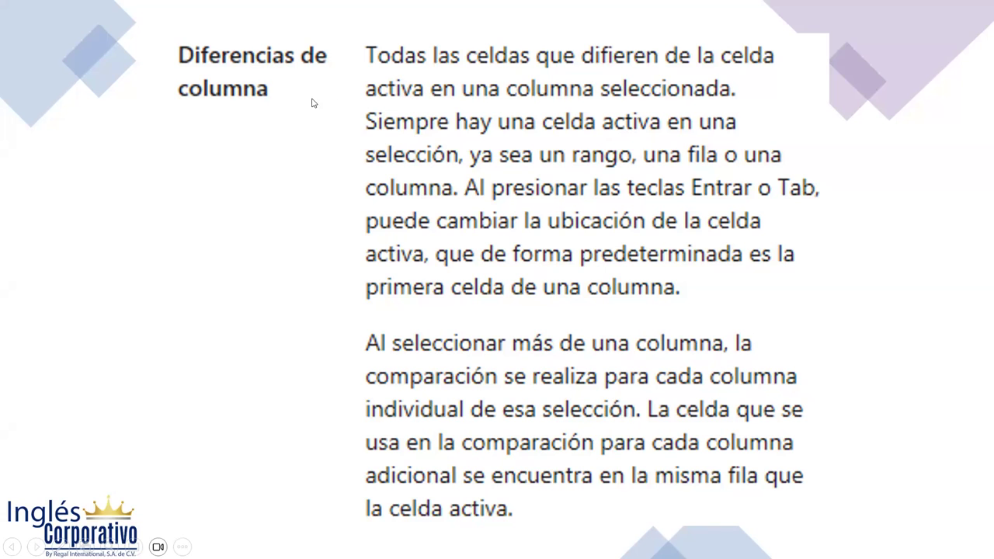
Step past Precedentes to the Dependientes slide covering Dirigir solo and Todos los niveles
click(299, 186)
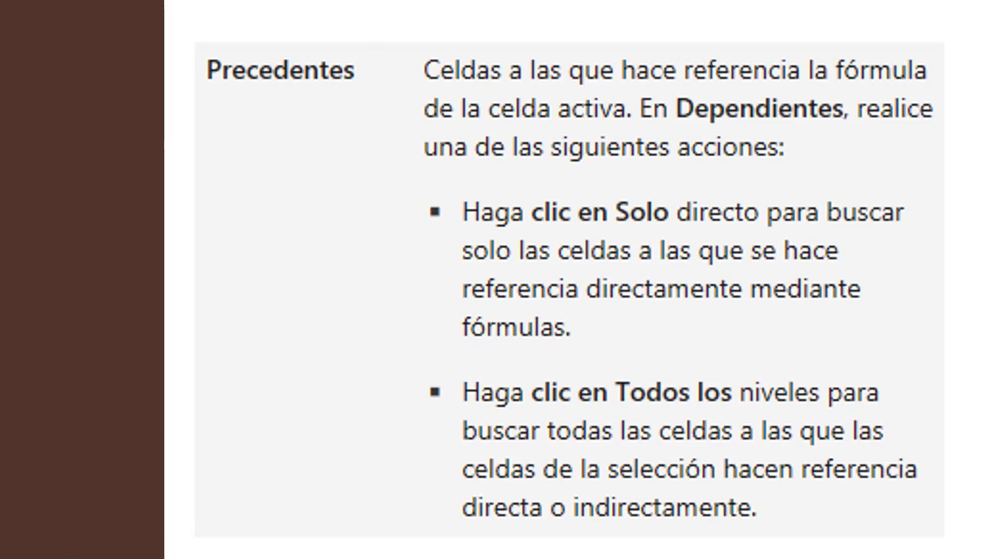
click(509, 277)
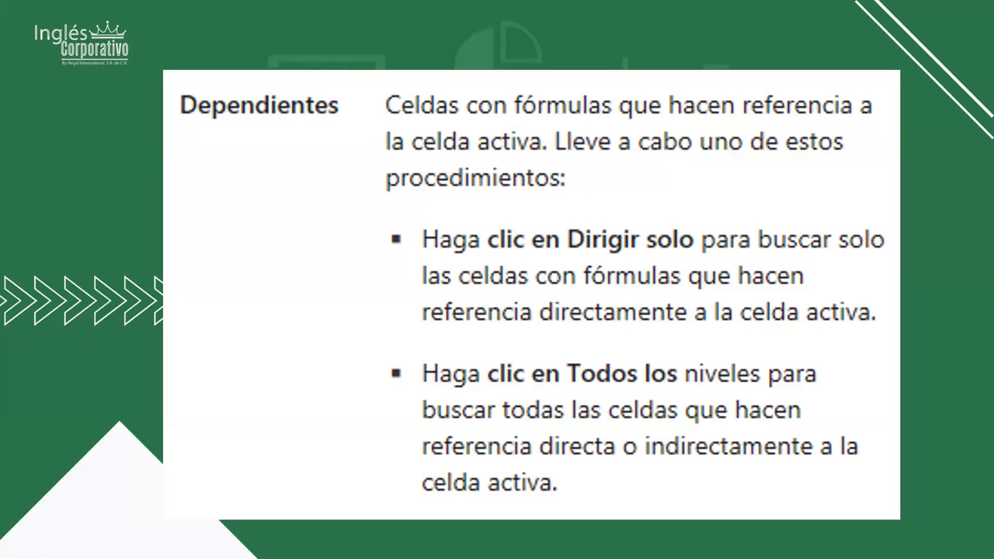
Advance through the Última celda / Solo celdas visibles slide to Formatos condicionales
click(323, 181)
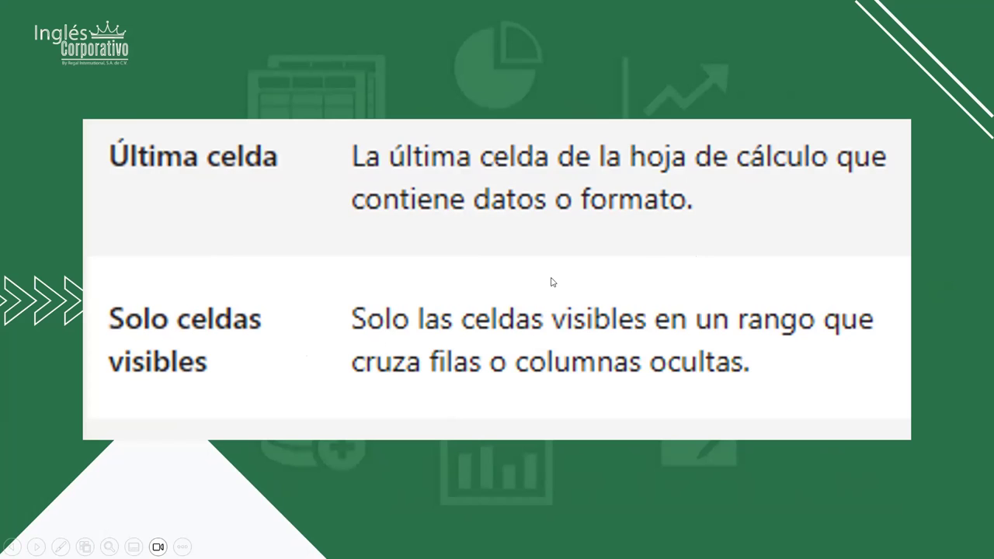
click(619, 379)
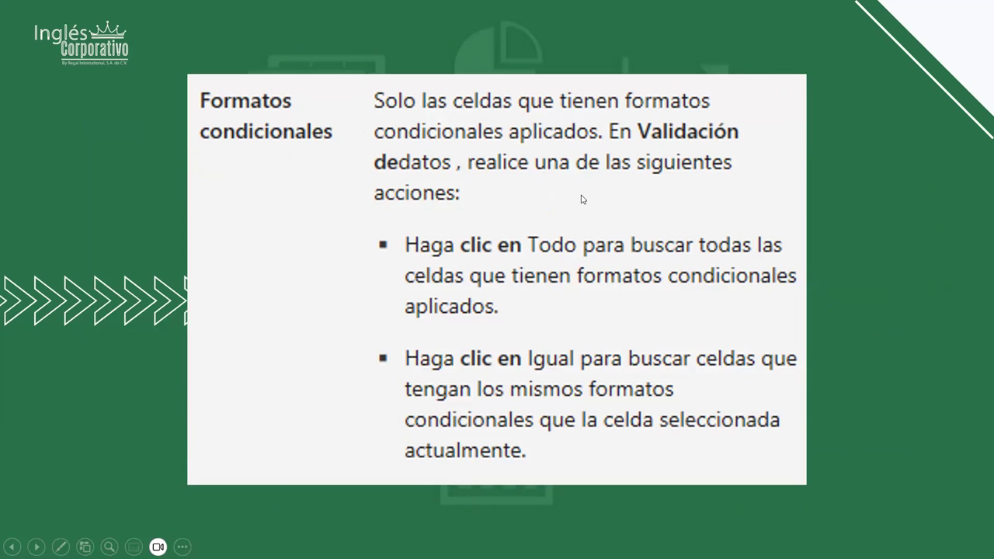
Go through the Validación de datos slide to the EJEMPLOS title slide
key(Right)
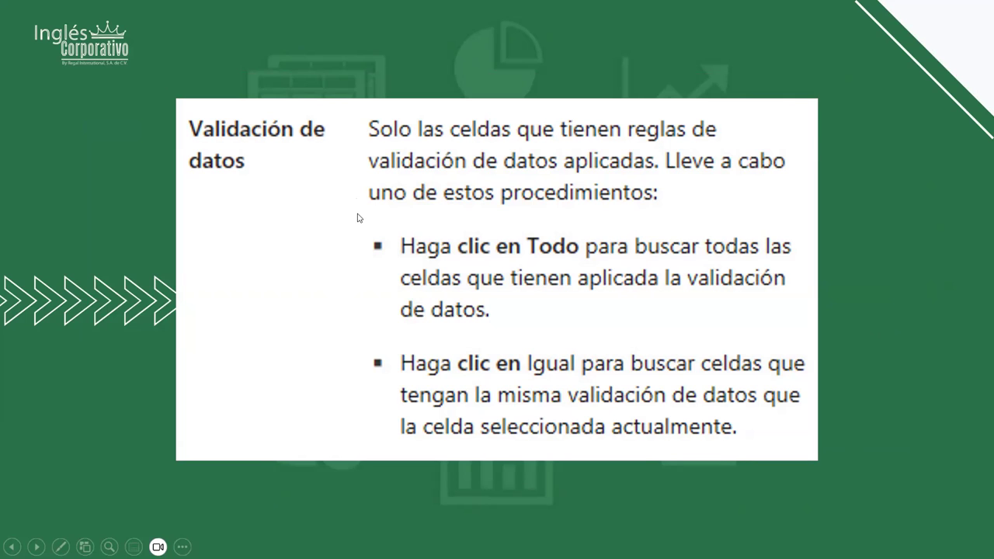
click(520, 294)
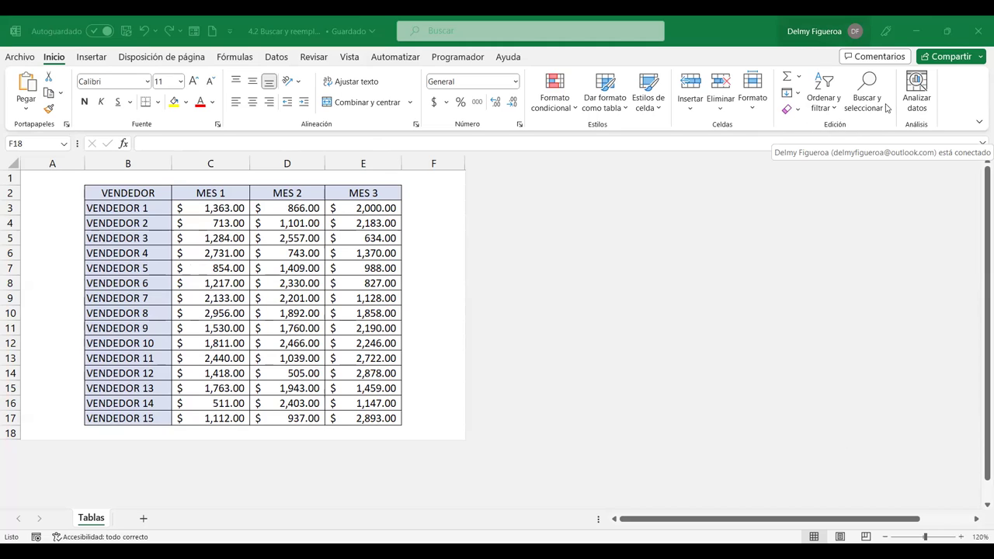
Open Buscar y reemplazar through Buscar y seleccionar > Buscar on the sales sheet
click(865, 87)
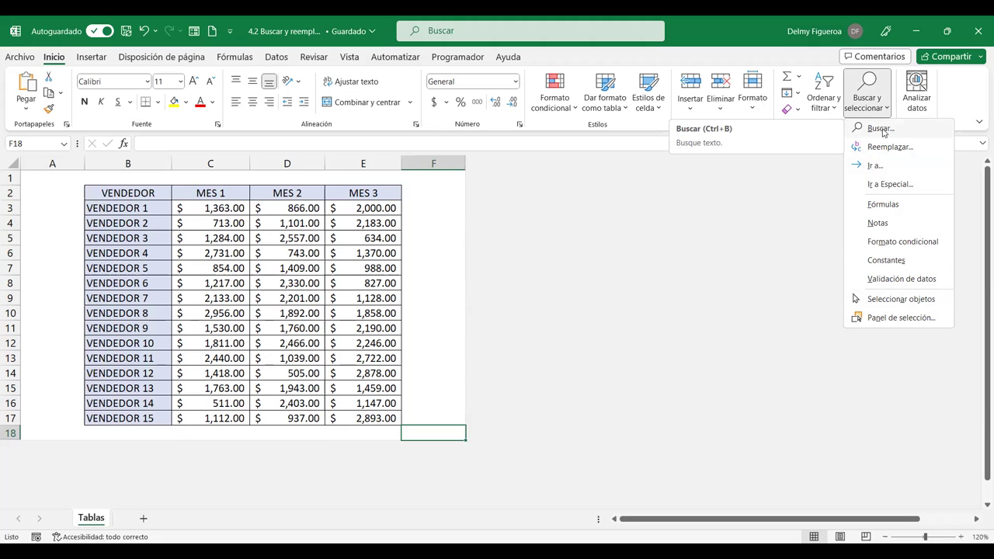
click(882, 130)
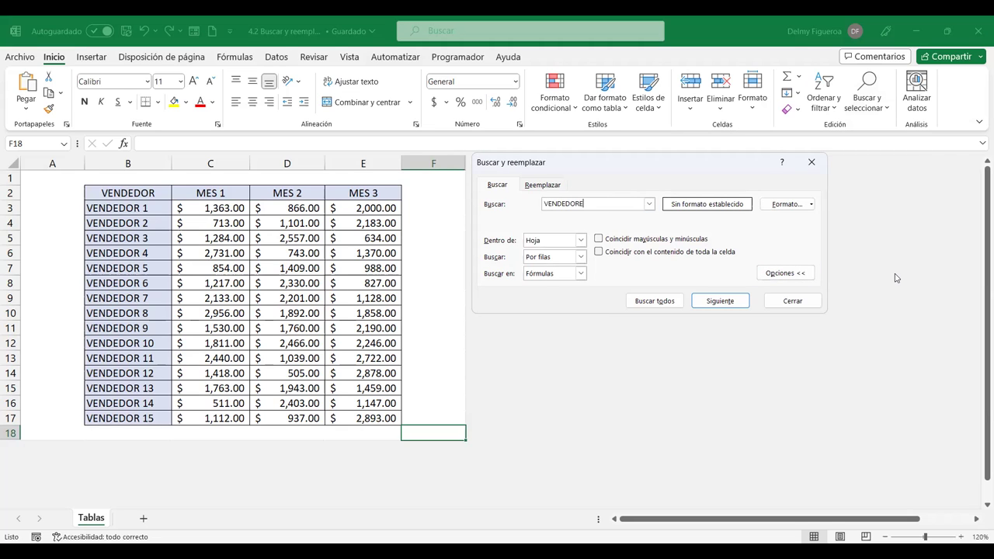
List all 16 VENDEDOR matches from $B$2 down and enlarge the results list
key(Return)
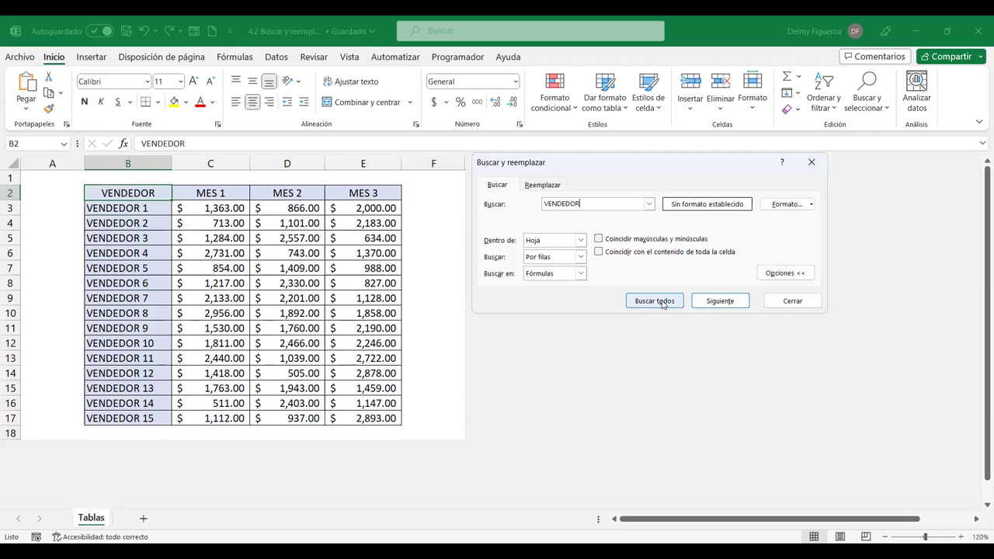
click(649, 302)
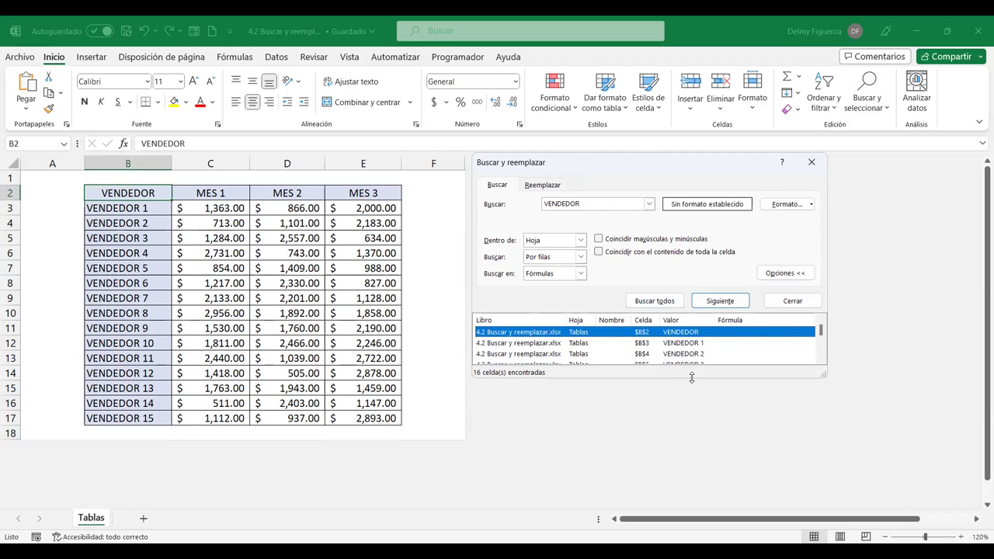
drag(691, 378, 691, 490)
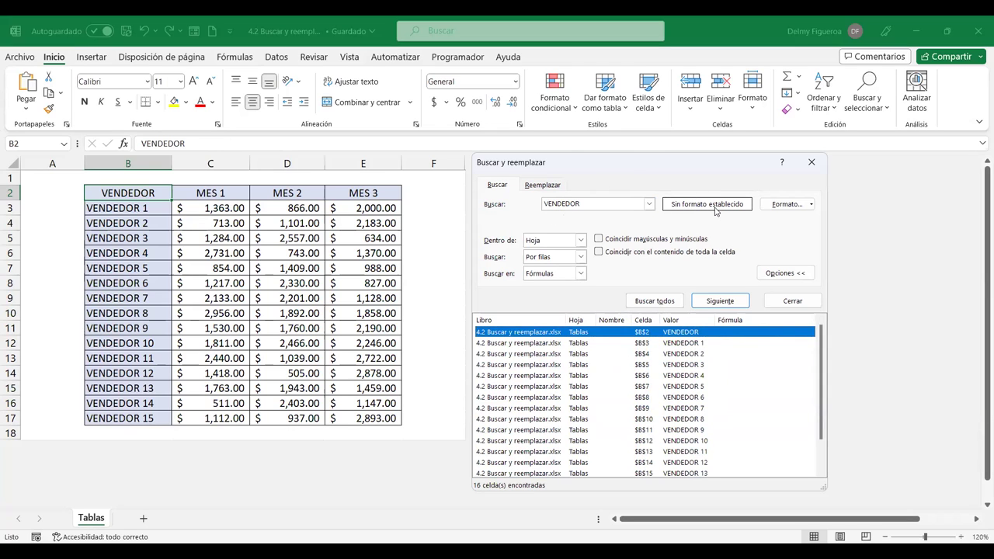
Look at the format-search options and the fill colour choices without picking one
click(812, 205)
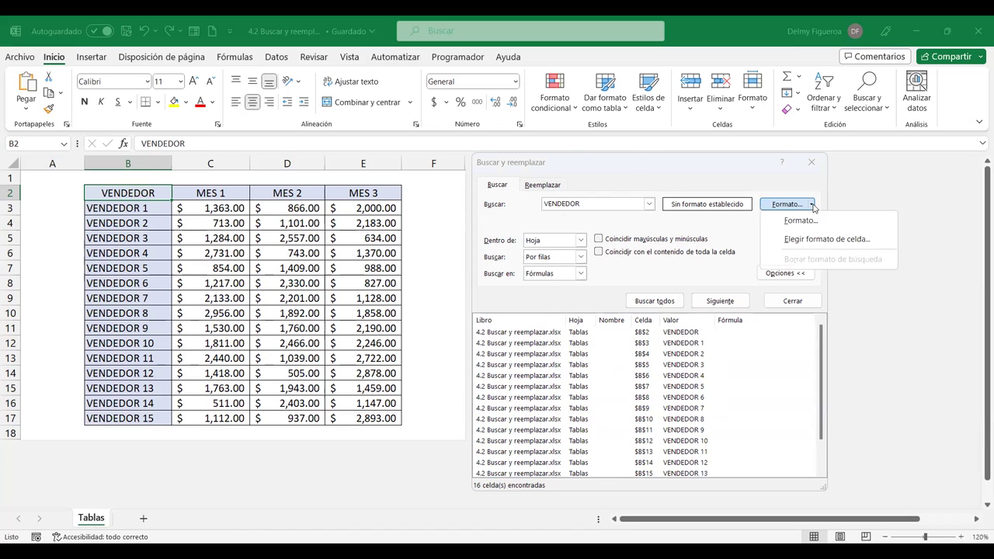
click(694, 224)
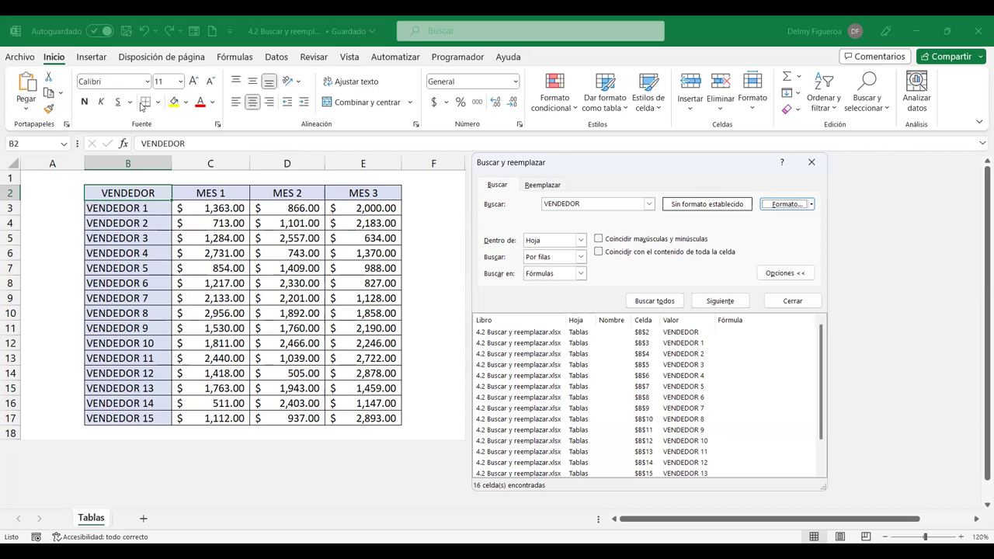
click(186, 108)
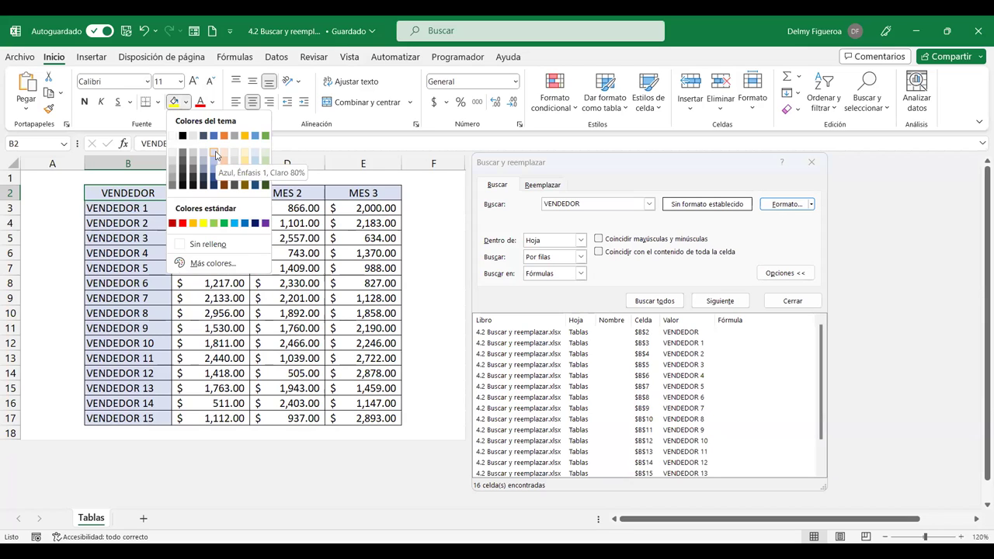
click(631, 170)
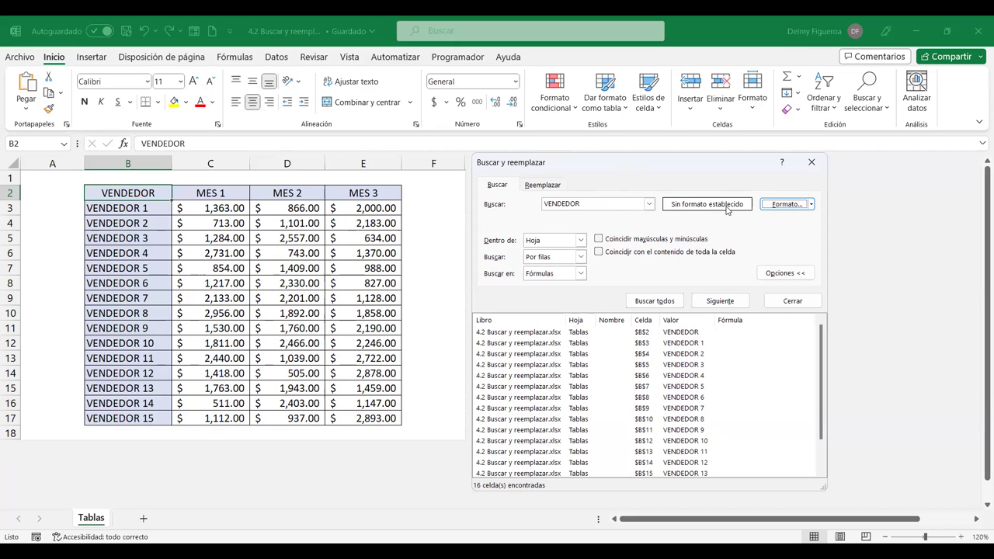
Browse the Buscar formato tabs (number, alignment, font, border, fill, protection), then cancel without setting a format
click(811, 204)
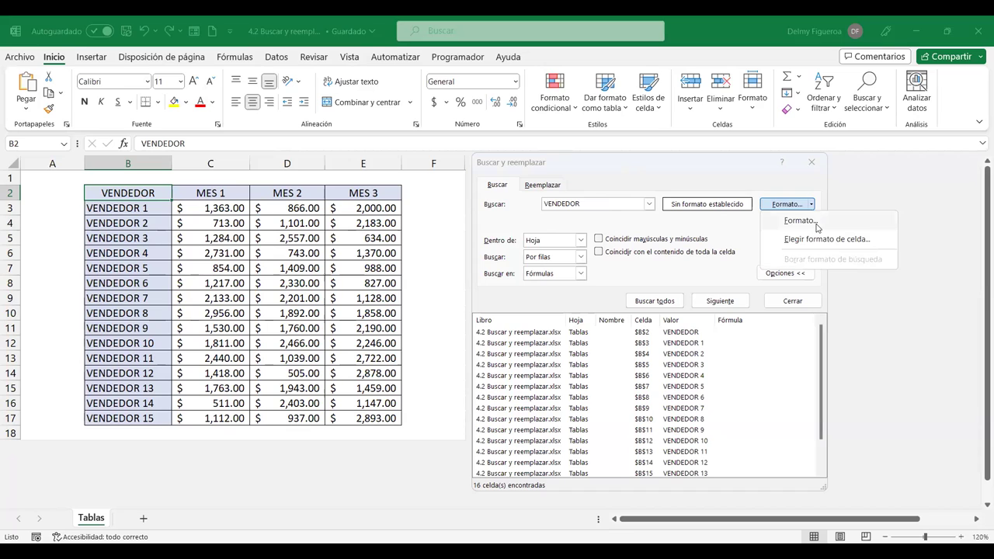
click(635, 209)
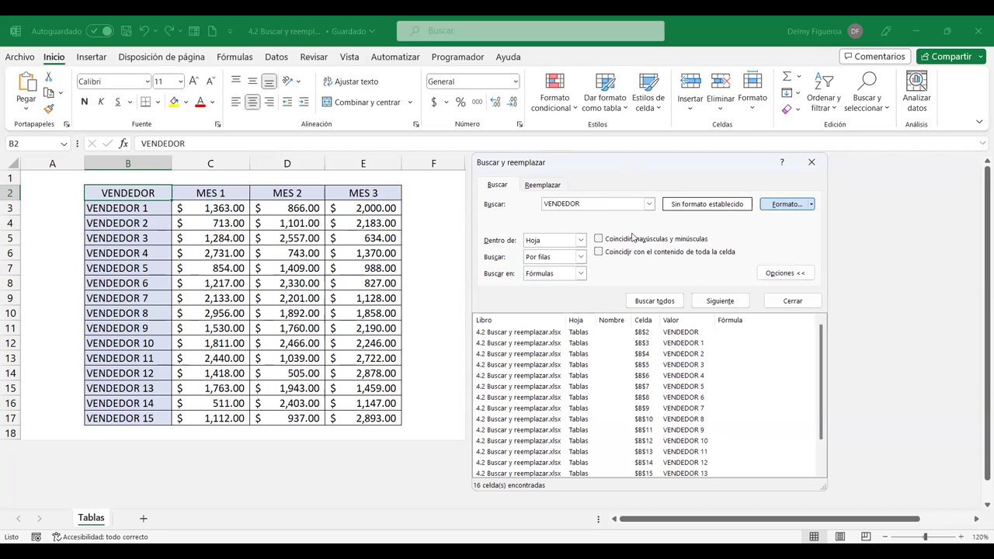
click(747, 75)
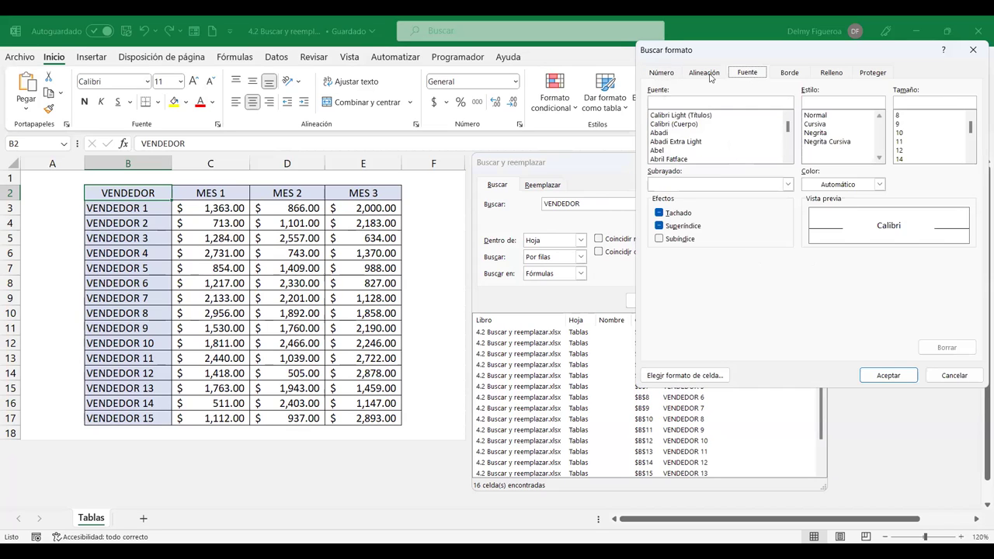
click(711, 76)
click(654, 72)
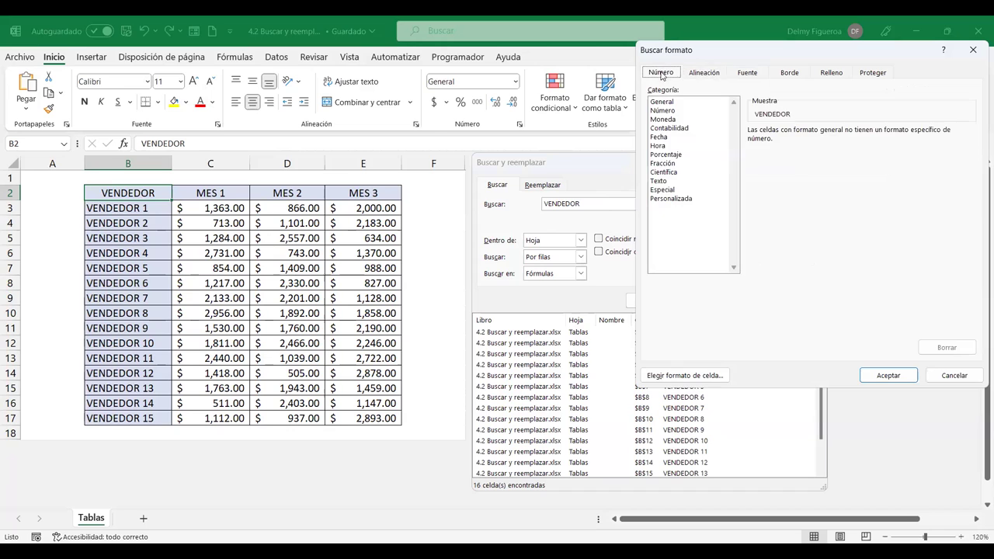
click(747, 73)
click(789, 72)
click(826, 73)
click(873, 72)
click(671, 73)
click(707, 75)
click(747, 73)
click(791, 72)
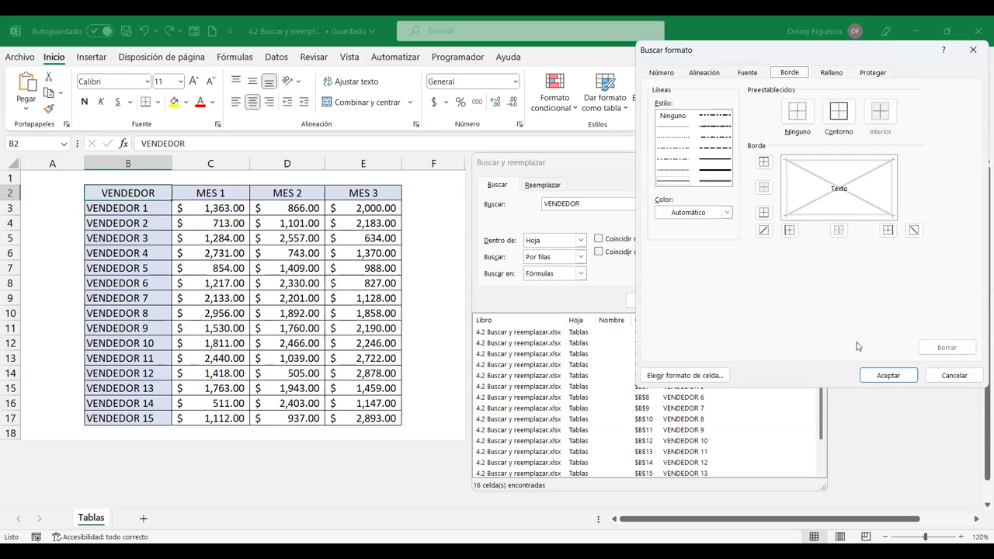
click(962, 378)
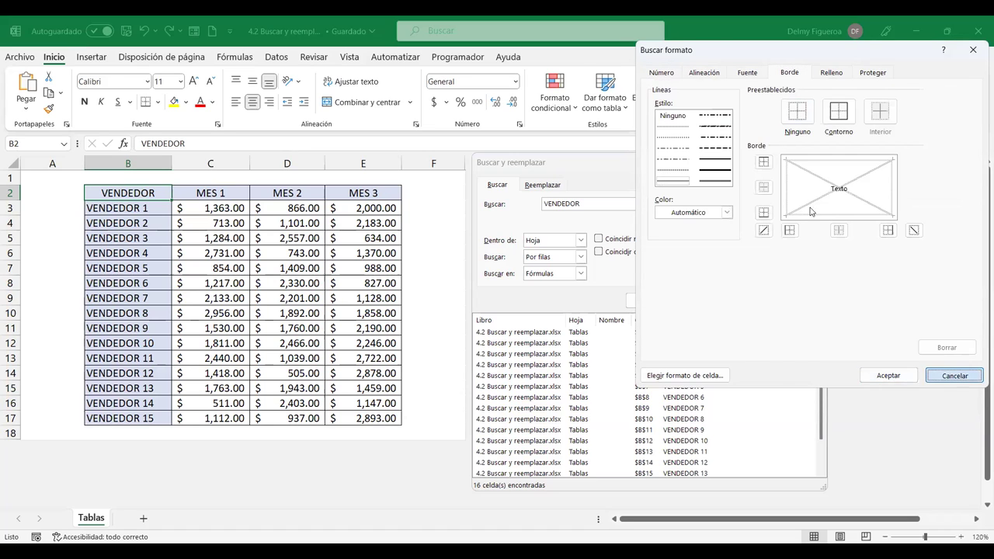
key(Escape)
click(812, 204)
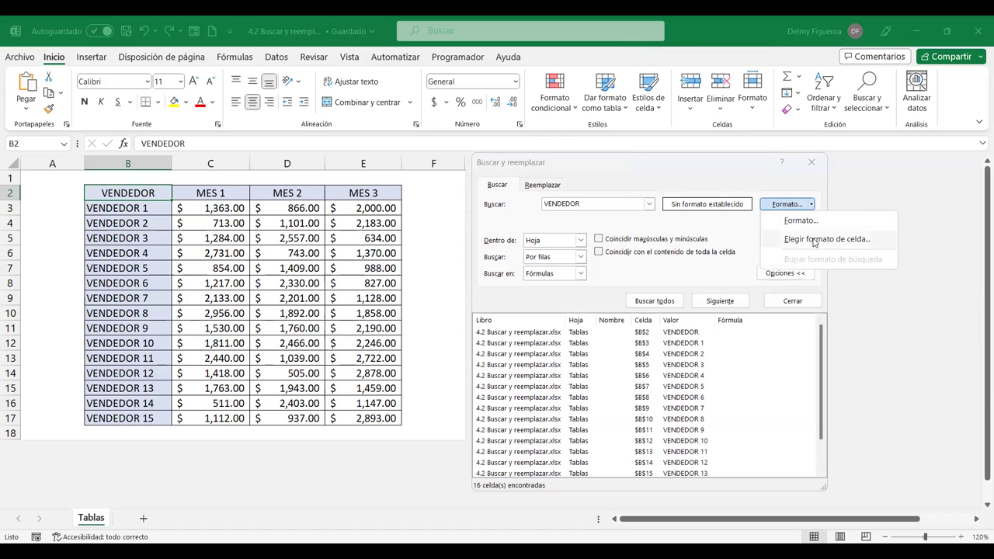
Use Elegir formato de celda to take the search format from header cell B2
click(792, 238)
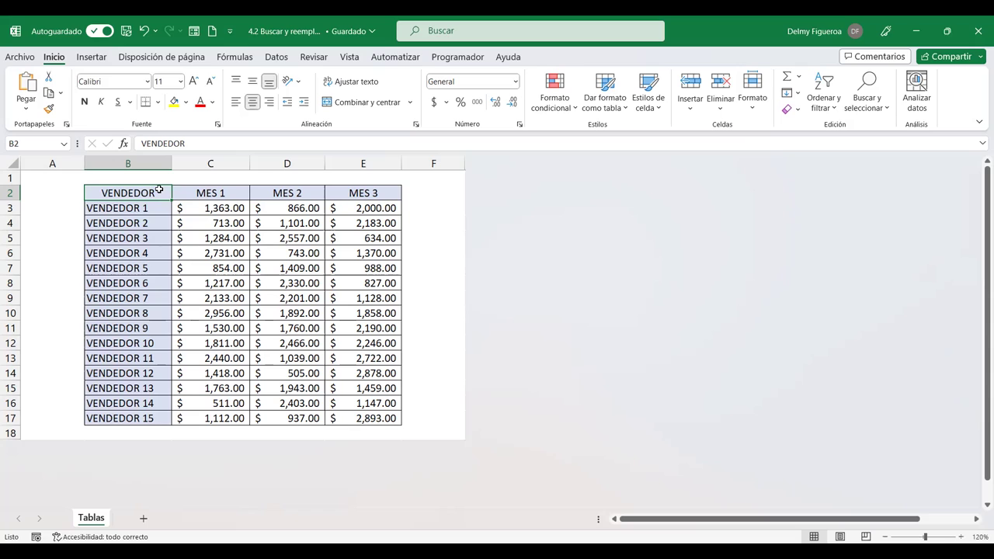
click(158, 190)
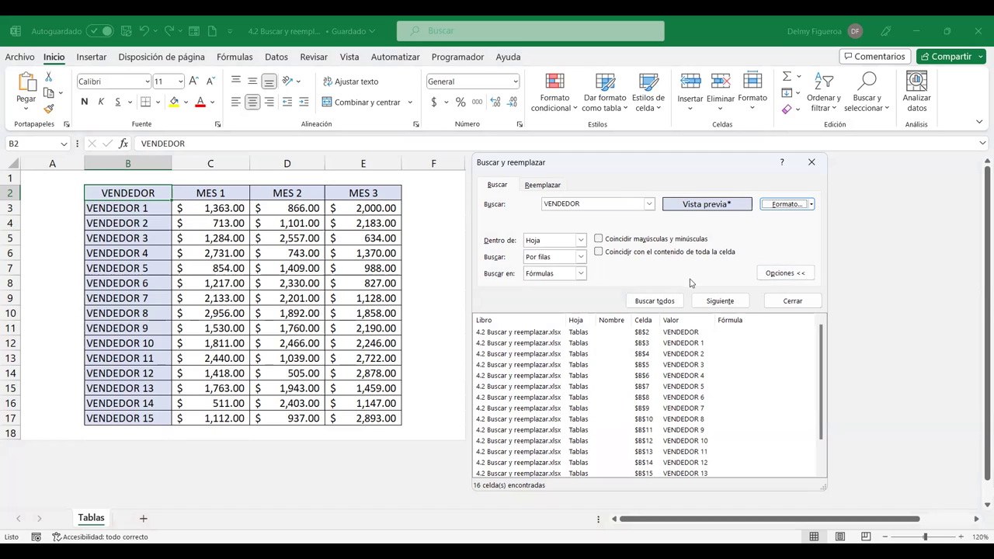
Rerun Buscar todos with B2's format, finding only $B$2, keeping Hoja, Por filas and Fórmulas
click(656, 305)
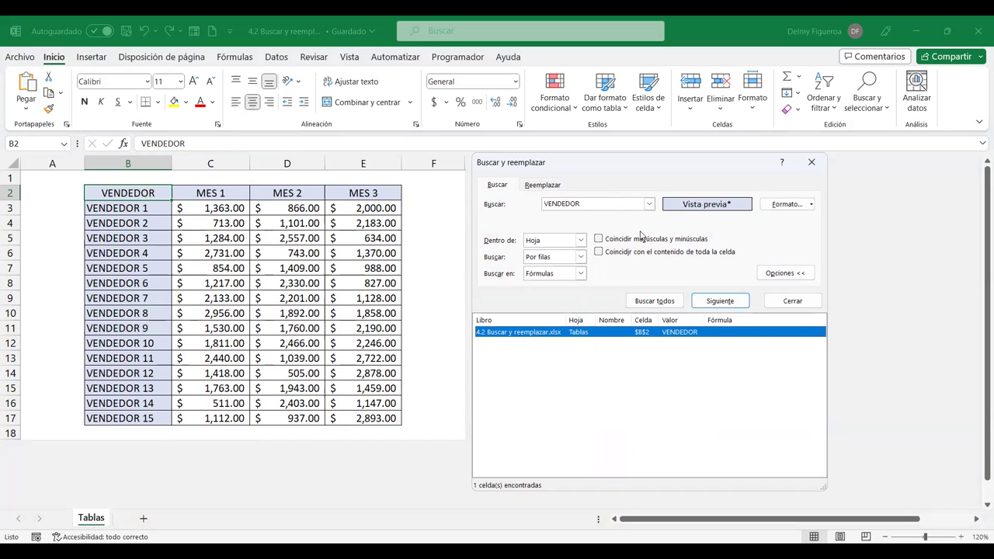
click(557, 238)
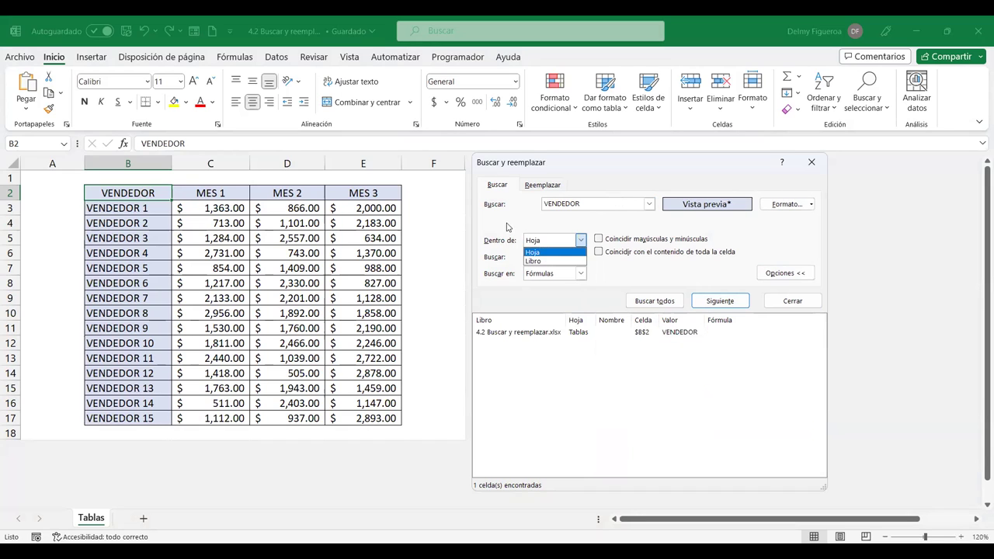
click(547, 266)
click(553, 258)
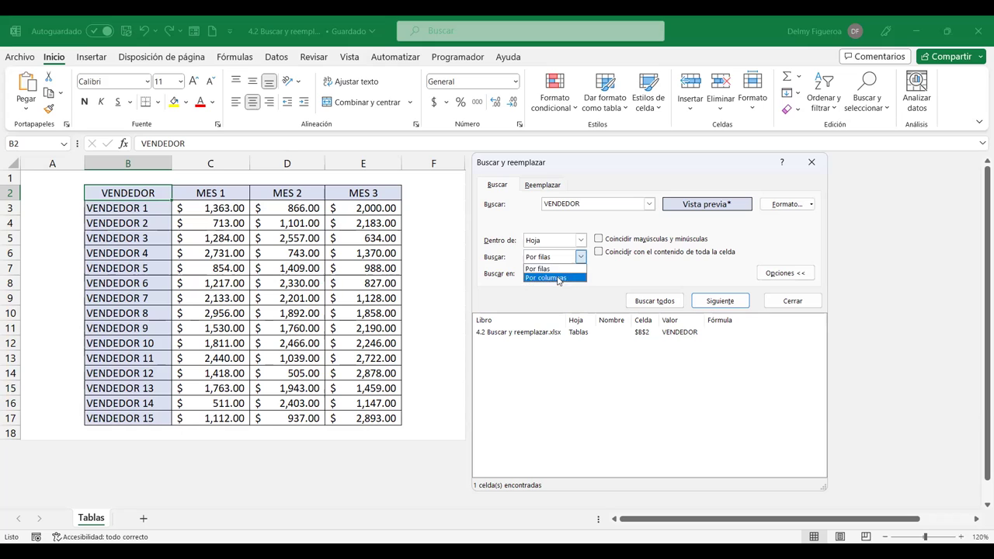
click(547, 269)
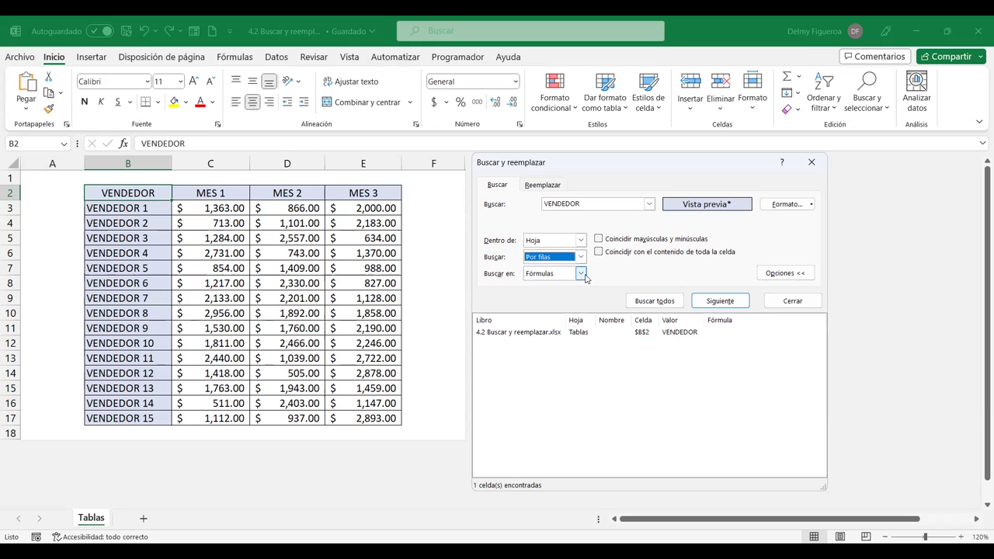
click(554, 273)
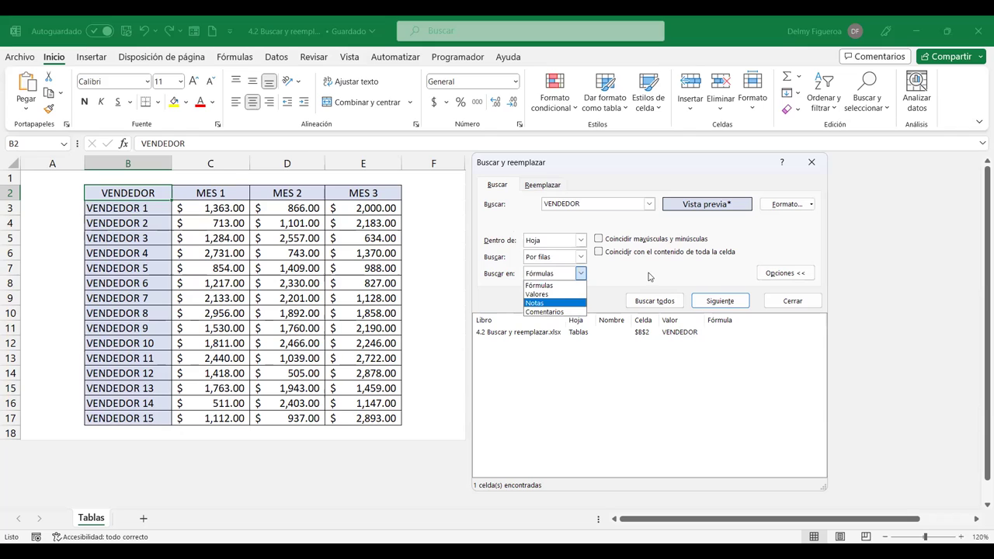
click(544, 285)
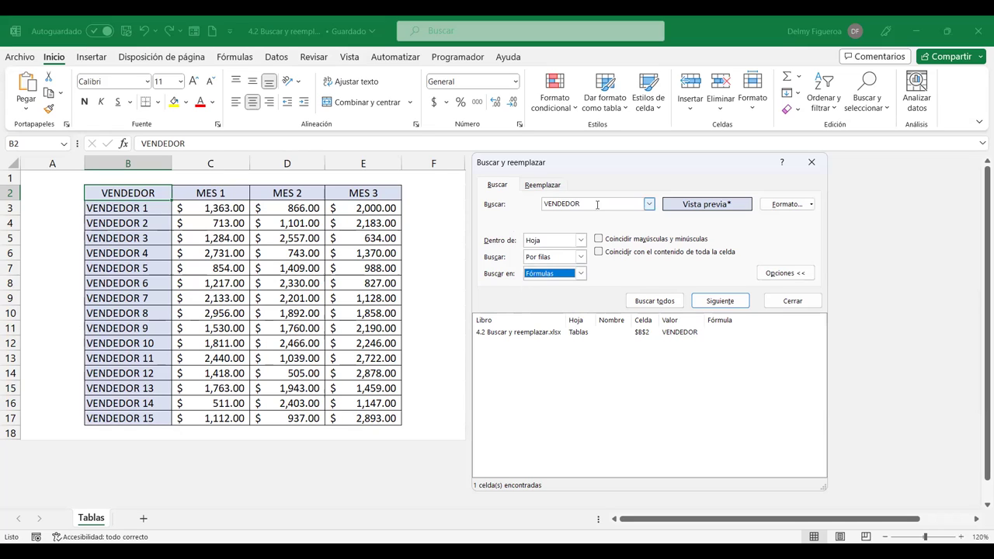
Replace the search term with lowercase vendedor, dismiss the not-found warning and close the window
click(644, 203)
text(v)
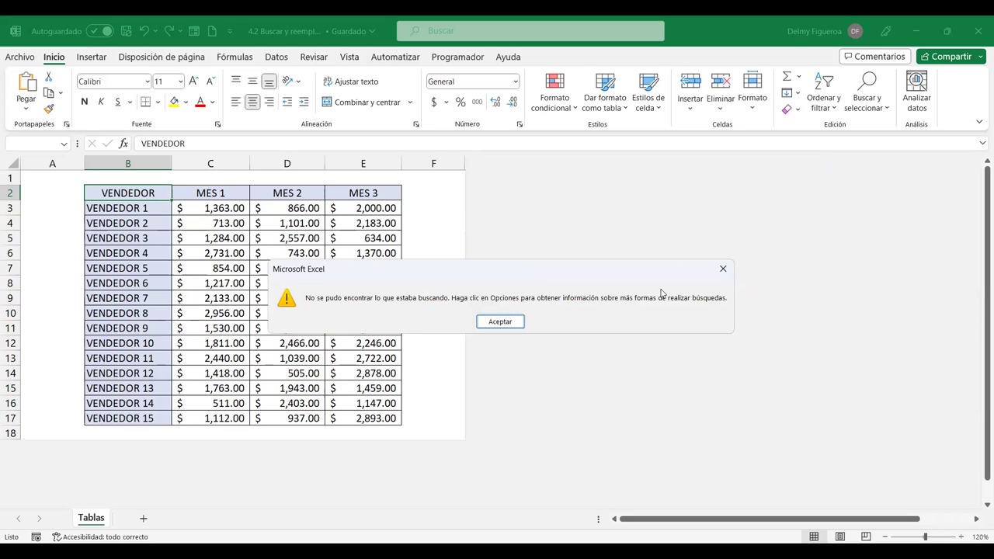
click(508, 322)
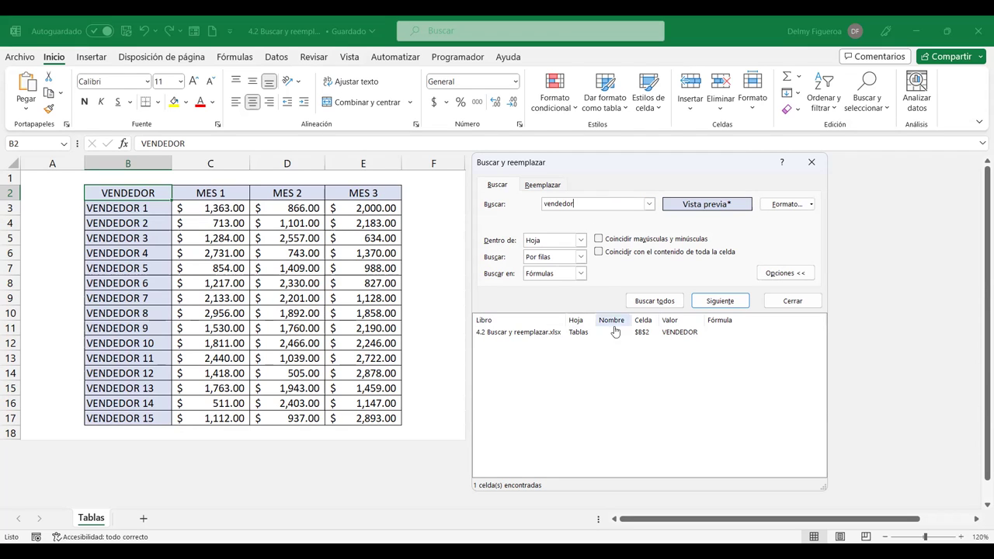
click(808, 305)
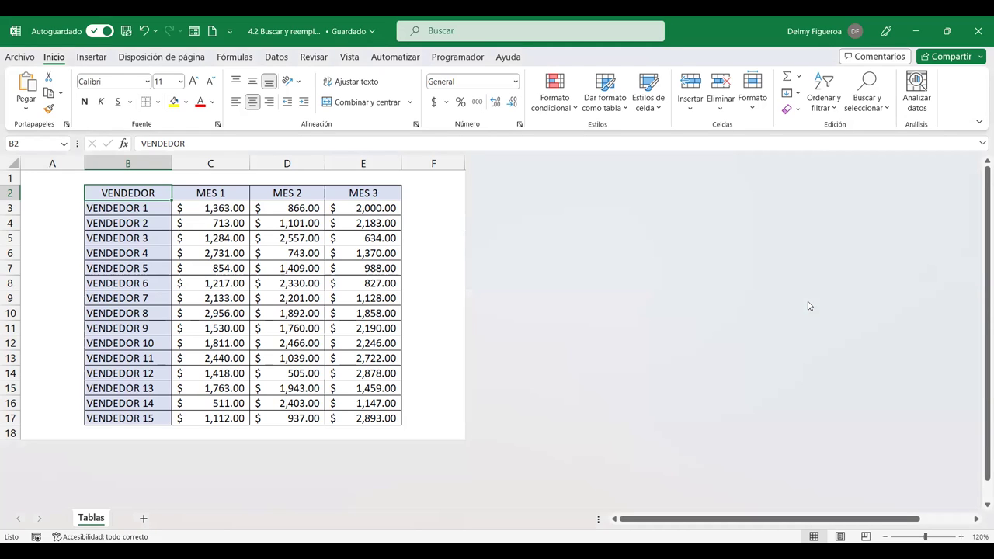
Search vendedor again with Coincidir mayúsculas y minúsculas on, finding 0 cells
key(ctrl+b)
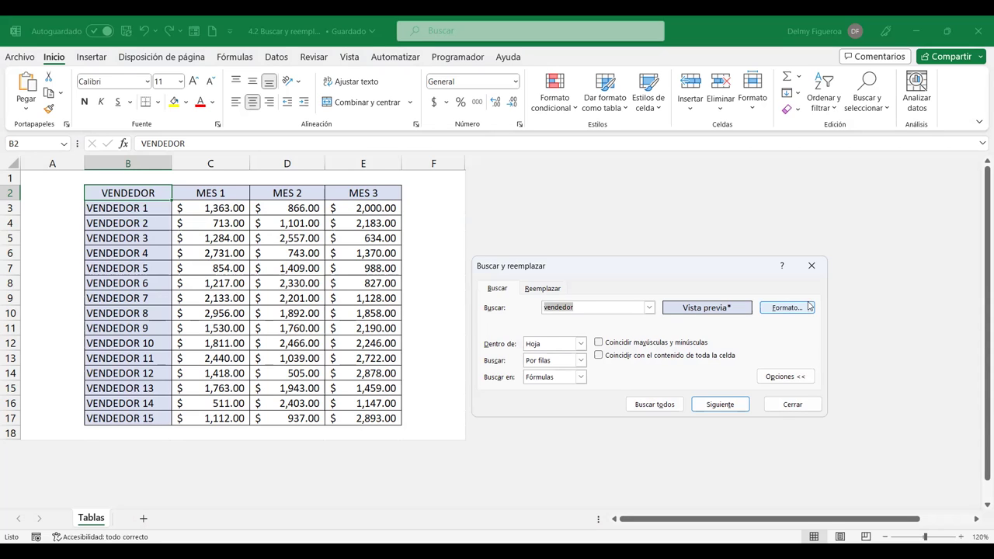
click(661, 405)
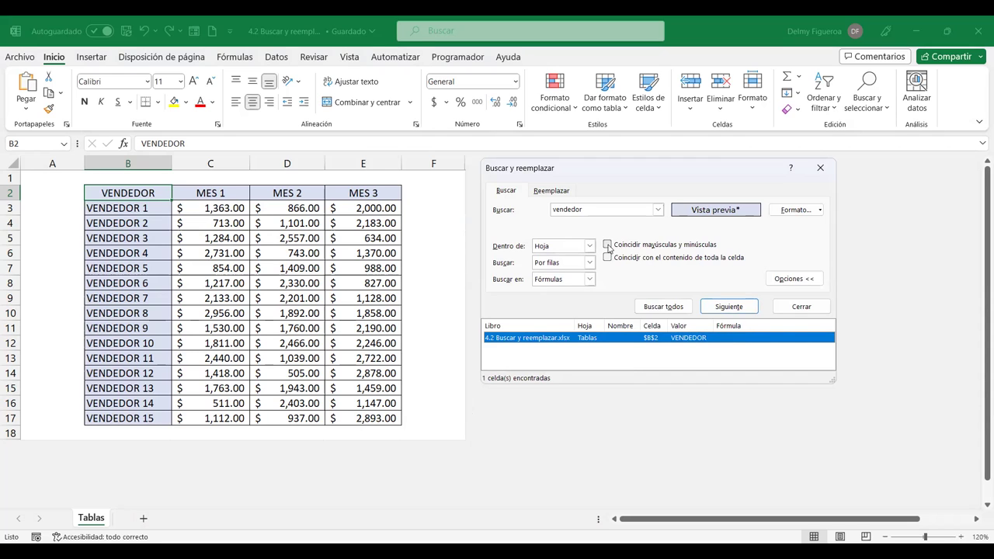
click(607, 246)
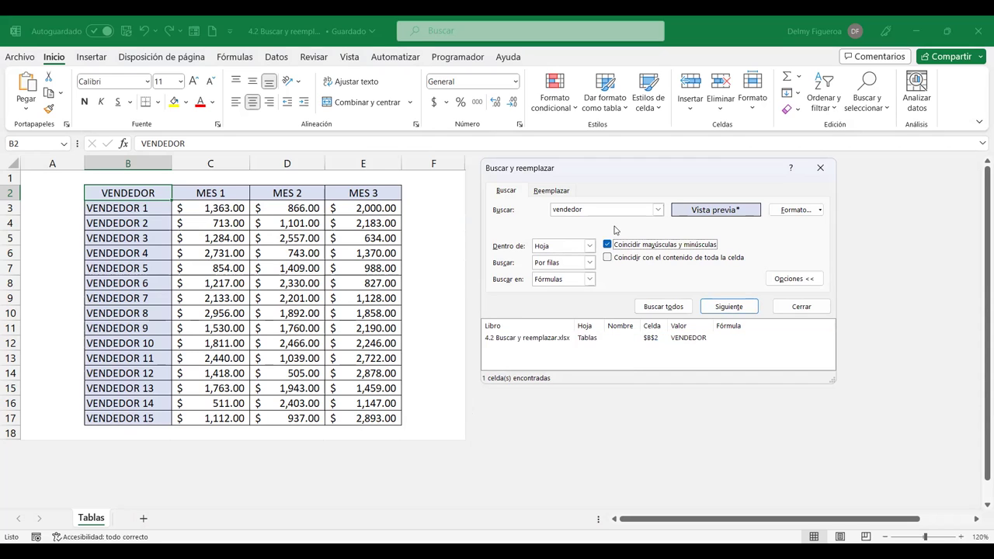
click(665, 307)
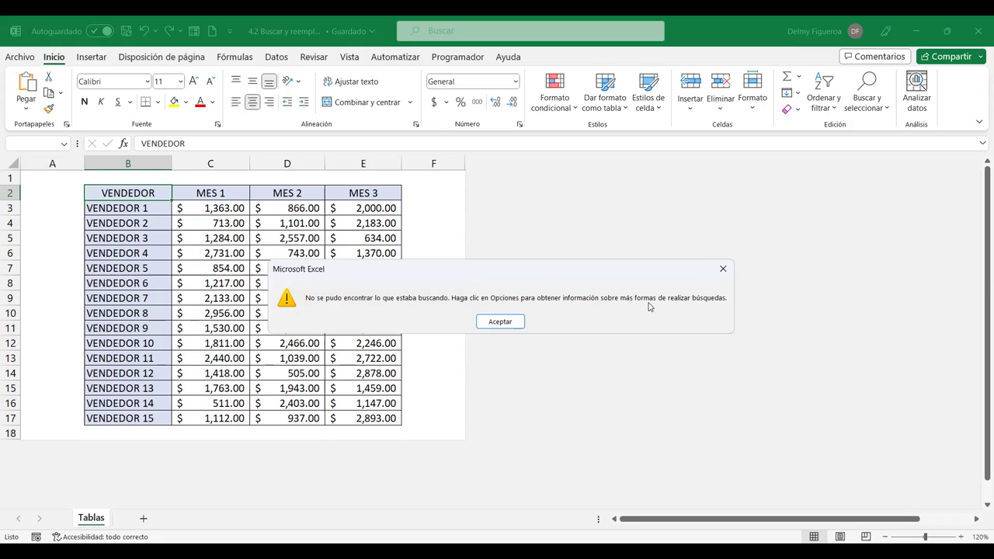
click(494, 323)
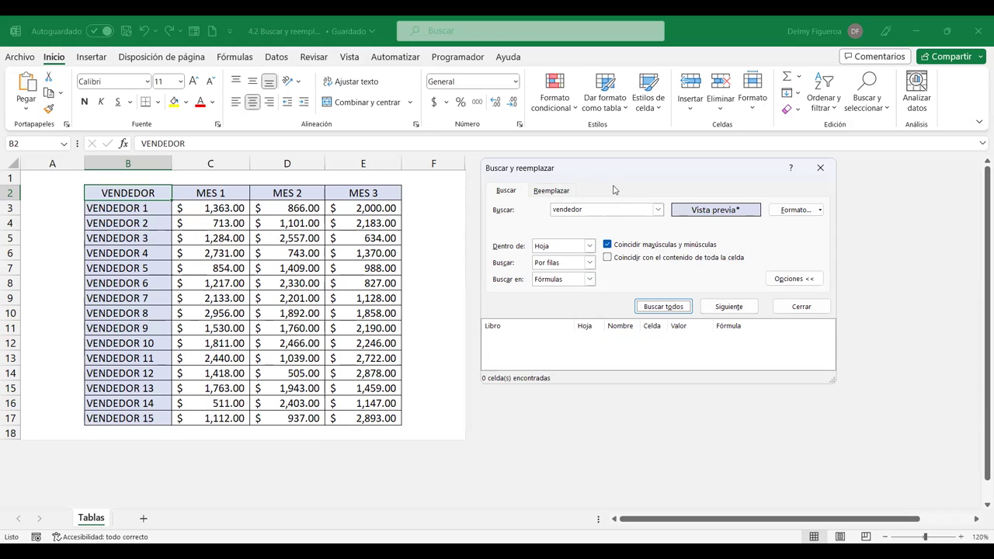
Turn on whole-cell matching and search uppercase VENDEDOR, finding only $B$2
click(606, 258)
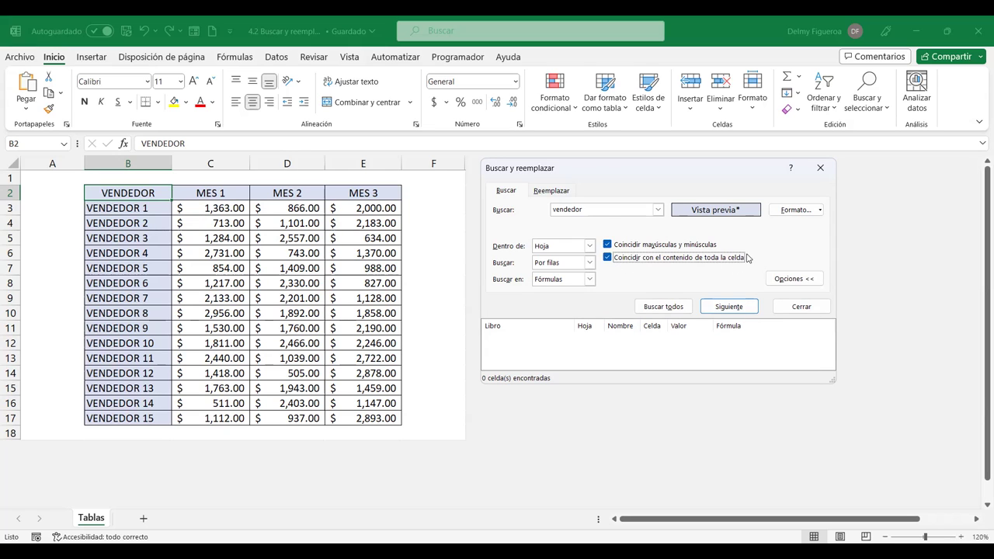
click(656, 210)
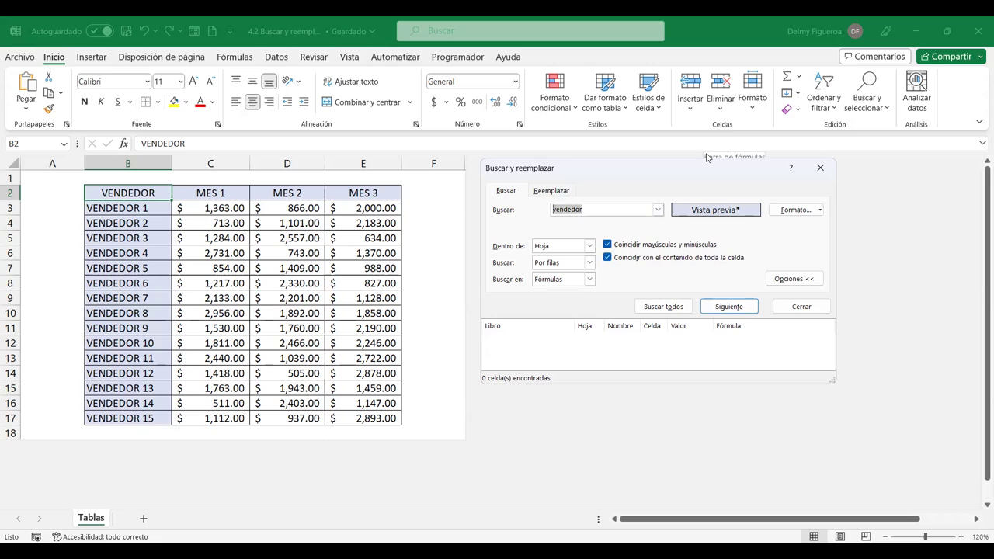
text(VENDEDOR)
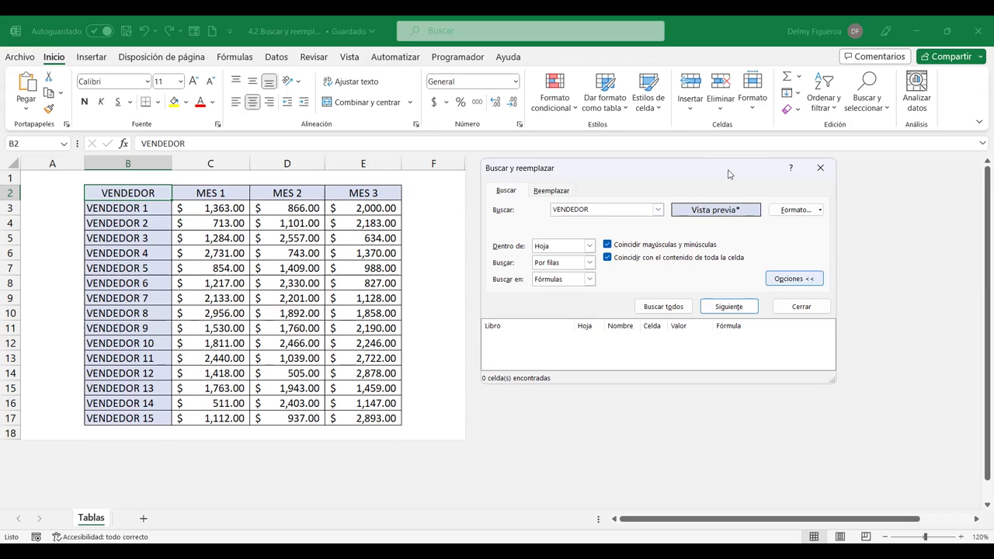
click(657, 307)
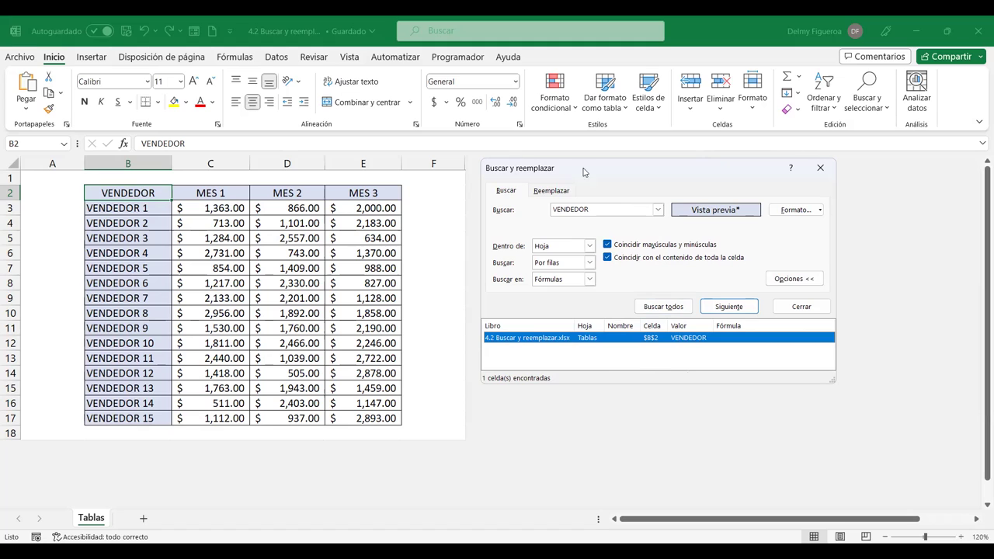
click(728, 306)
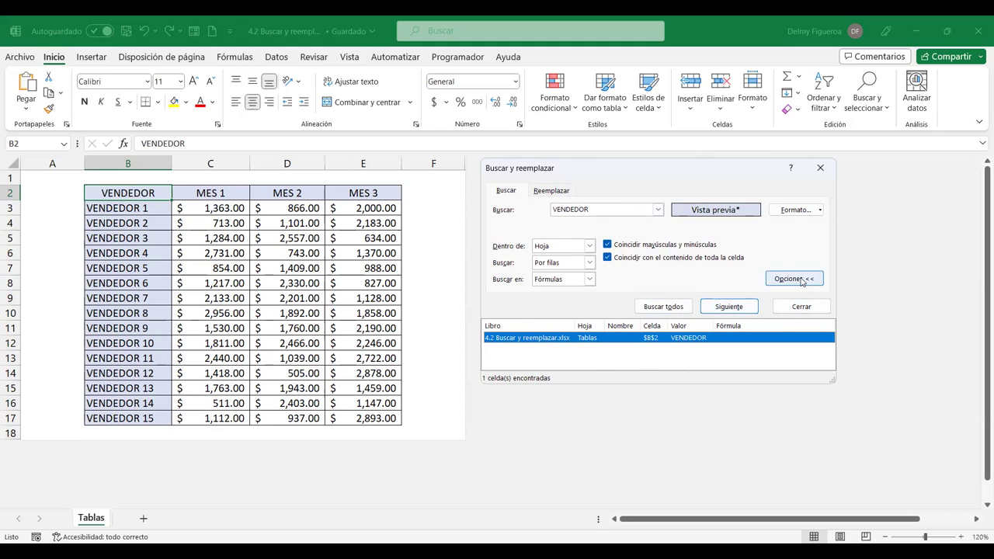
click(803, 279)
click(809, 249)
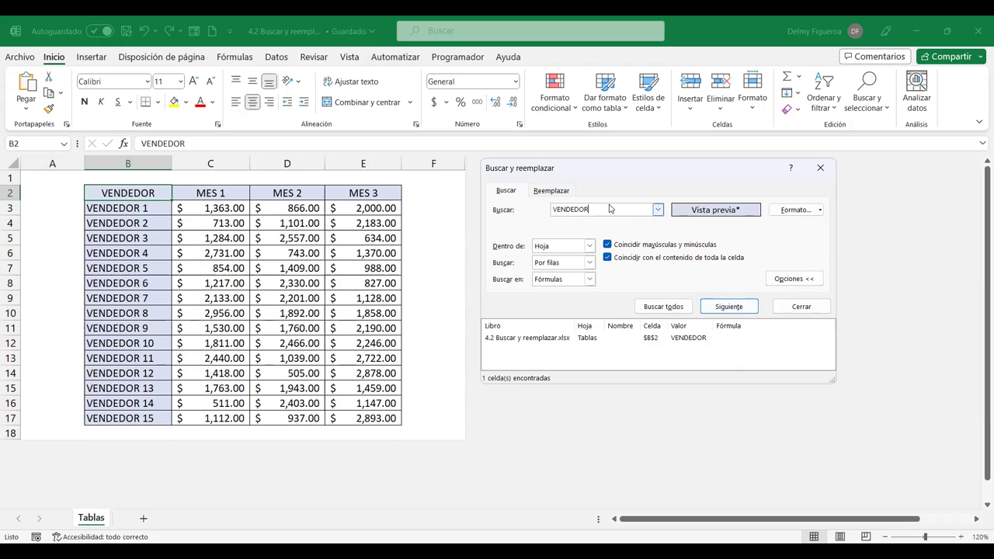
Replace VENDEDOR with VENDEDORES using Reemplazar todos, making exactly 1 replacement in B2
click(564, 193)
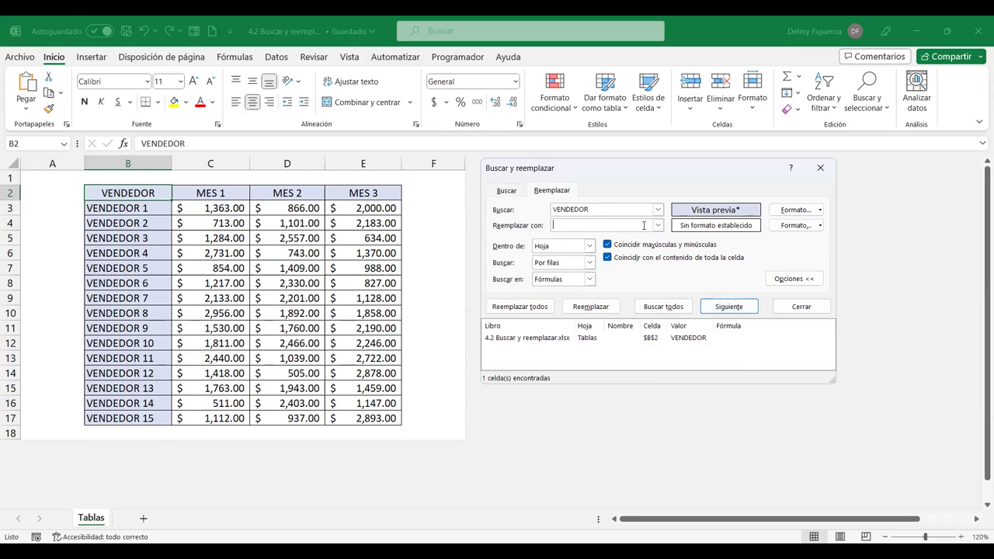
text(VENDEDORES)
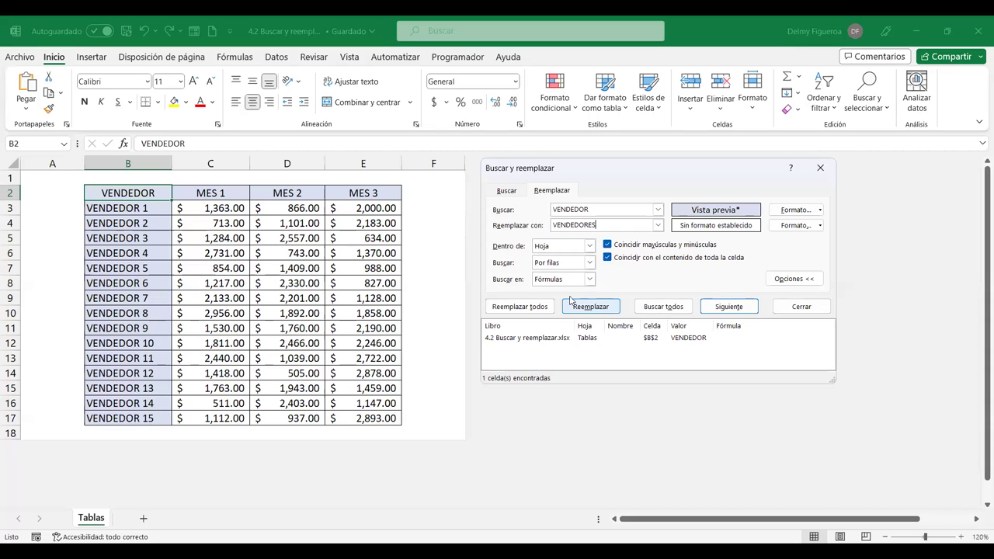
click(528, 307)
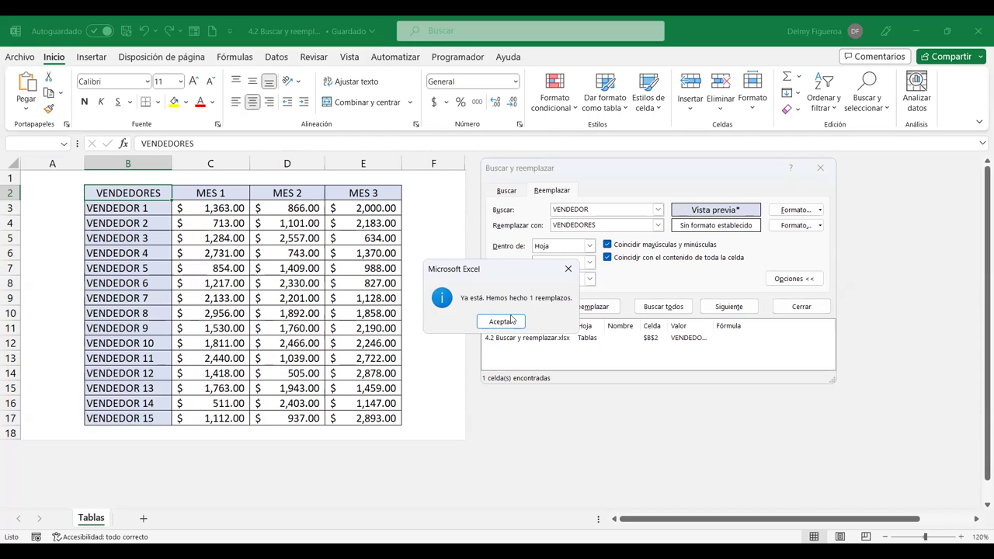
key(Return)
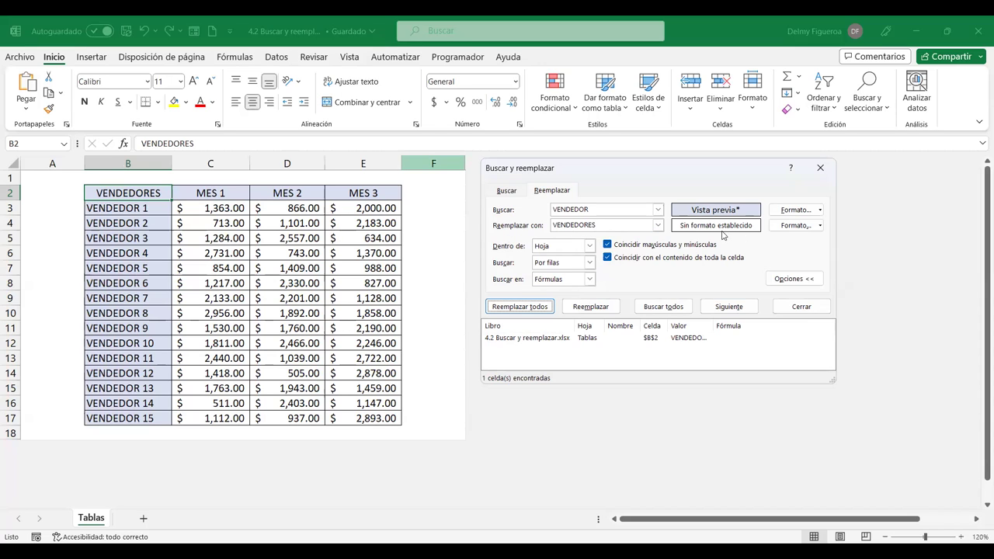
Set the replacement format to a light peach fill
click(819, 226)
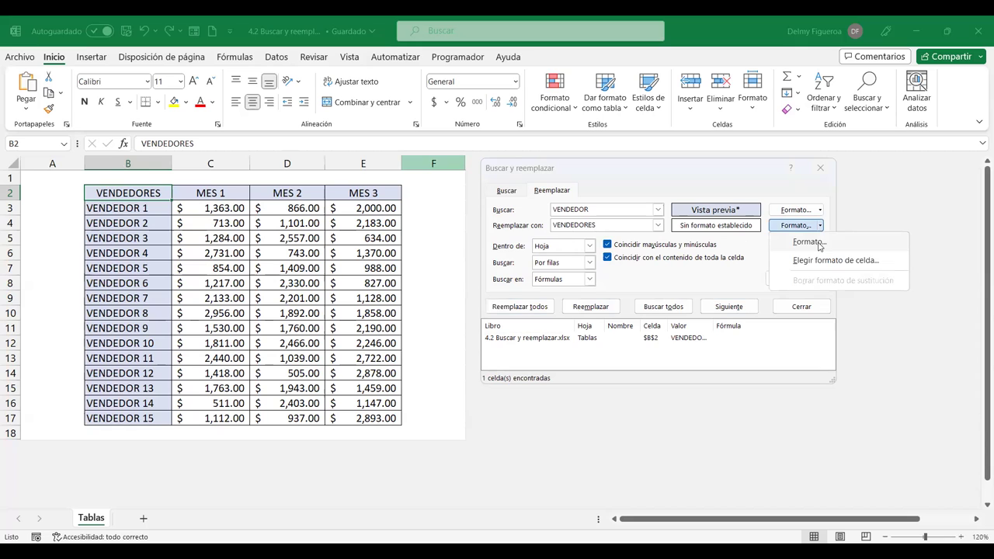
click(809, 242)
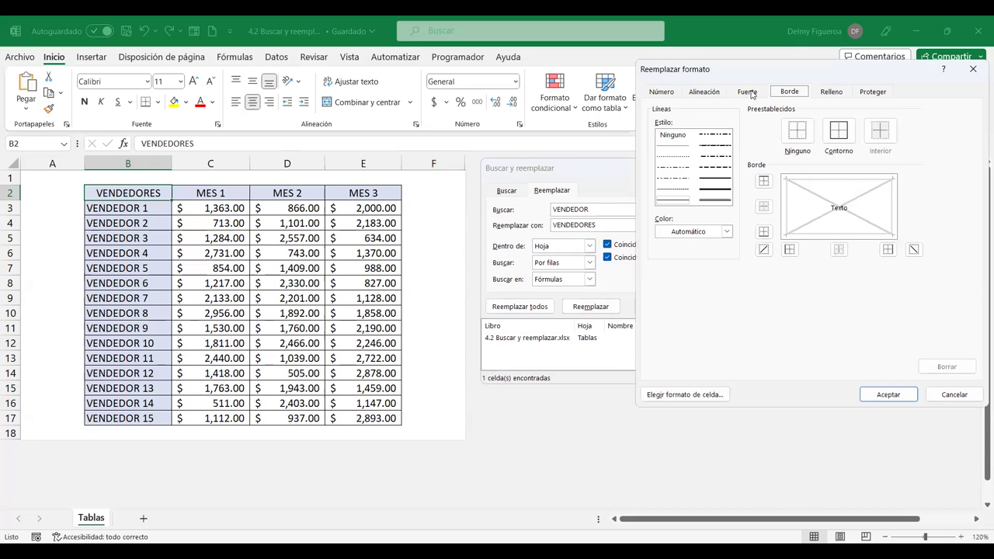
click(833, 95)
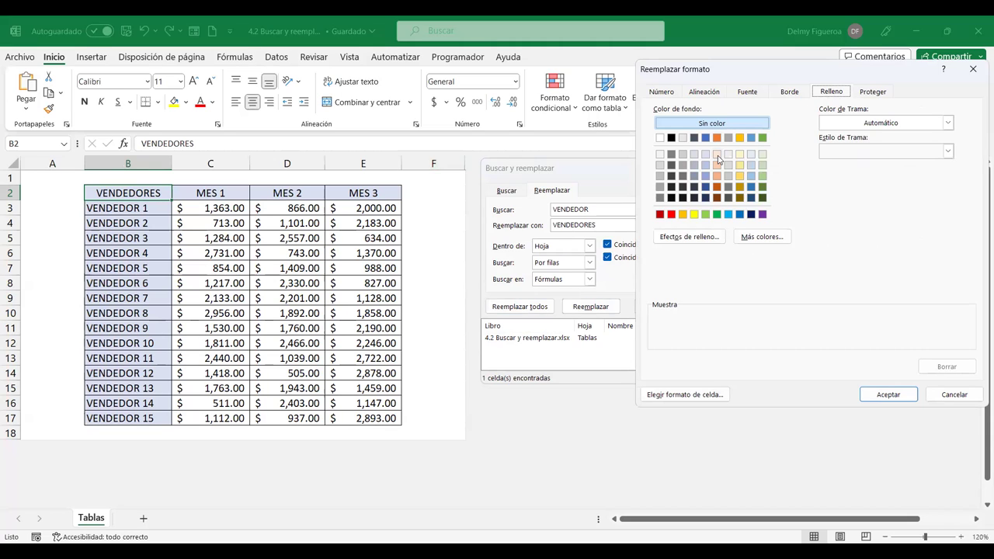
click(716, 155)
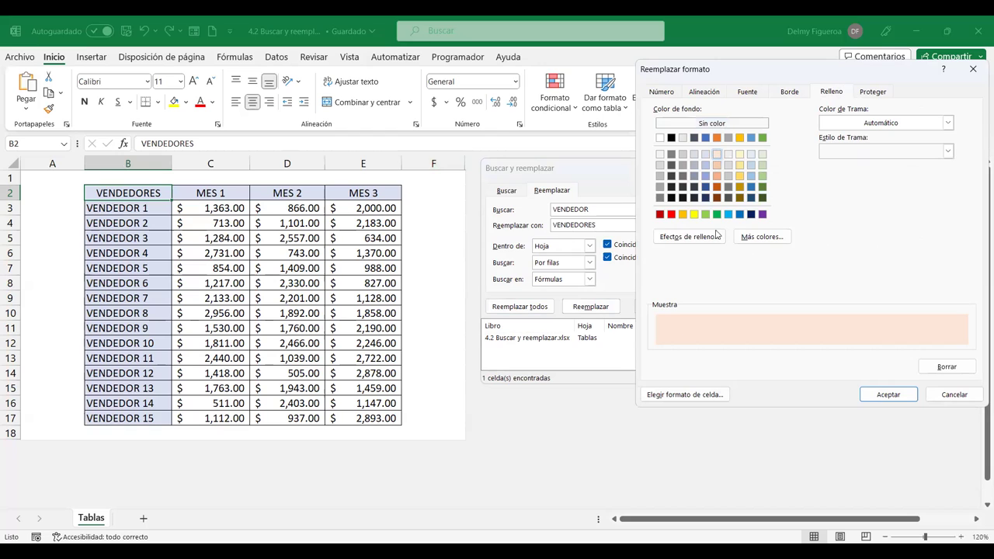
click(890, 398)
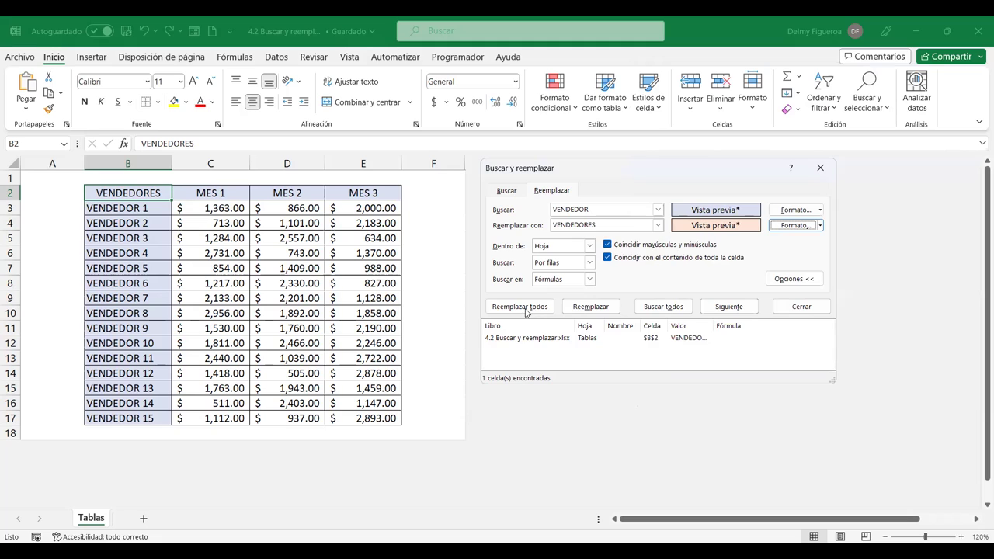
After a failed Reemplazar, change the search text to VENDEDORES
click(569, 304)
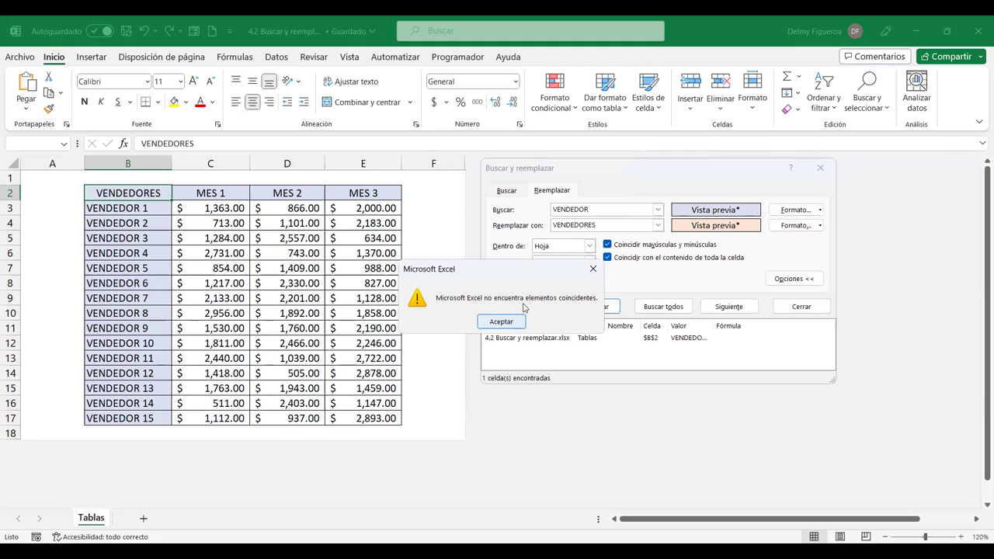
key(Return)
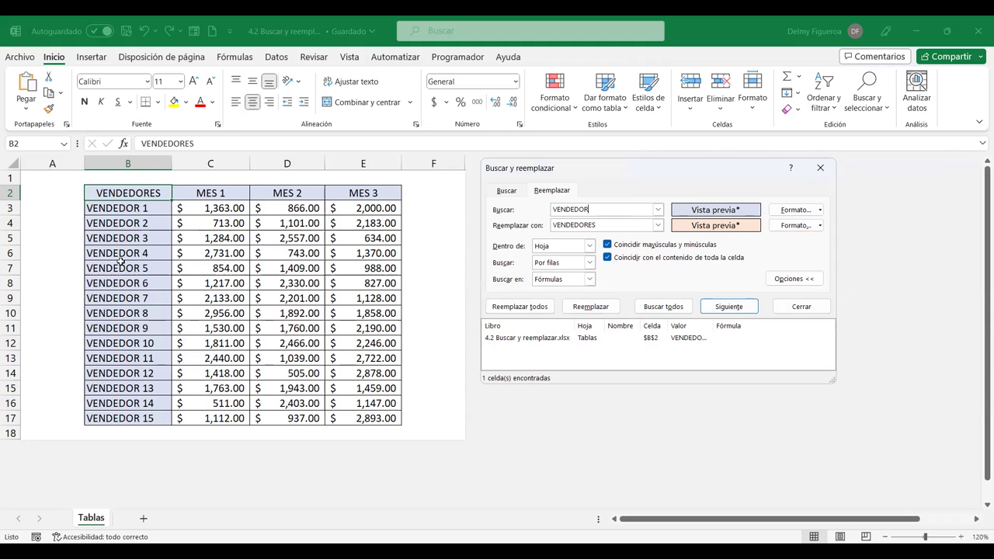
text(ES)
Replace all to fill B2 peach, keep Hoja, Por filas and Fórmulas, then close the dialog
click(525, 306)
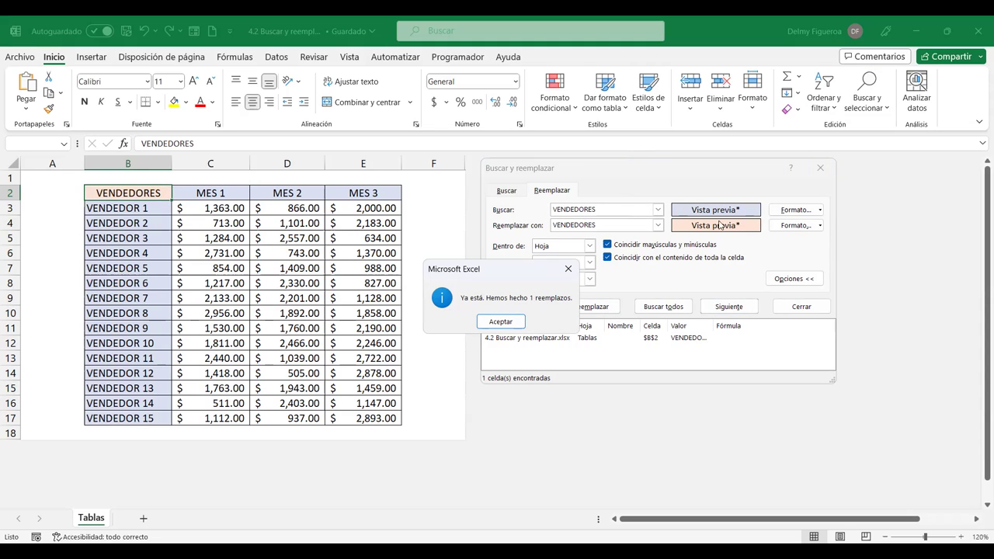
click(497, 322)
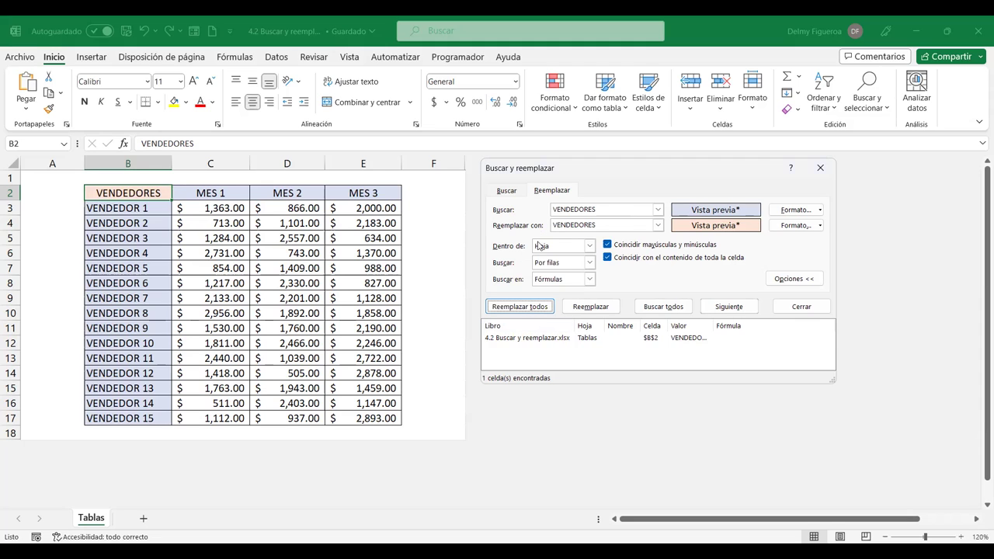
click(590, 246)
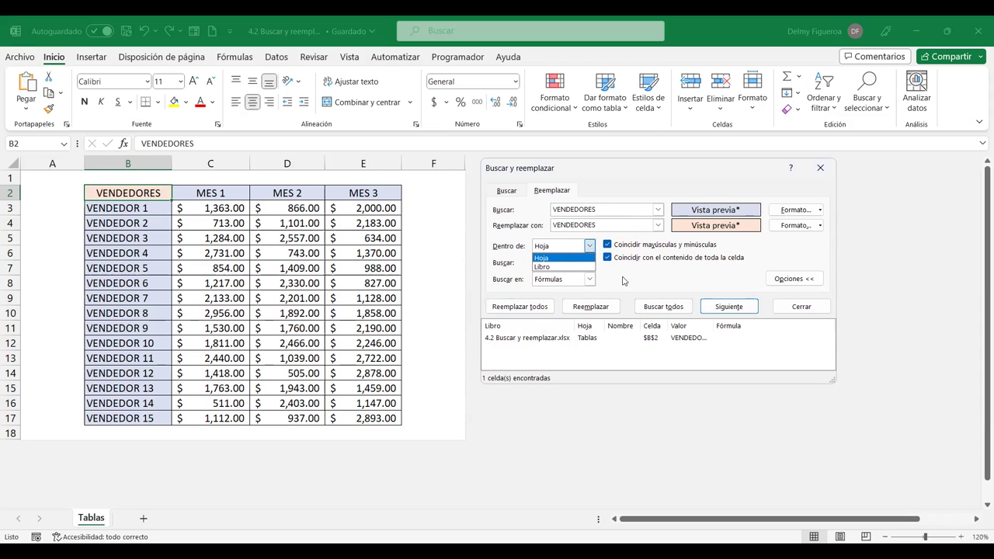
click(623, 281)
click(589, 263)
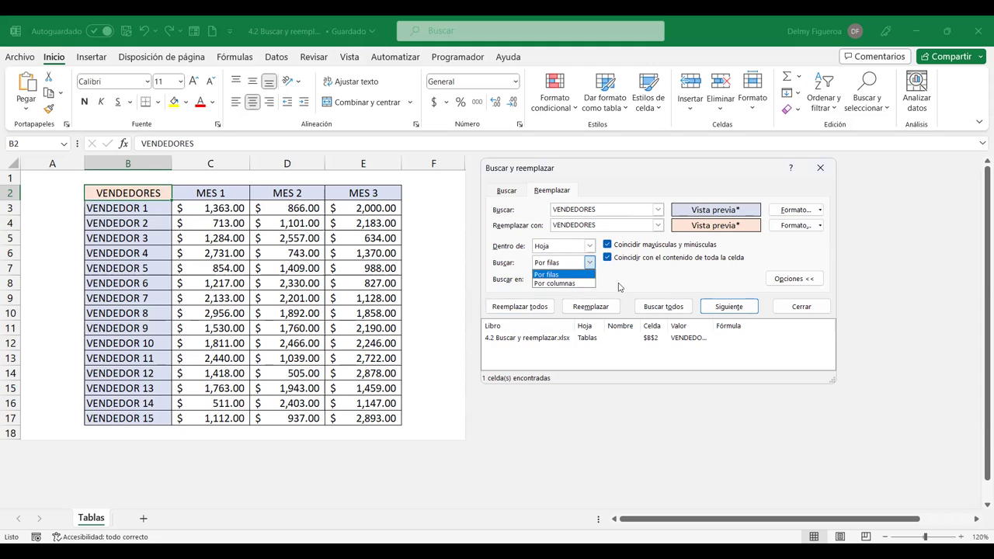
click(619, 287)
click(589, 279)
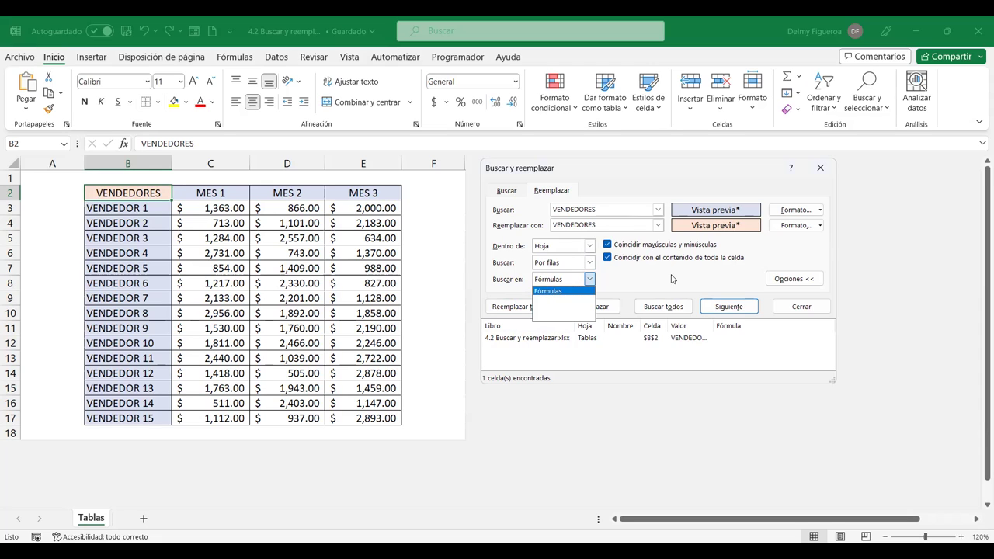
click(655, 276)
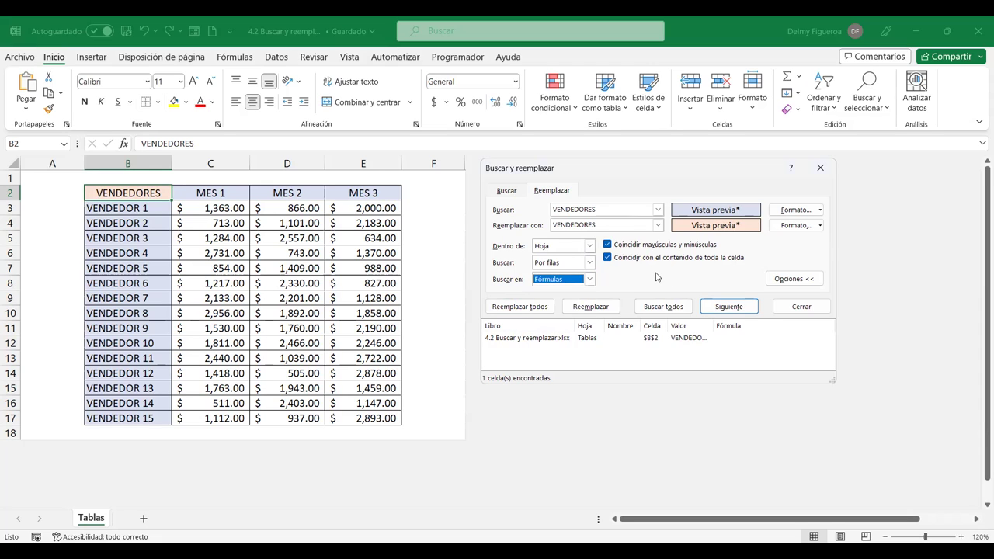
click(507, 193)
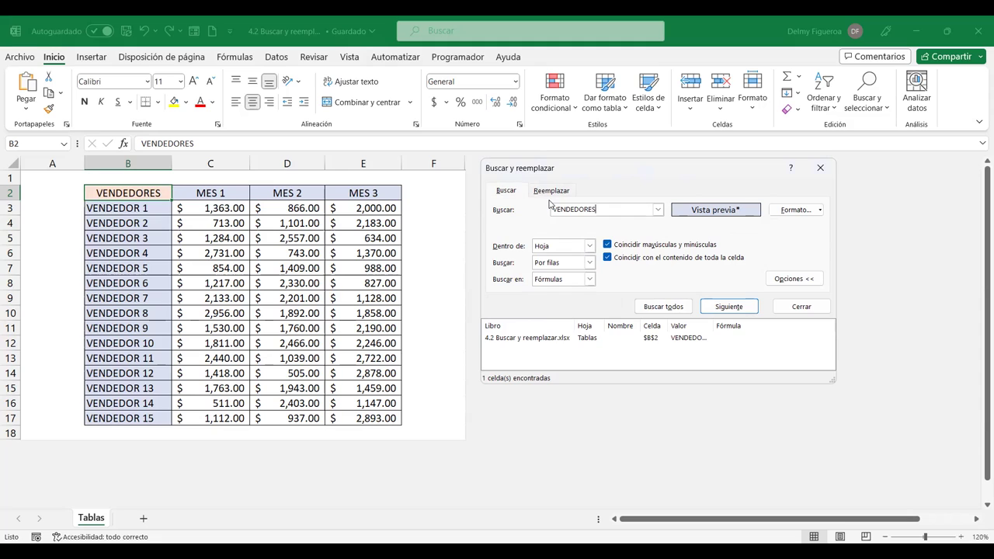
click(801, 307)
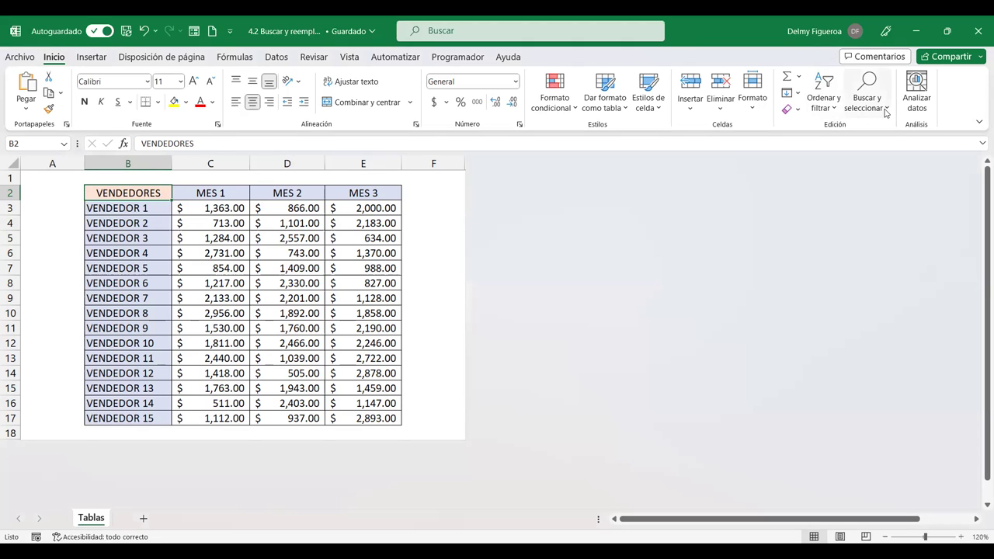
Open the Buscar y seleccionar dropdown on the Inicio tab
click(870, 106)
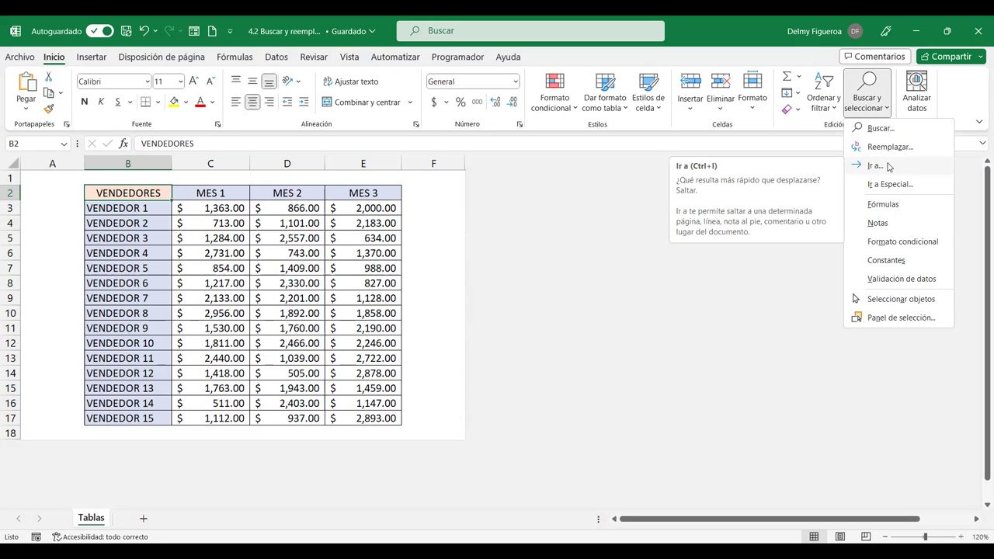
Jump to cell Z90 with Ir a, then select cell F2 beside the table
click(889, 167)
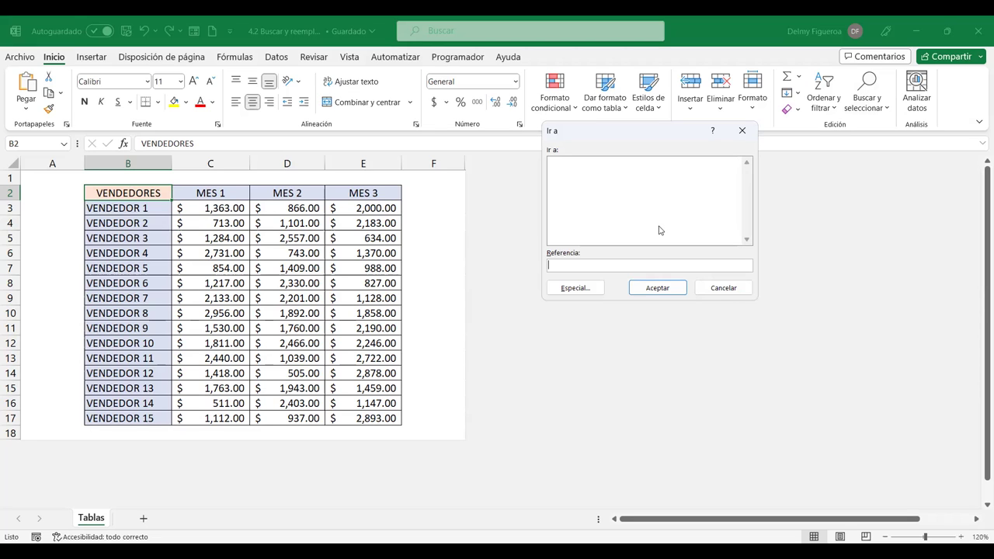
text(Z)
key(Return)
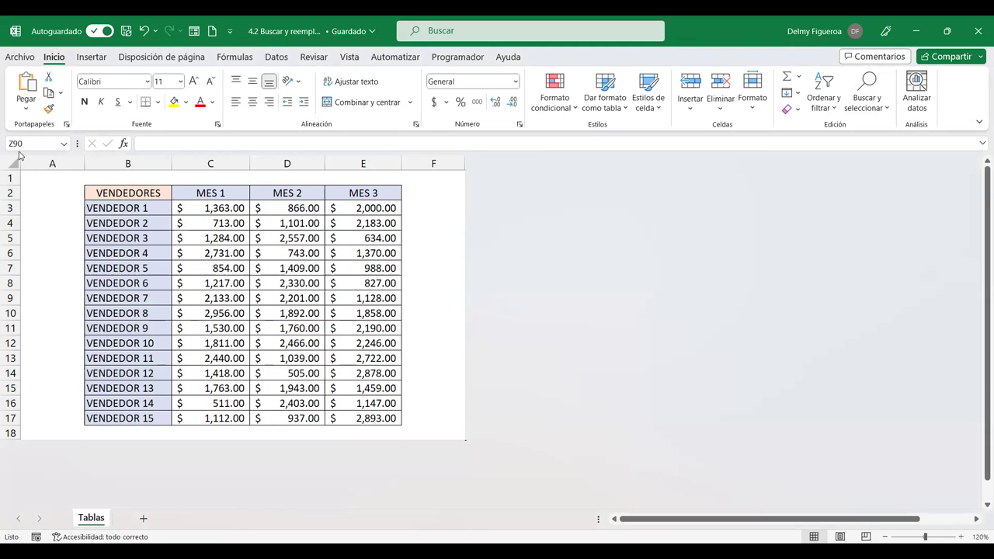
click(437, 192)
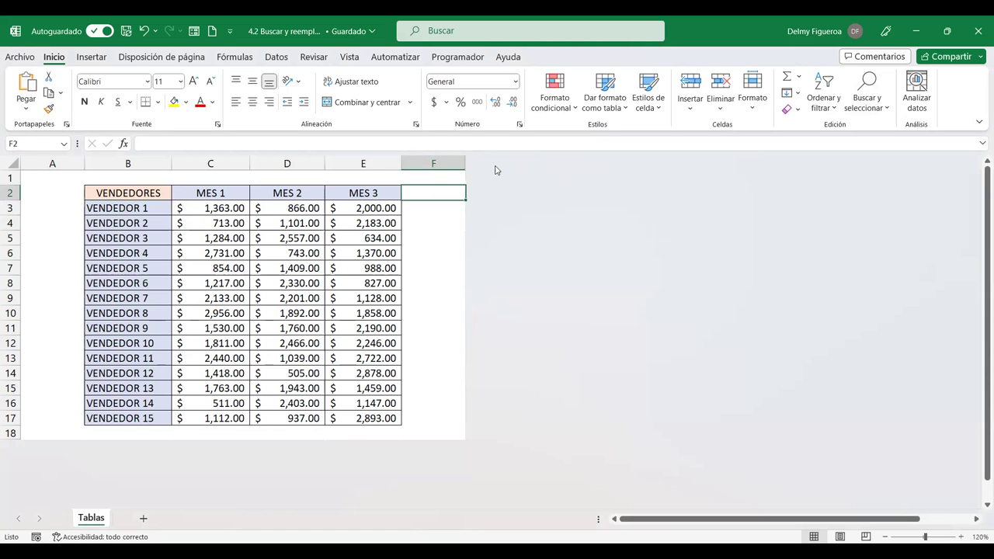
Unhide the columns to the right of column F
click(440, 161)
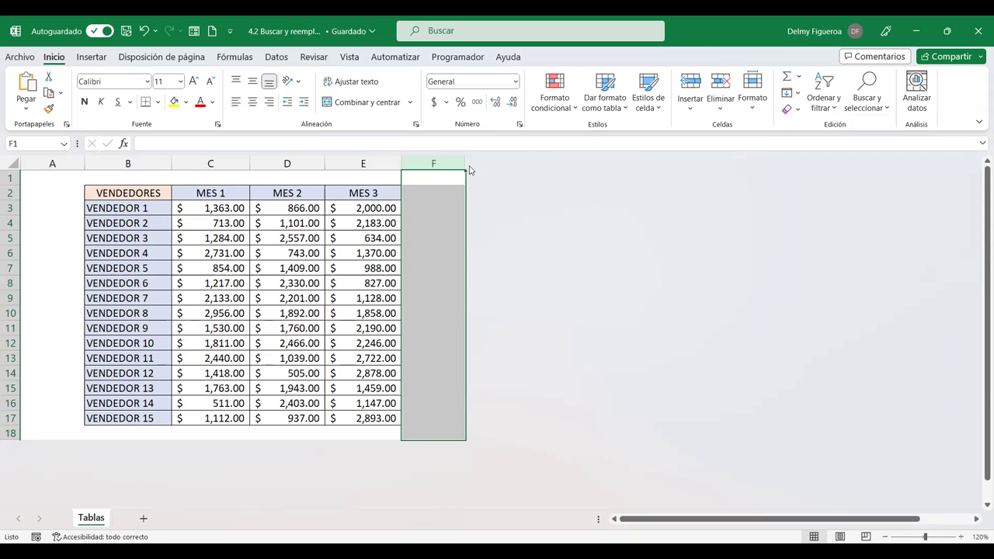
right_click(444, 163)
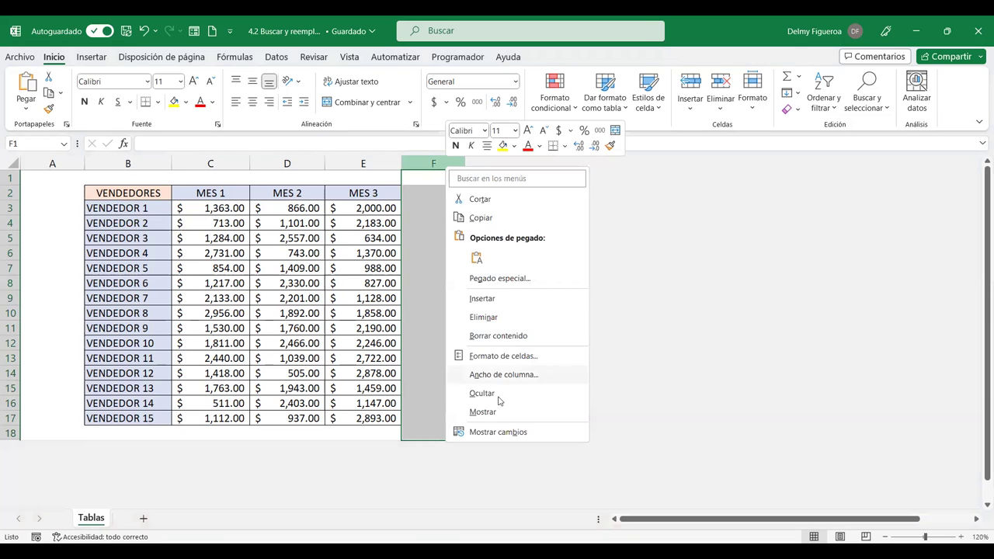
click(489, 418)
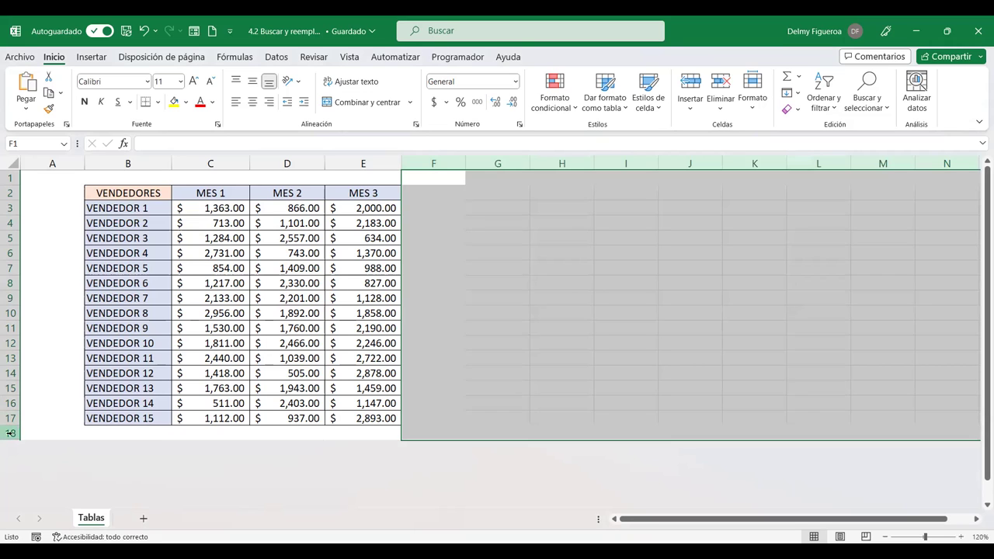
Unhide the rows below row 18, then select cell H12
click(10, 433)
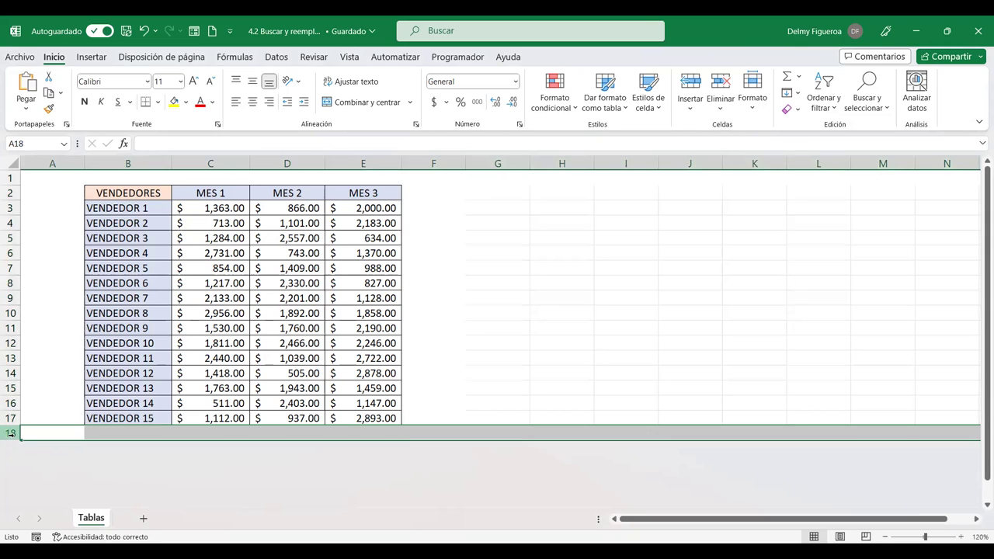
right_click(10, 433)
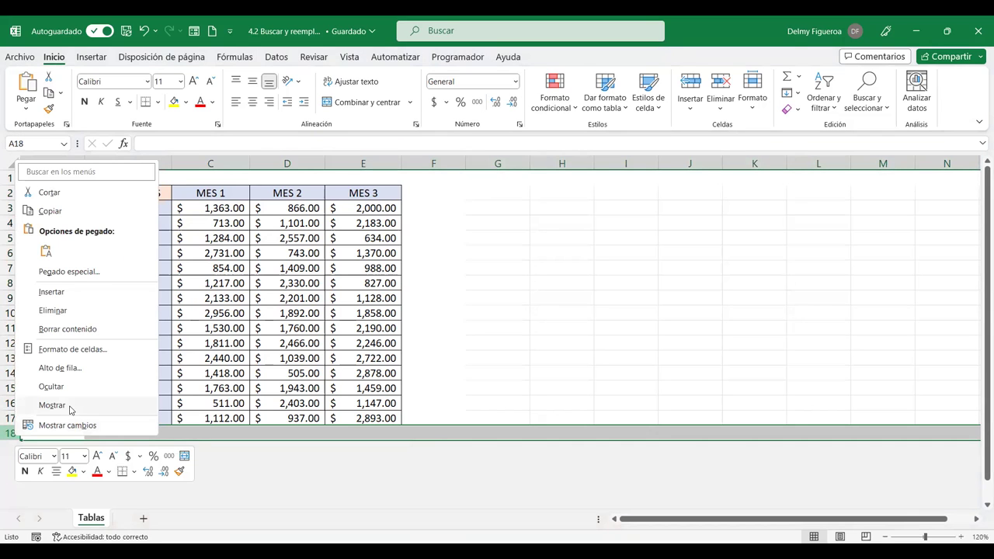
click(69, 405)
click(583, 344)
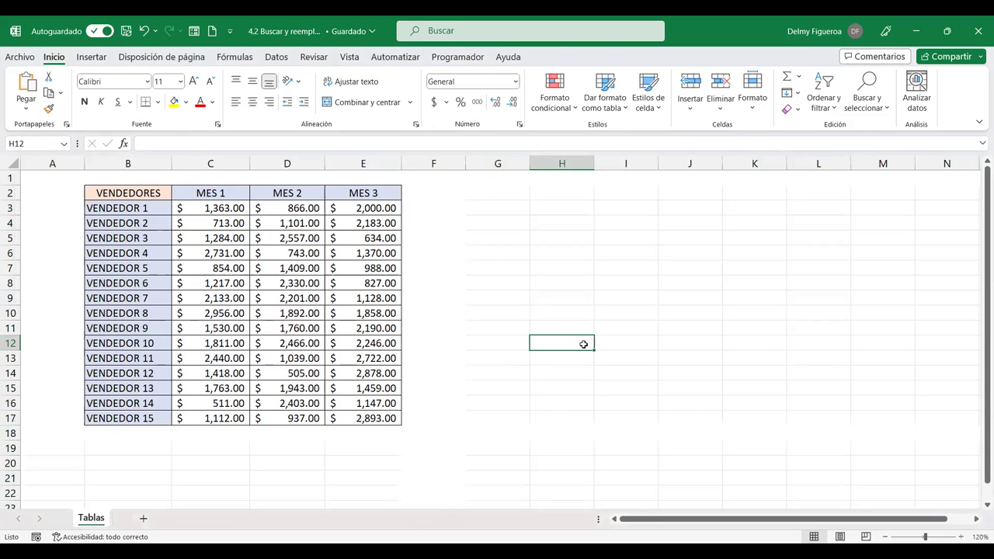
Jump to cell LL100 with Ctrl+I, then return to A1 with Ctrl+Inicio
key(ctrl+i)
text(LL100)
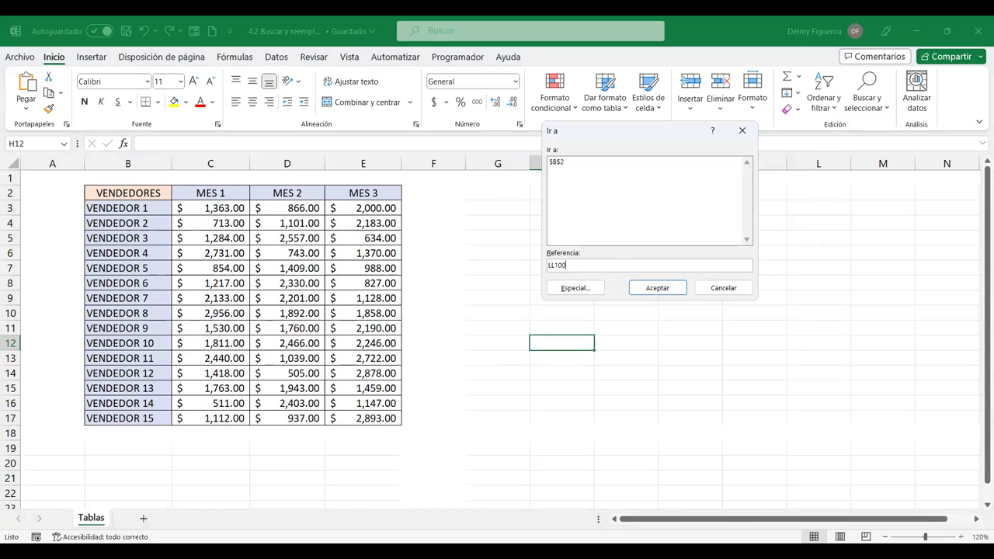
click(657, 287)
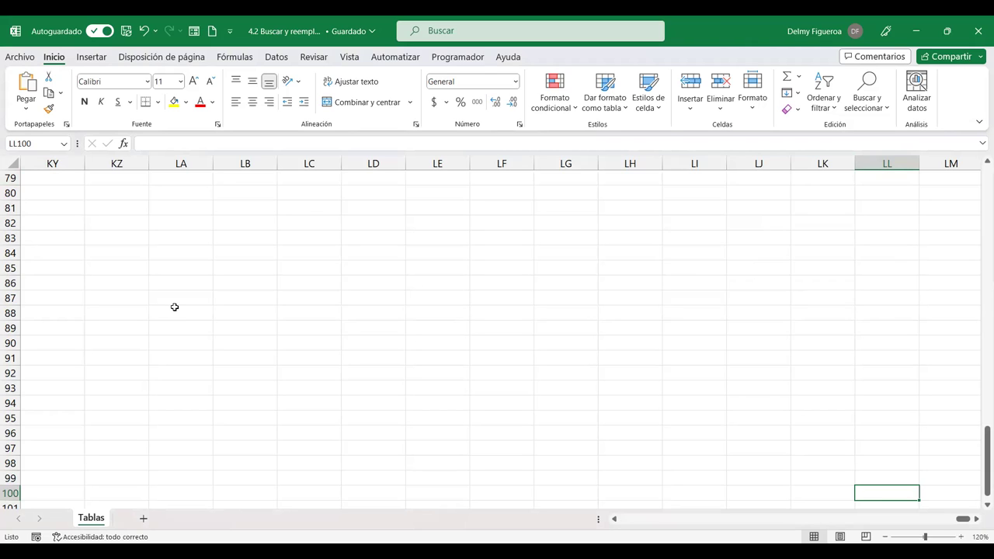
key(ctrl+Home)
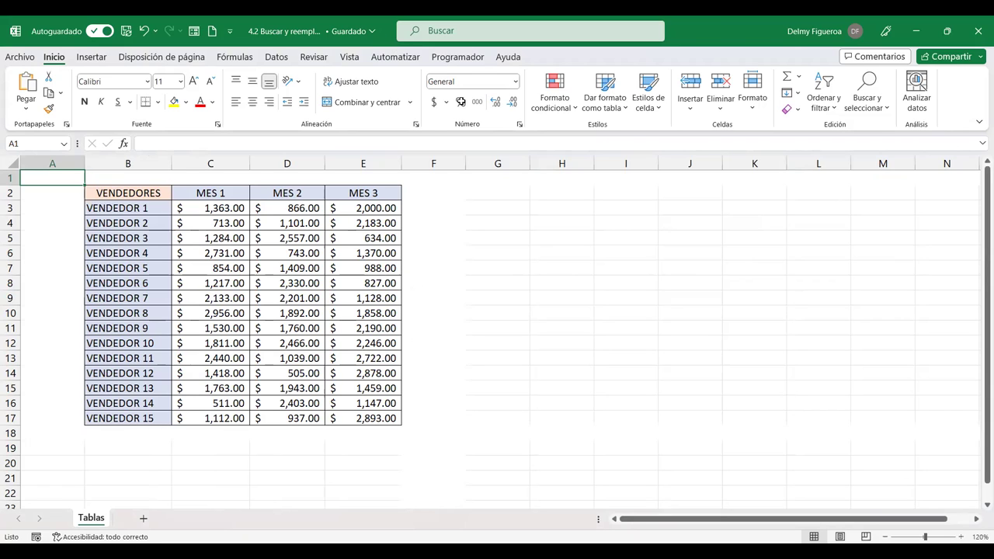
Run Ir a Especial for Notas and dismiss the 'No se encontraron celdas' message
key(F5)
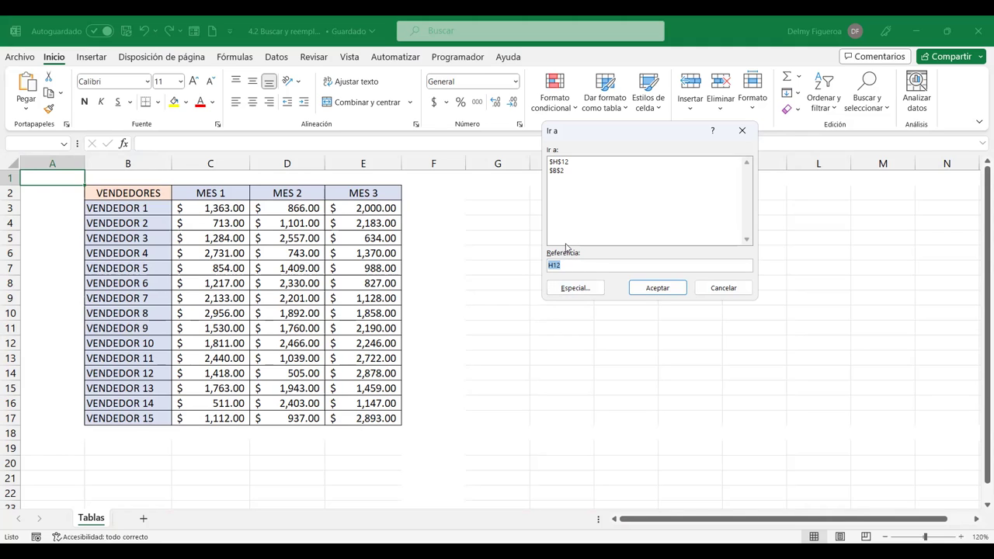
click(576, 289)
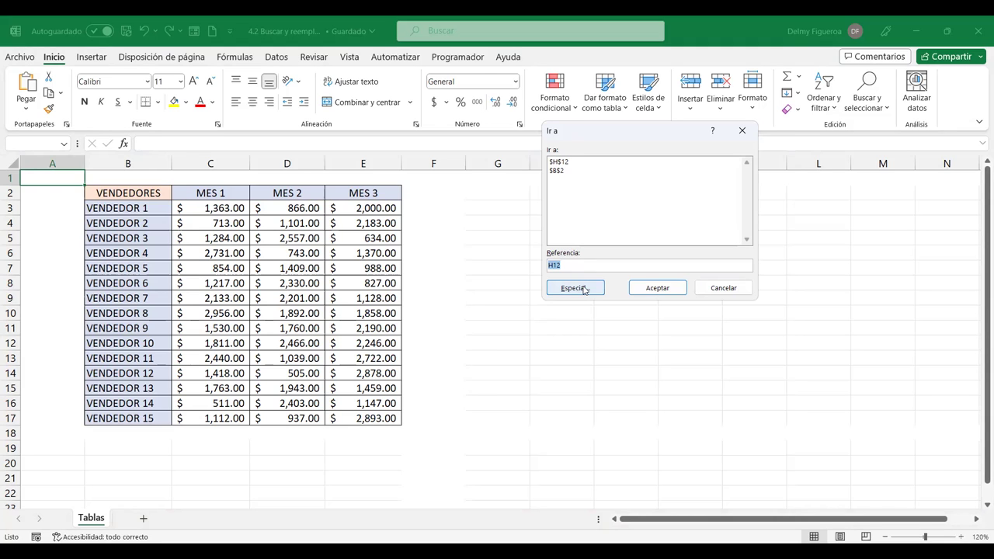
click(584, 289)
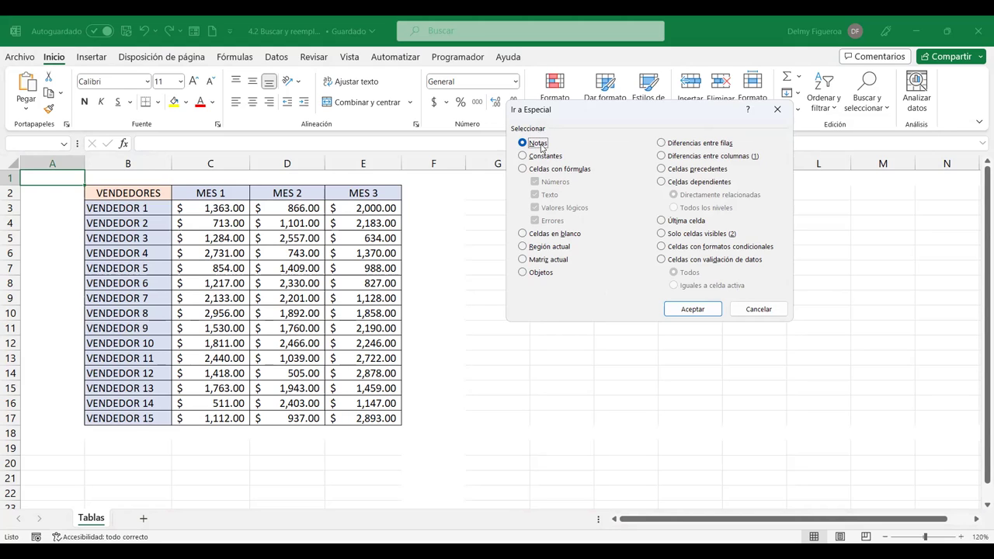
click(682, 310)
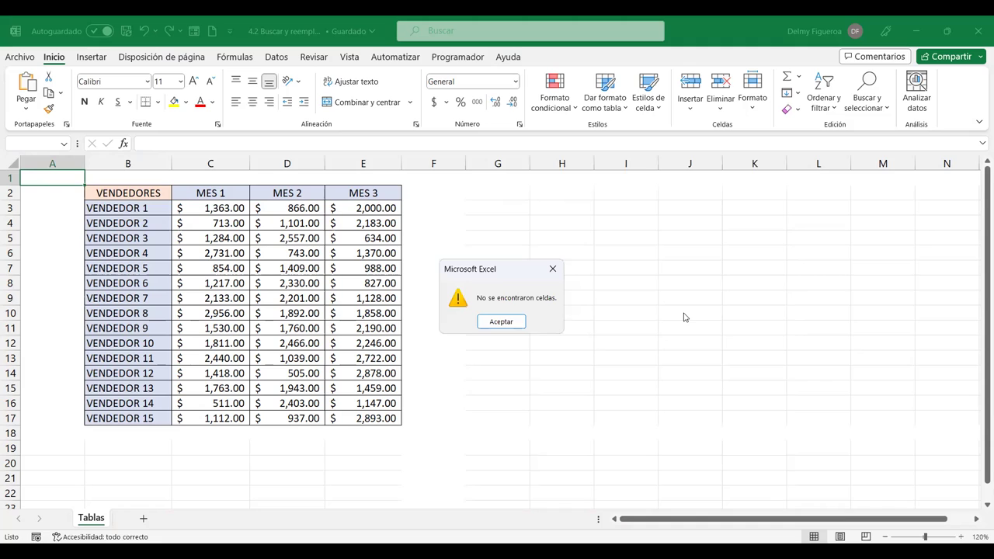
click(501, 321)
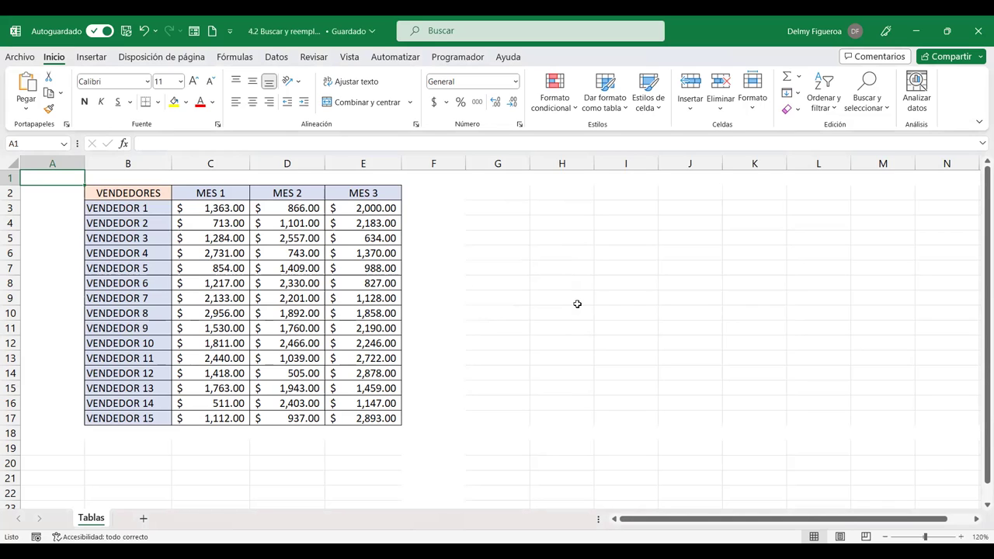
Add a Nueva nota reading 'Revisar formato.' to the VENDEDORES header cell B2
click(120, 190)
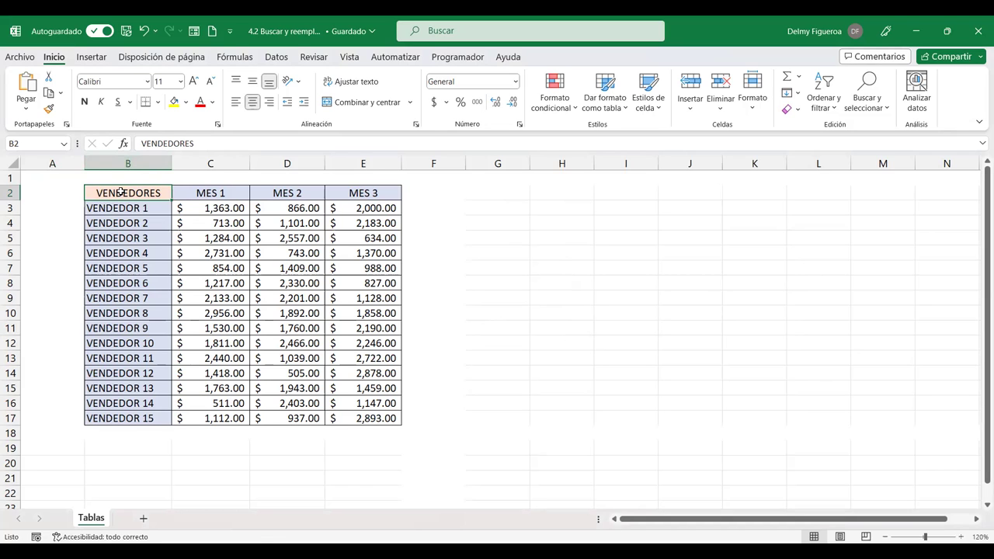
right_click(122, 192)
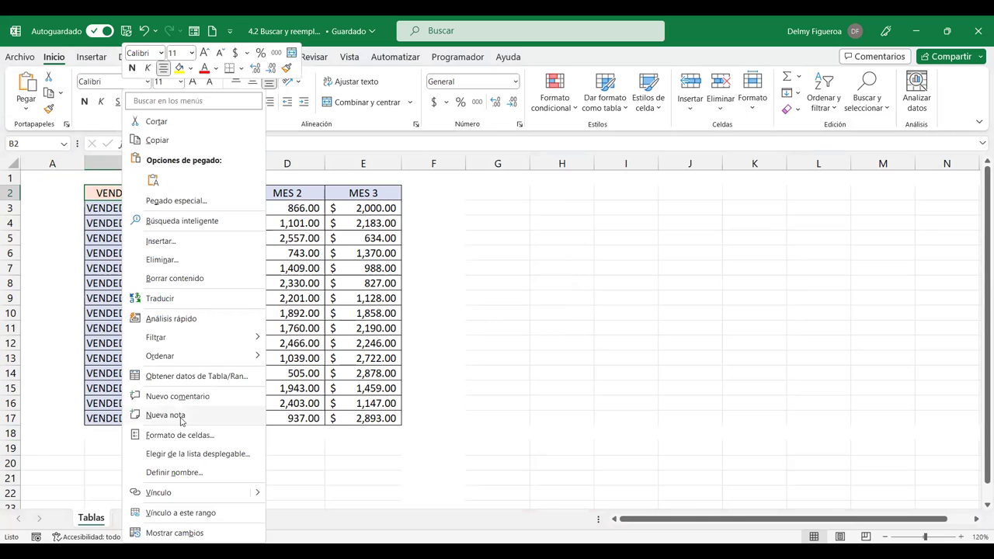
click(180, 417)
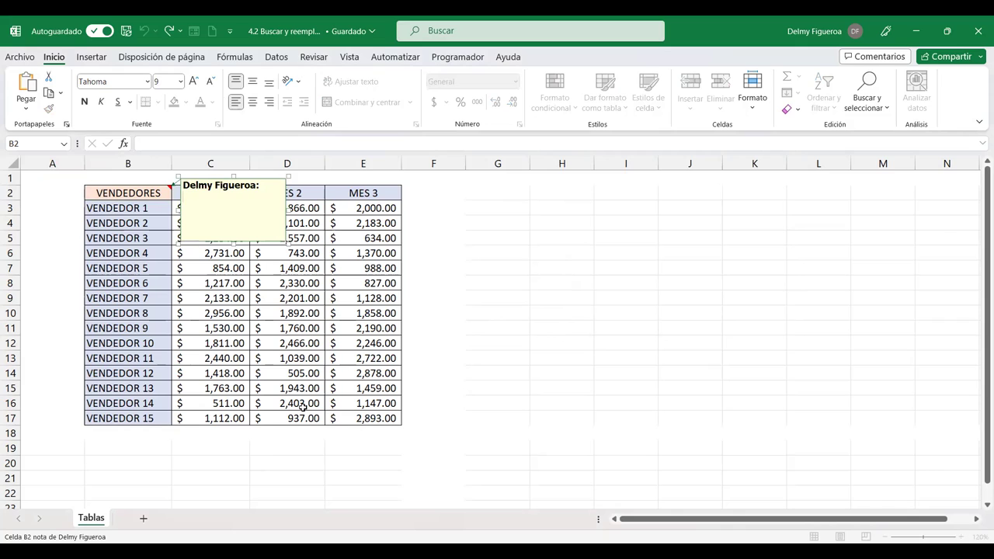
text(Revisar f)
text(ormato.)
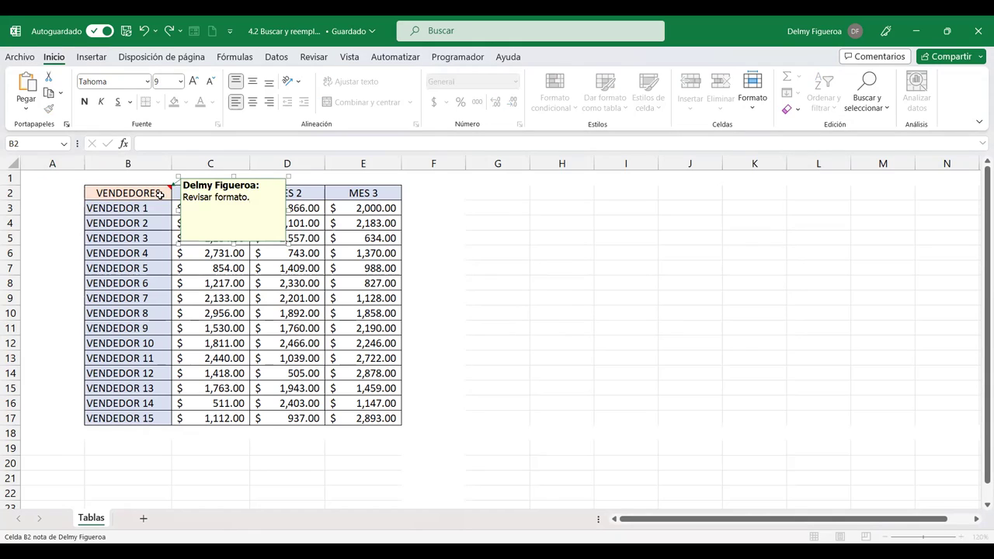
click(420, 195)
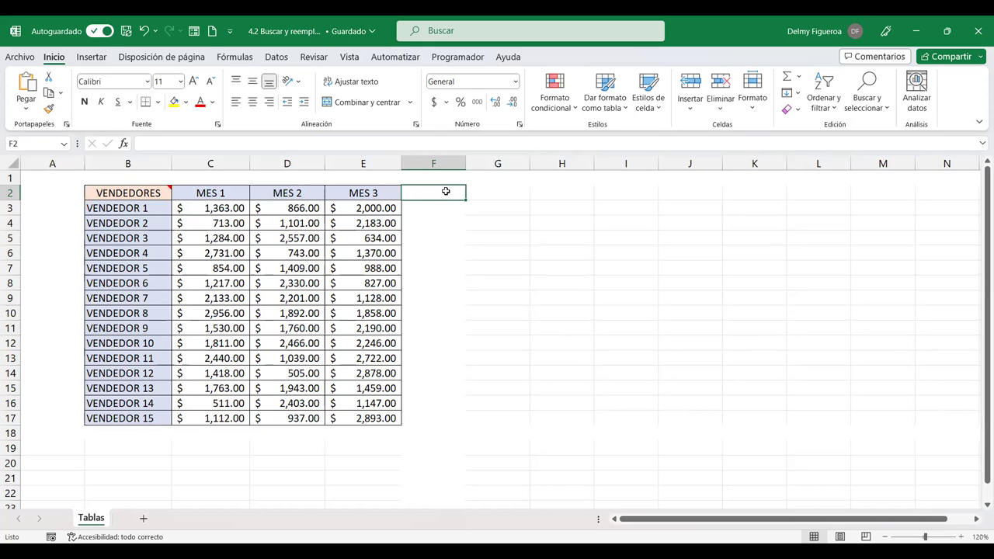
Add a note reading 'Agregar Total' to cell F2
right_click(448, 193)
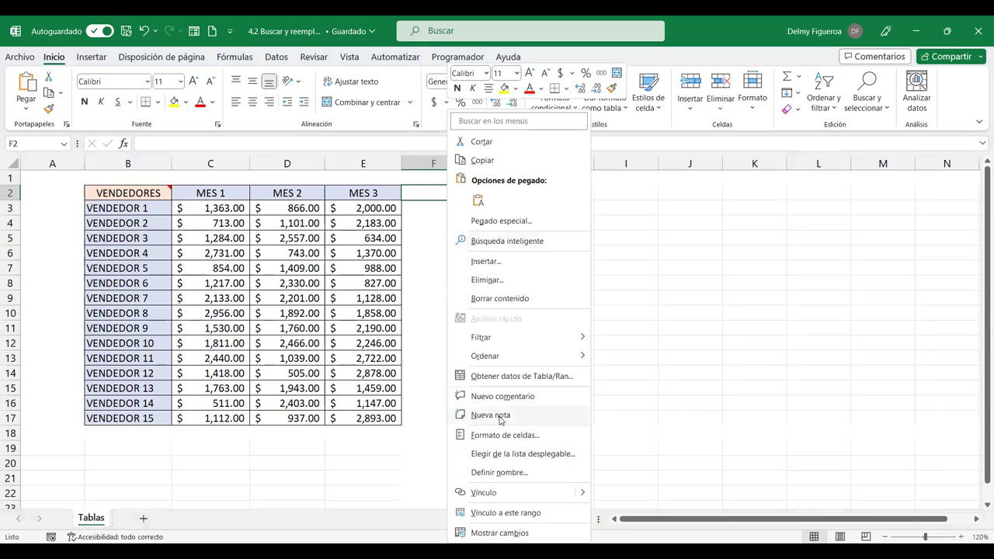
click(501, 417)
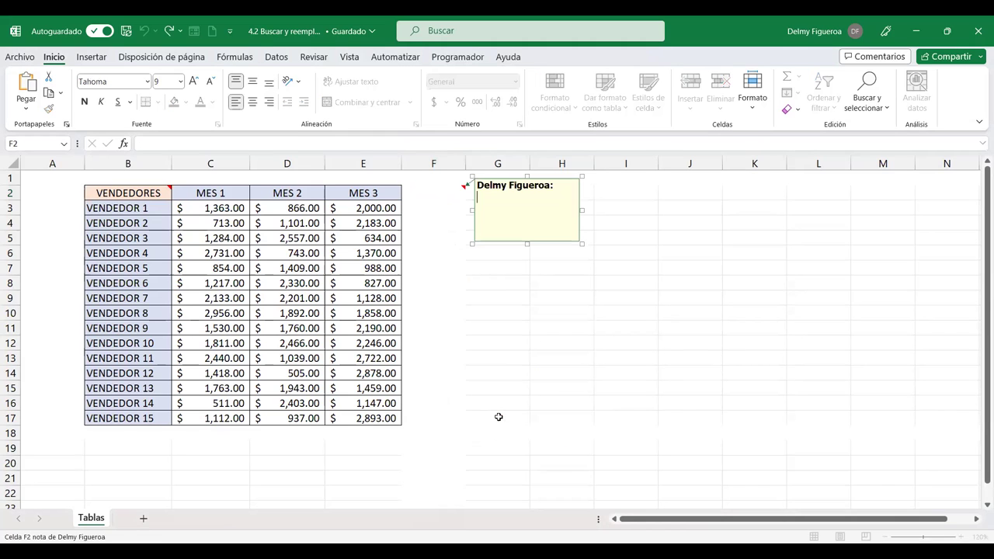
text(Agregar T)
text(otal)
click(600, 343)
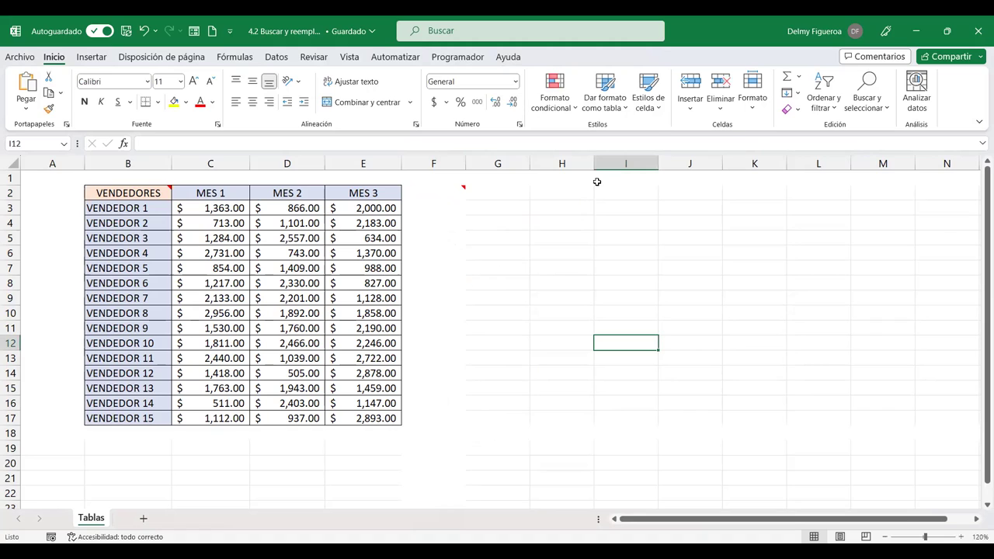
Select empty cell H2, then select empty cell L8
click(569, 187)
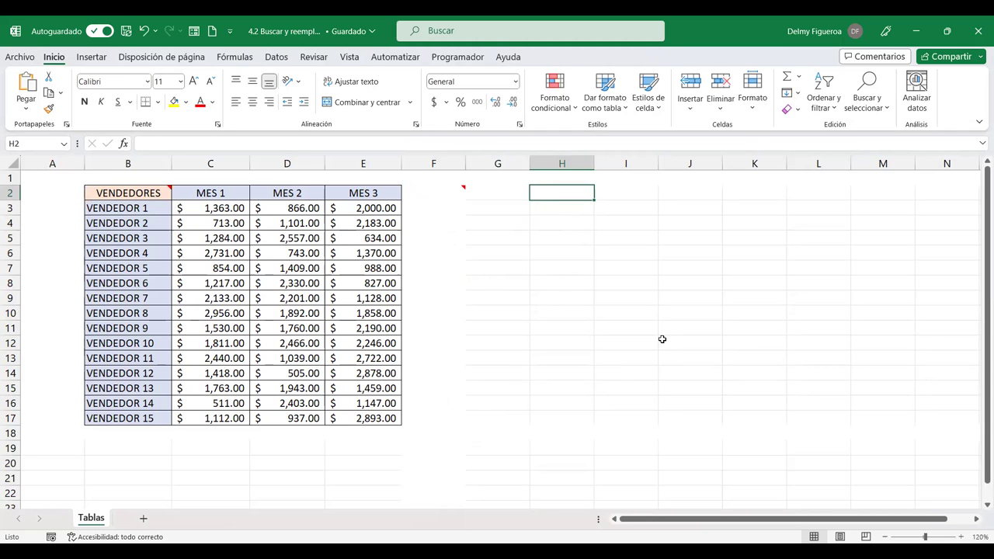
scroll(610, 379, down, 6)
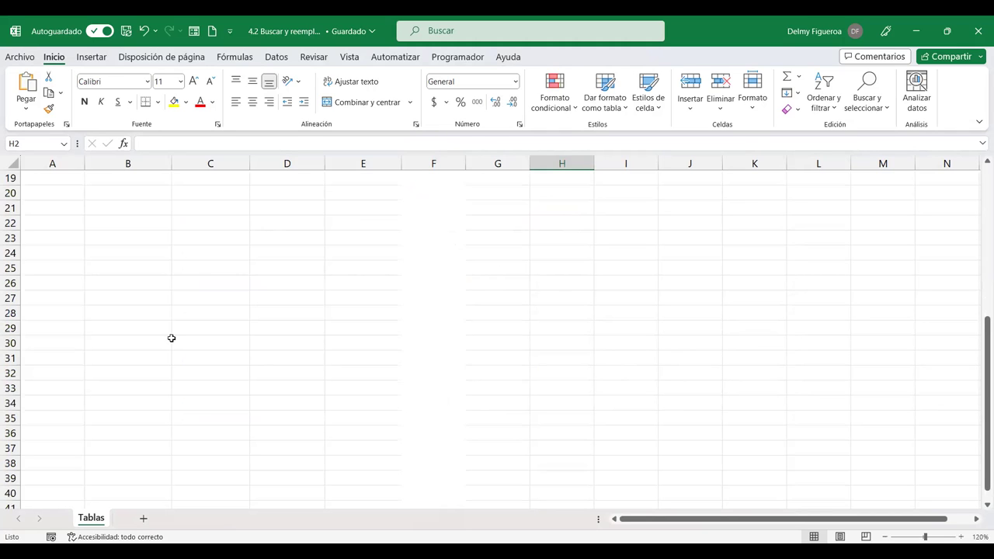
scroll(845, 288, up, 3)
scroll(845, 288, up, 3)
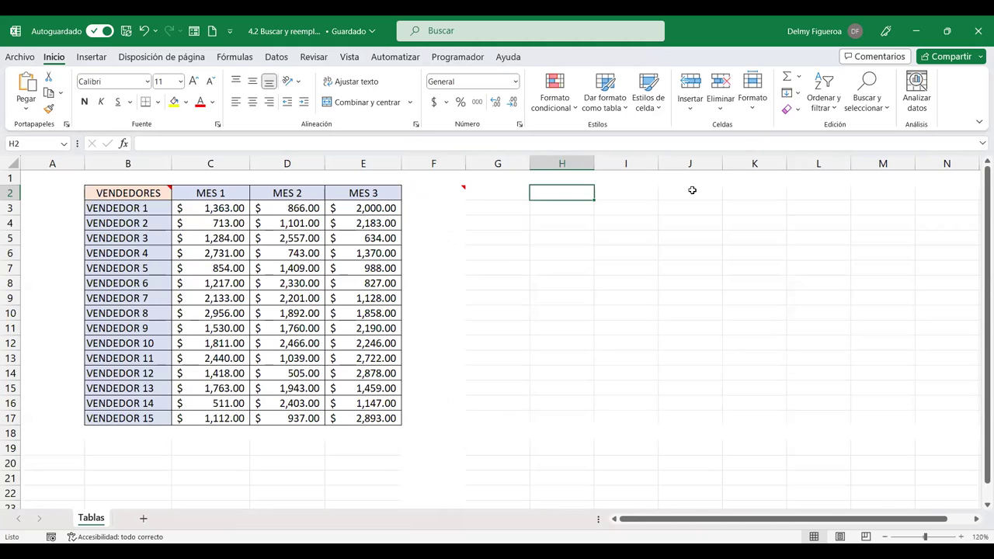
click(841, 281)
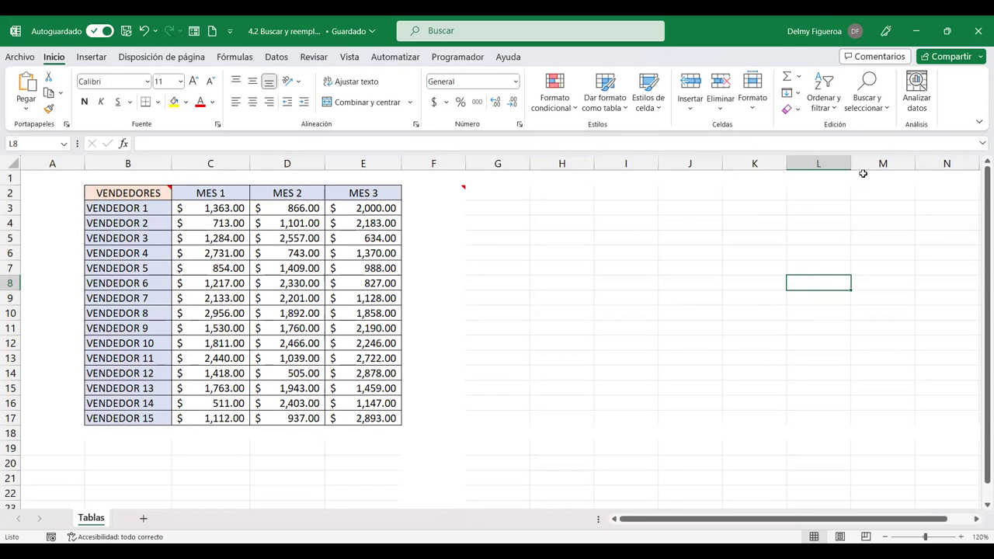
Use Ir a Especial with Notas to select the noted cells B2 and F2
click(887, 111)
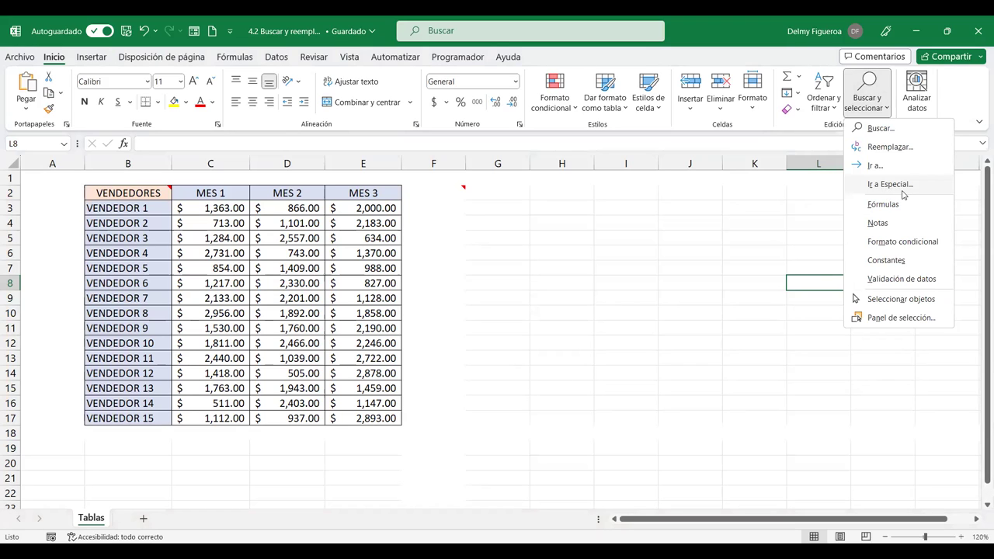
click(890, 184)
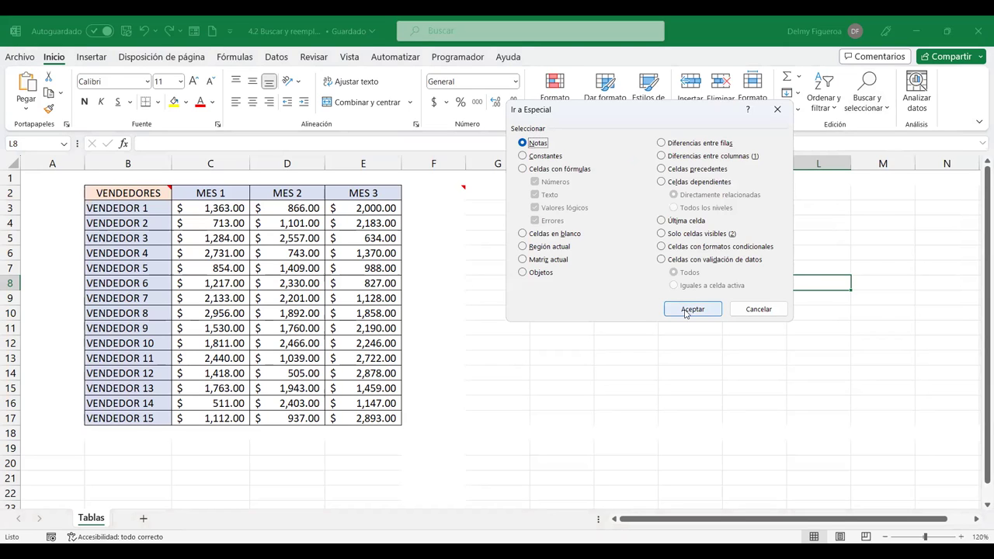
click(683, 309)
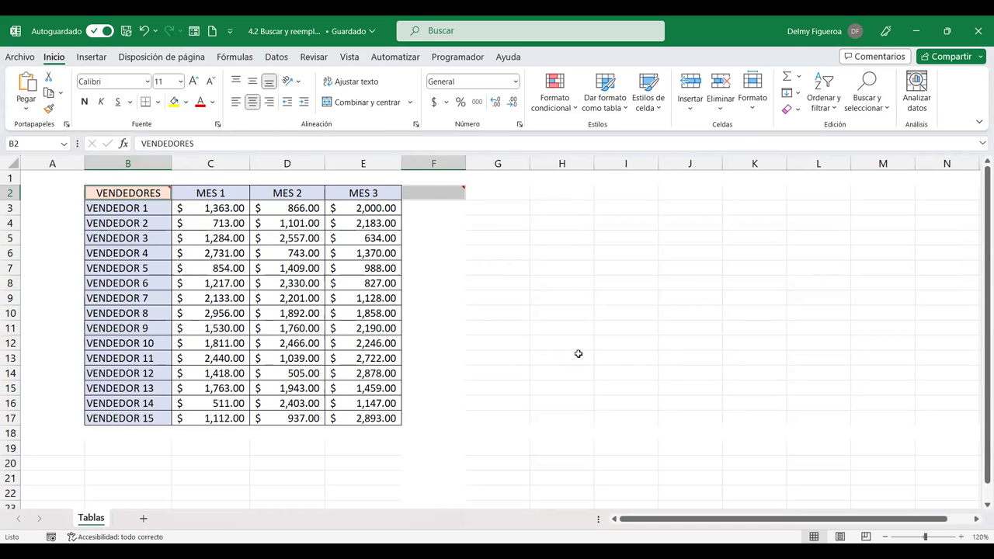
Select all Constantes via Ir a Especial, with Números, Texto, Valores lógicos and Errores ticked
click(877, 107)
click(903, 180)
click(543, 155)
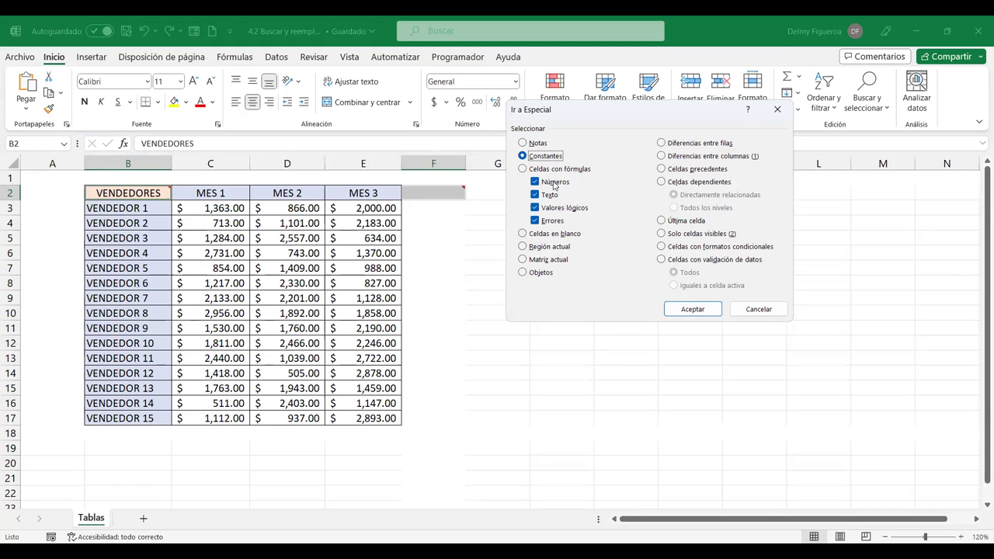
click(714, 310)
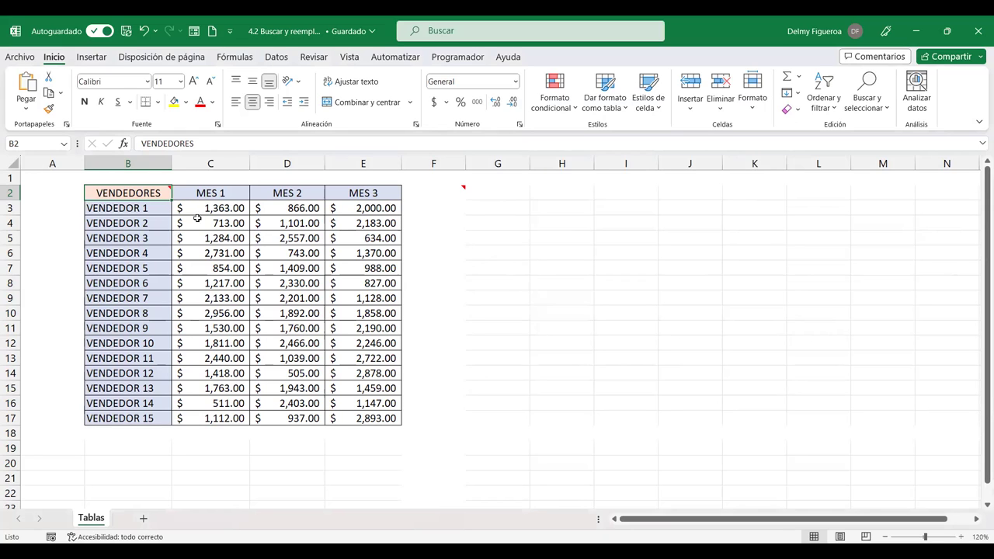
Select only Números constants in C3:E17, unticking Texto, Valores lógicos and Errores
click(867, 92)
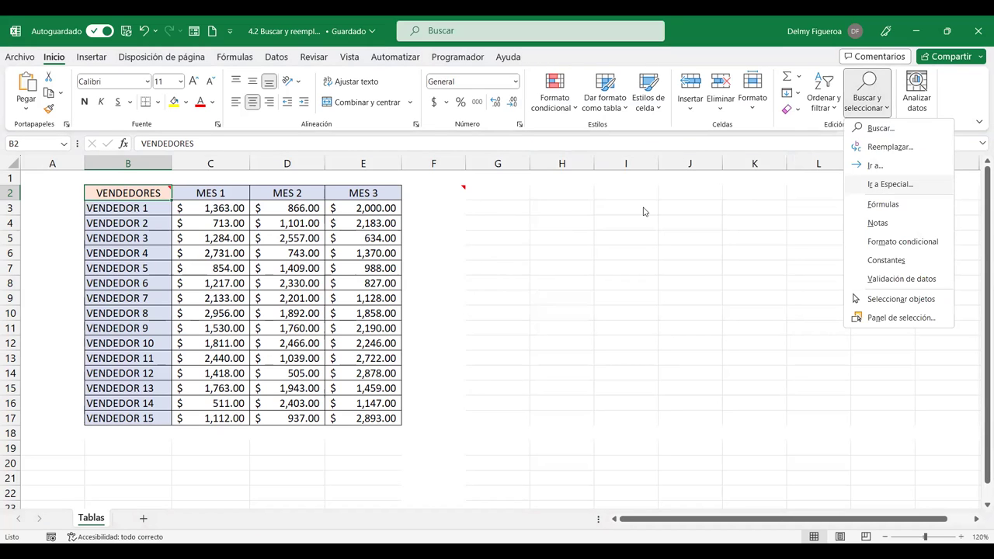
key(Return)
click(545, 156)
click(534, 194)
click(534, 207)
click(534, 221)
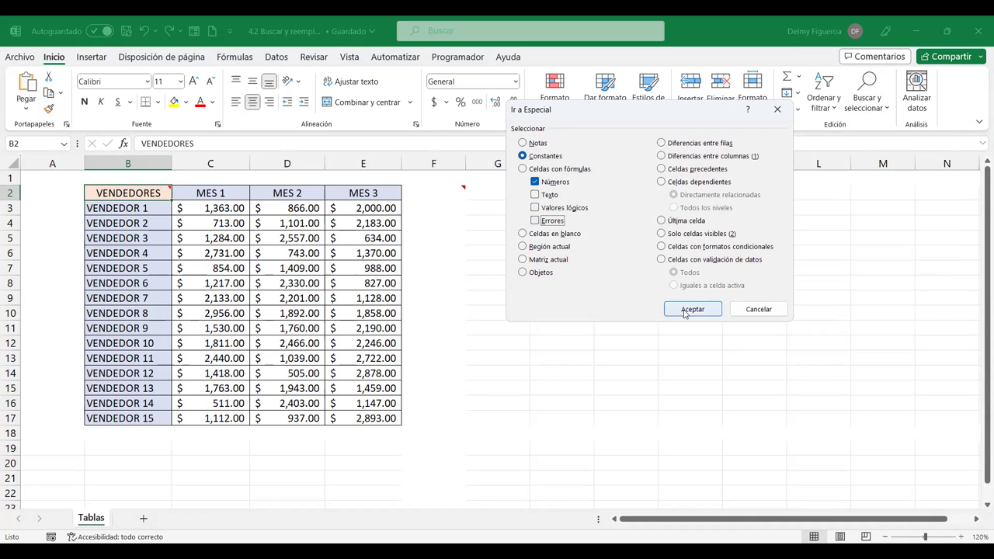
click(684, 310)
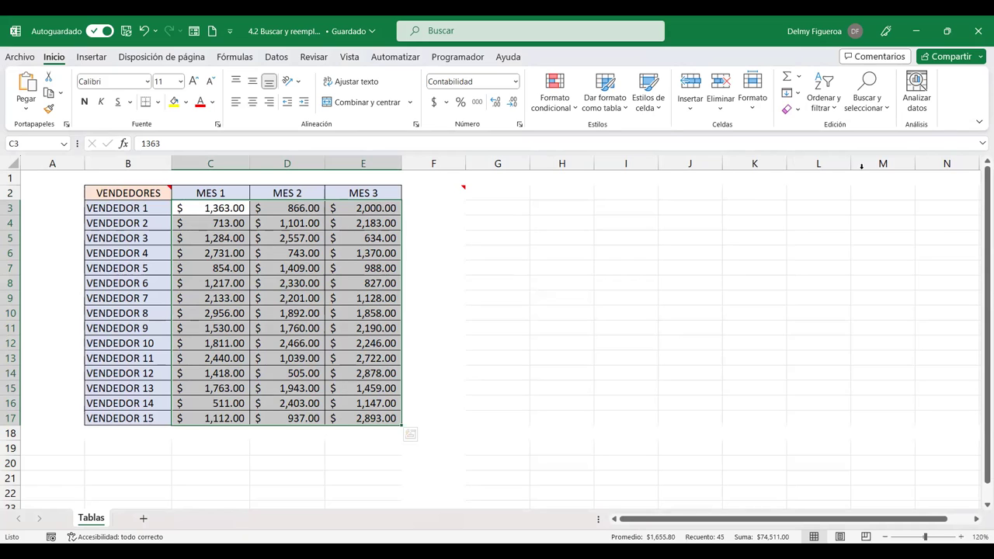
Run an Ir a Especial constants search, dismiss the 'No se encontraron celdas' warning, and deselect
click(889, 111)
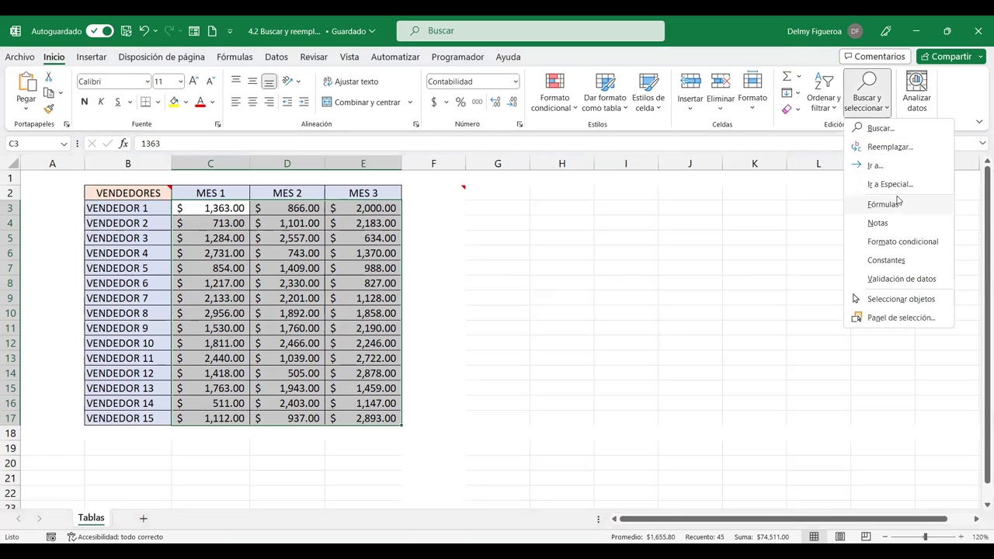
click(890, 184)
click(521, 155)
click(534, 194)
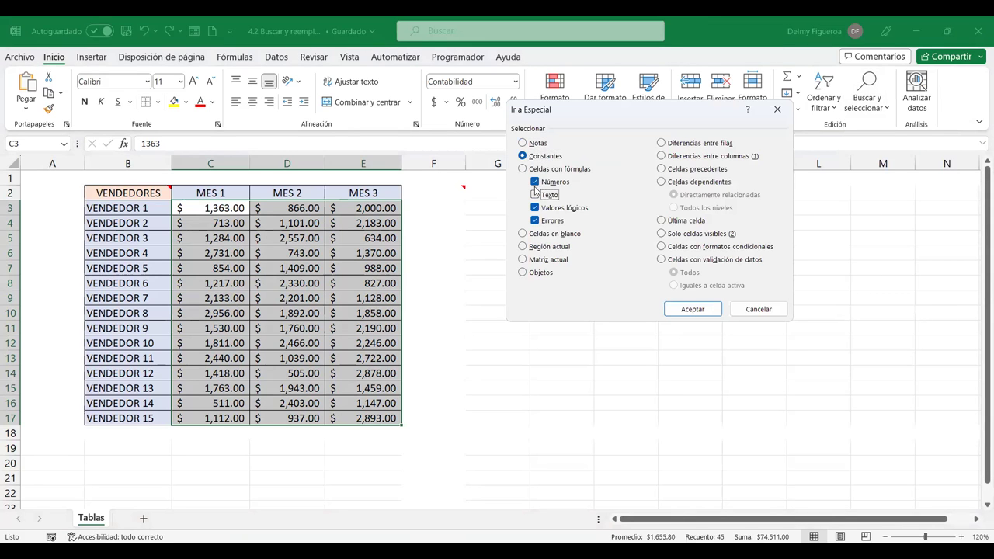
click(535, 181)
click(534, 194)
click(534, 207)
click(534, 221)
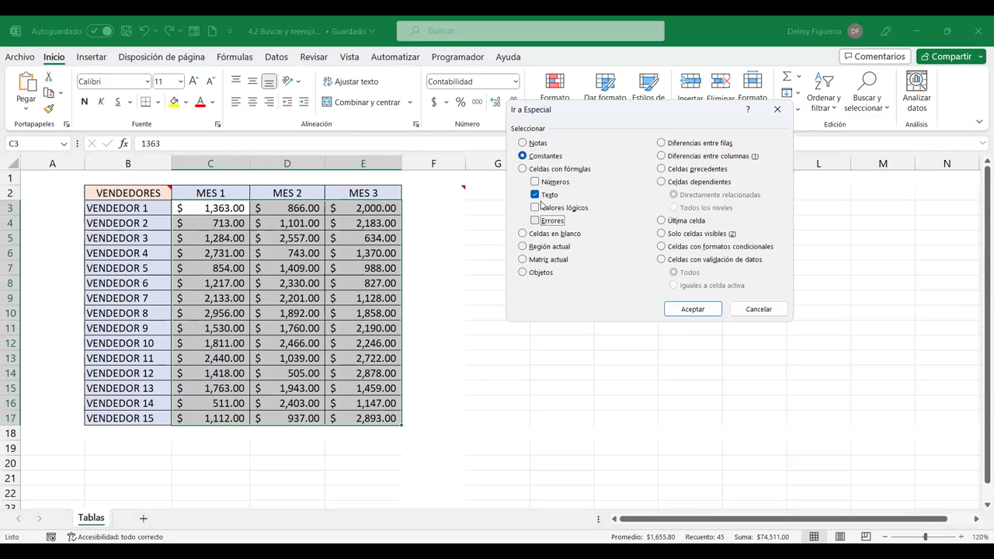
click(699, 310)
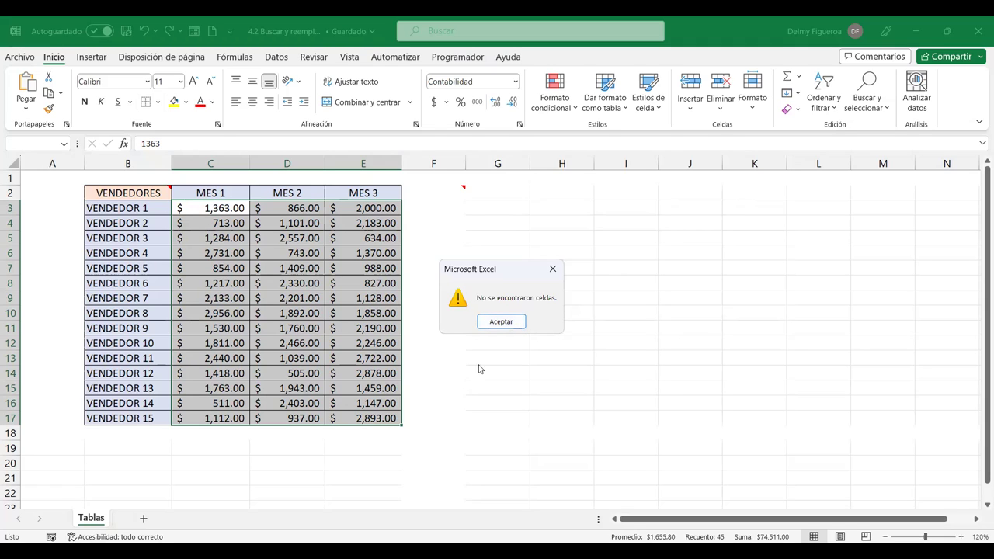
click(501, 322)
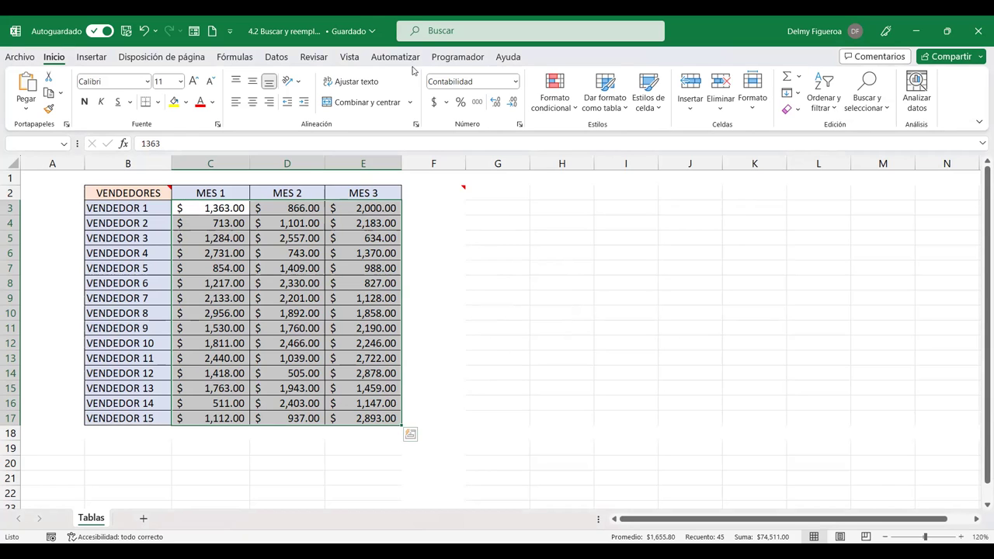
click(497, 222)
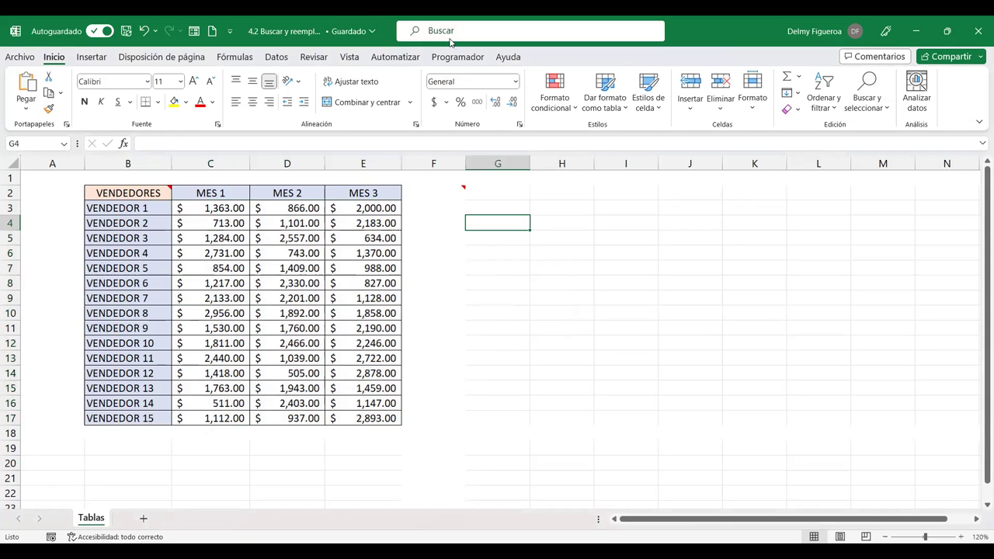
Select the text constants with Ir a Especial (Constantes, only Texto), then deselect at G3
click(866, 91)
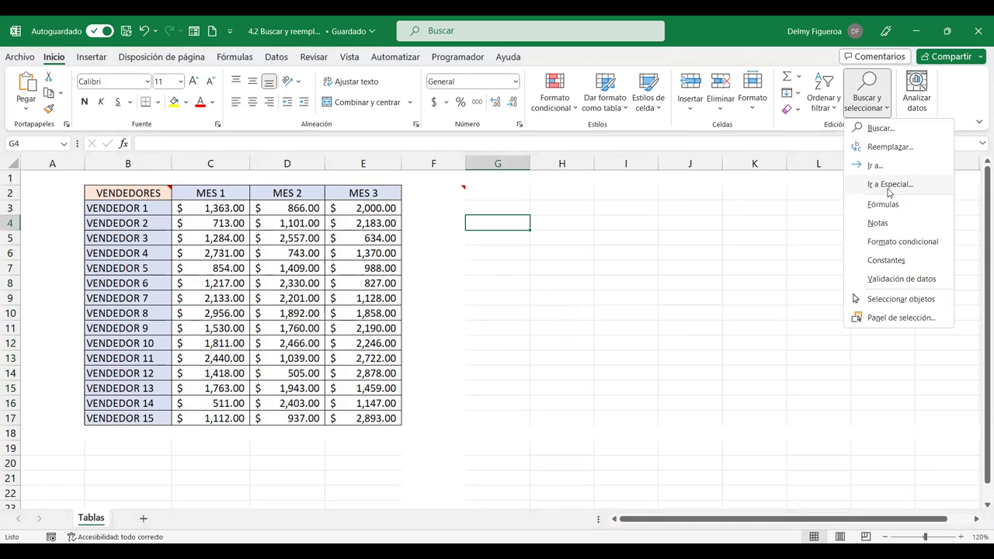
click(890, 185)
click(545, 156)
click(535, 182)
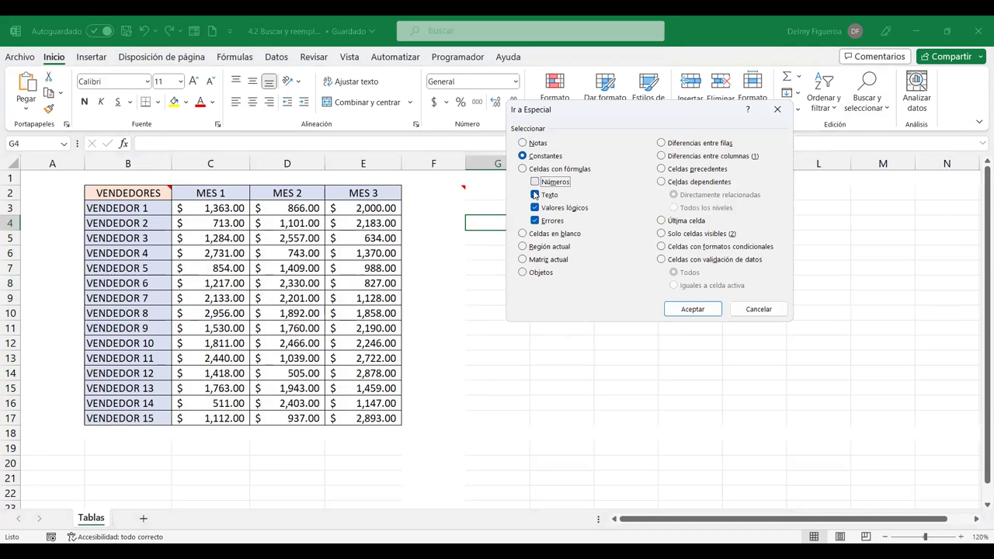
click(535, 207)
click(535, 221)
click(691, 309)
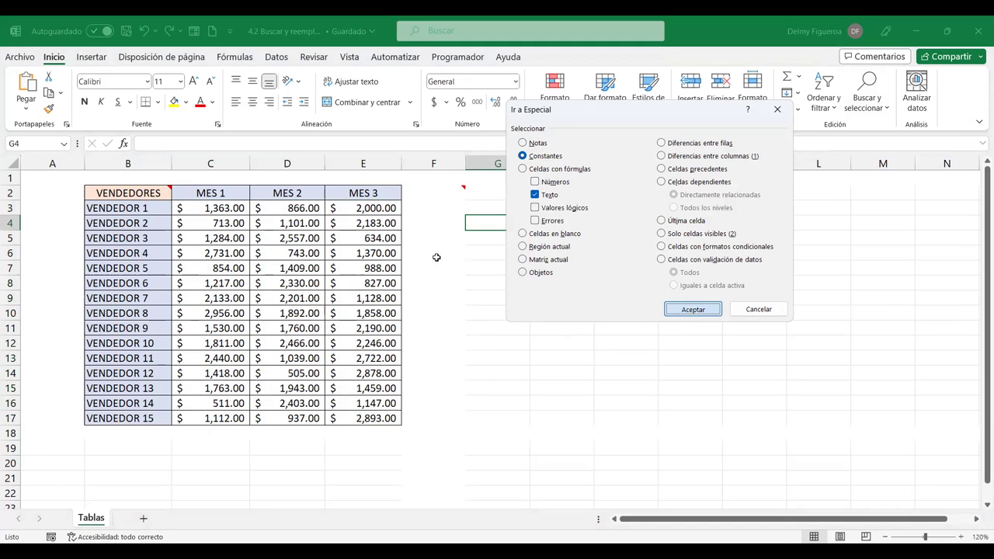
key(Return)
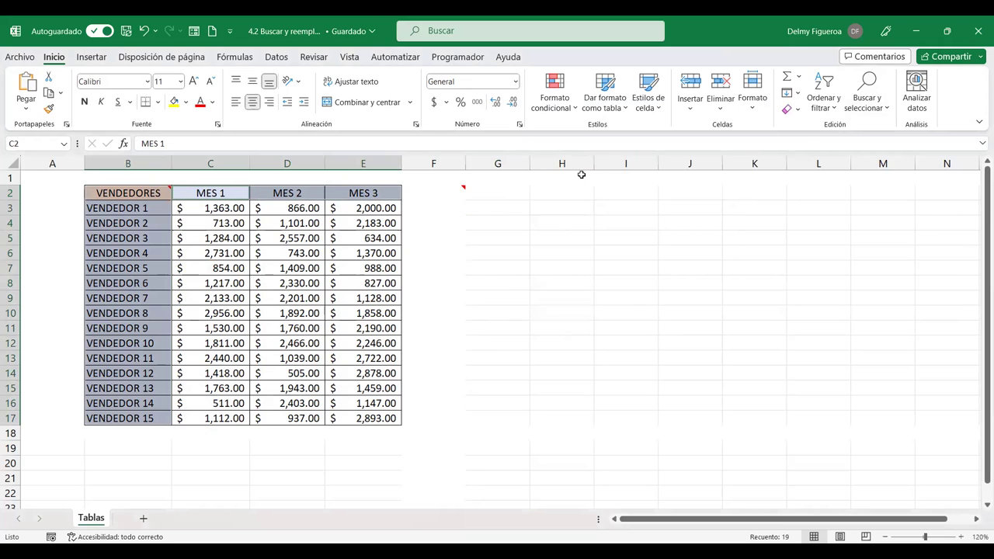
click(501, 204)
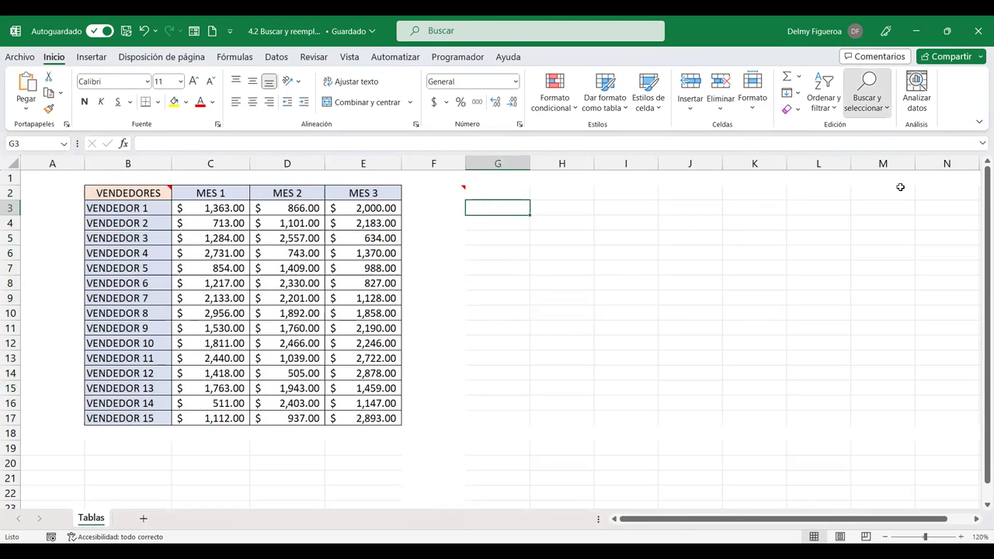
Search constants for Valores lógicos only and dismiss the 'No se encontraron celdas' warning
click(539, 156)
click(535, 181)
click(535, 195)
click(535, 221)
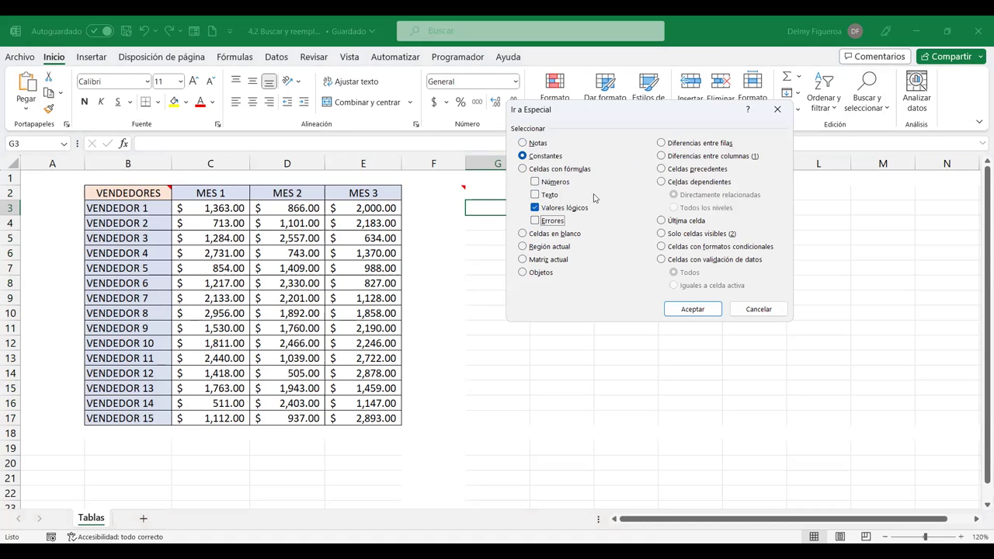
click(710, 309)
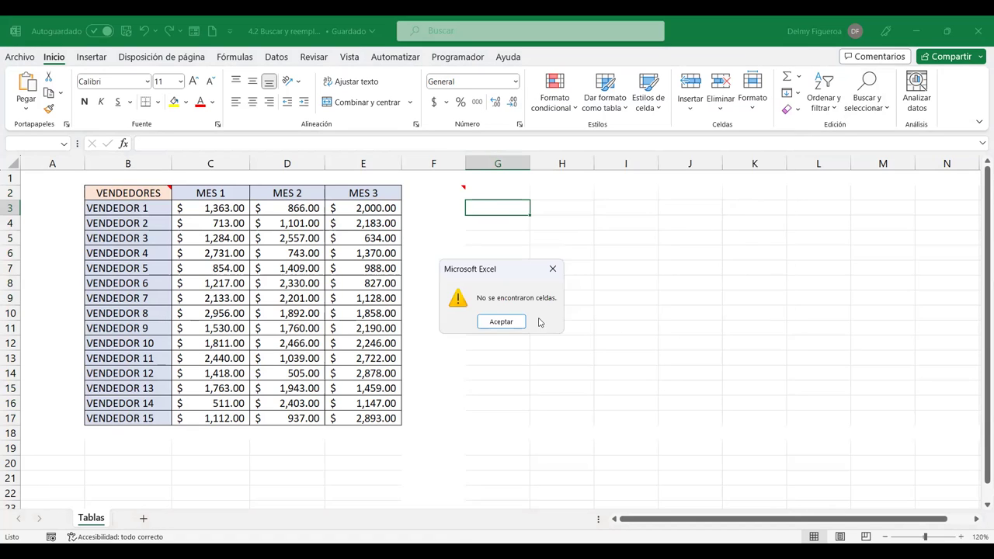
click(520, 326)
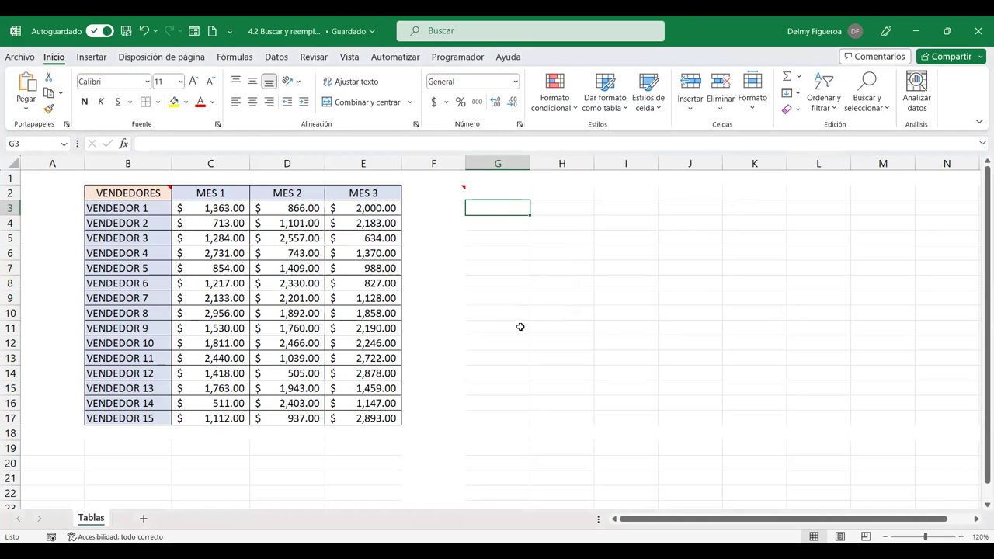
Enter the header VALORES LÓGICOS in G2, FALSO in G3 and VERDADERO in G4
key(Up)
text(VALOREWS)
key(BackSpace)
key(BackSpace)
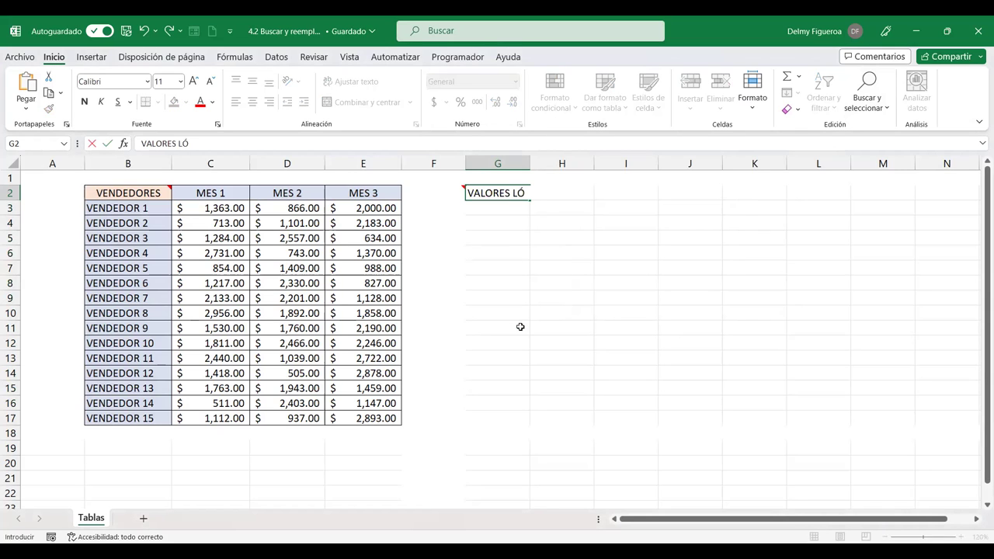
text(GICOS)
key(Return)
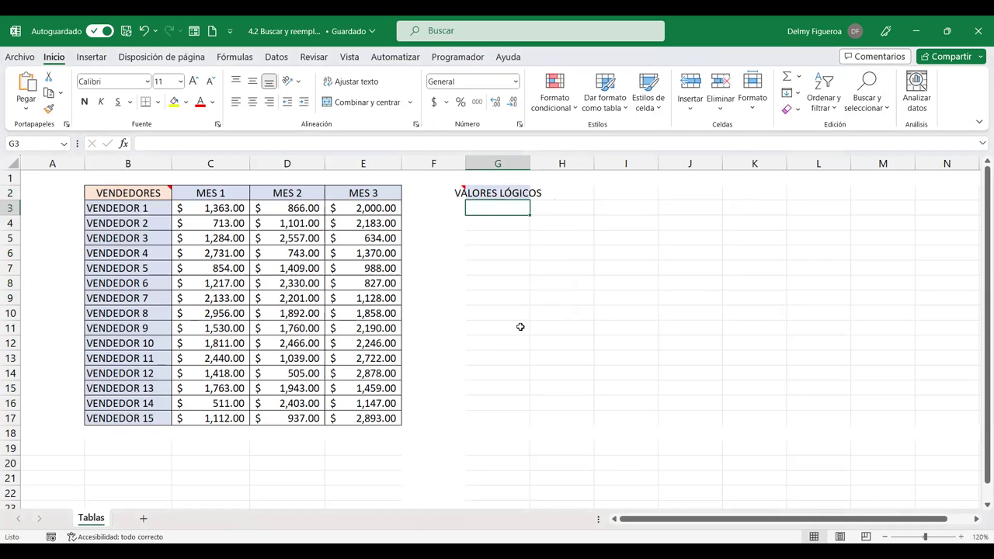
text(FALSO)
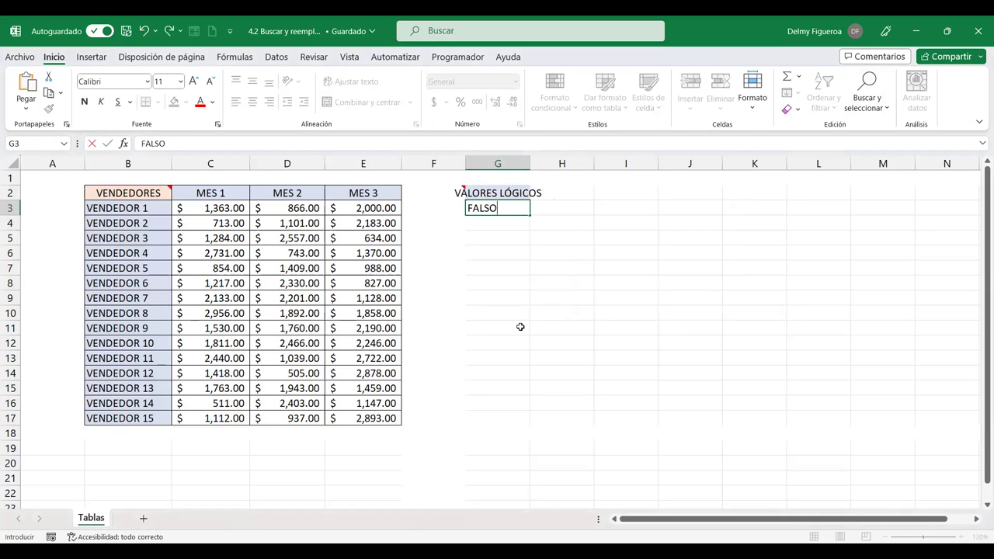
key(Return)
text(VERDAD)
text(D)
text(O)
key(Return)
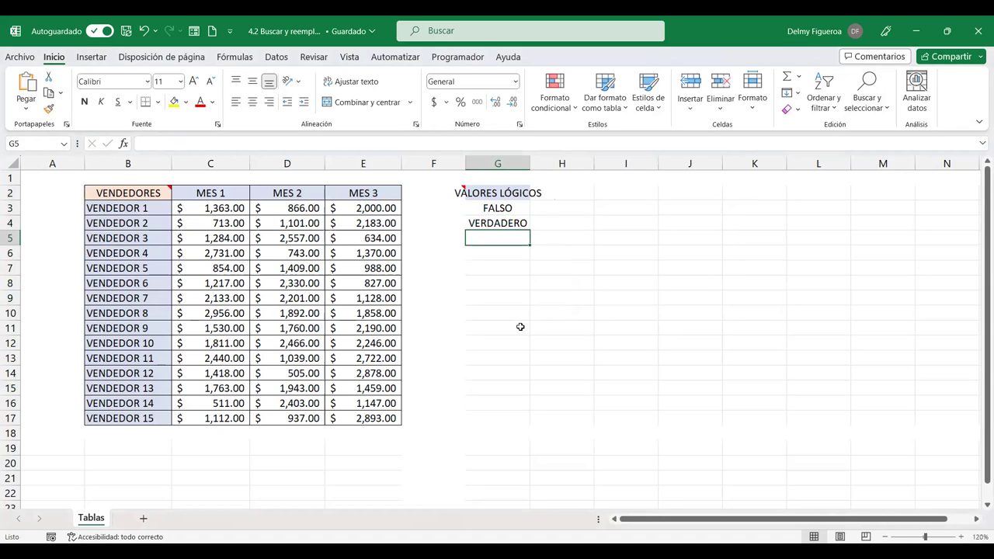
Extend the FALSO/VERDADERO pair down to G17 and check several of the filled cells
mouse_move(504, 208)
mouse_down()
mouse_move(530, 420)
mouse_move(527, 409)
mouse_up()
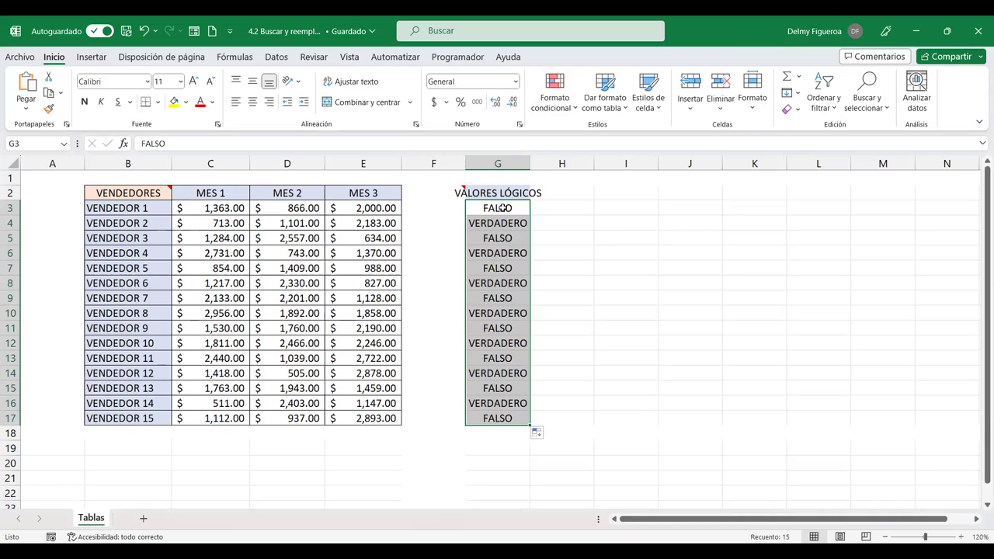
click(505, 237)
click(500, 268)
click(500, 313)
click(500, 342)
click(666, 247)
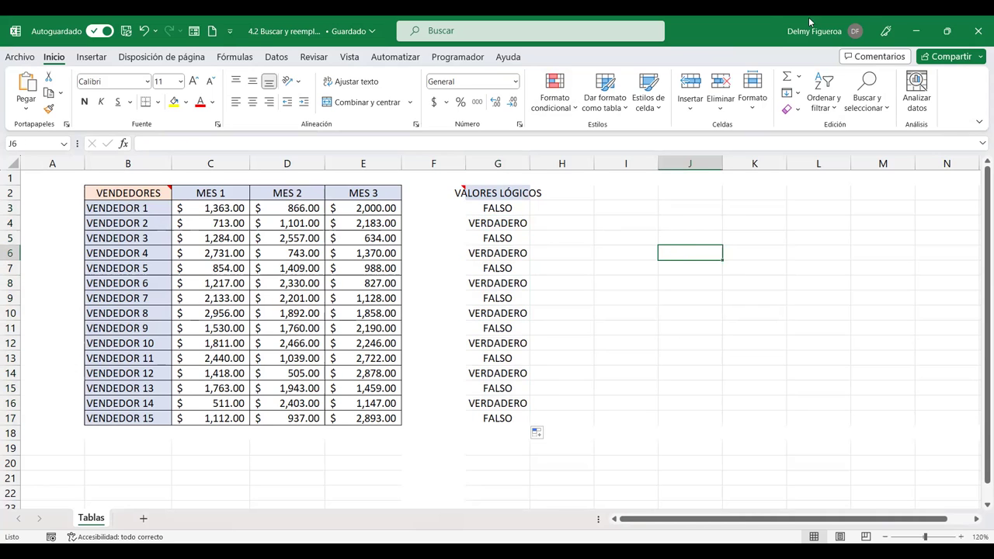
Select only logical-value constants with Ir a Especial, finding the 15 cells G3:G17, then deselect
click(876, 117)
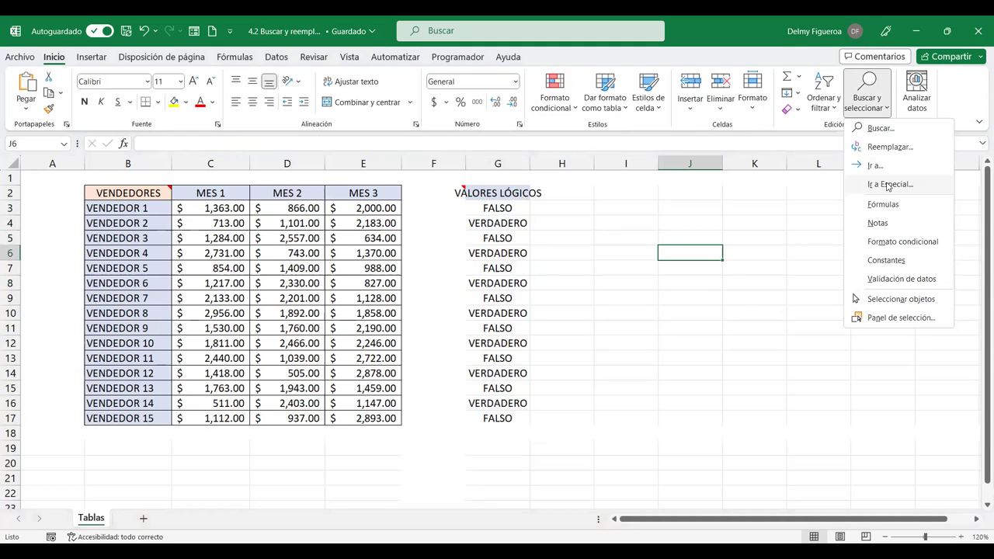
click(537, 157)
click(536, 183)
click(536, 195)
click(536, 221)
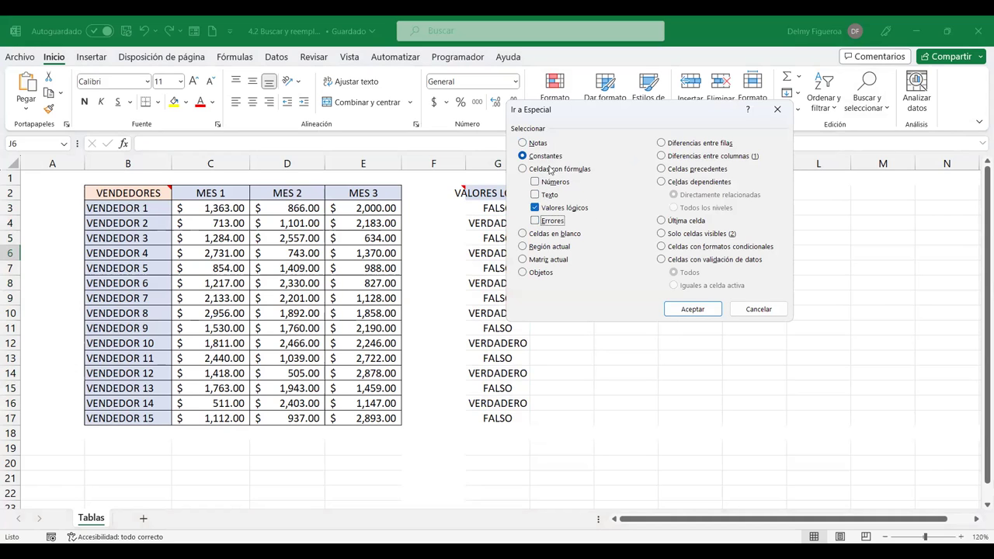
click(693, 308)
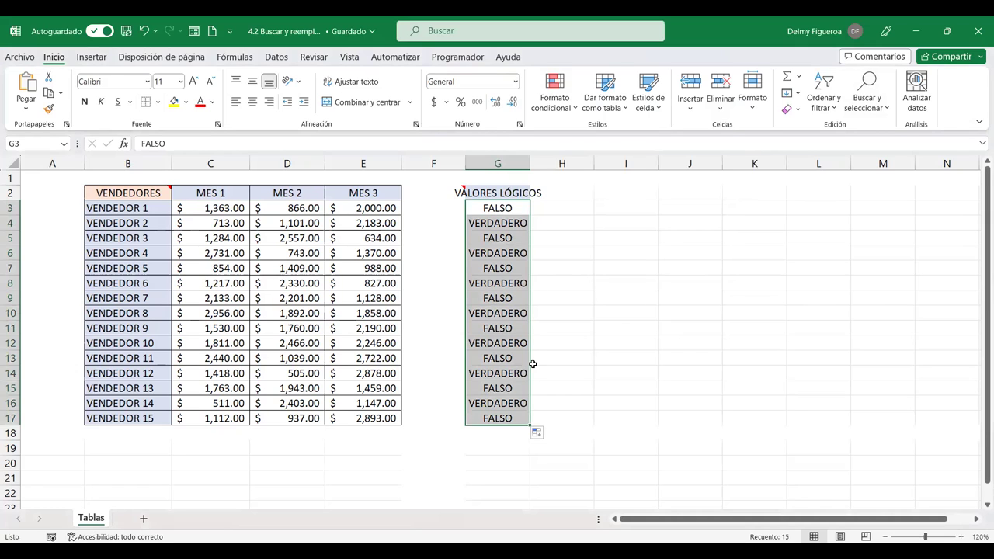
click(561, 285)
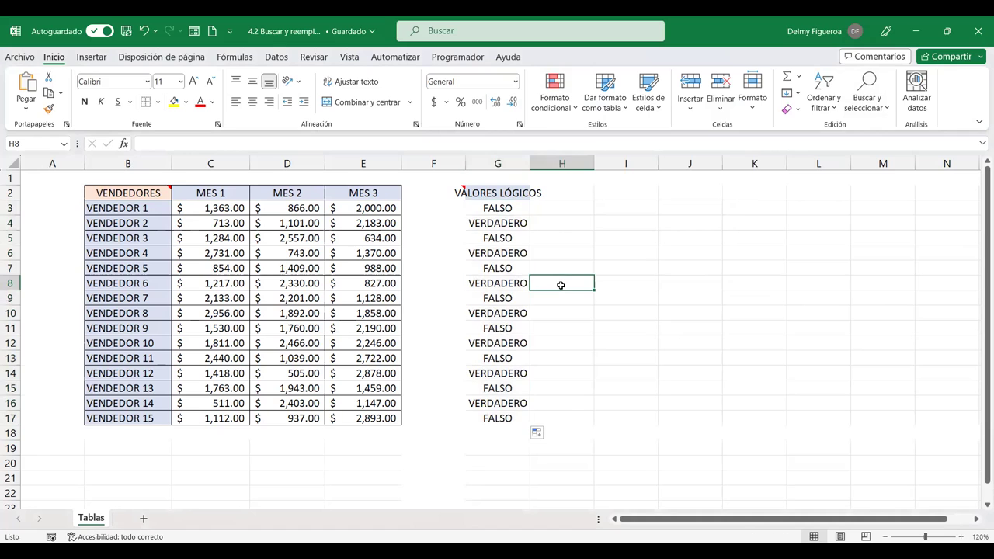
click(871, 113)
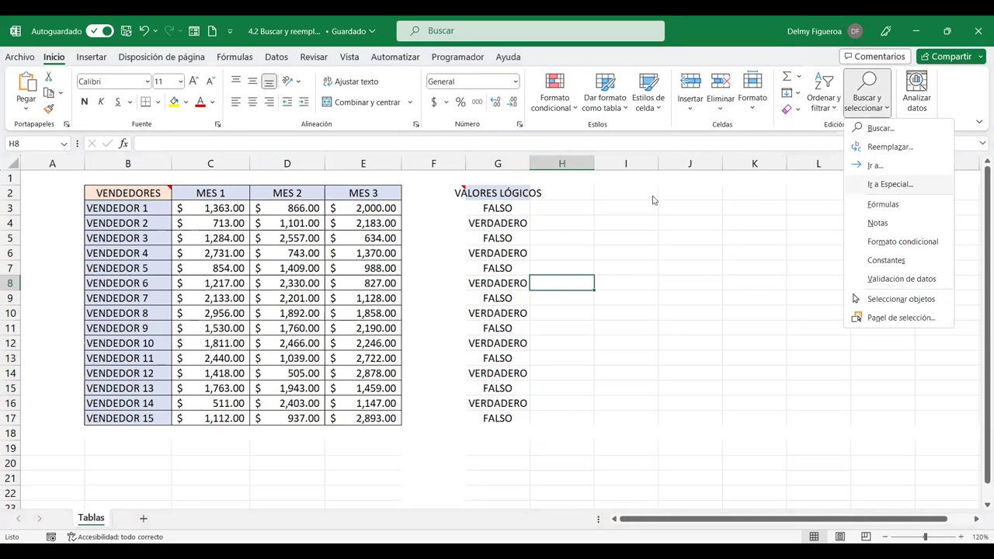
key(Return)
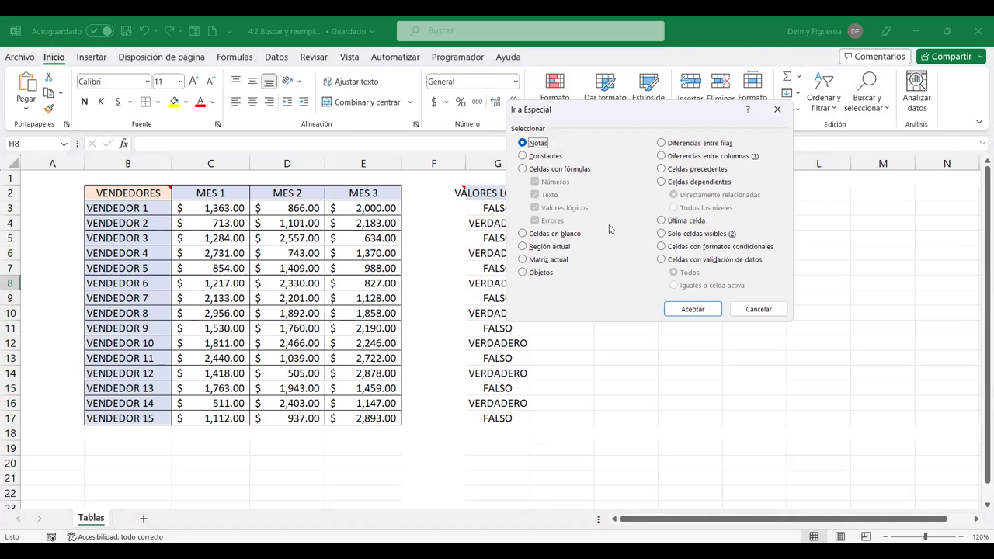
click(571, 169)
click(545, 182)
click(544, 195)
click(544, 208)
click(703, 317)
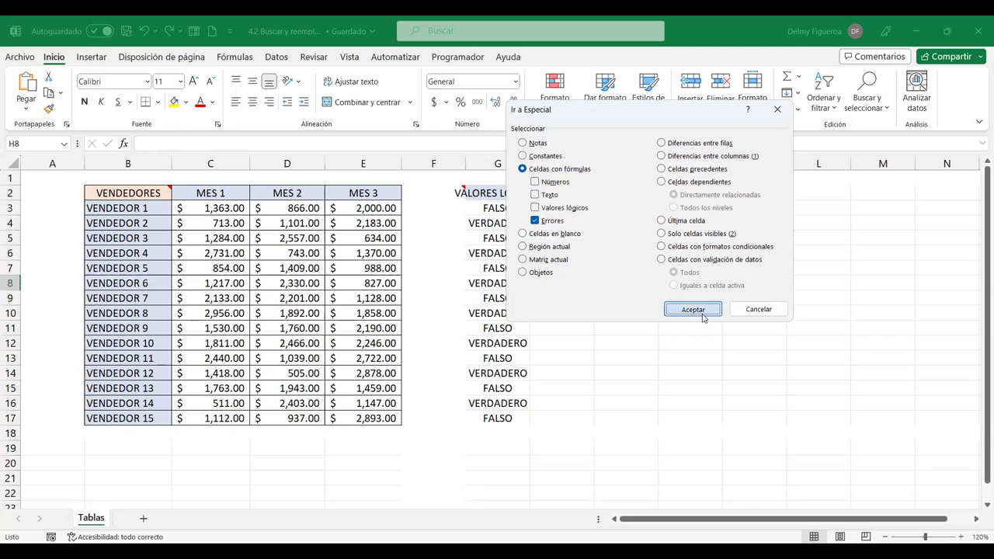
click(693, 309)
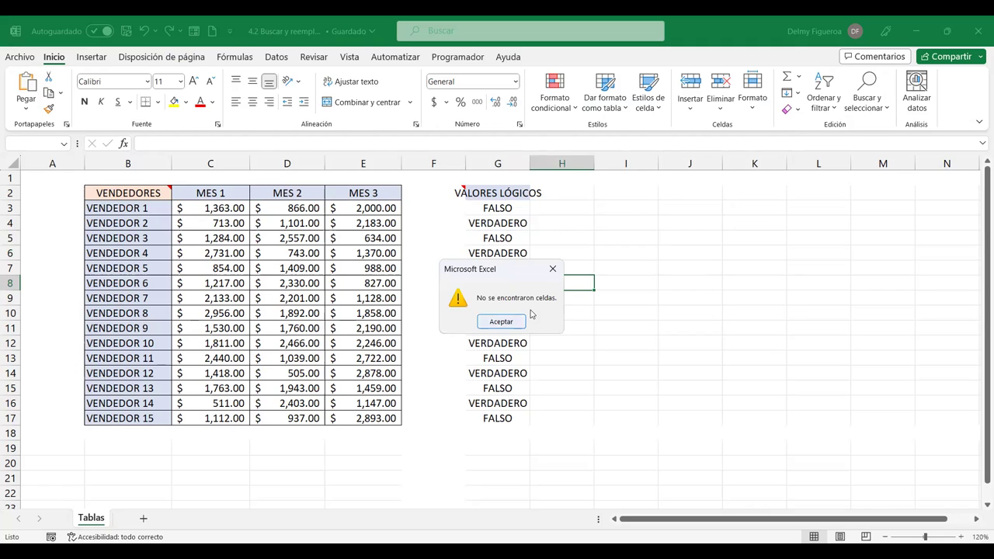
click(502, 321)
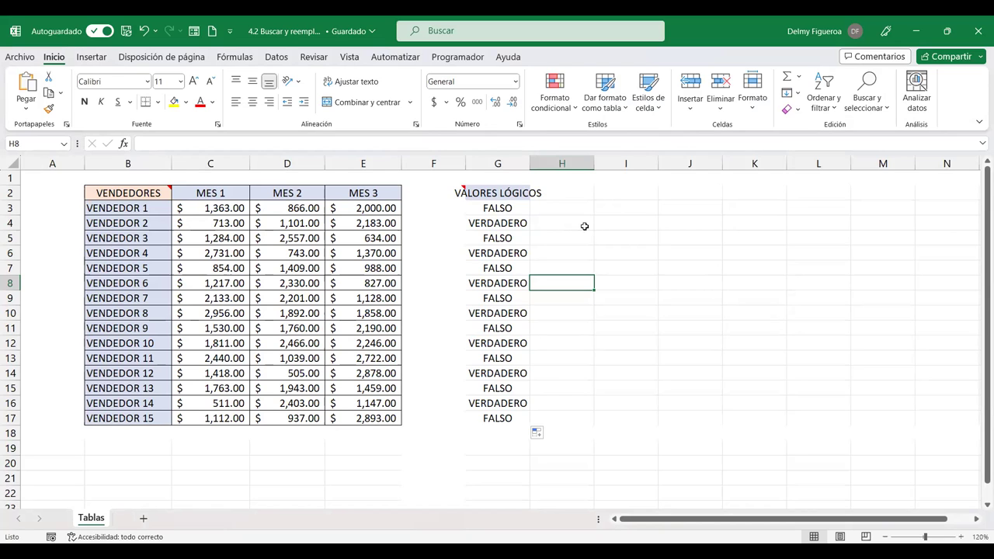
Enter =+E3/E18 in I3 so it returns #¡DIV/0!, then inspect the formula
click(295, 263)
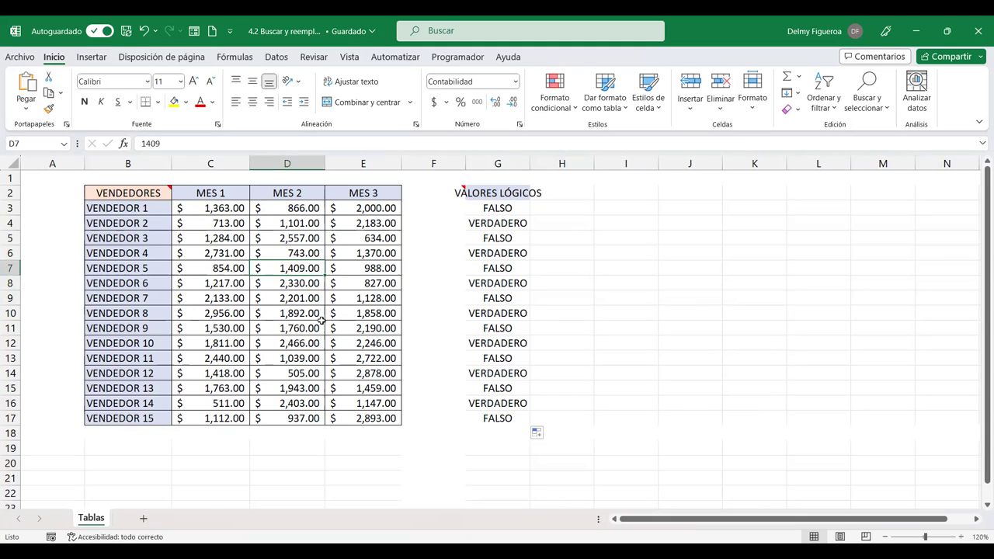
click(624, 223)
click(631, 204)
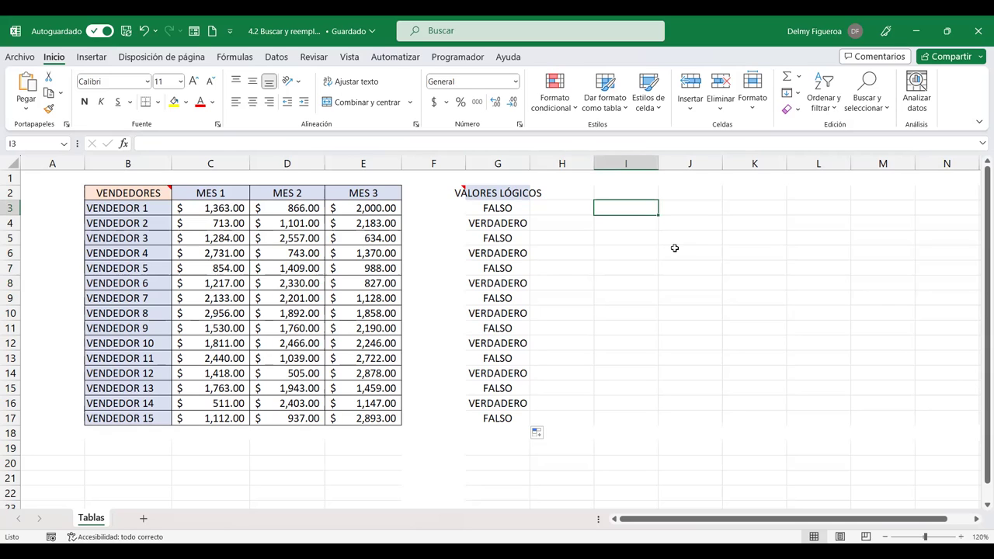
text(+)
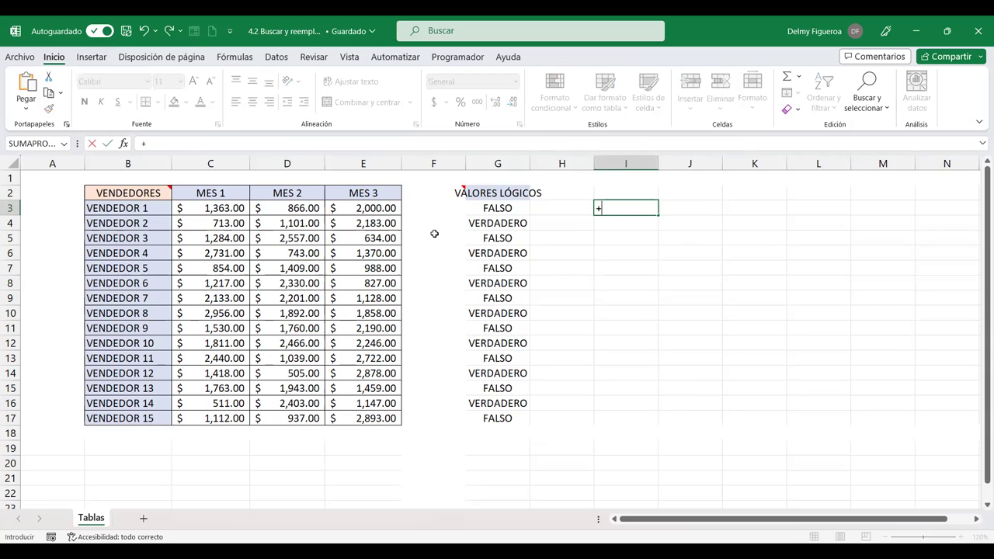
click(367, 206)
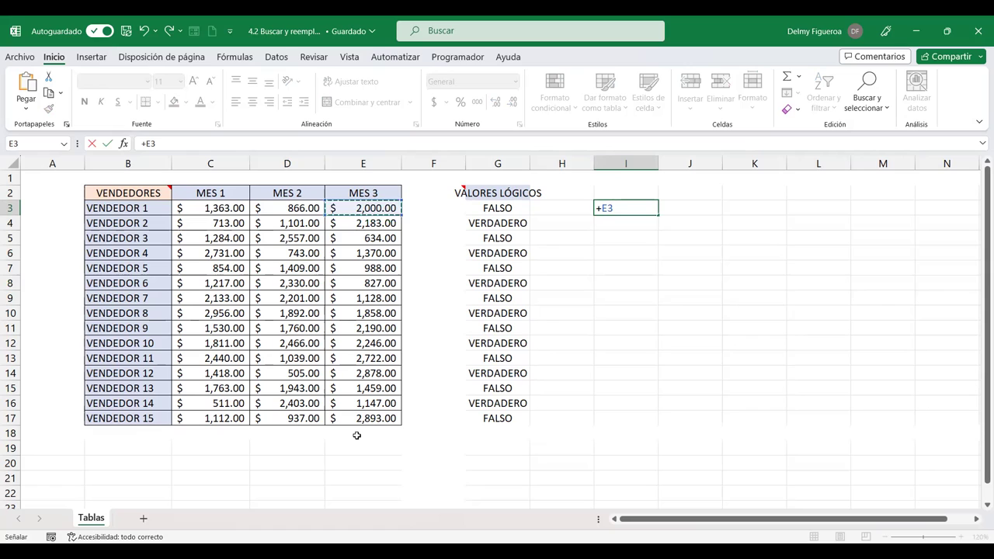
text(/)
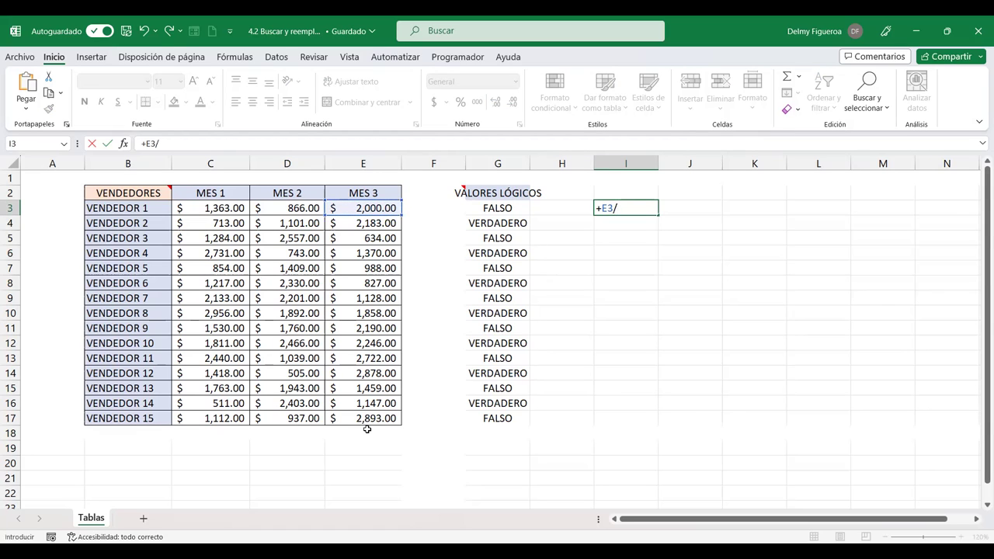
click(367, 429)
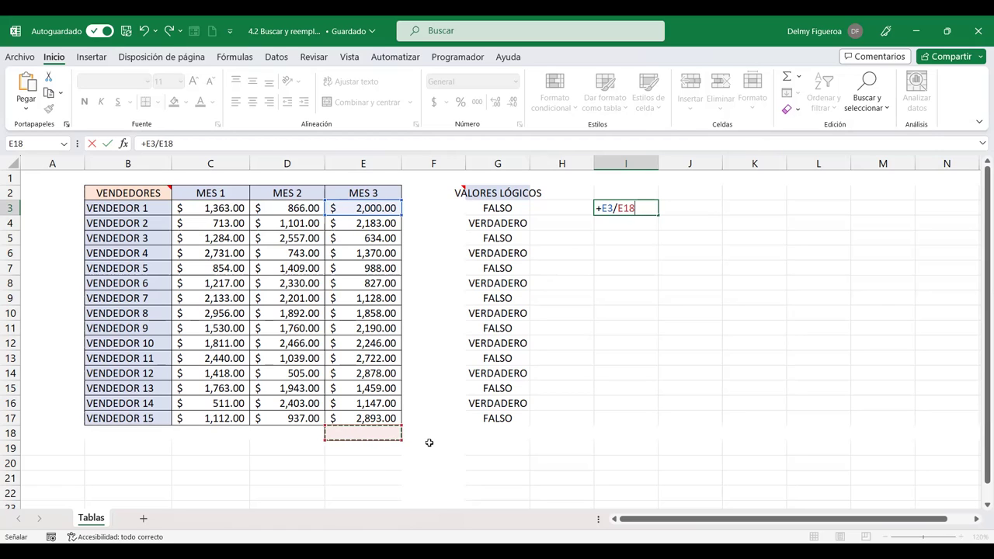
key(Return)
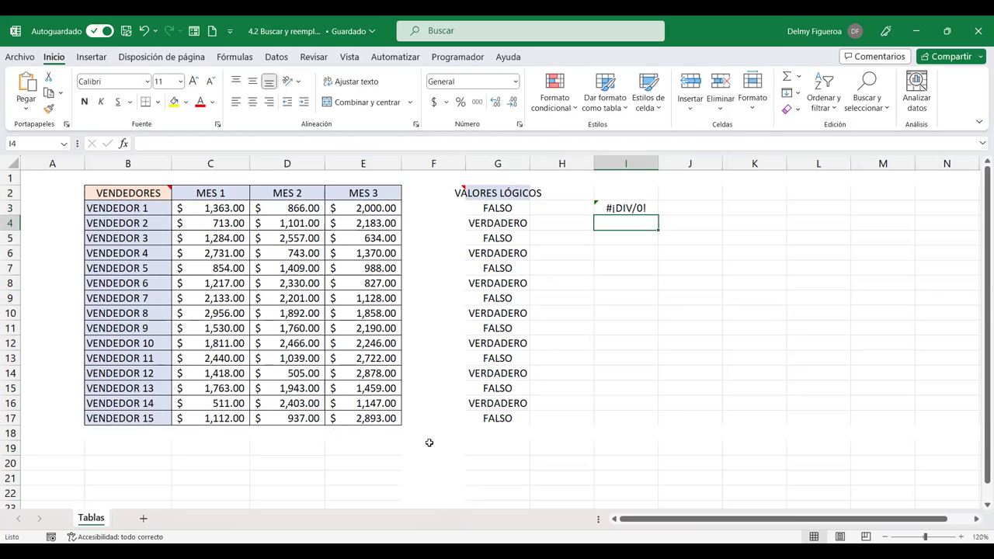
click(642, 205)
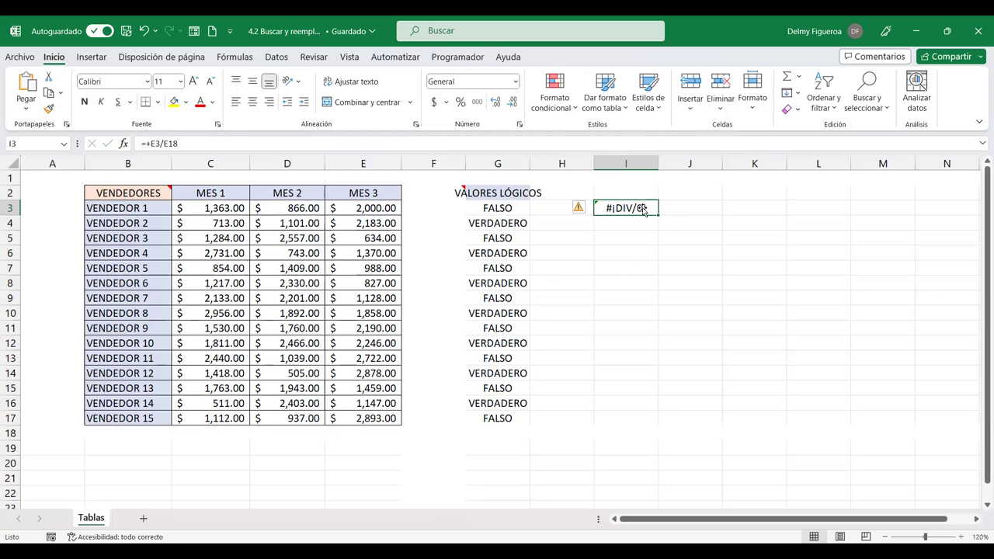
click(687, 318)
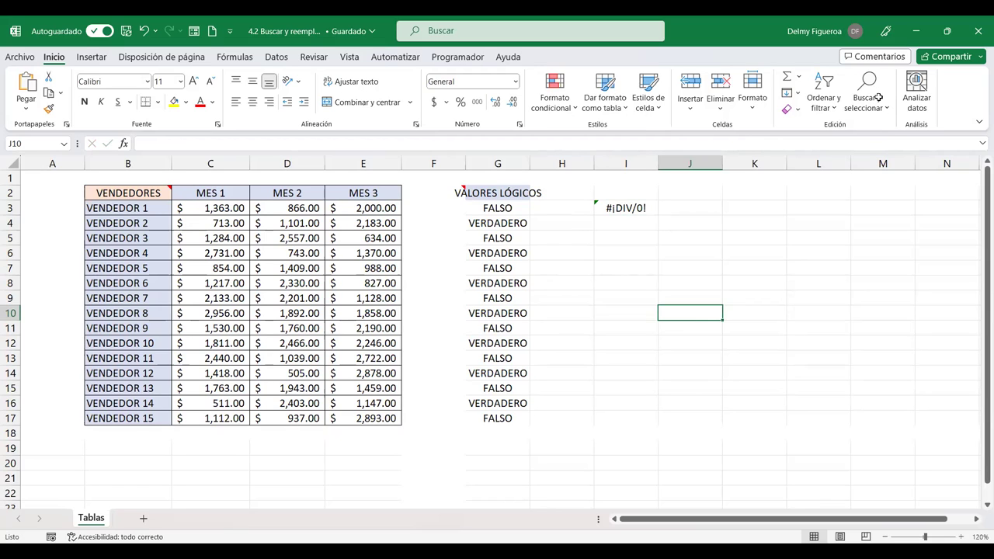
click(879, 111)
click(881, 104)
click(885, 186)
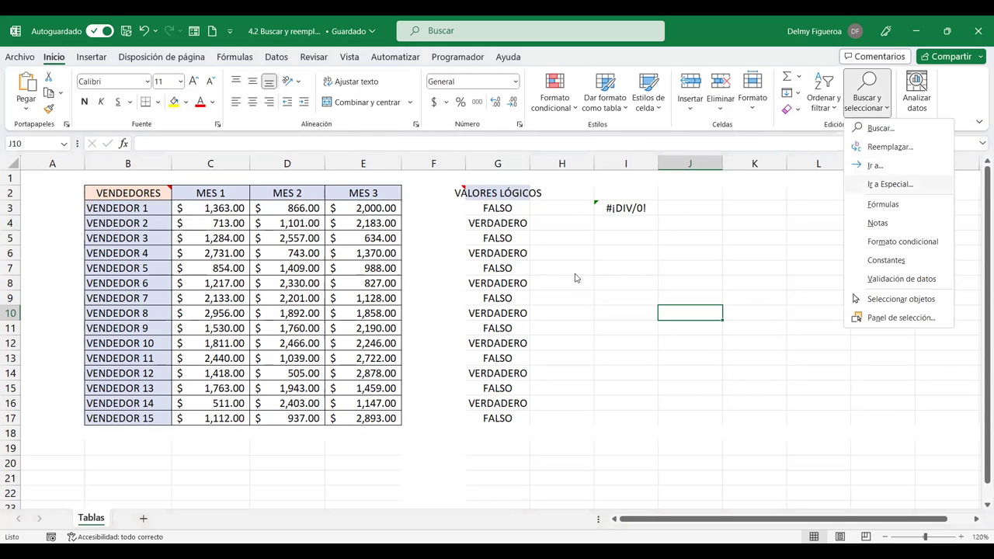
click(535, 156)
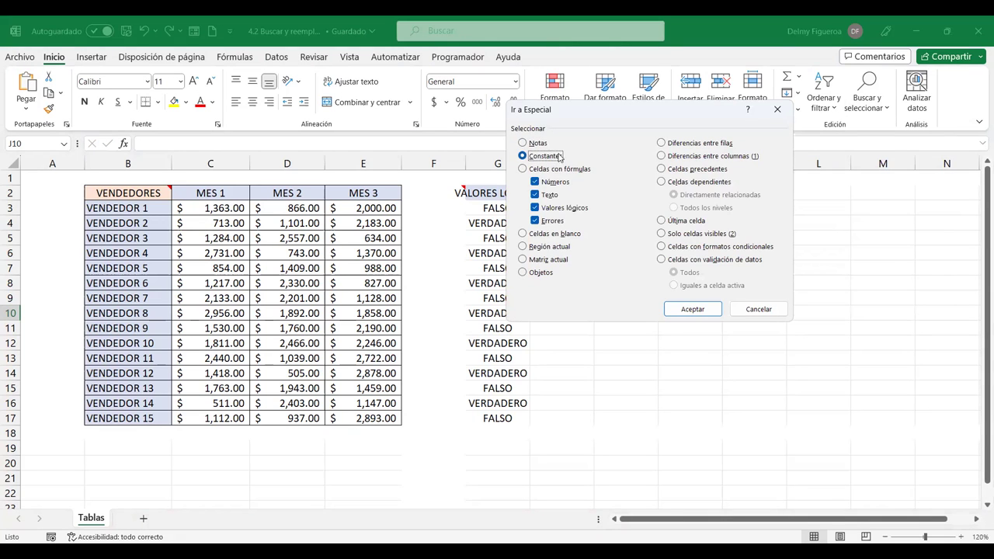
click(534, 183)
click(534, 194)
click(534, 208)
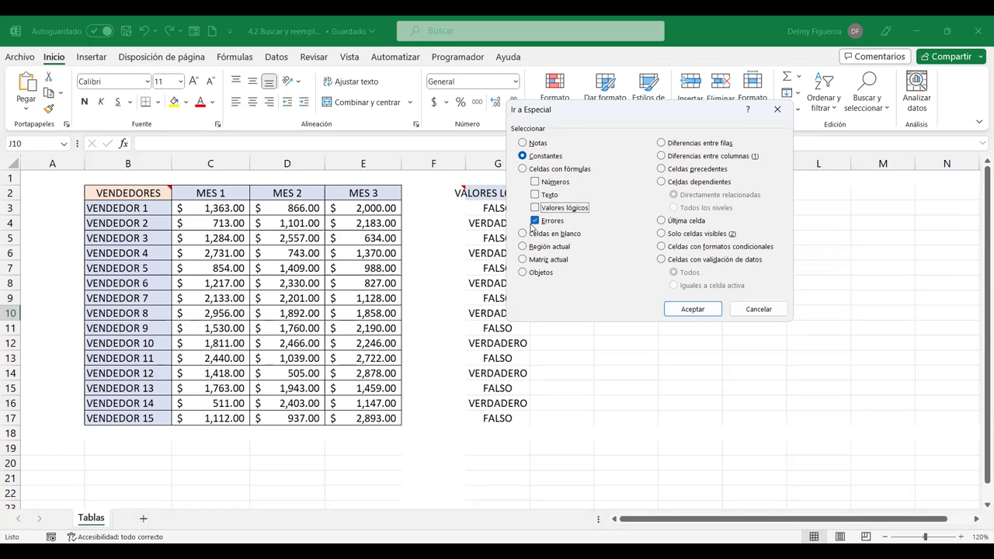
click(689, 309)
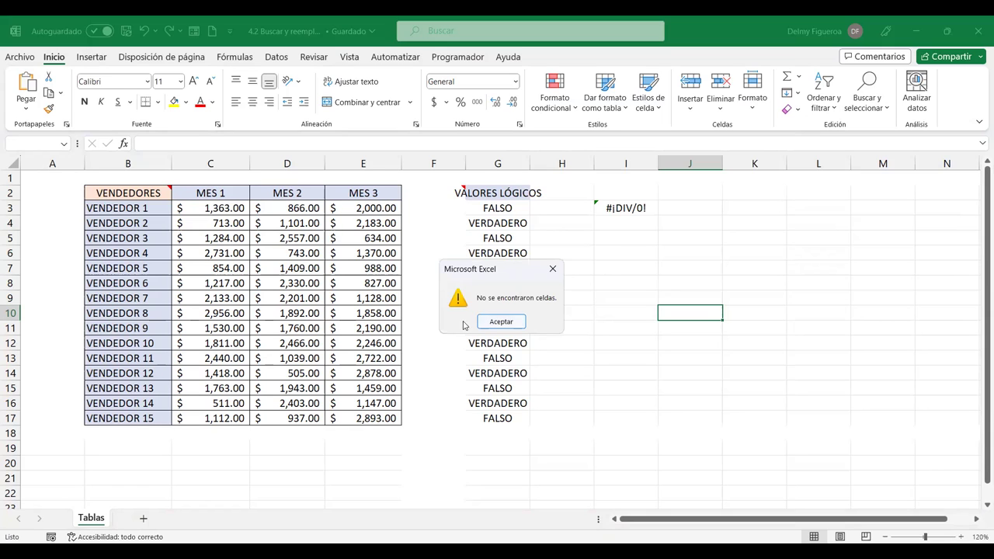
Prefix the 988 in E7 with an apostrophe so it is stored as text, then verify it
click(502, 321)
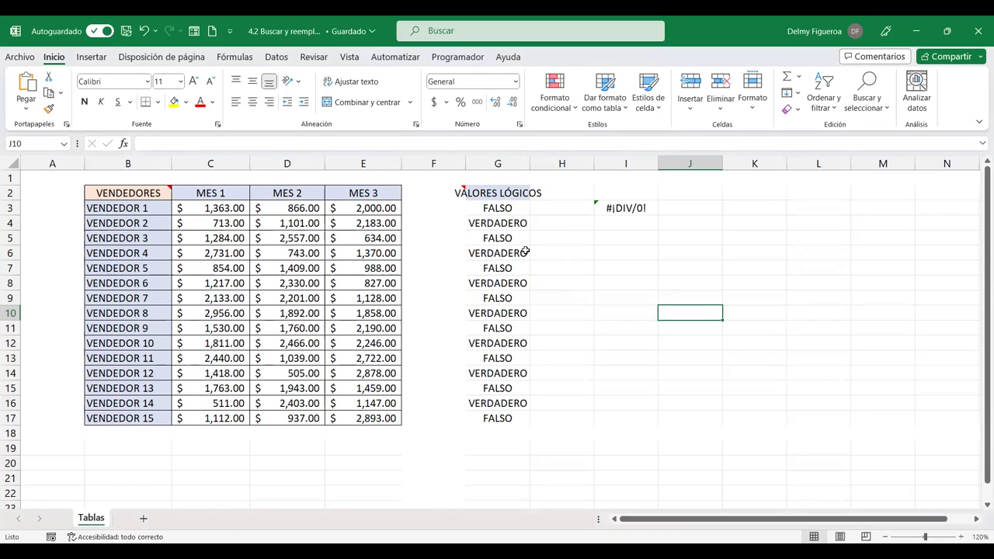
click(363, 267)
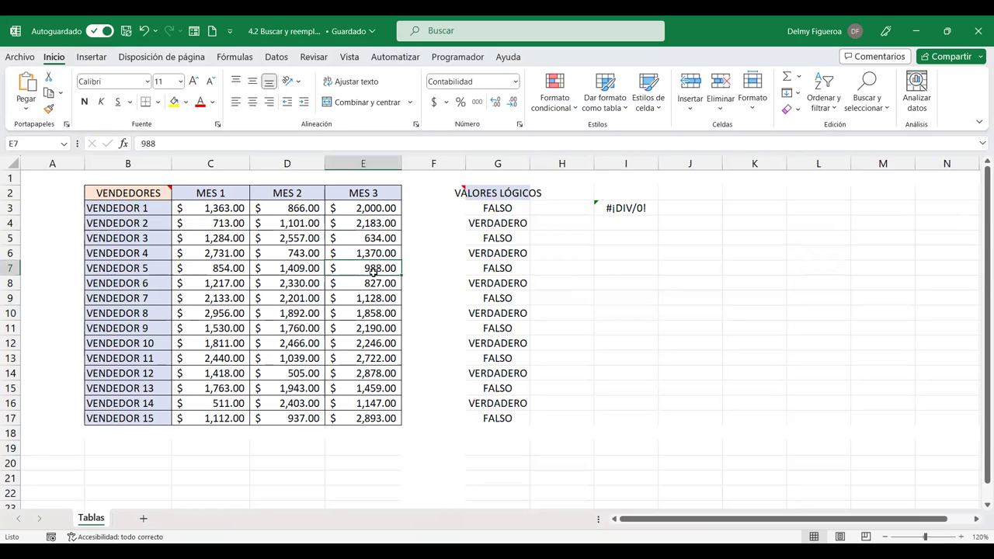
click(435, 142)
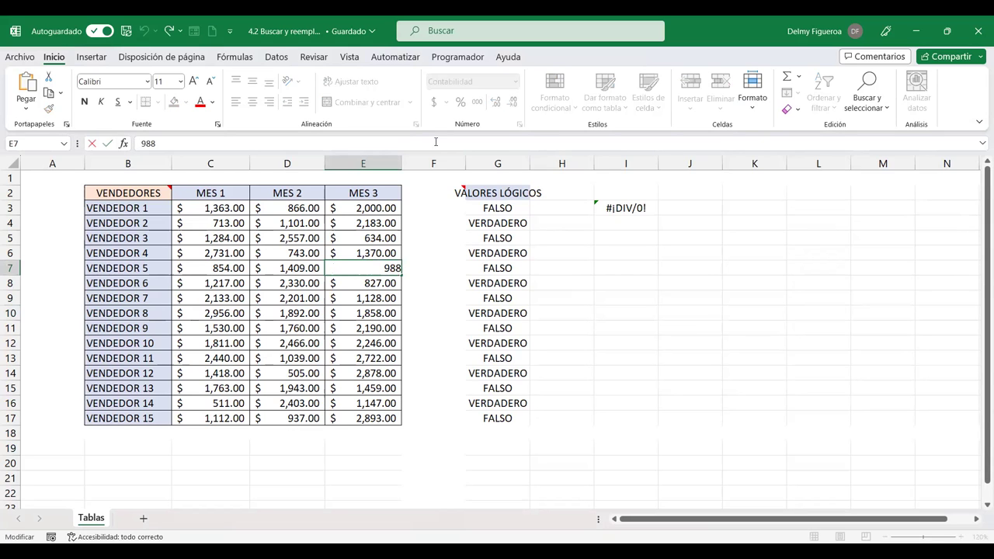
text(')
key(Return)
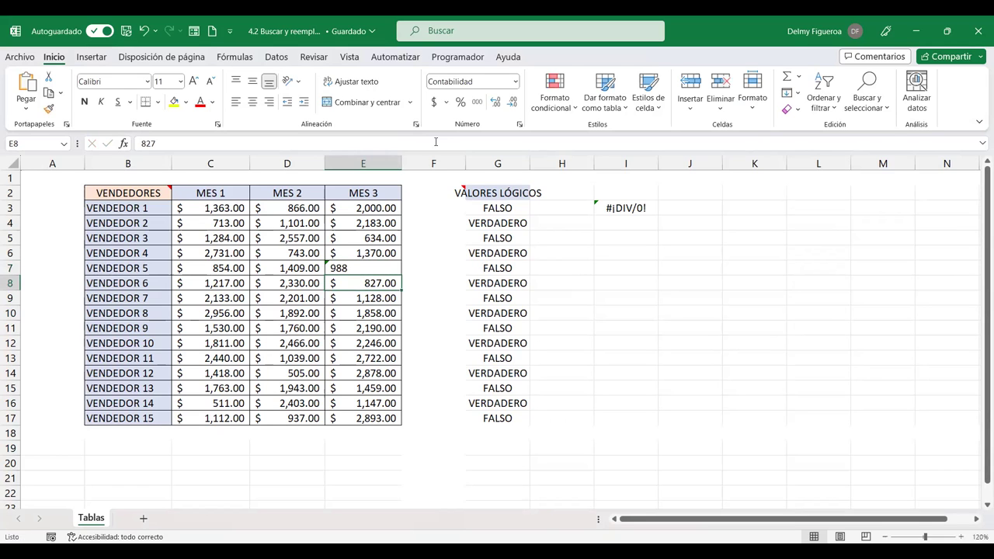
click(354, 265)
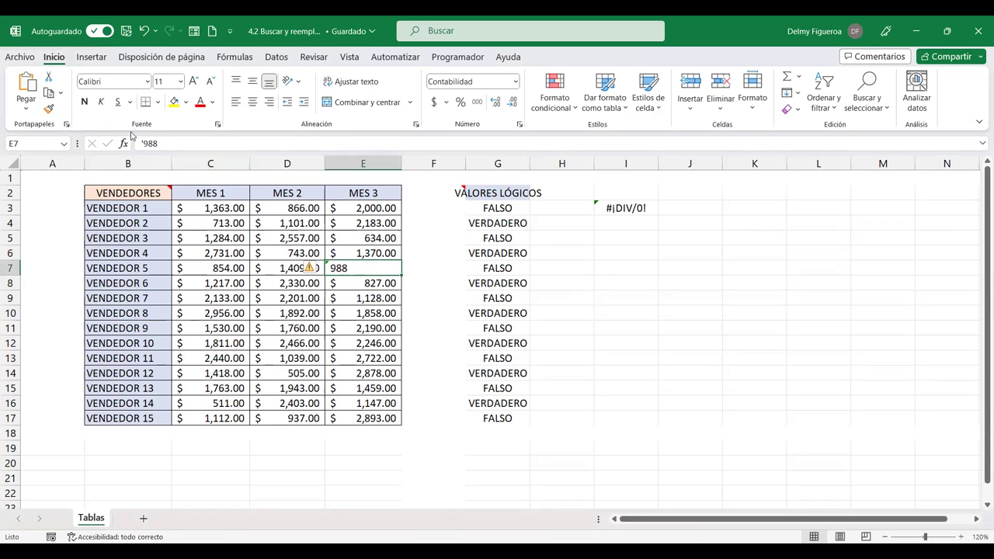
click(632, 282)
click(882, 104)
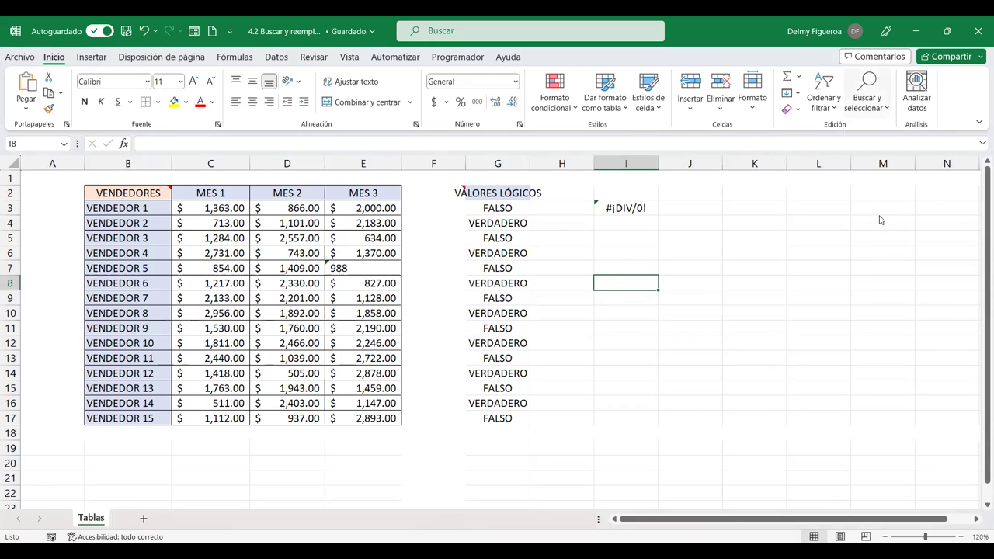
click(339, 265)
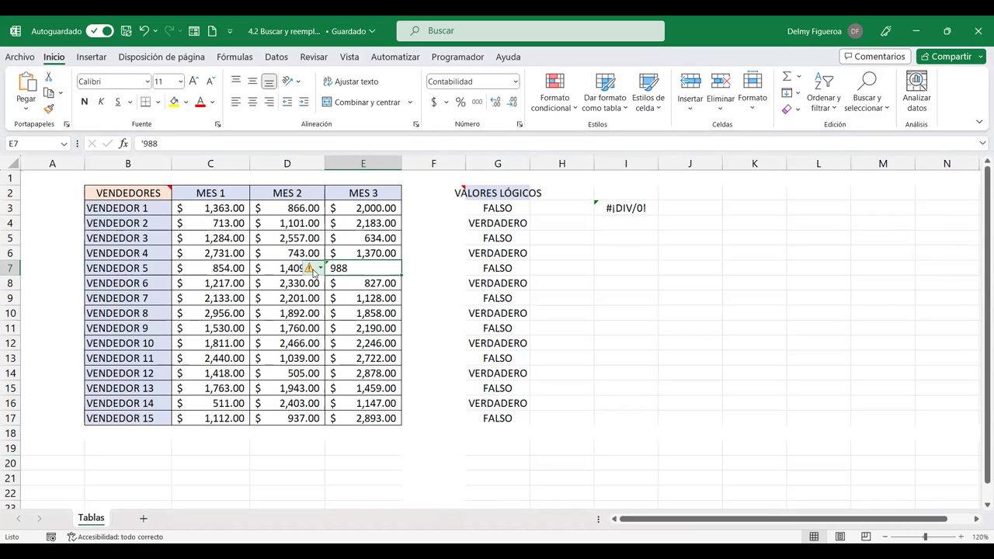
mouse_move(314, 272)
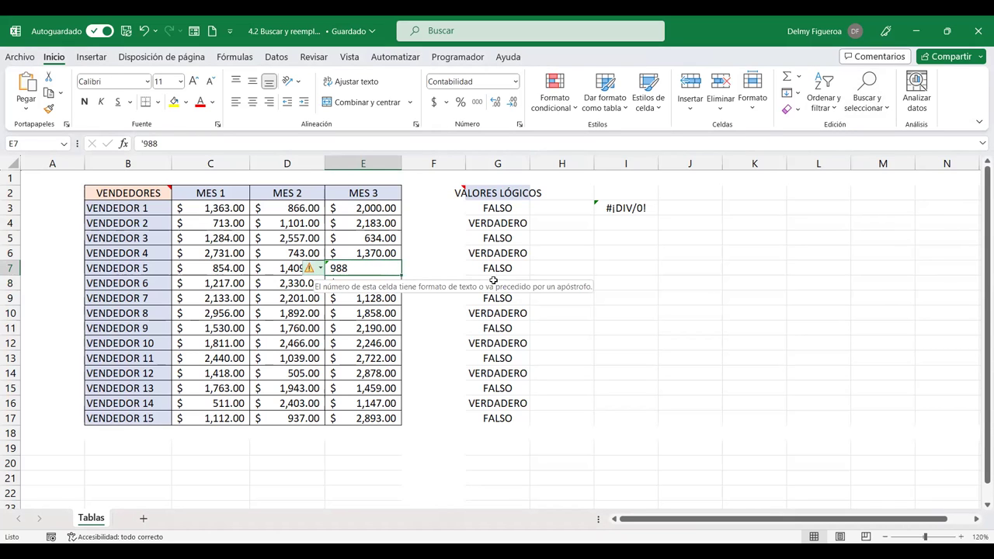
click(716, 287)
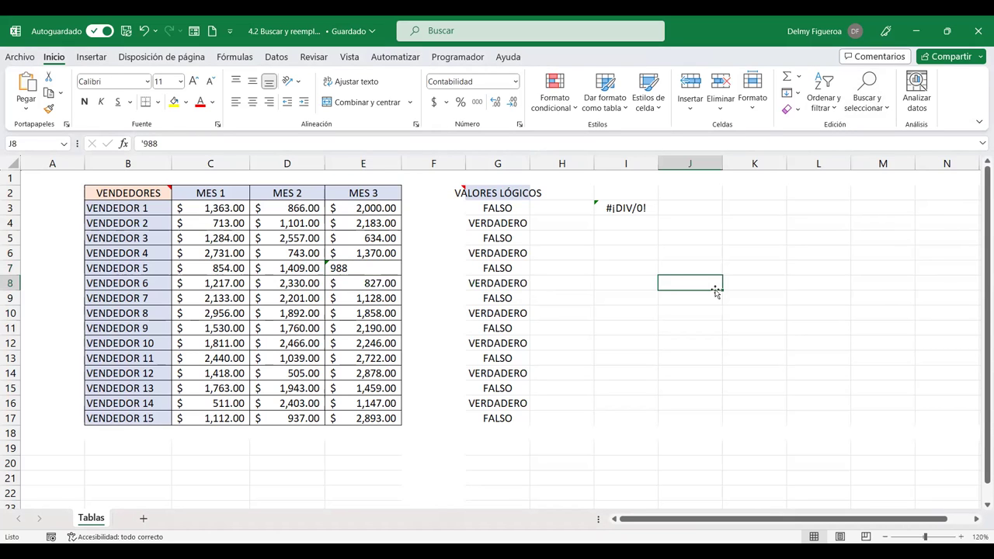
click(867, 91)
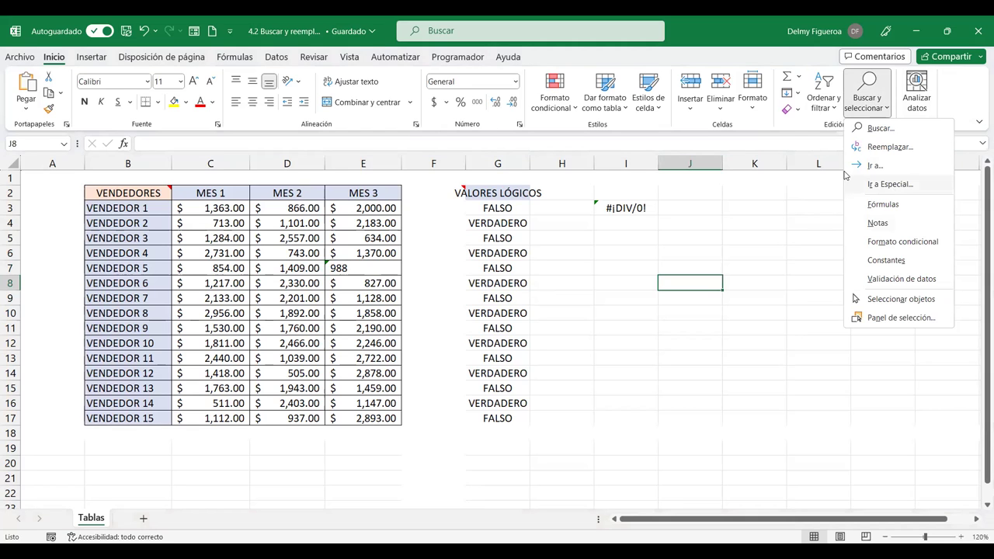
click(847, 179)
click(539, 158)
click(534, 181)
click(535, 195)
click(535, 208)
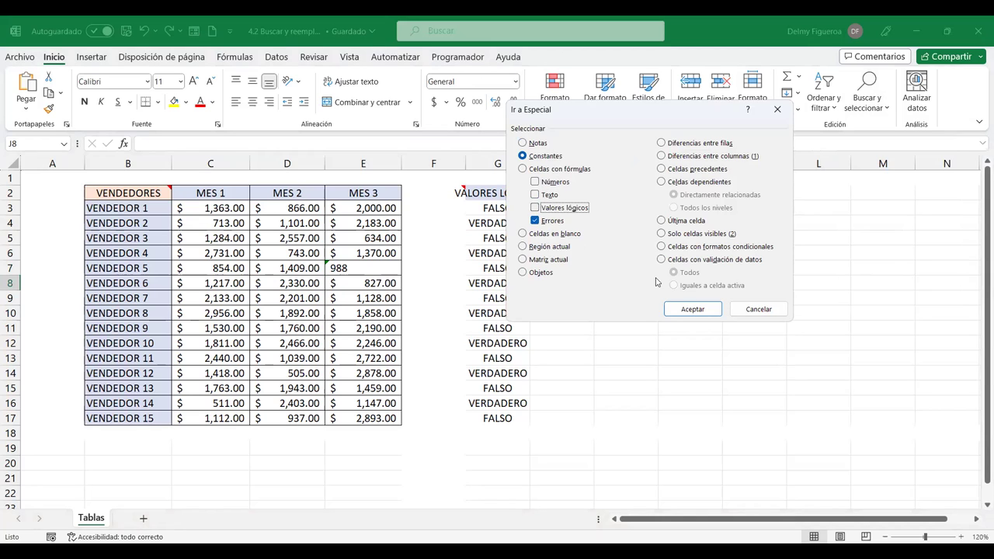
click(704, 309)
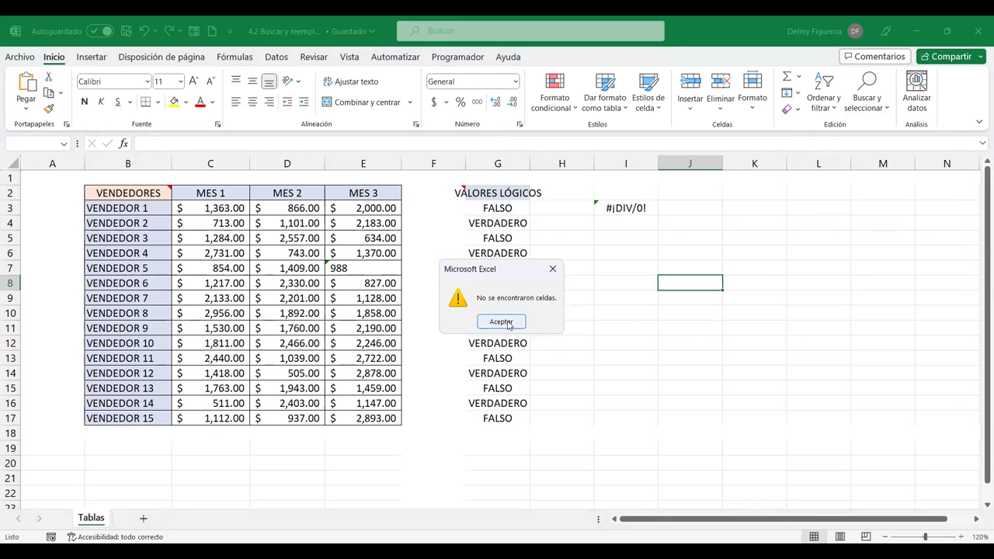
click(509, 324)
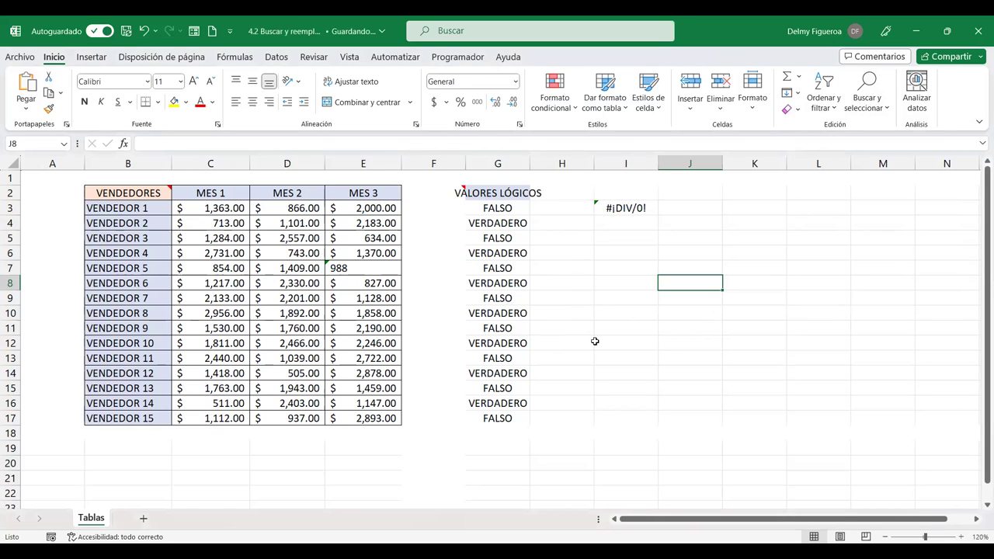
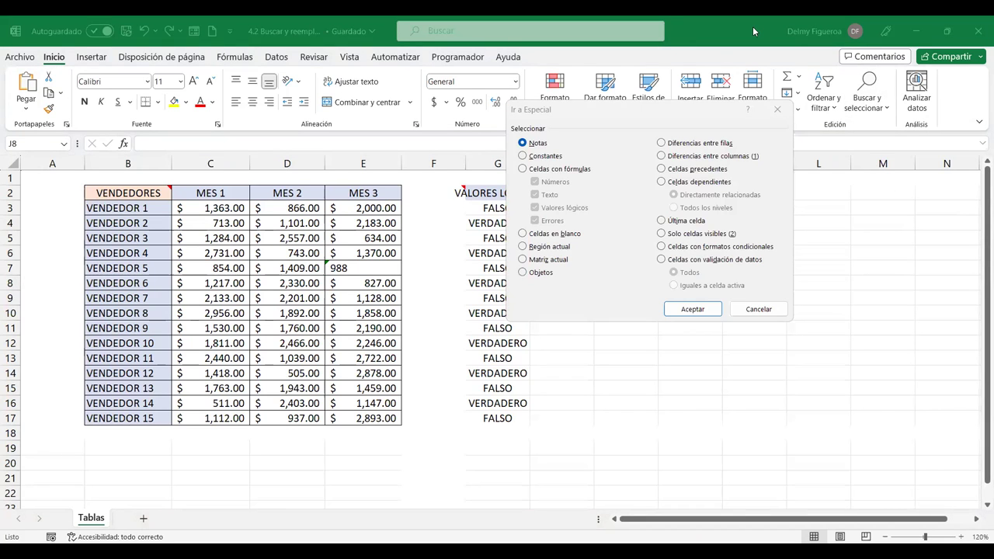
Select the sheet's formula cells with Go To Special, which finds only the #¡DIV/0! cell I3
click(550, 170)
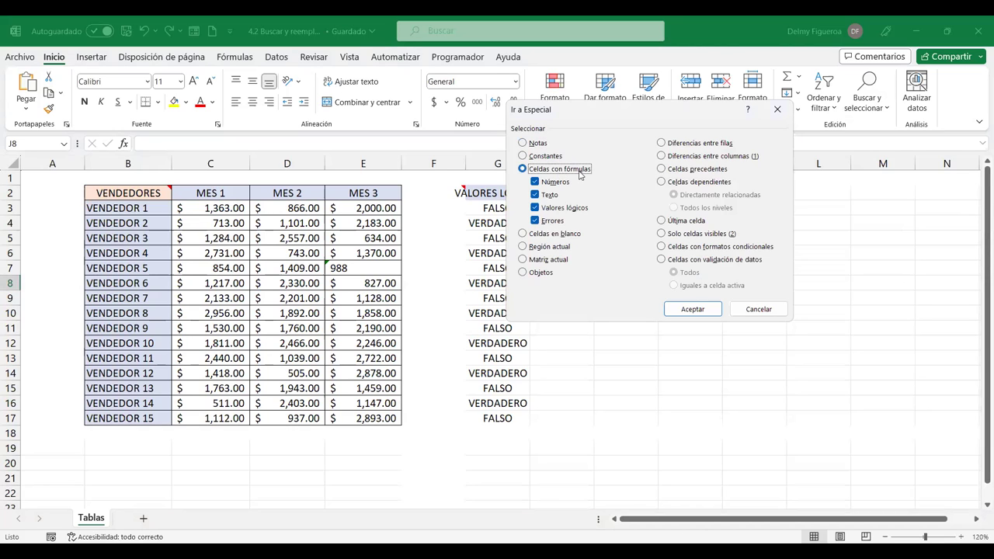
click(693, 309)
click(642, 267)
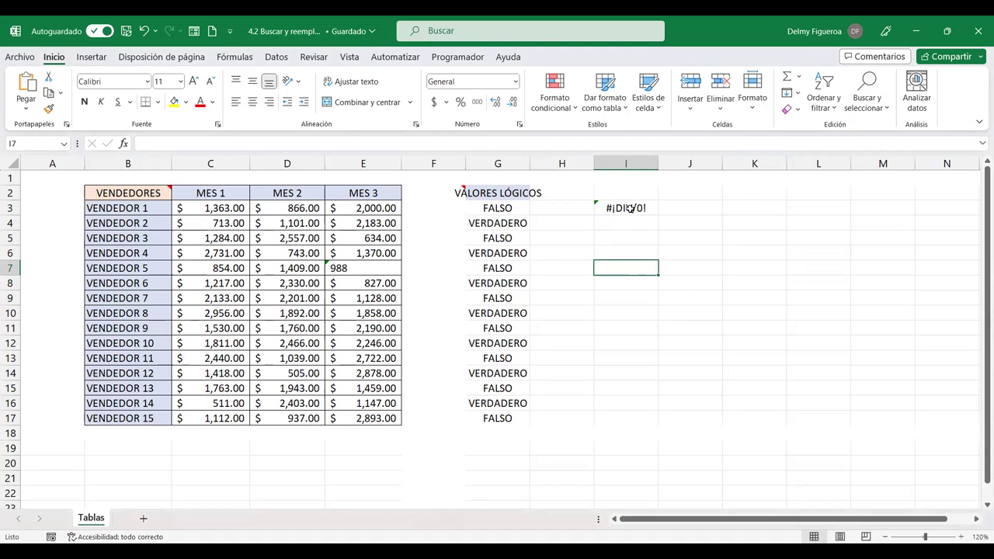
Search for formulas returning only Numbers and dismiss the 'No se encontraron celdas' message
click(885, 107)
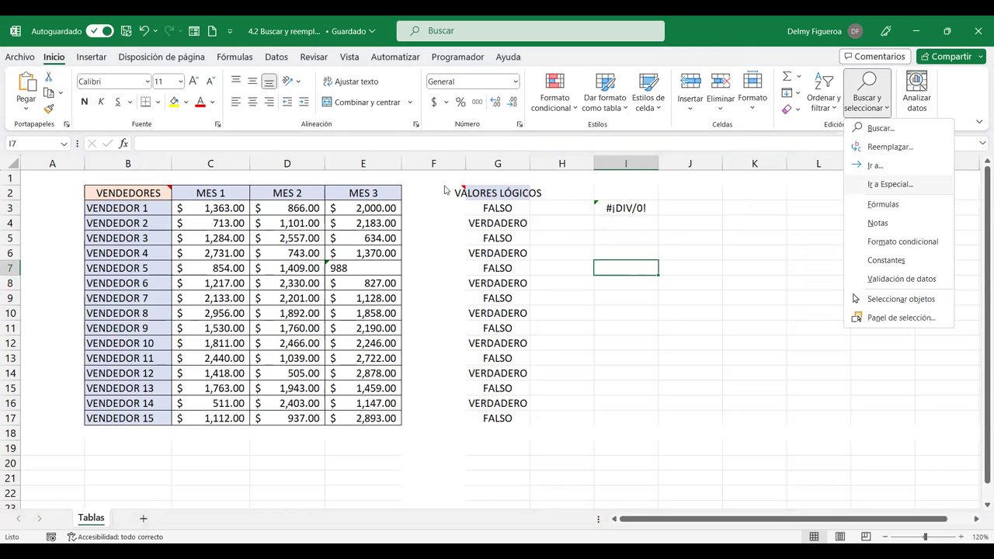
key(Return)
click(571, 169)
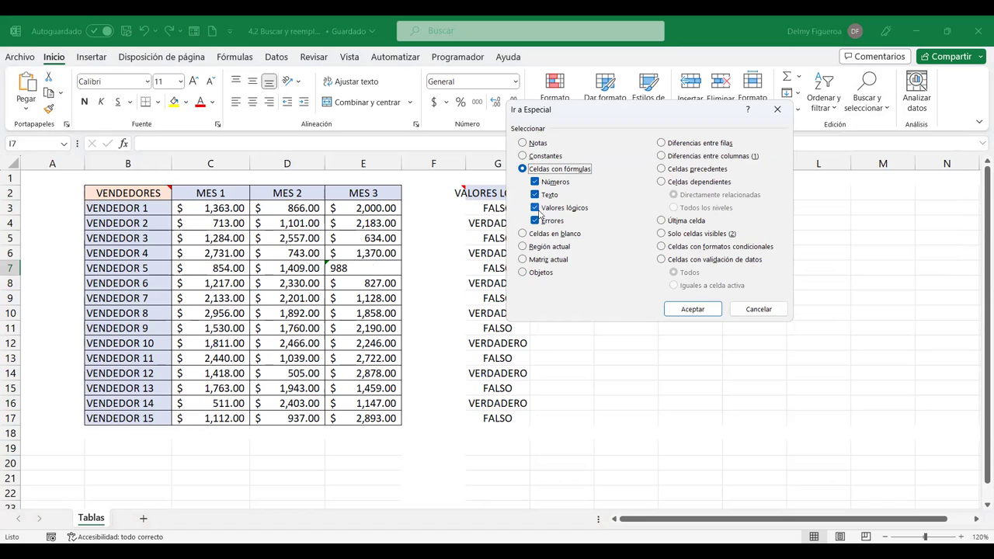
click(534, 195)
click(534, 208)
click(534, 220)
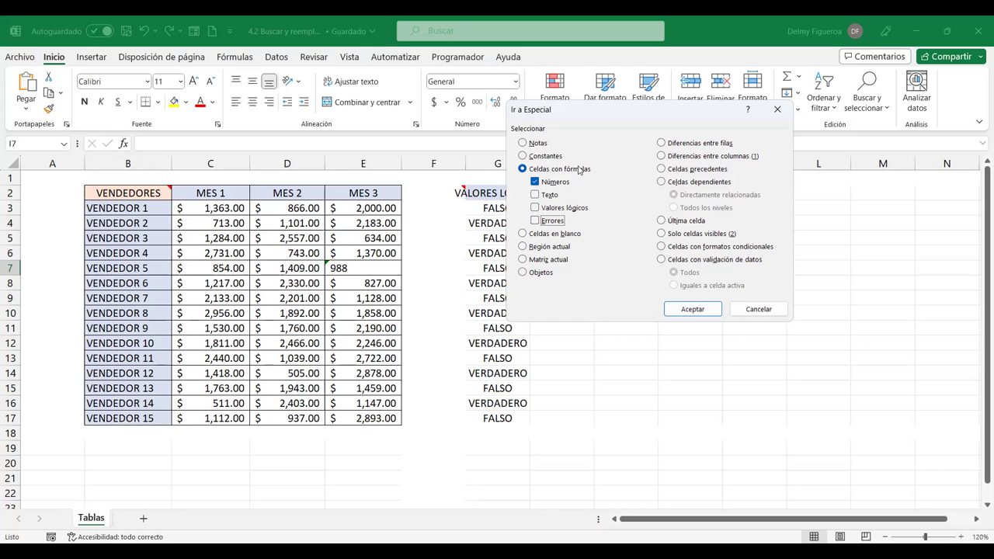
click(707, 309)
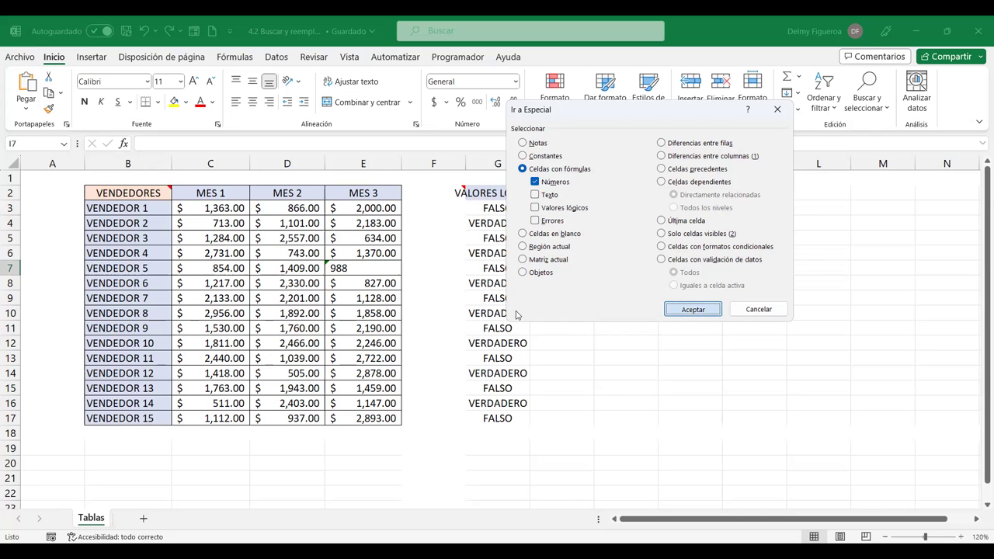
click(501, 322)
Enter the header TOTAL in F2
click(420, 194)
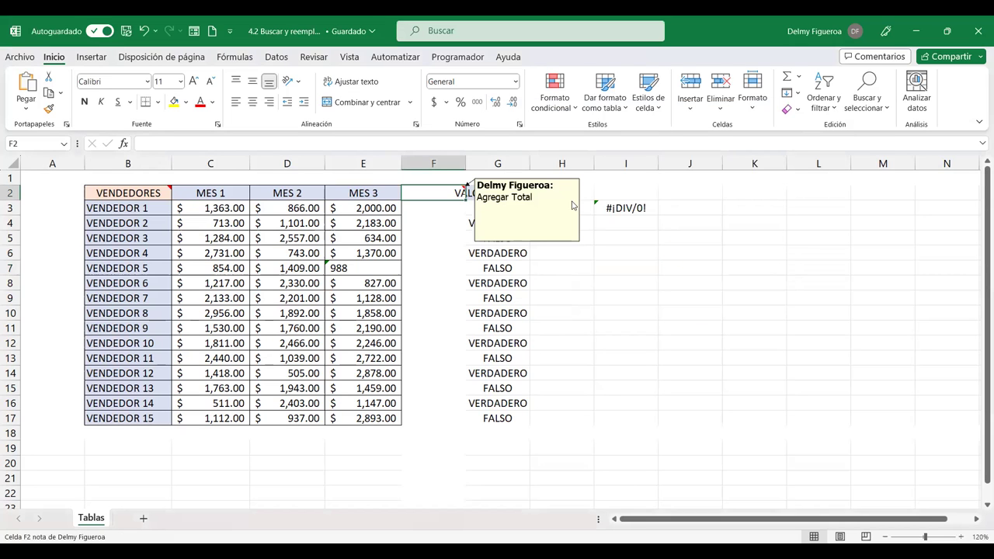
text(TOTAL)
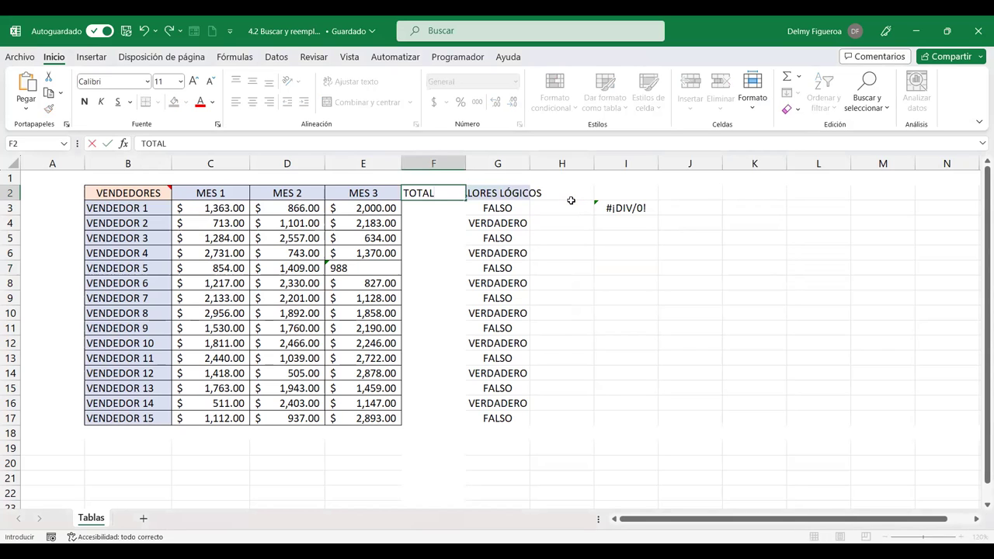
key(Return)
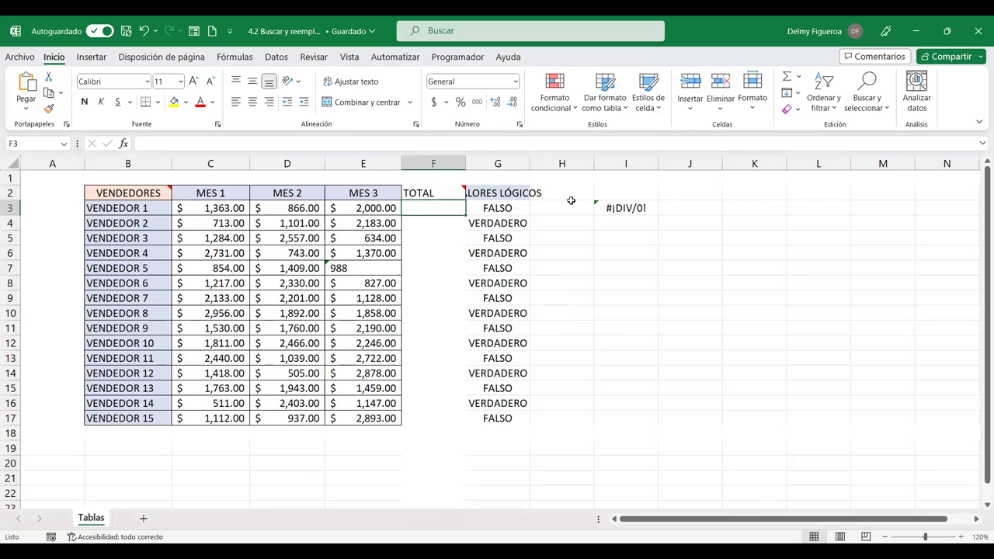
AutoSum vendor 1's three months into F3 as =SUMA(C3:E3)
key(Left)
key(Left)
key(Left)
key(shift+Right)
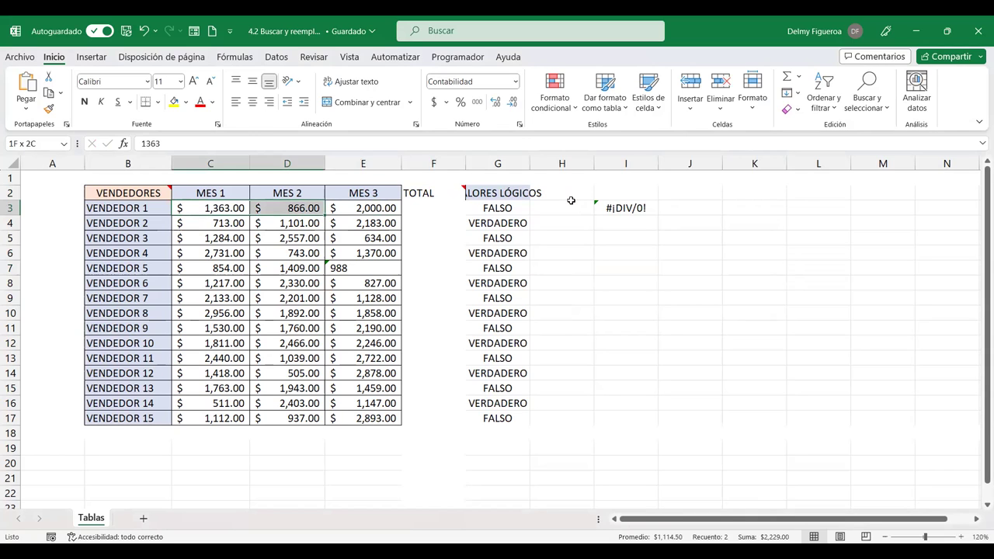
key(shift+Right)
key(shift+Right)
key(shift+Right)
key(shift+Left)
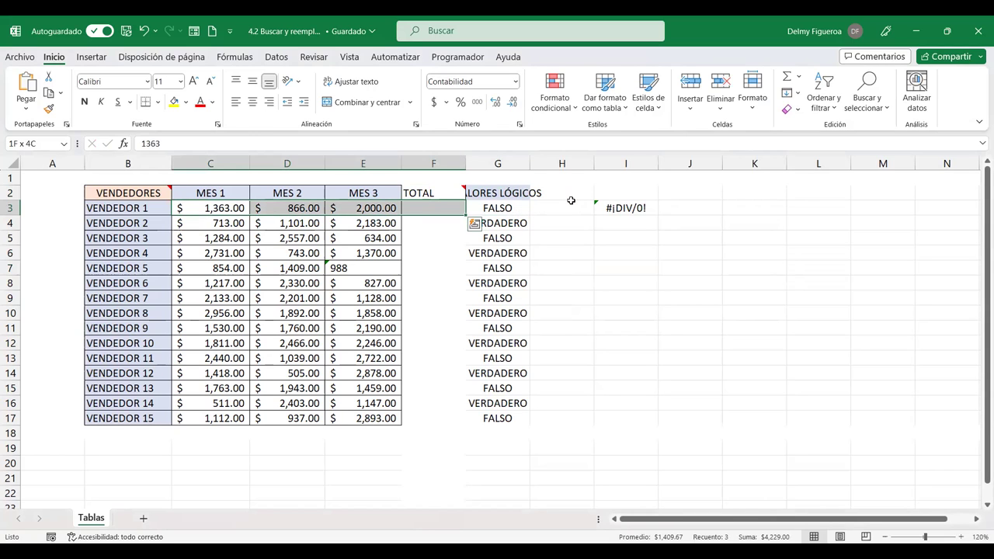
key(alt+equal)
key(Right)
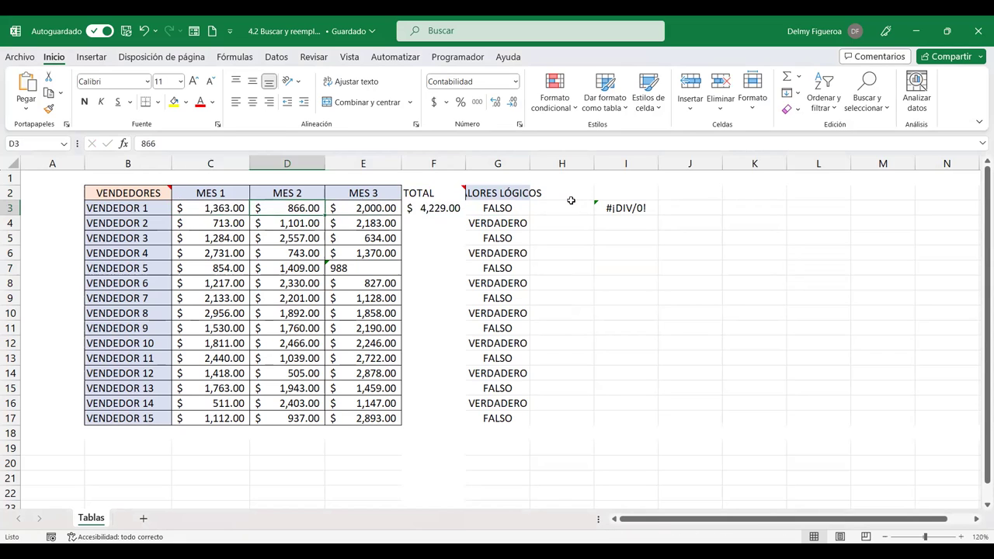
key(Right)
key(Right)
Copy the F3 total formula down through F17 for all vendors
key(ctrl+c)
key(Down)
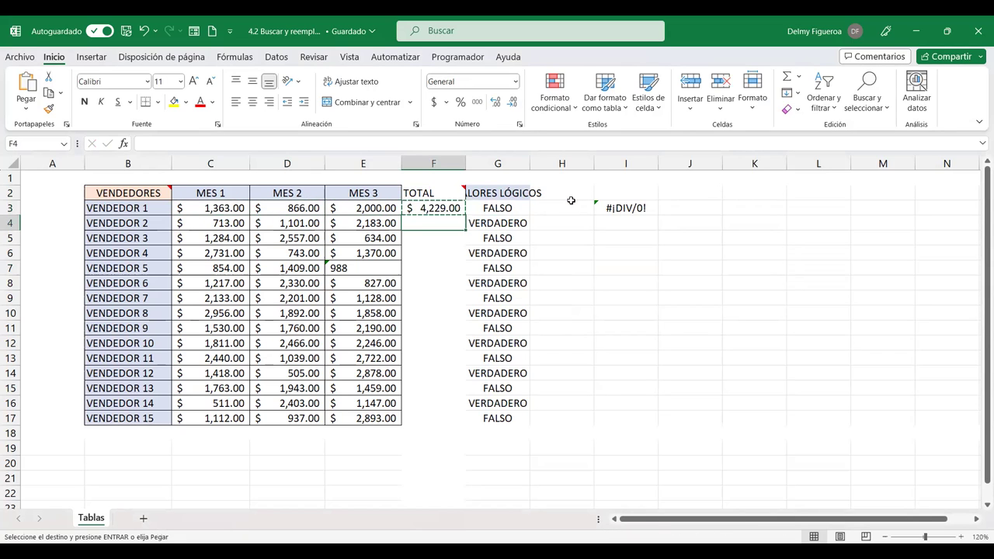
key(shift+Down)
key(shift+Down)
key(shift+Down)
key(shift+Down)
key(shift+Down)
key(shift+Down)
key(shift+Down)
key(shift+Down)
key(shift+Down)
key(shift+Down)
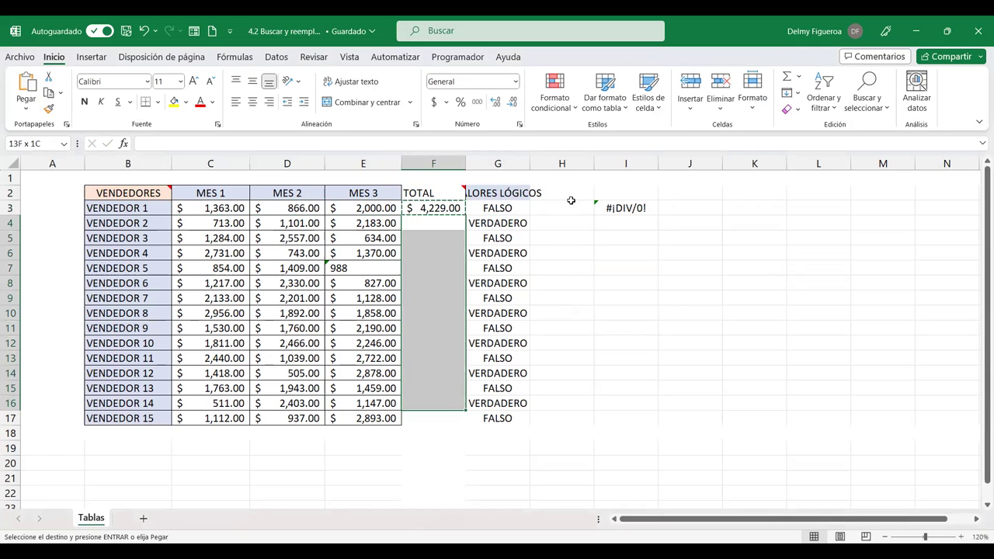
key(shift+Down)
key(ctrl+v)
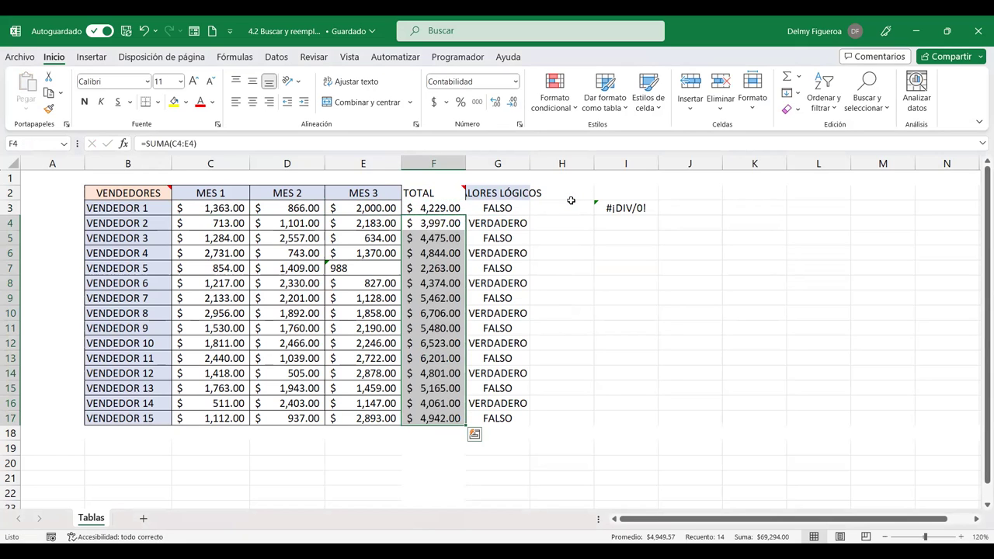
click(428, 208)
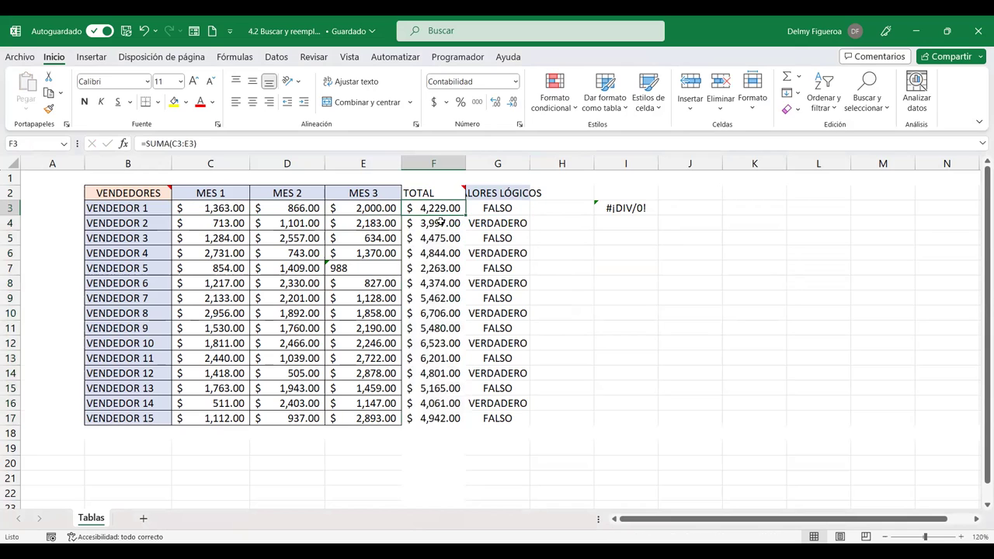
click(686, 287)
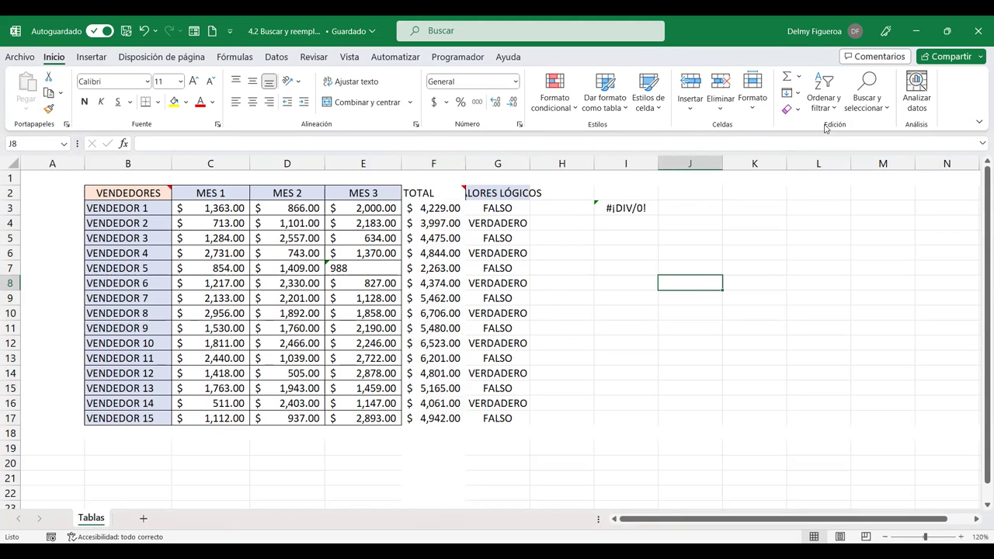
Select the TOTAL cells as the formulas returning only Numbers via Go To Special
click(875, 111)
click(891, 185)
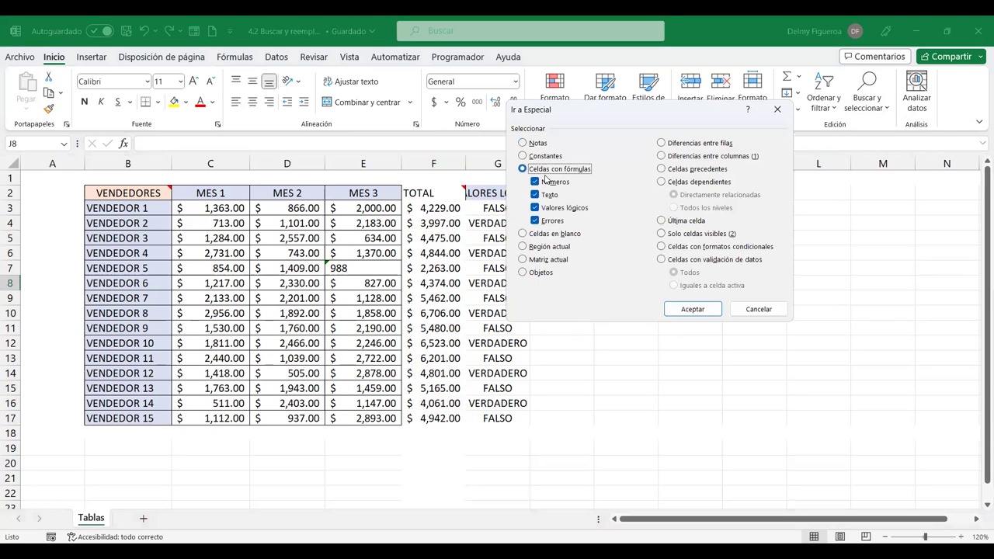
click(534, 194)
click(534, 207)
click(534, 220)
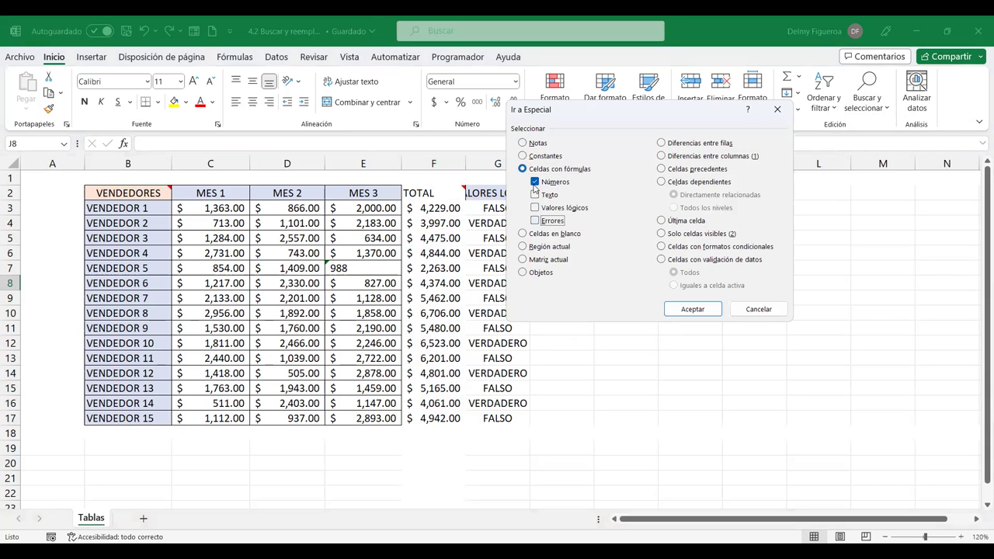
click(695, 312)
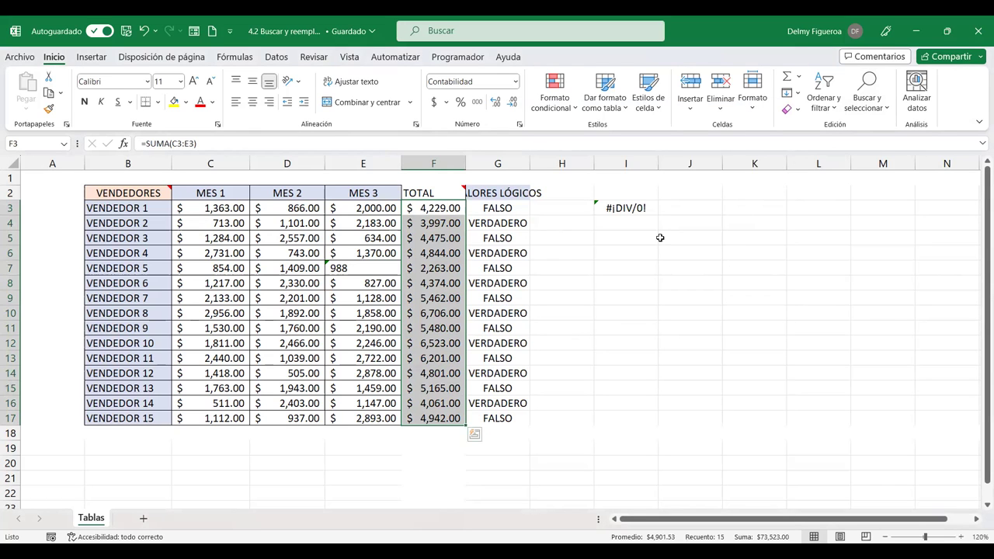
click(748, 227)
Search for formulas returning only Text and dismiss the 'No se encontraron celdas' message
click(869, 108)
click(882, 190)
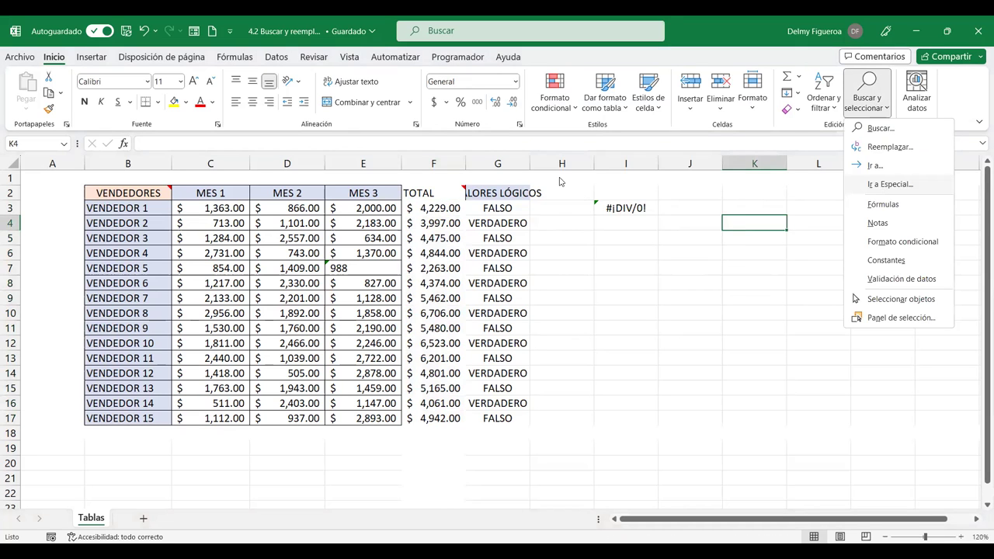
click(535, 183)
click(535, 207)
click(535, 221)
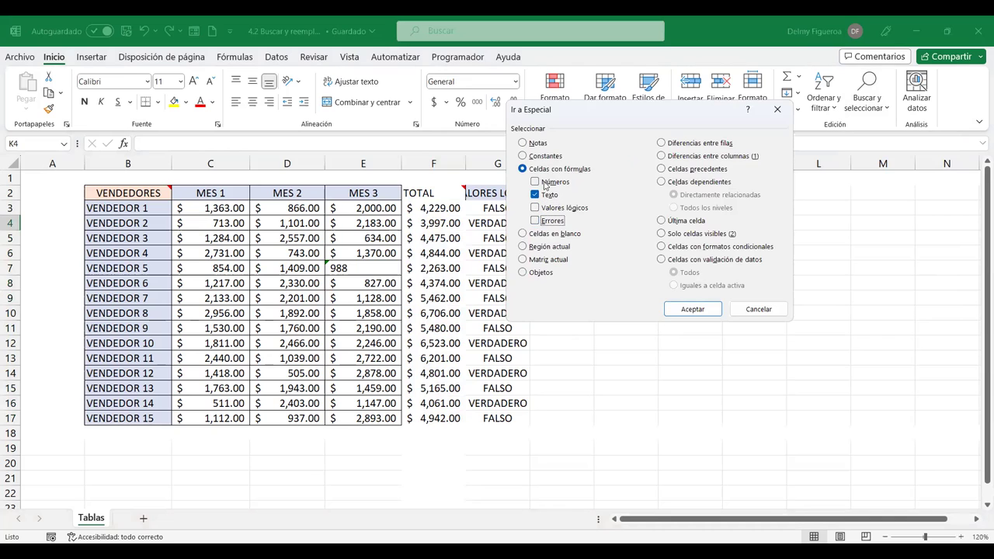
click(716, 310)
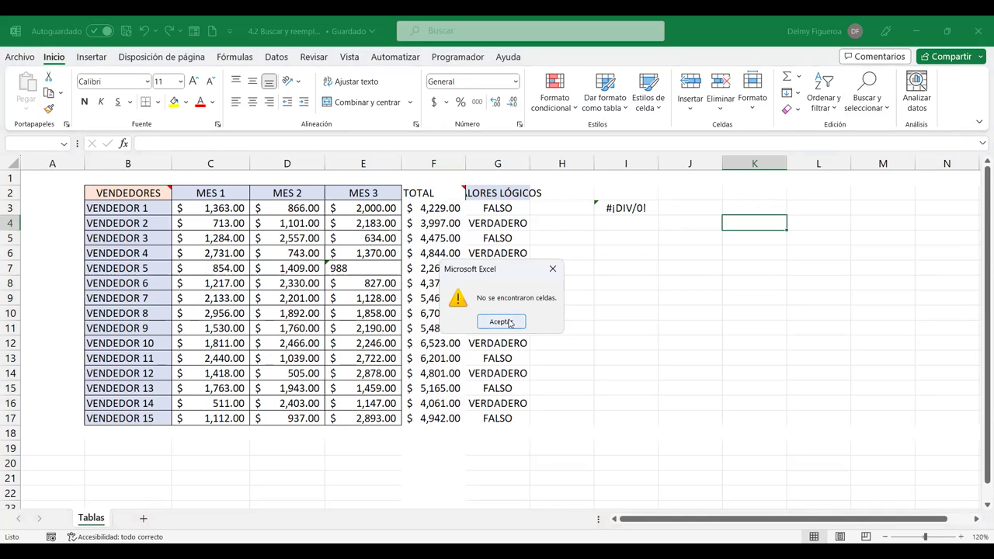
click(501, 322)
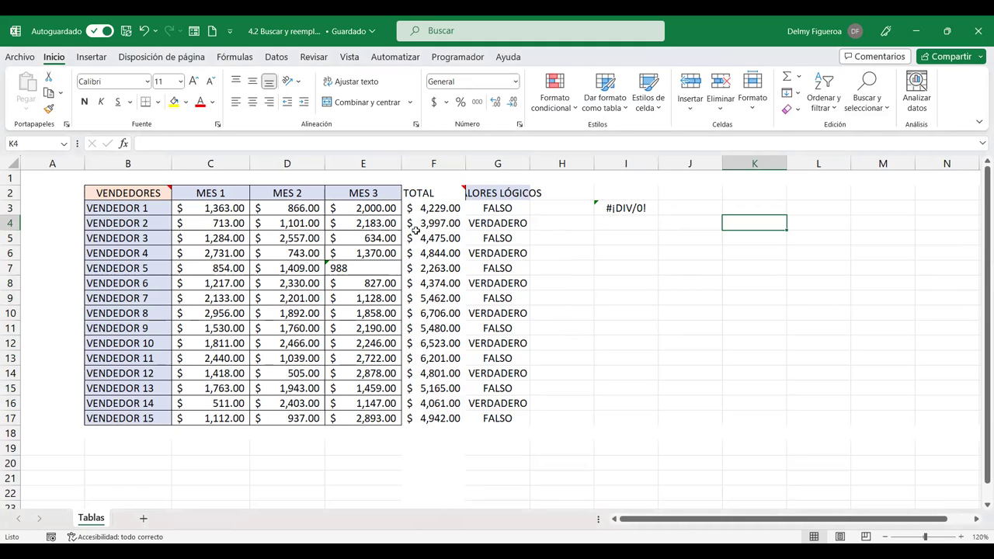
Widen column G and enter =+VALORATEXTO(F3:F17) in H3, spilling the totals as text
double_click(528, 161)
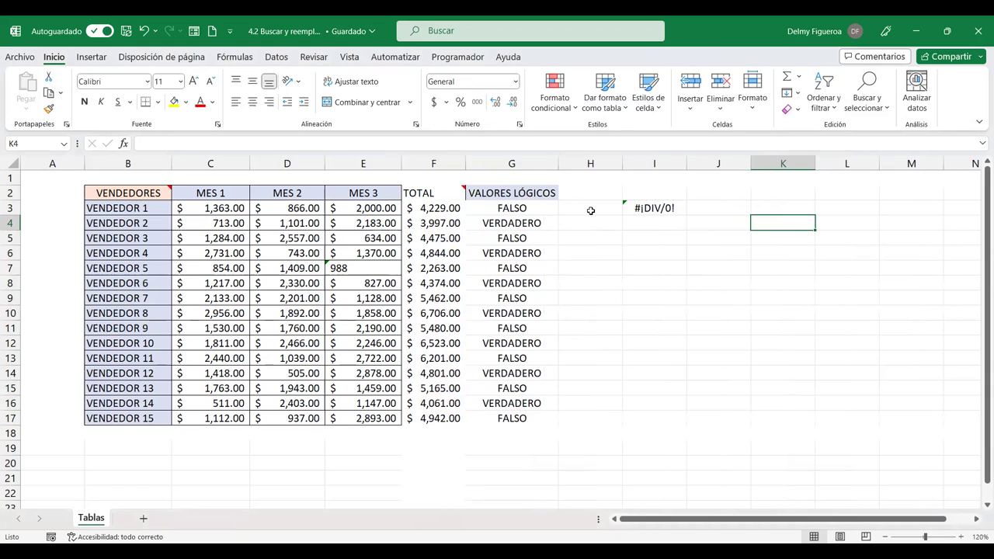
click(590, 211)
text(+)
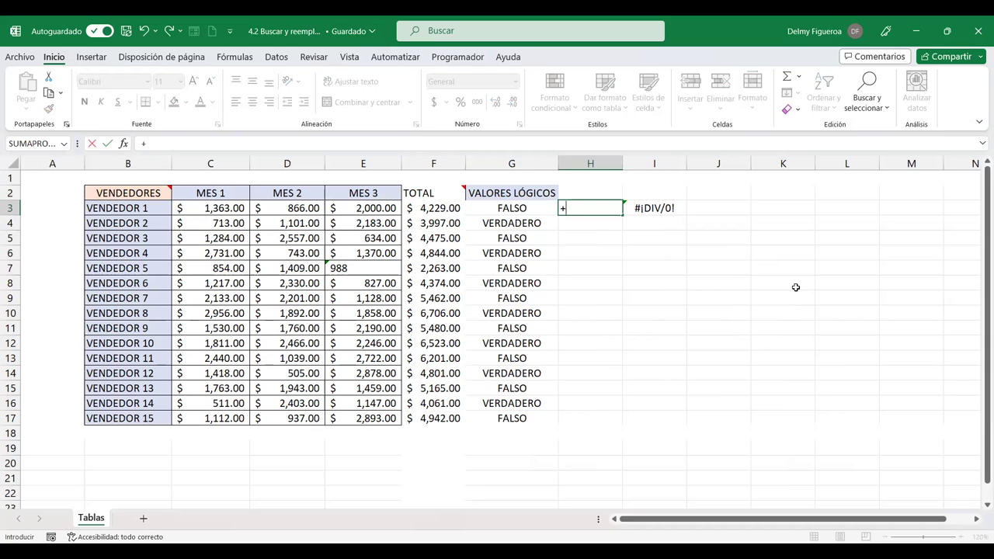
text(VALOR)
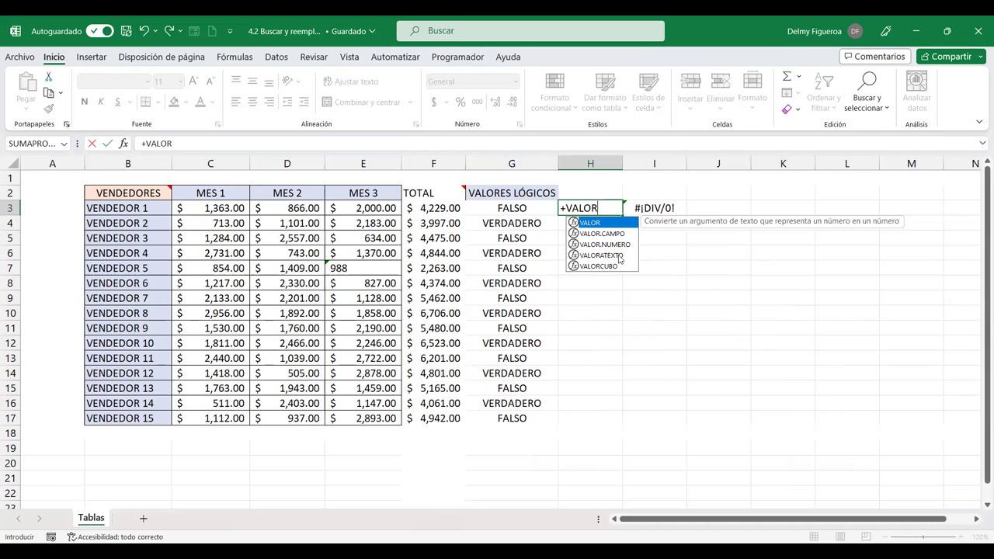
click(619, 255)
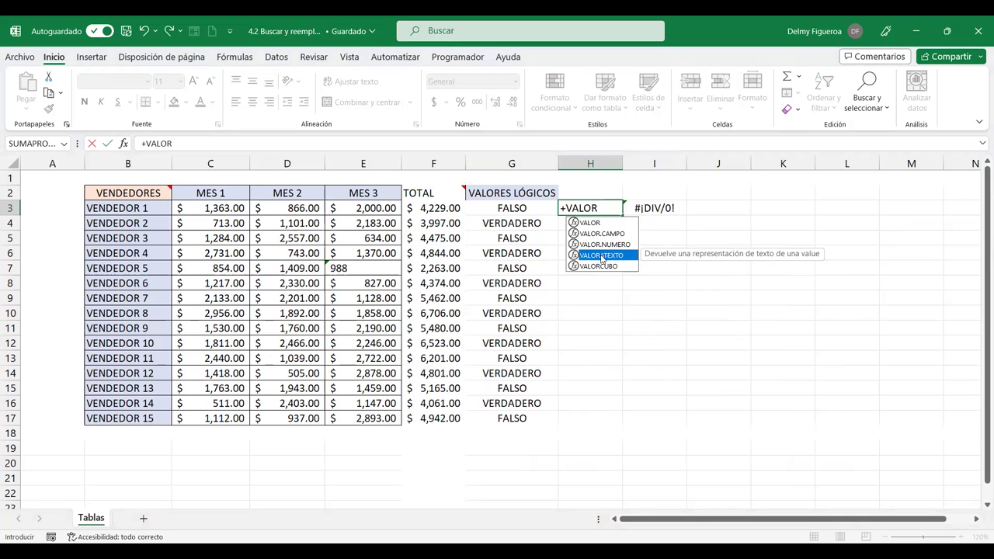
double_click(601, 254)
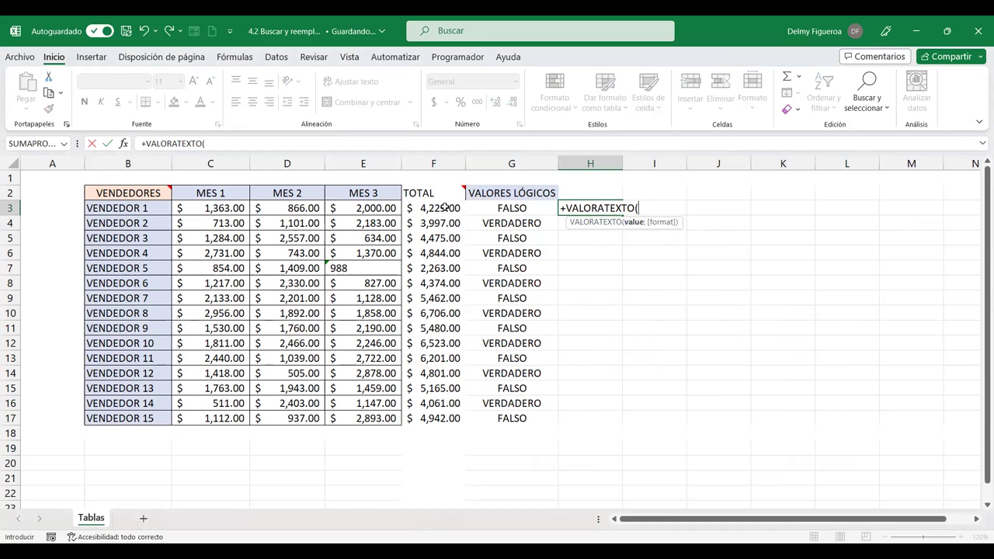
click(440, 207)
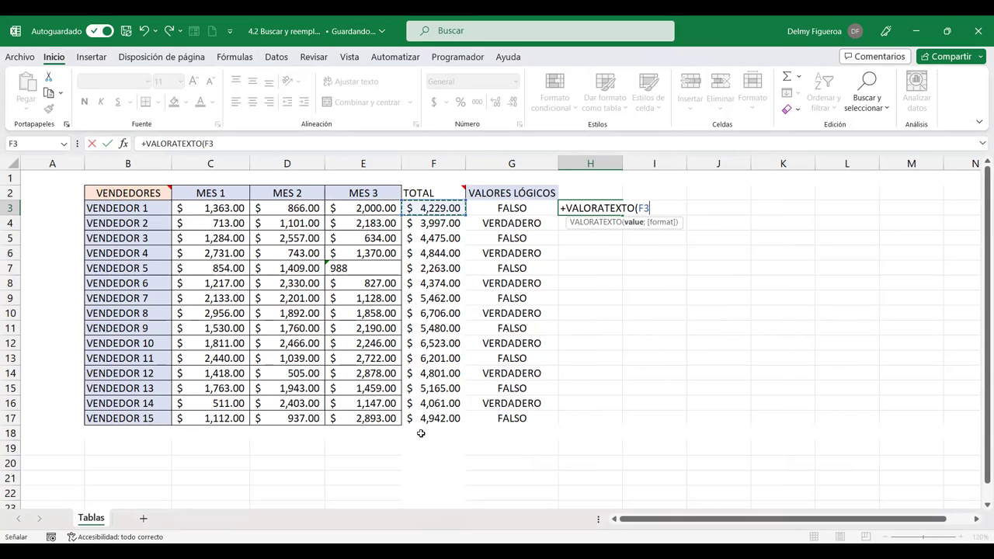
key(ctrl+shift+Down)
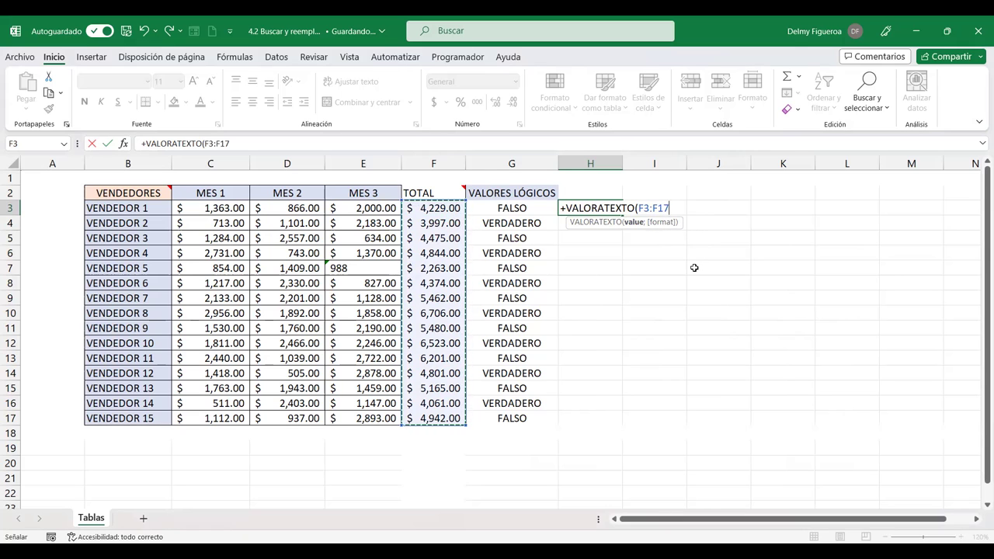
key(Return)
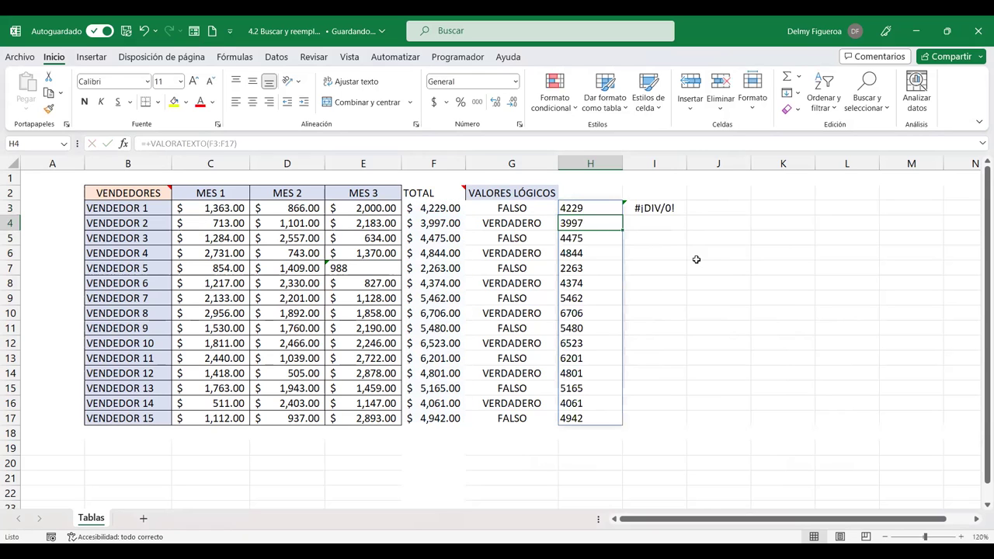
Check the converted text values down column H, from 4229 through 4942
click(594, 313)
click(594, 327)
click(595, 388)
click(614, 240)
click(593, 208)
click(590, 250)
click(587, 308)
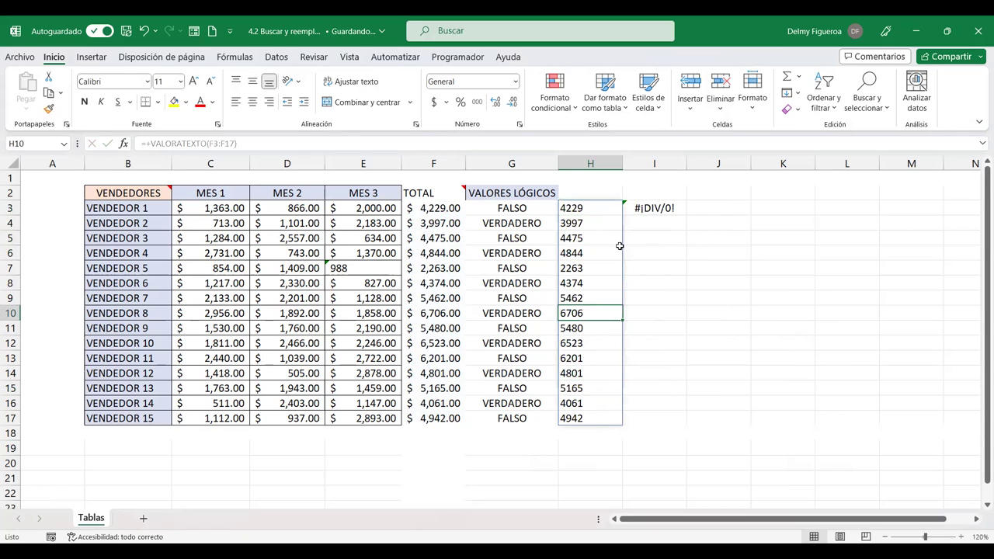
click(809, 298)
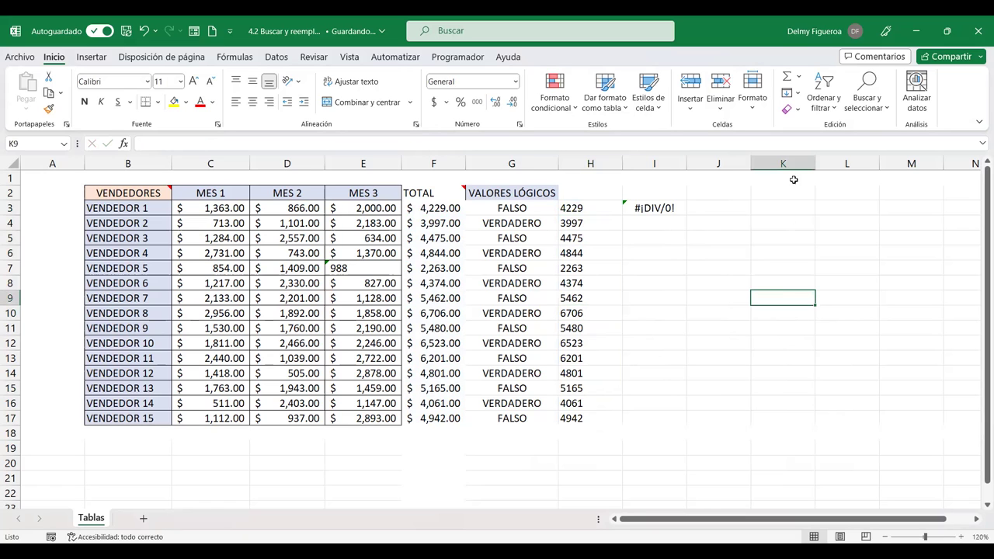
click(876, 108)
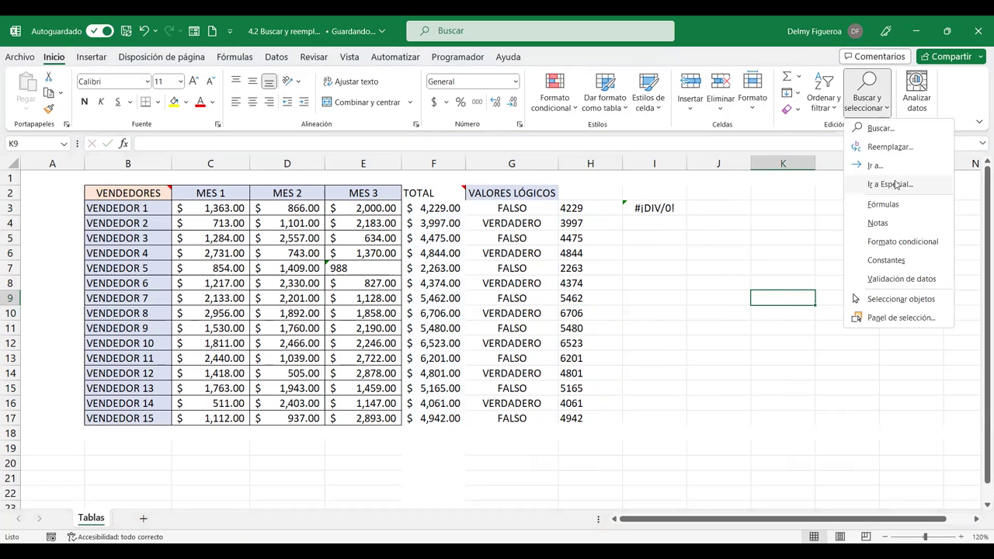
click(897, 185)
click(546, 170)
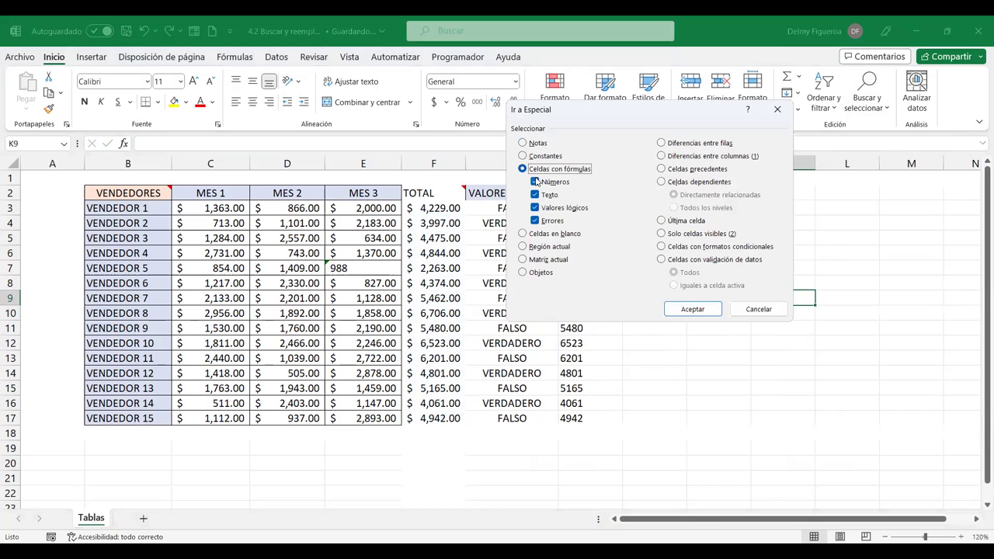
click(534, 182)
click(535, 208)
click(536, 220)
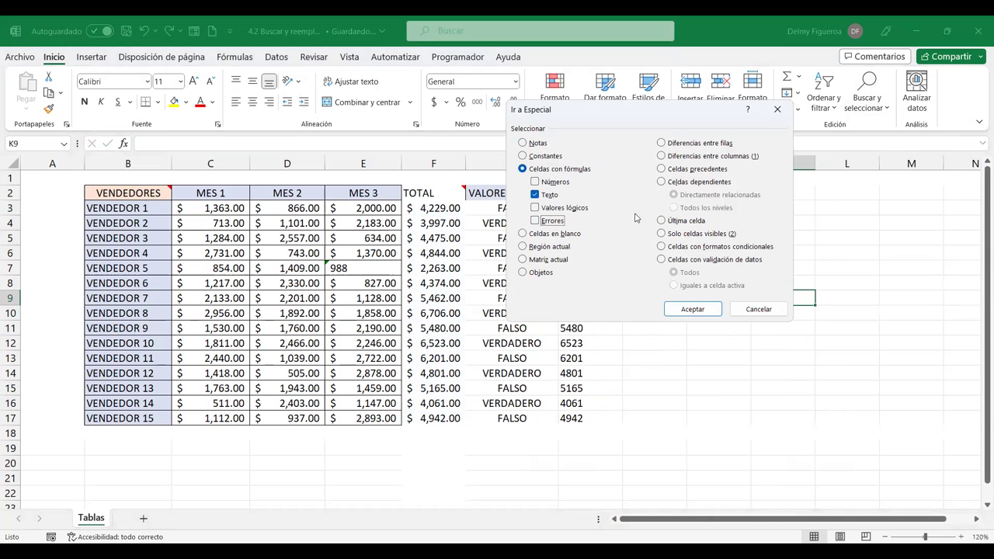
click(695, 309)
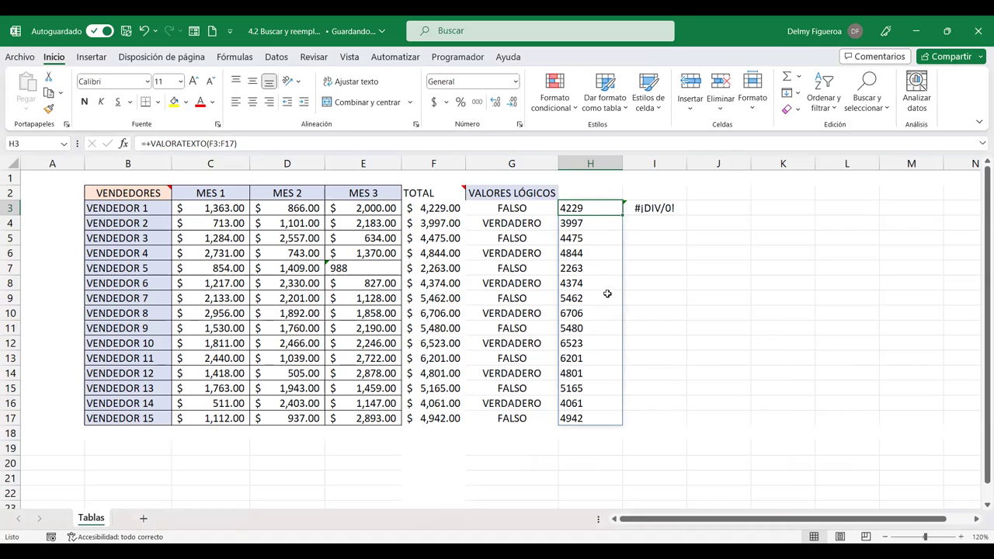
click(595, 242)
click(593, 282)
click(593, 315)
click(595, 343)
click(598, 386)
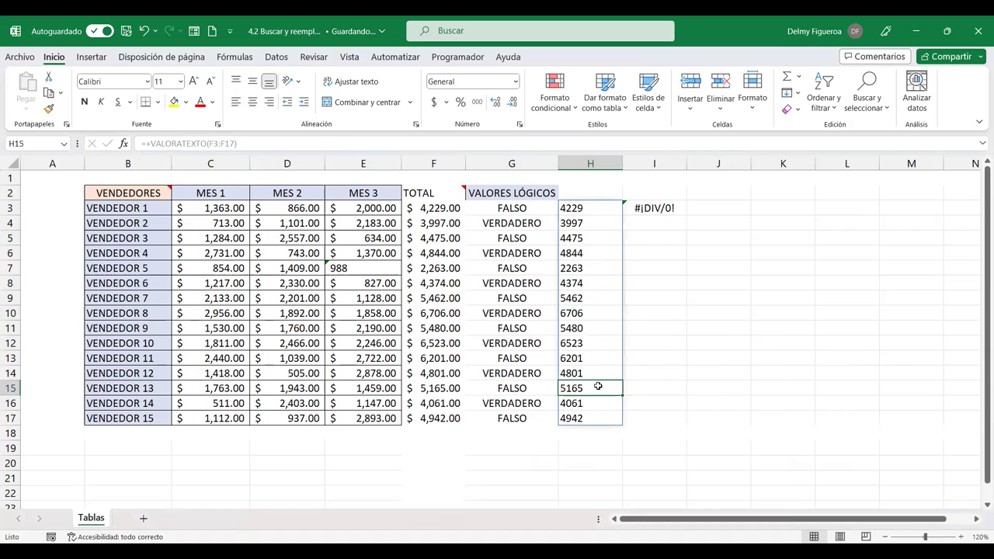
click(594, 229)
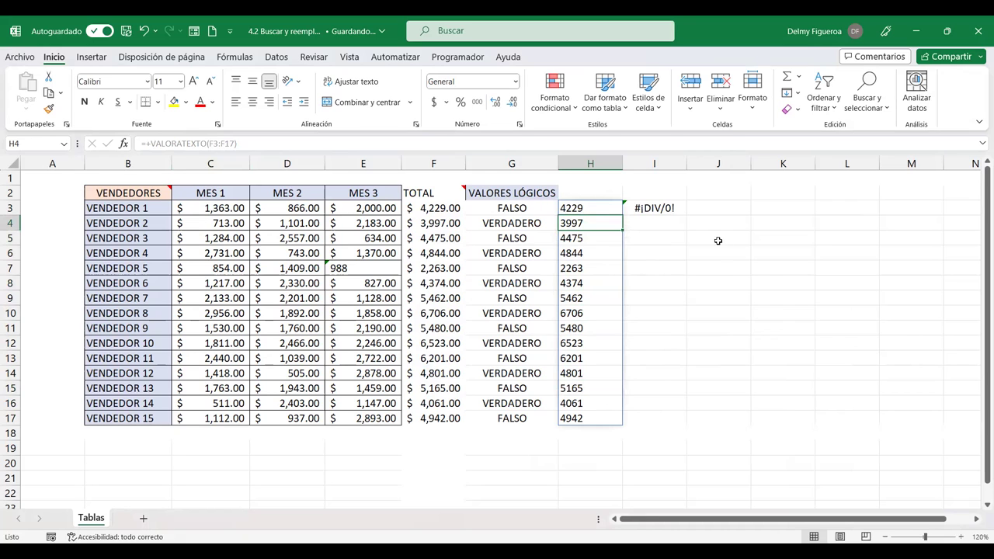
click(769, 269)
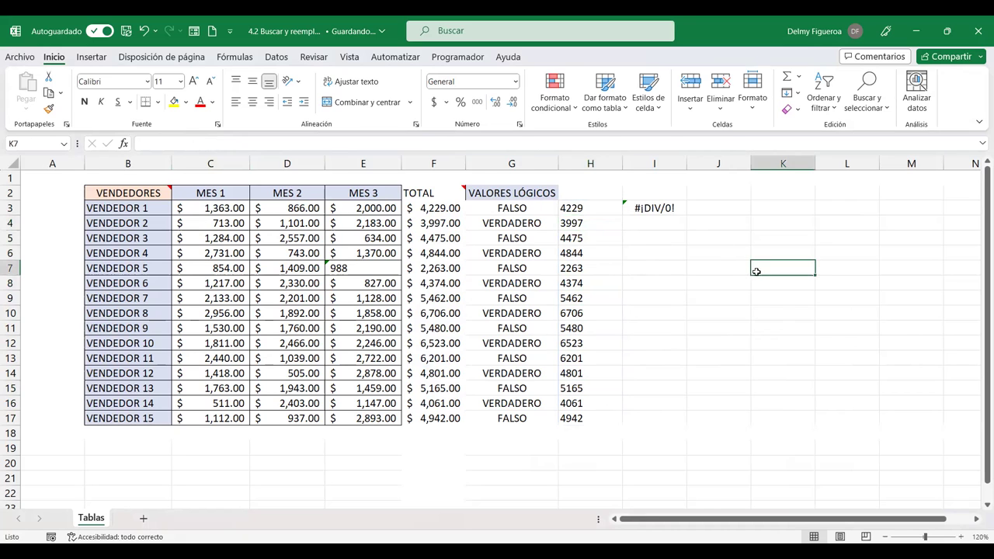
click(867, 92)
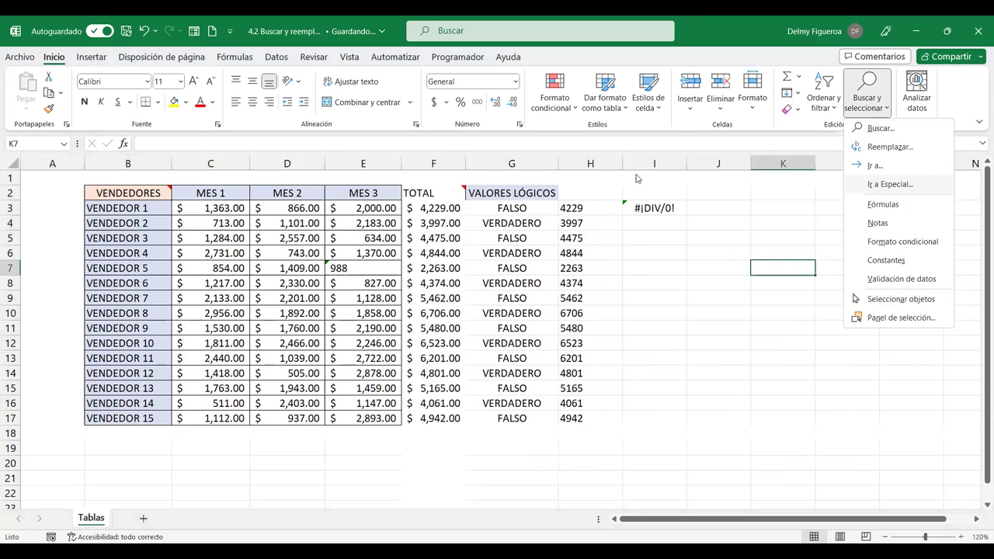
key(Return)
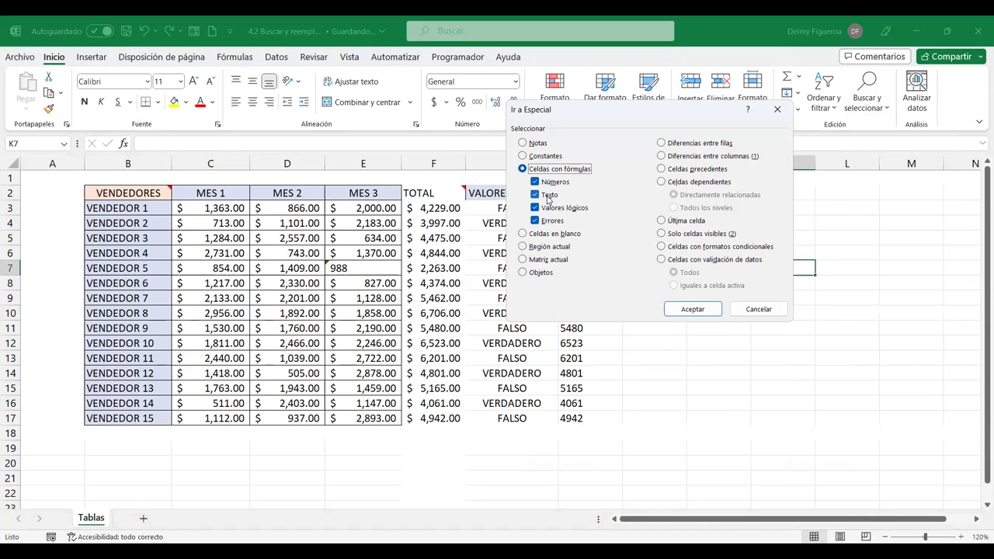
click(763, 309)
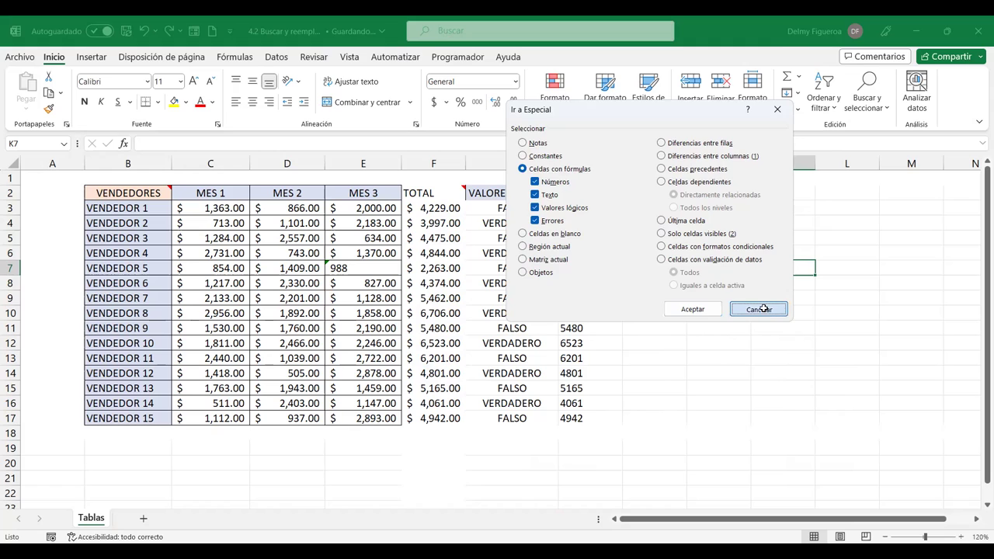
click(519, 223)
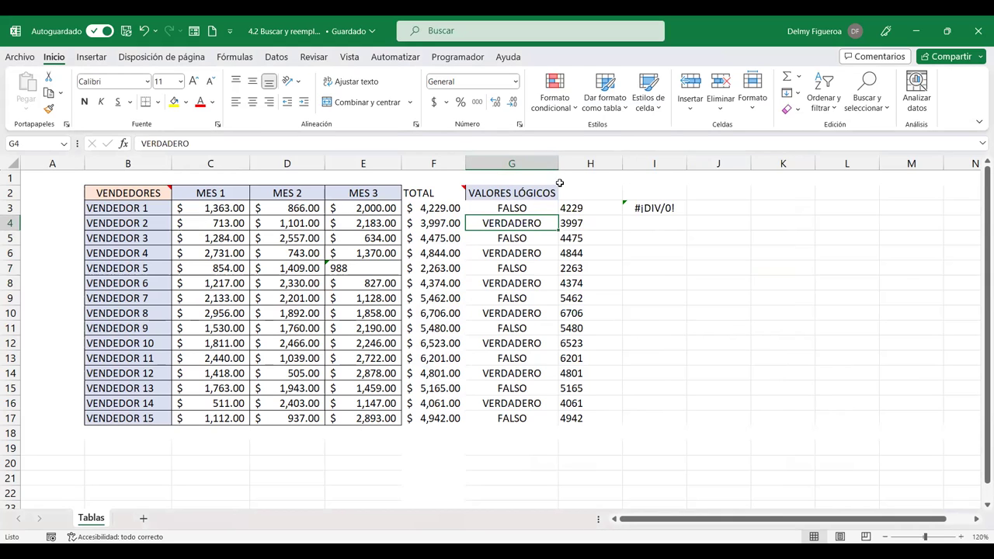
click(719, 192)
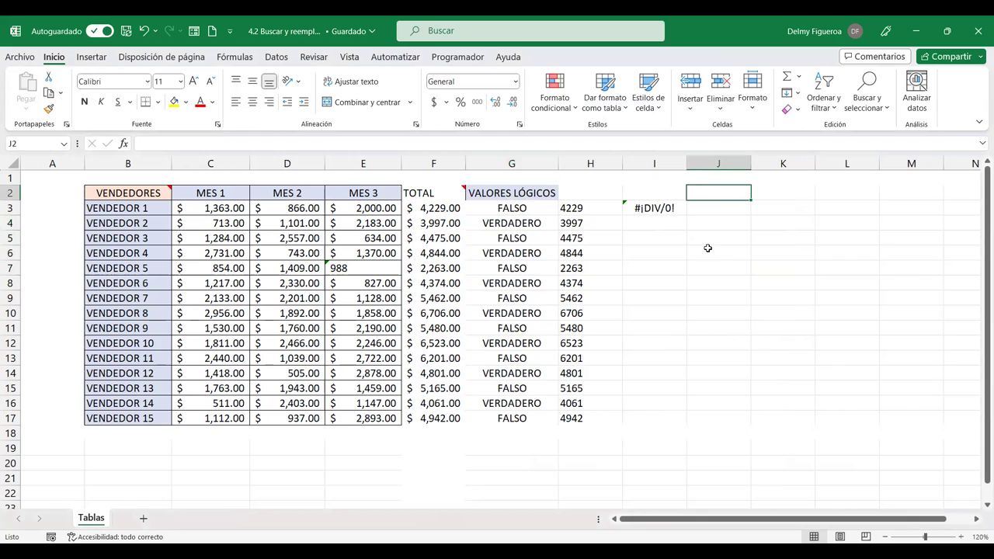
click(716, 208)
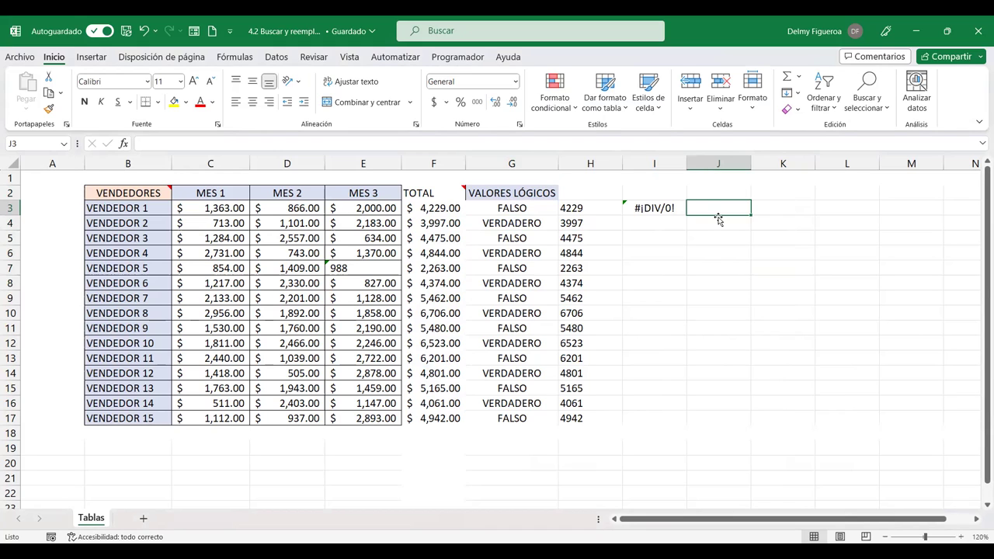
click(715, 190)
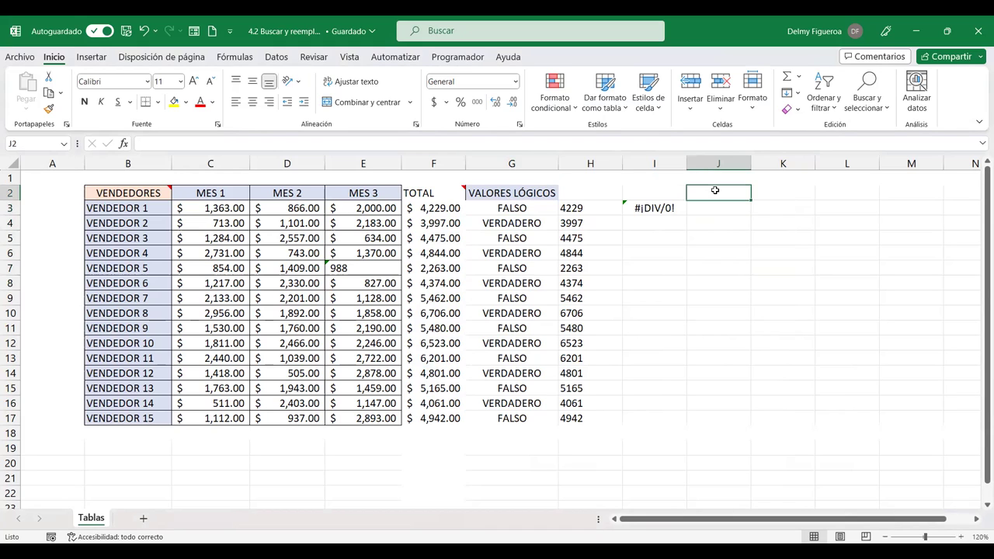
text(COMPARACI)
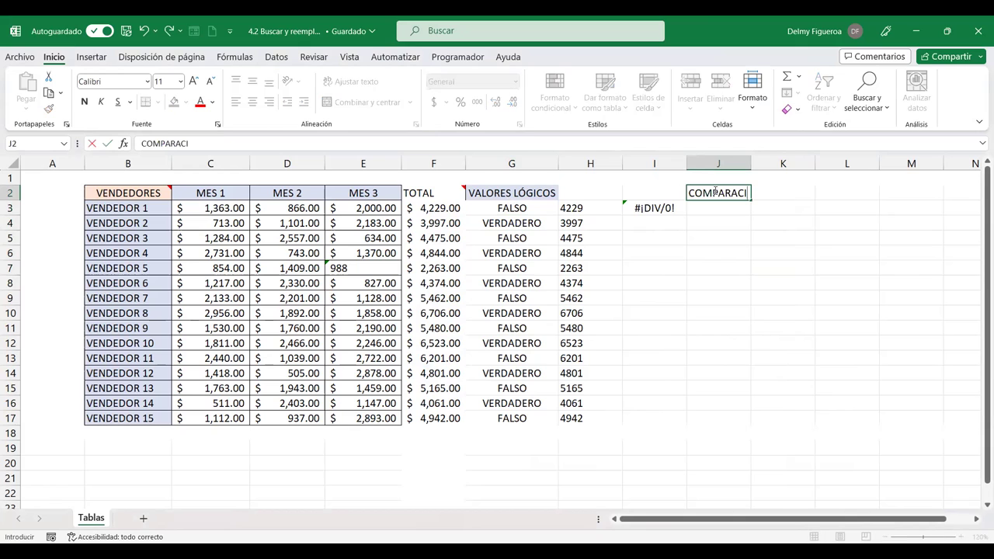
text(ÓN)
key(Return)
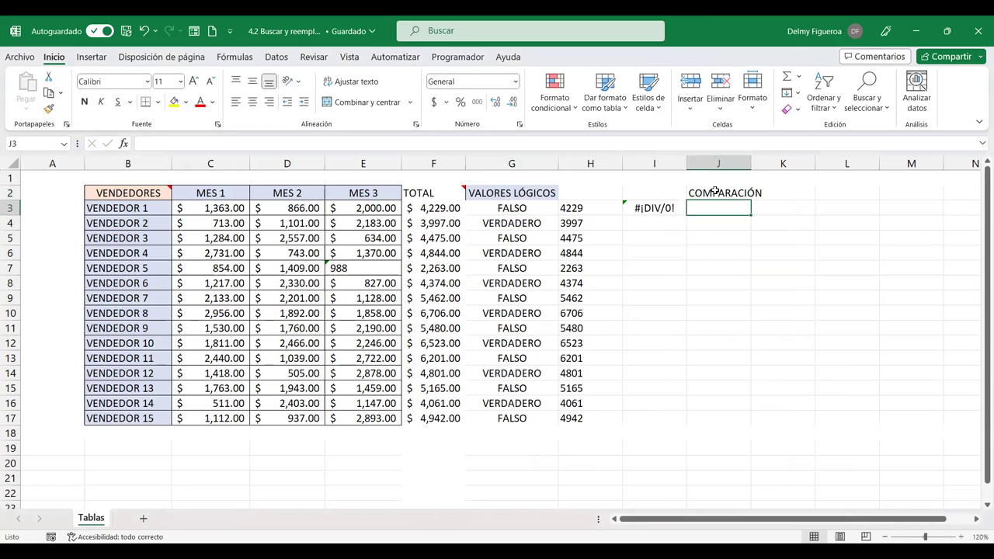
double_click(751, 165)
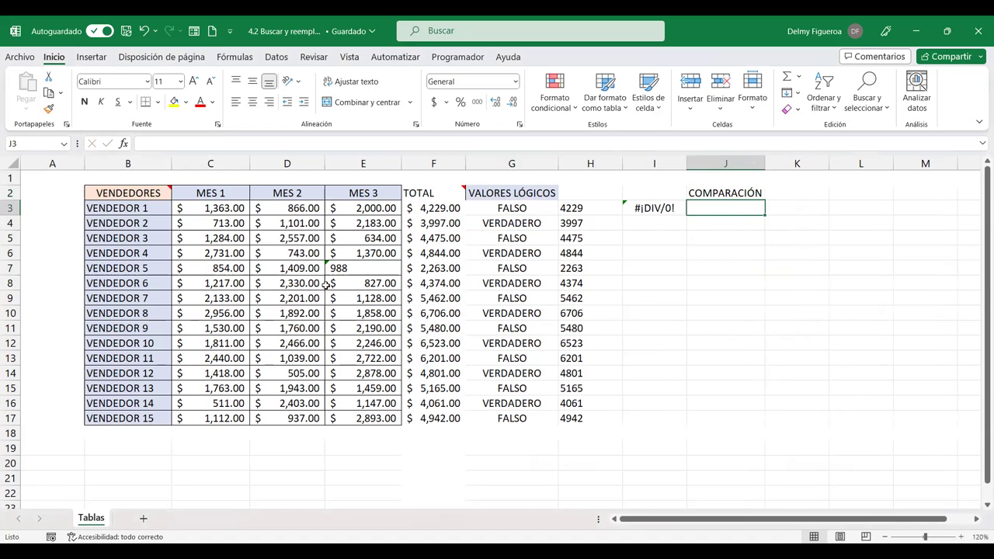
text(+)
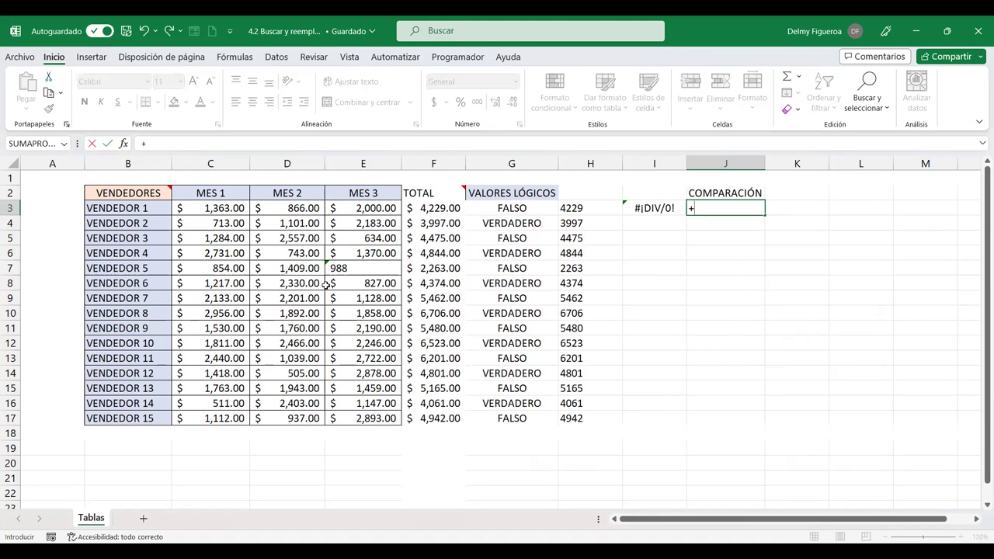
click(214, 207)
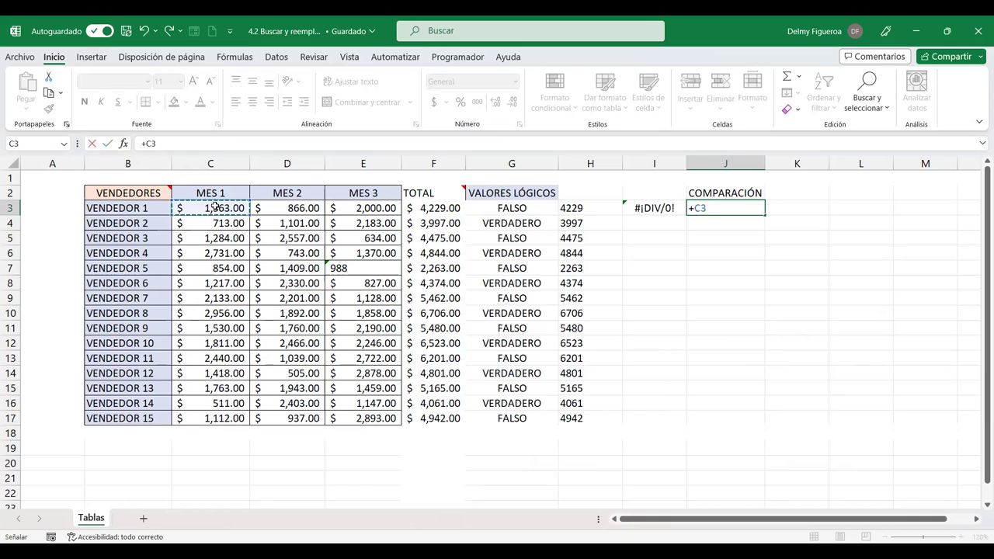
click(277, 208)
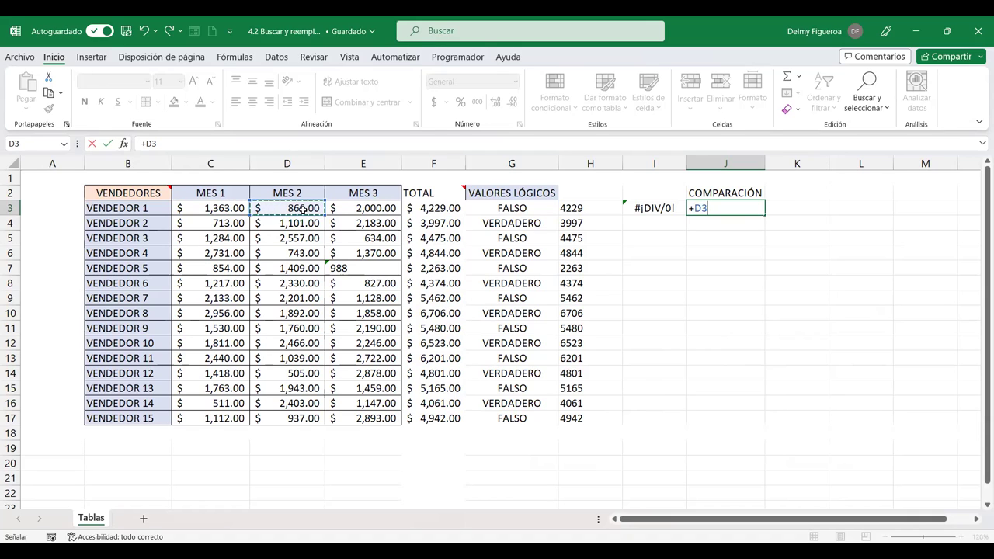
text(<)
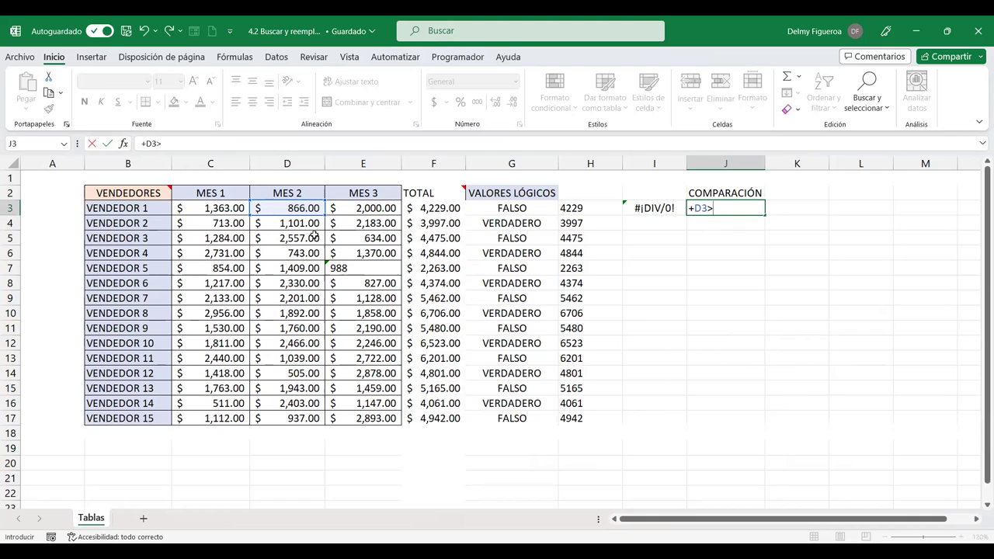
click(214, 207)
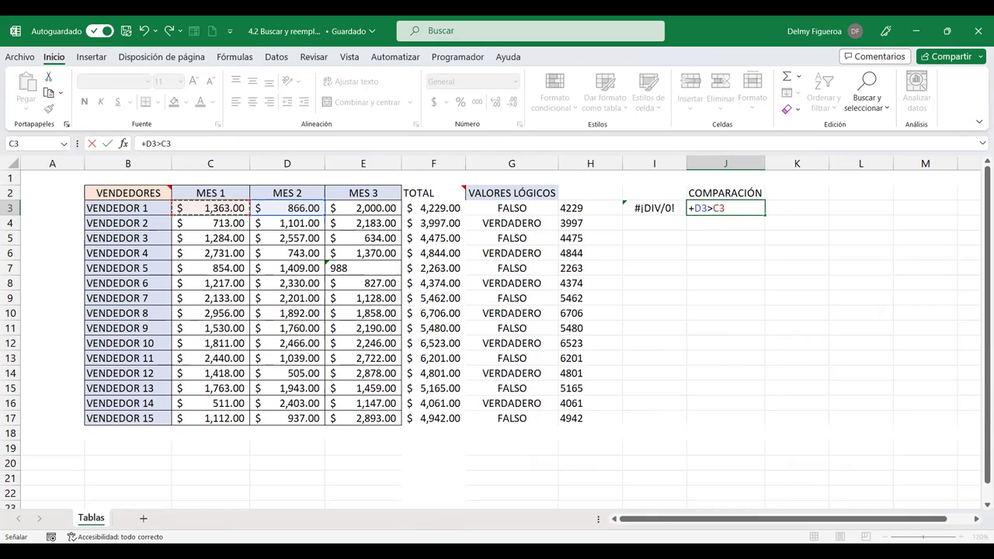
key(Return)
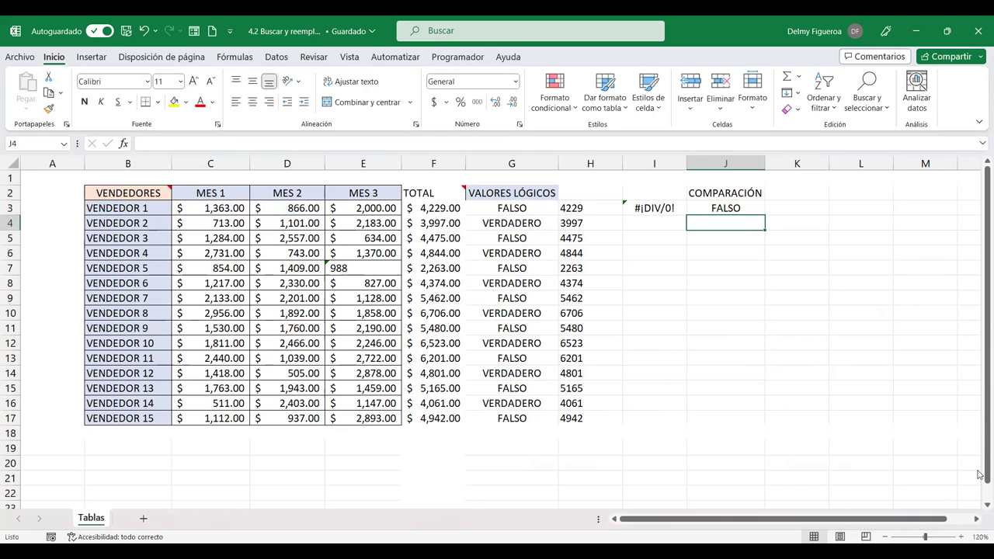
click(731, 208)
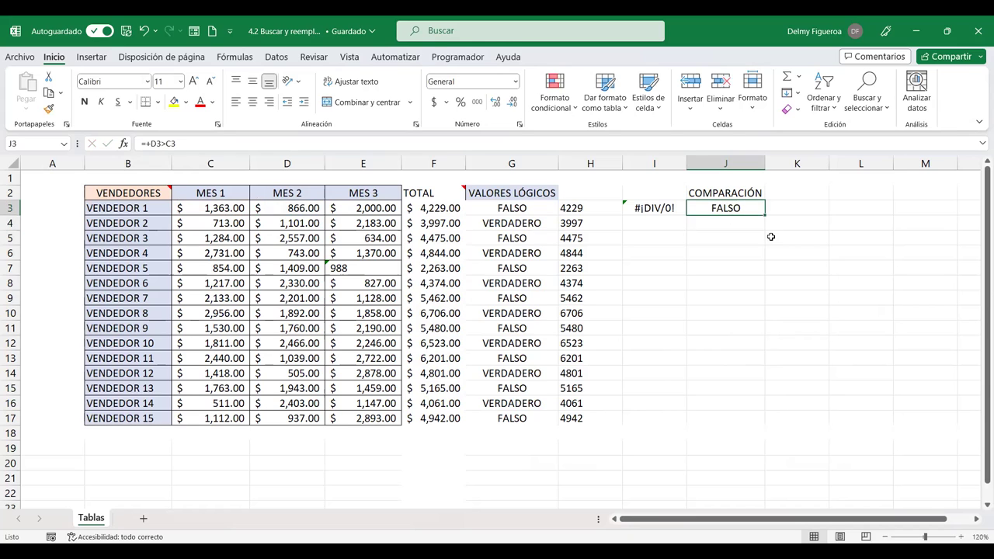
drag(765, 215, 753, 424)
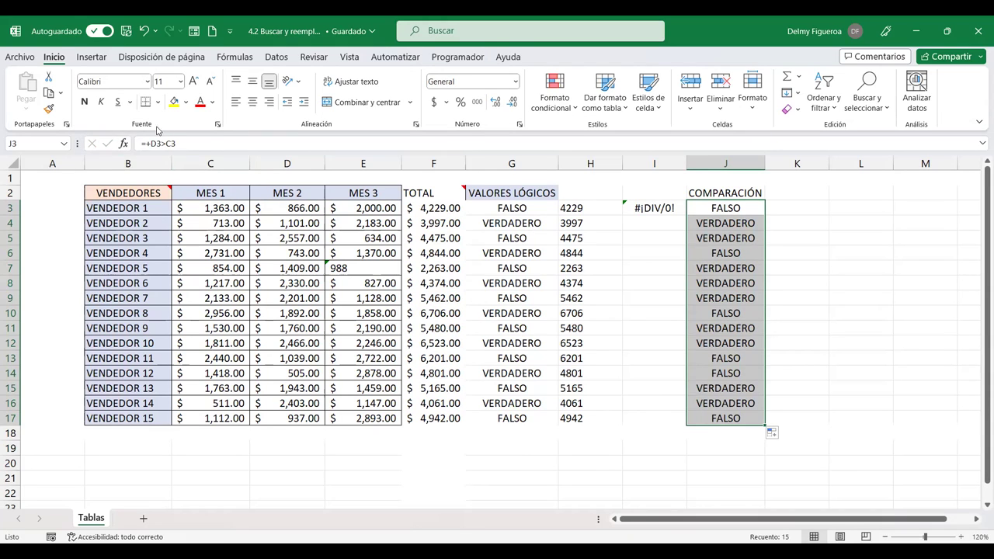
click(732, 207)
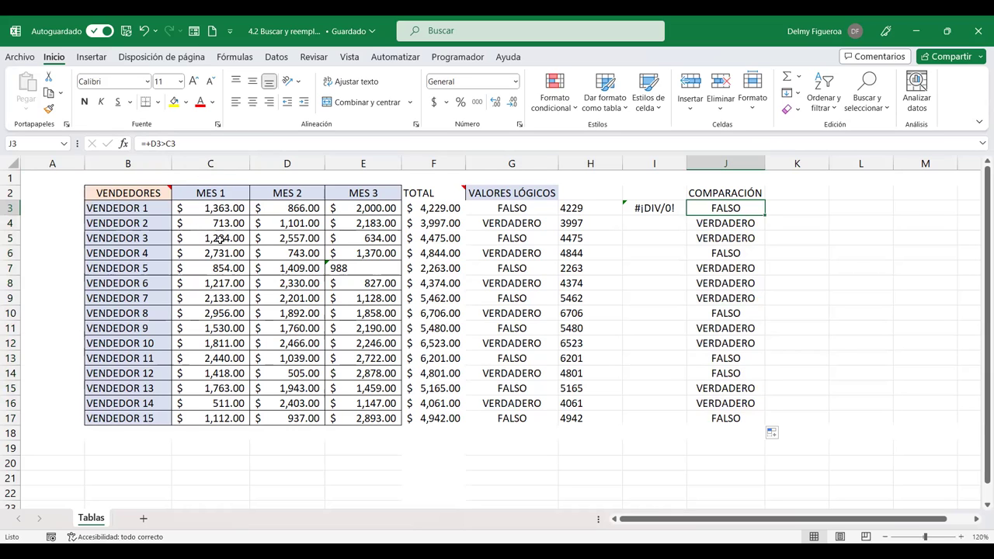
click(863, 314)
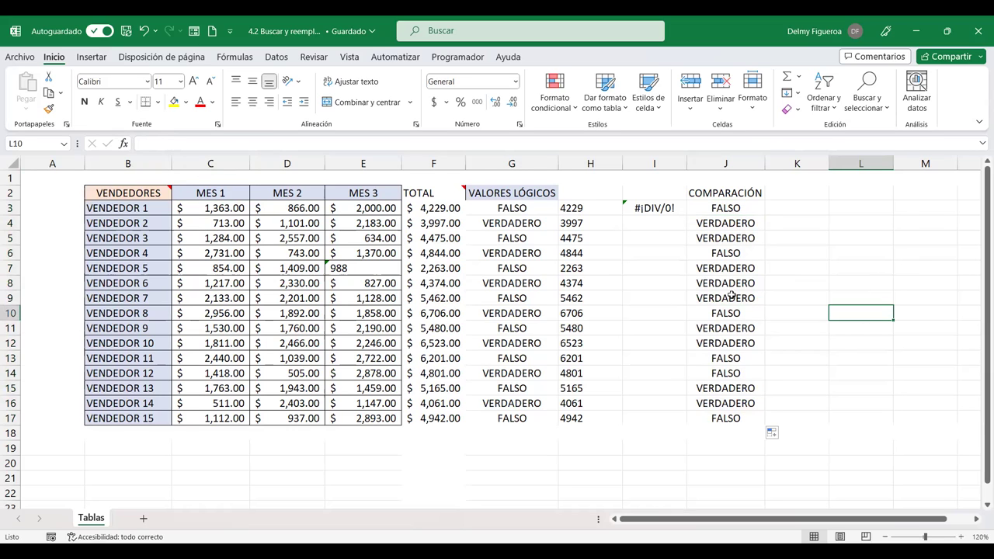
click(222, 461)
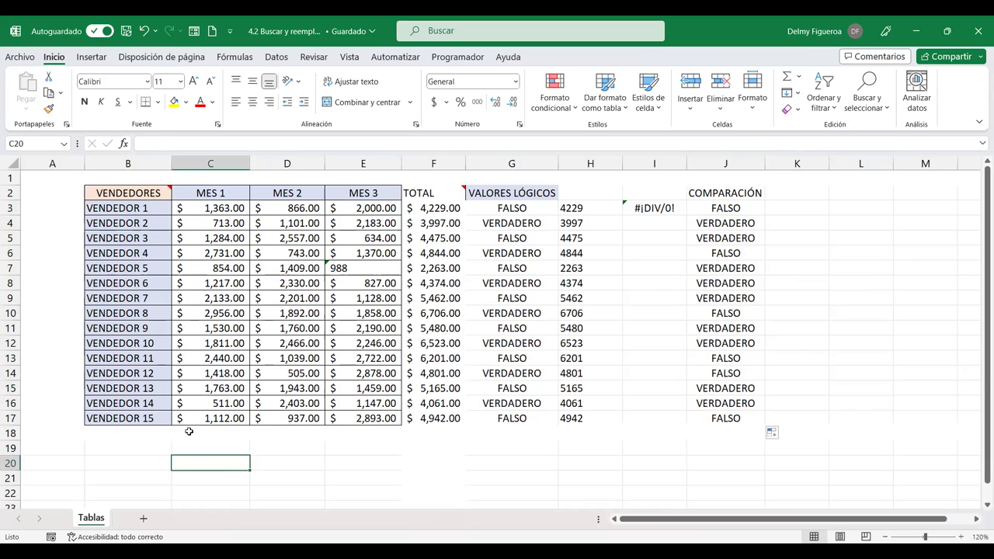
Select the COMPARACIÓN formula cells returning only Logical values via Go To Special
click(865, 99)
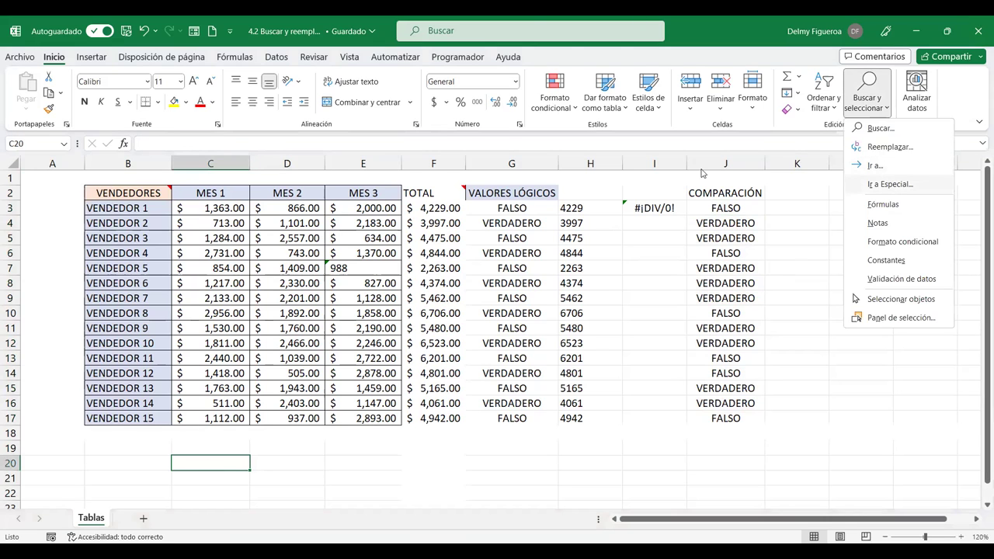
click(523, 169)
click(535, 182)
click(534, 194)
click(534, 221)
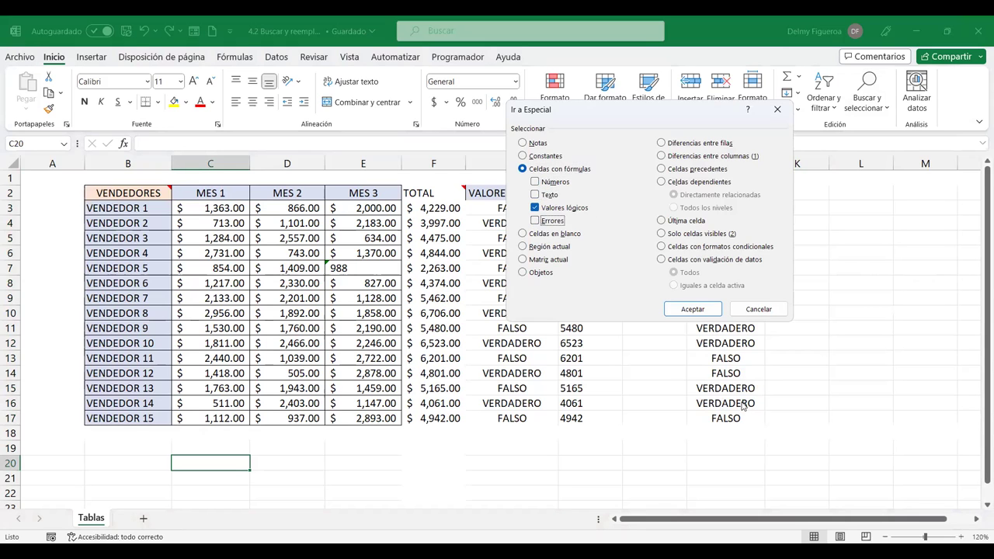
click(693, 309)
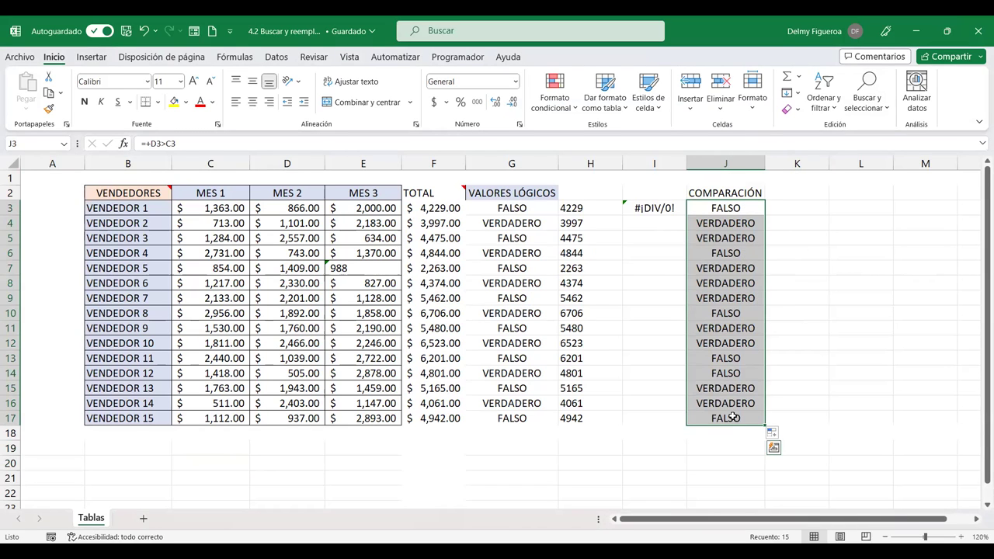
click(857, 225)
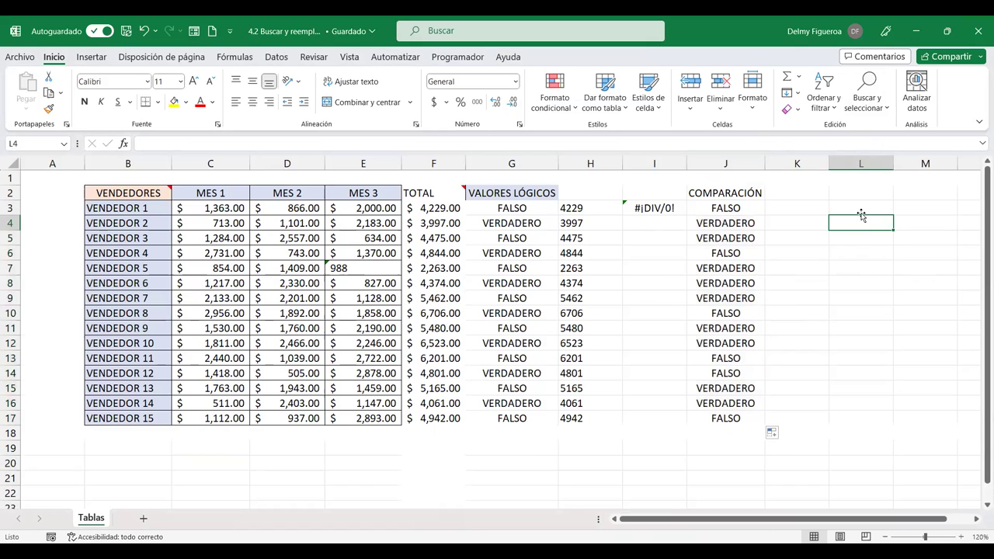
Select formulas returning only Errors, which finds I3 showing #¡DIV/0!
click(869, 97)
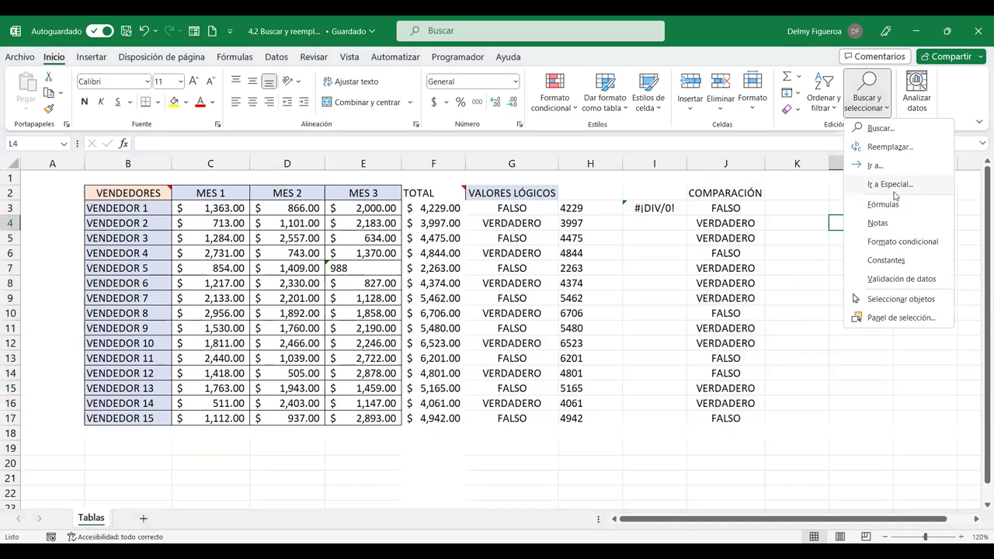
key(Return)
click(554, 171)
click(535, 182)
click(535, 194)
click(535, 208)
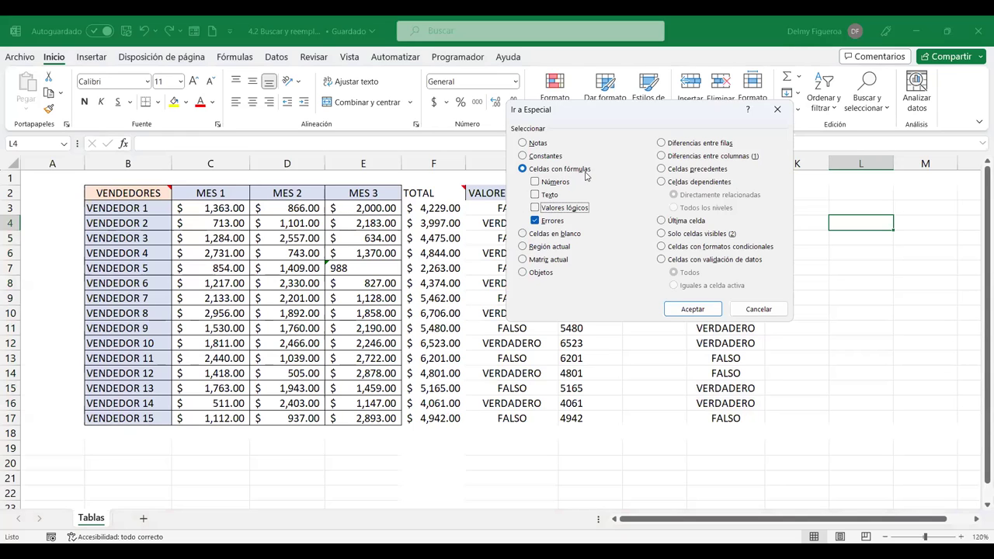
click(689, 308)
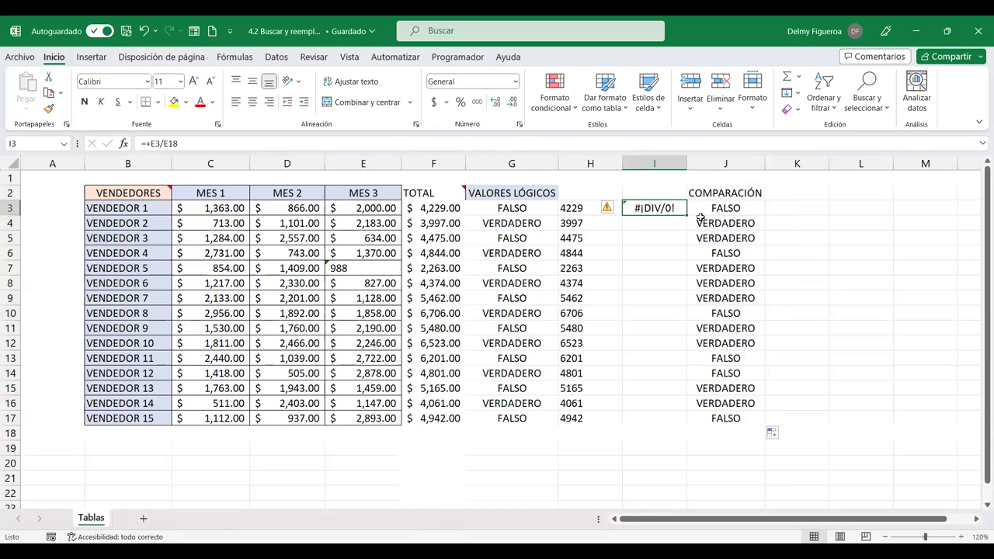
Select all blank cells in the used area with Go To Special > Celdas en blanco
click(642, 368)
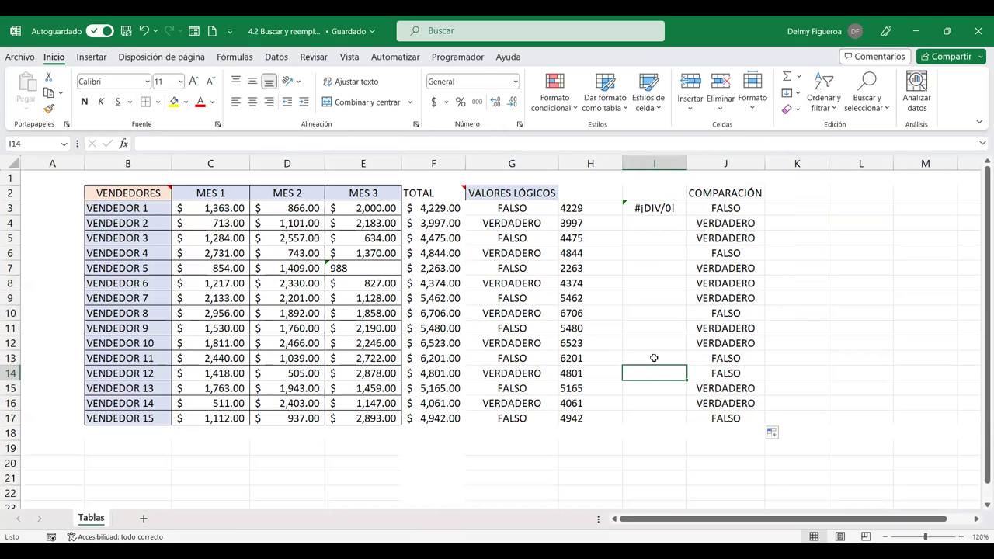
click(877, 113)
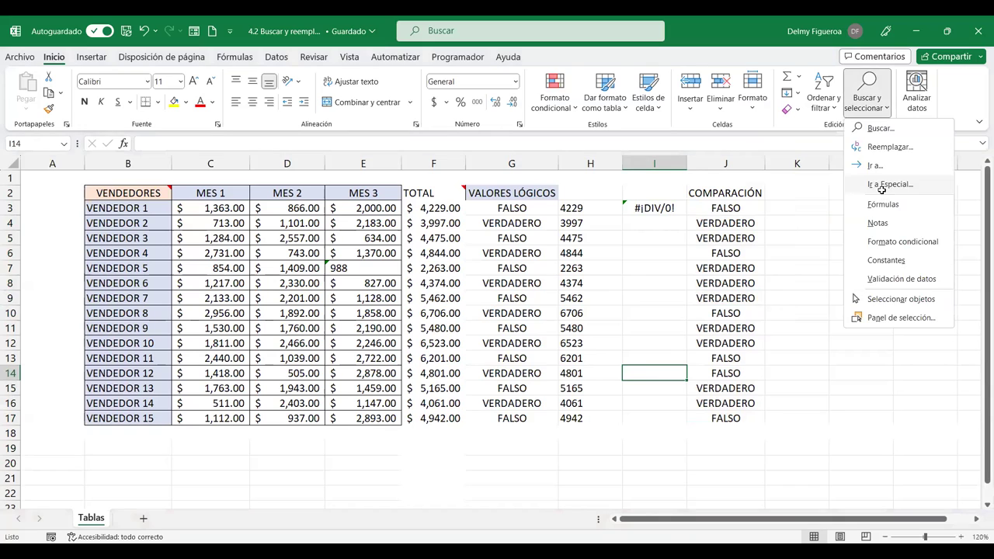
click(871, 184)
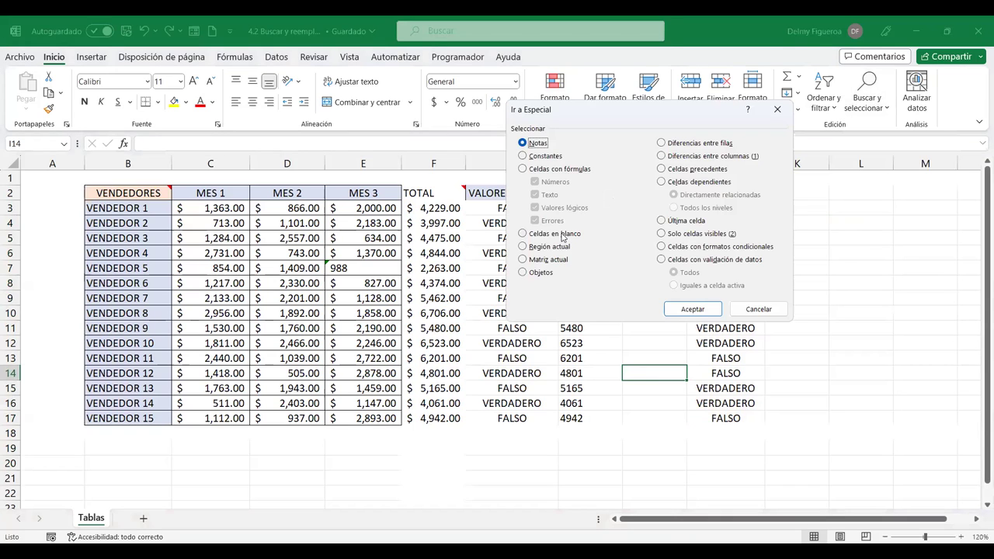
click(546, 233)
click(712, 310)
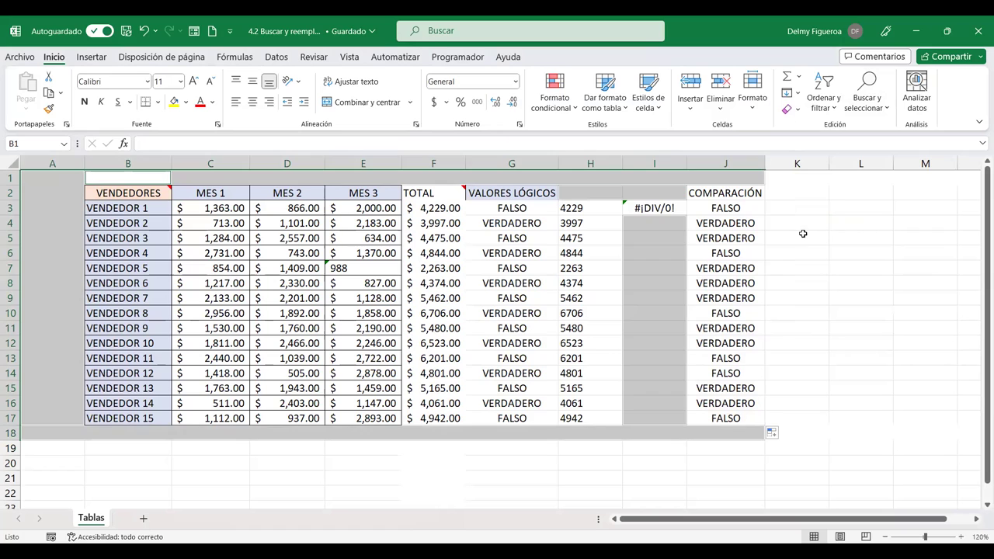
Select I3:I17, then the VALORES LÓGICOS cells G7:G10
click(723, 252)
drag(664, 211, 652, 419)
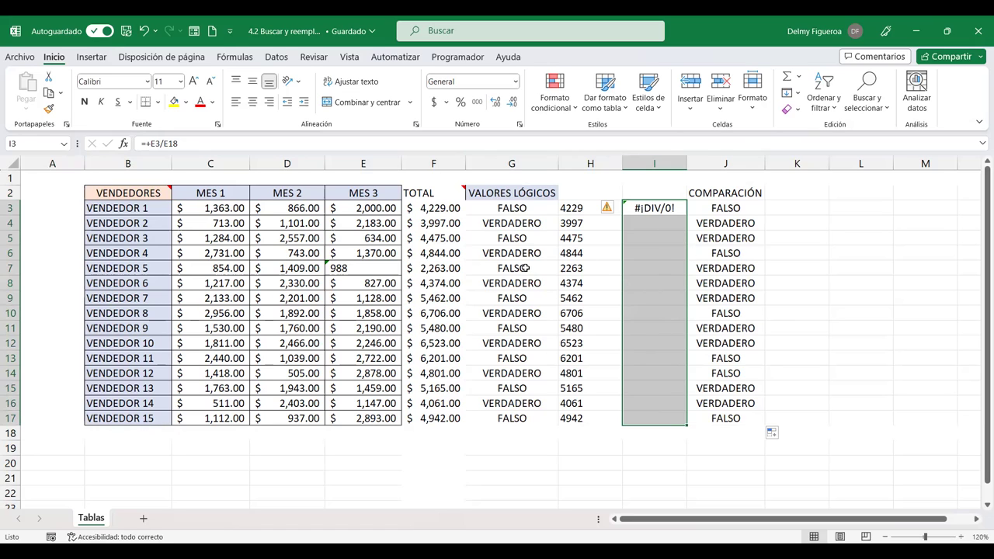
drag(525, 268, 523, 309)
Clear G7:G10, then select the blank cells within G3:G17 via Celdas en blanco
key(Delete)
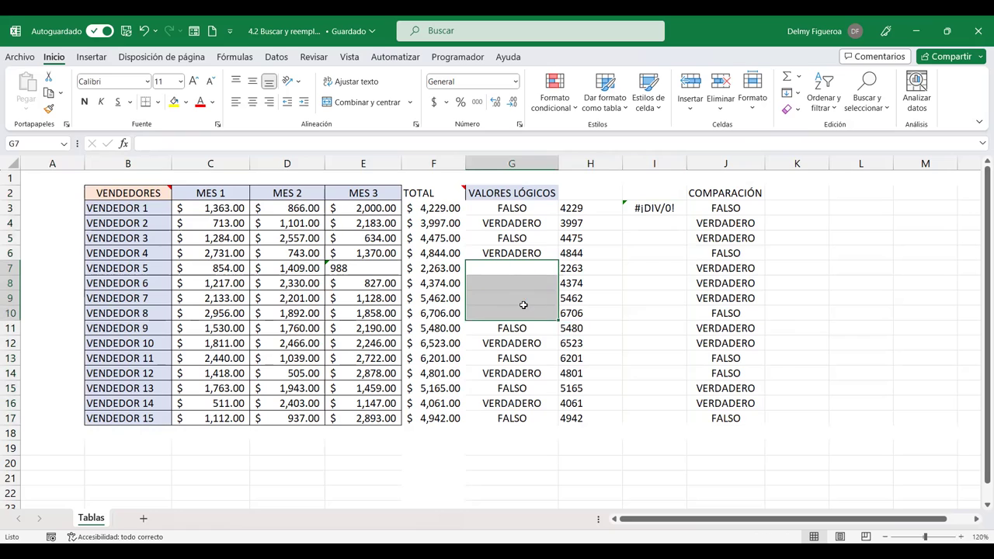
click(625, 301)
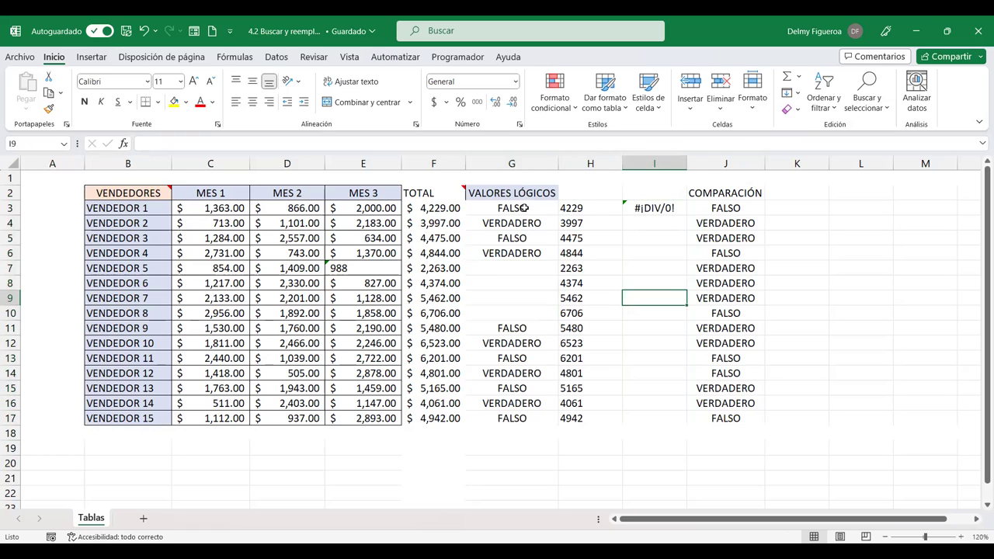
drag(525, 208, 513, 419)
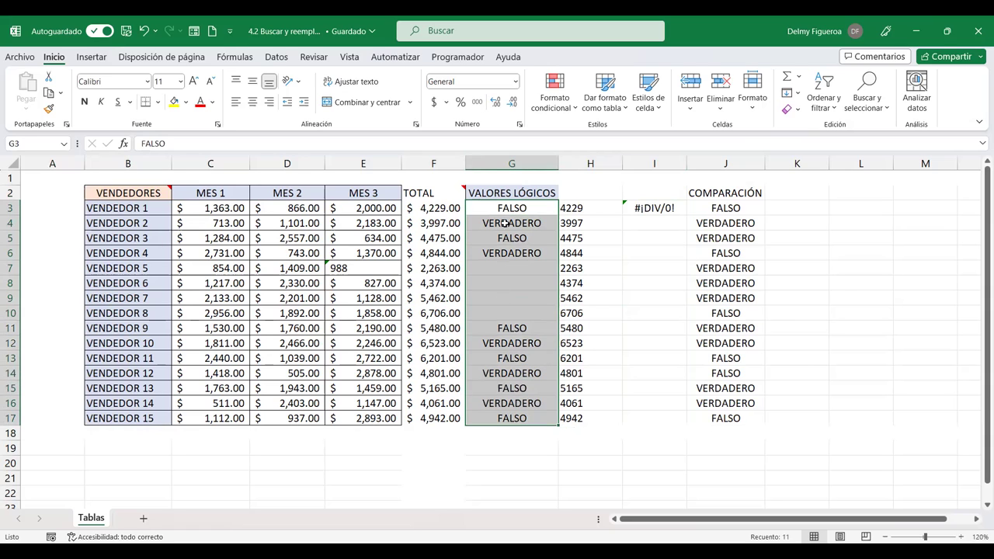
click(867, 87)
click(893, 184)
click(522, 233)
click(693, 311)
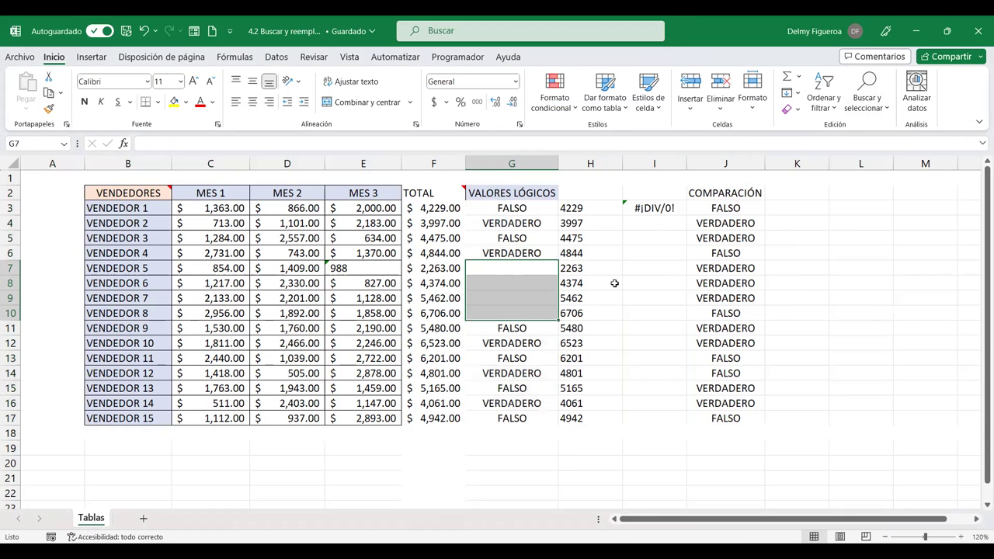
Select the whole B2:J17 sales table with Go To Special > Región actual
click(652, 283)
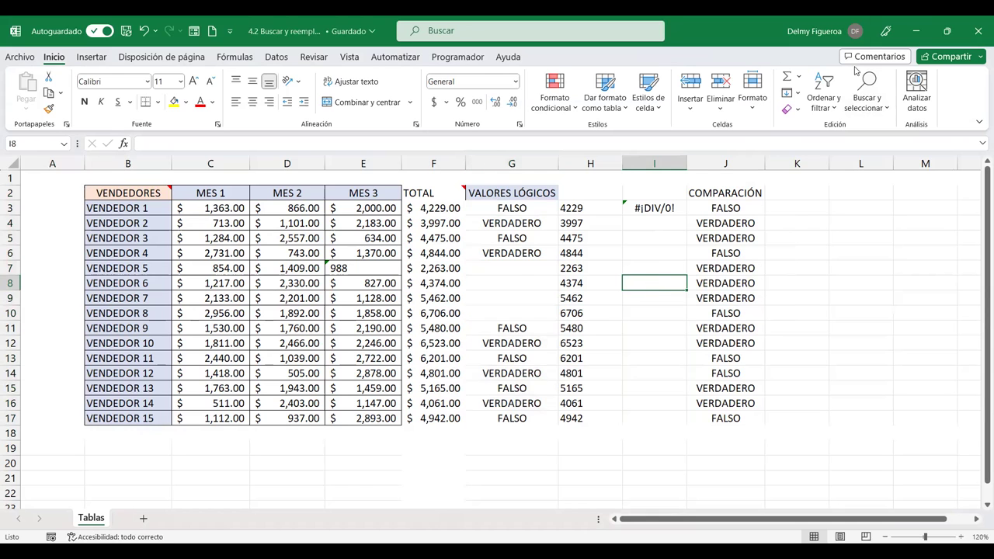
click(865, 96)
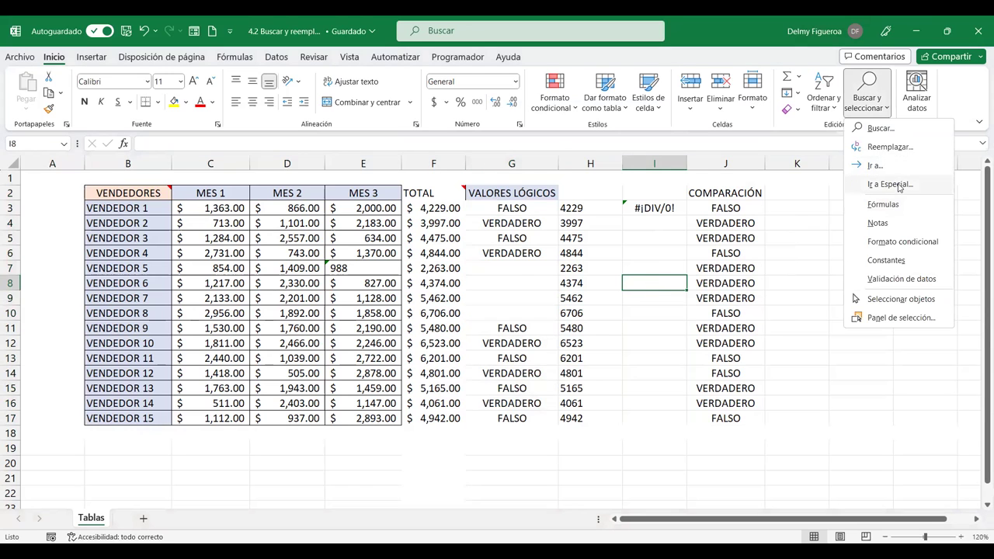
click(891, 184)
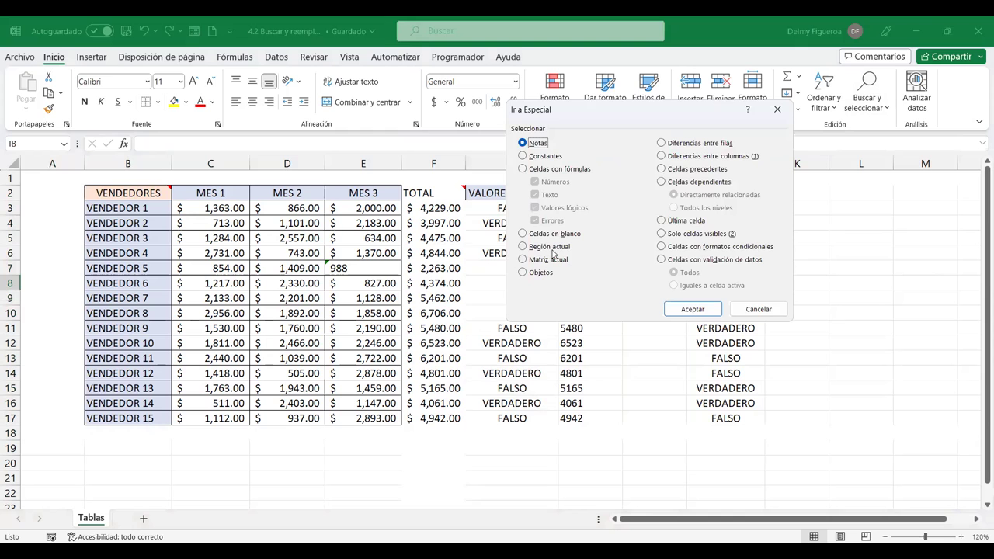
click(559, 248)
click(692, 309)
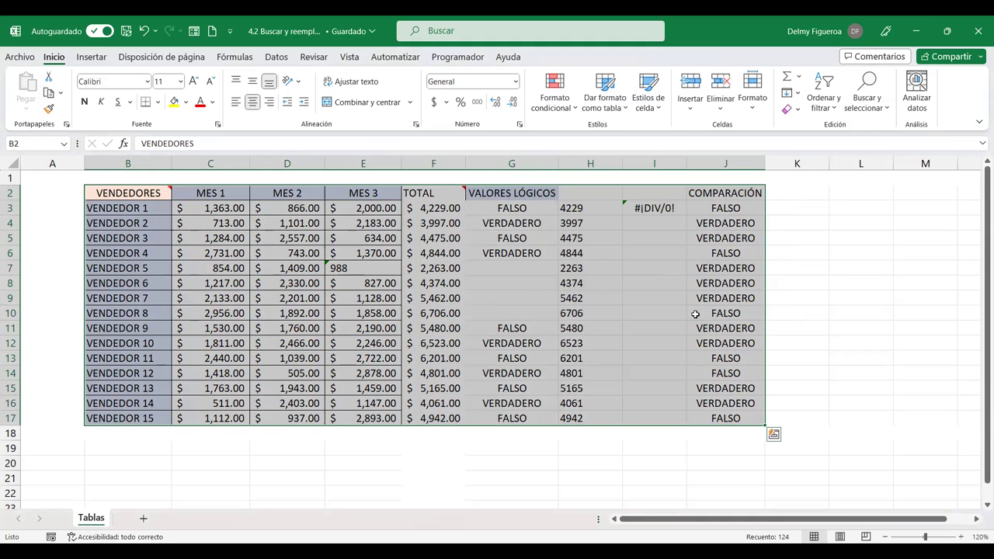
click(695, 313)
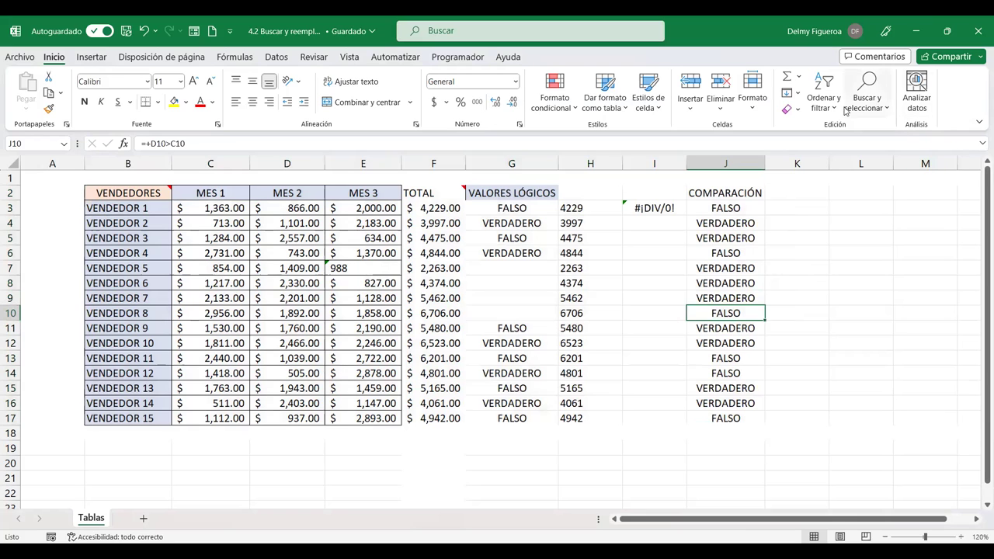
click(867, 103)
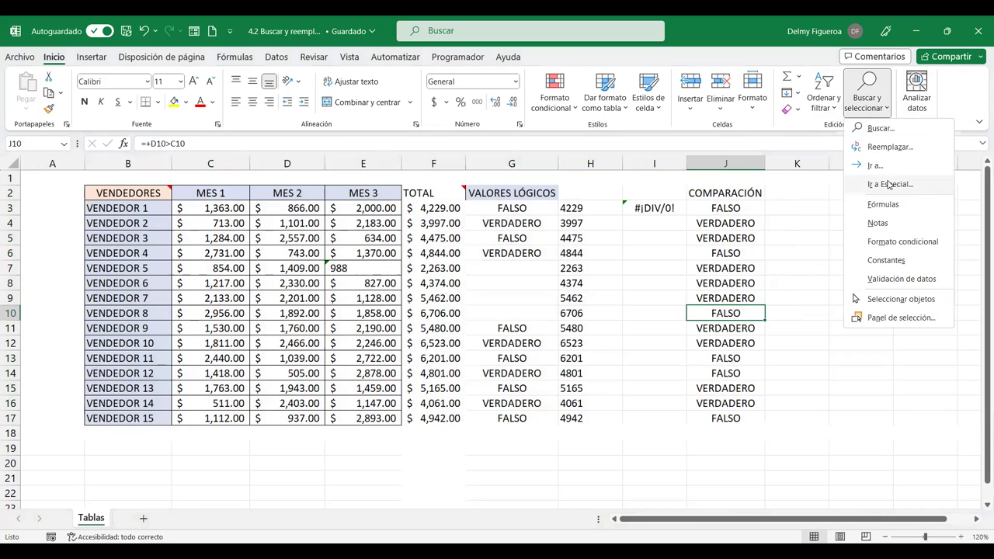
click(888, 183)
click(543, 259)
click(692, 310)
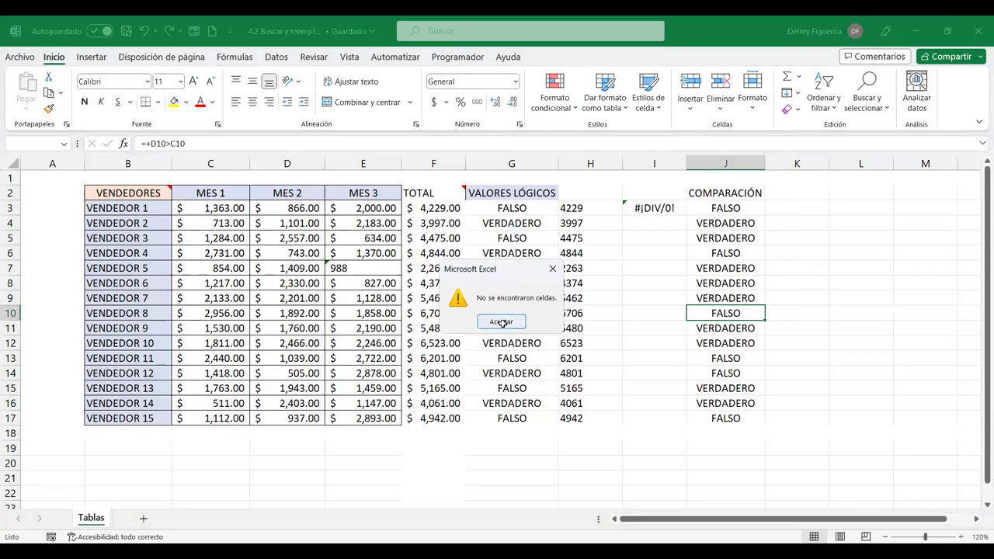
click(501, 321)
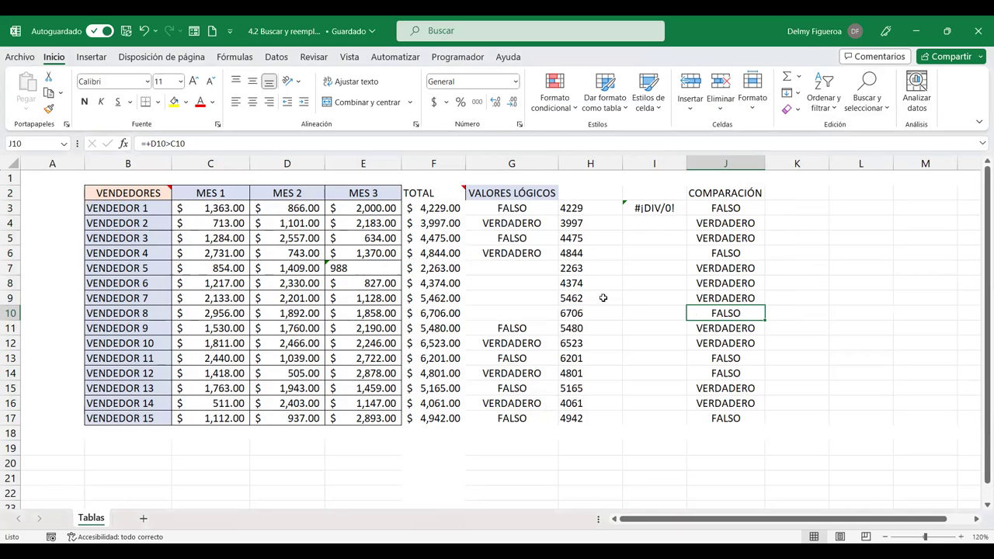
click(813, 204)
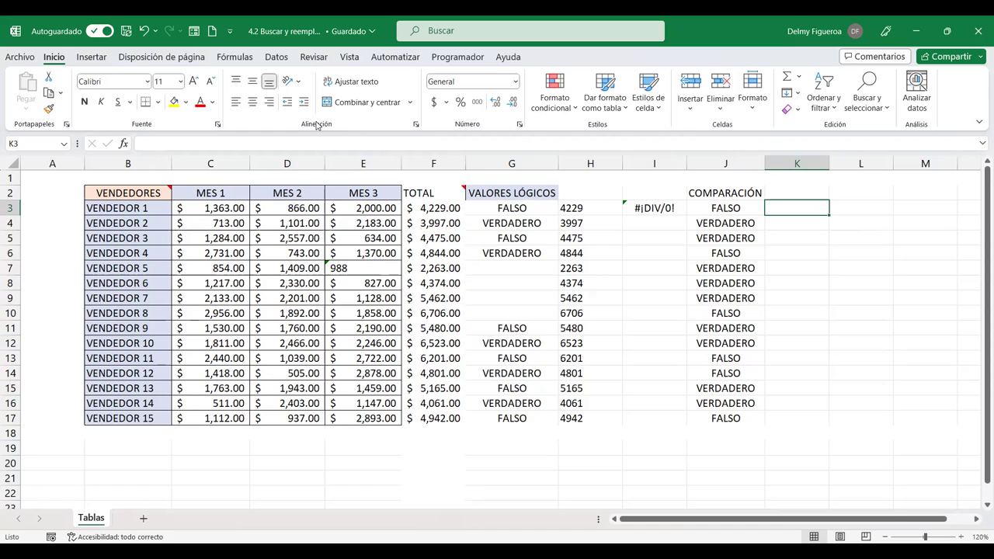
click(150, 208)
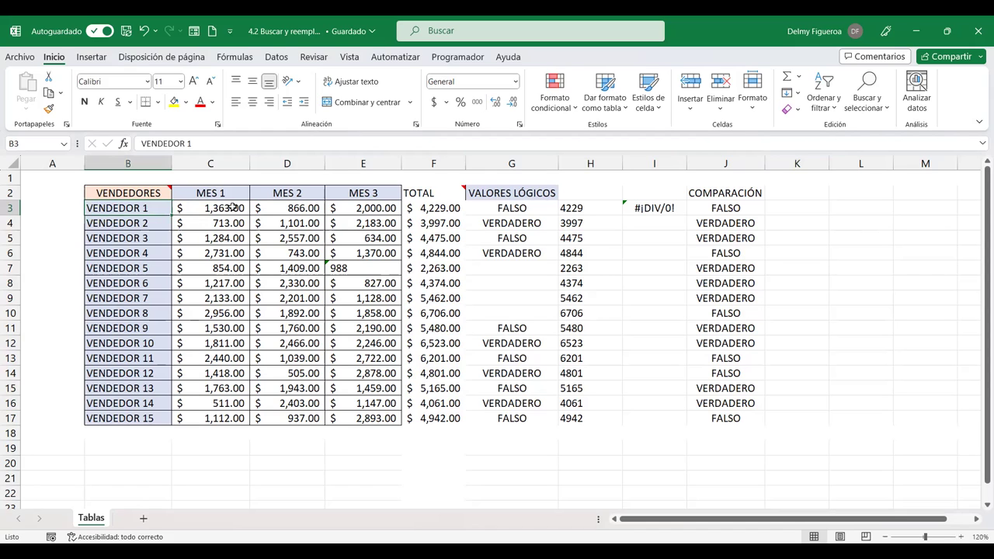
click(232, 207)
click(290, 209)
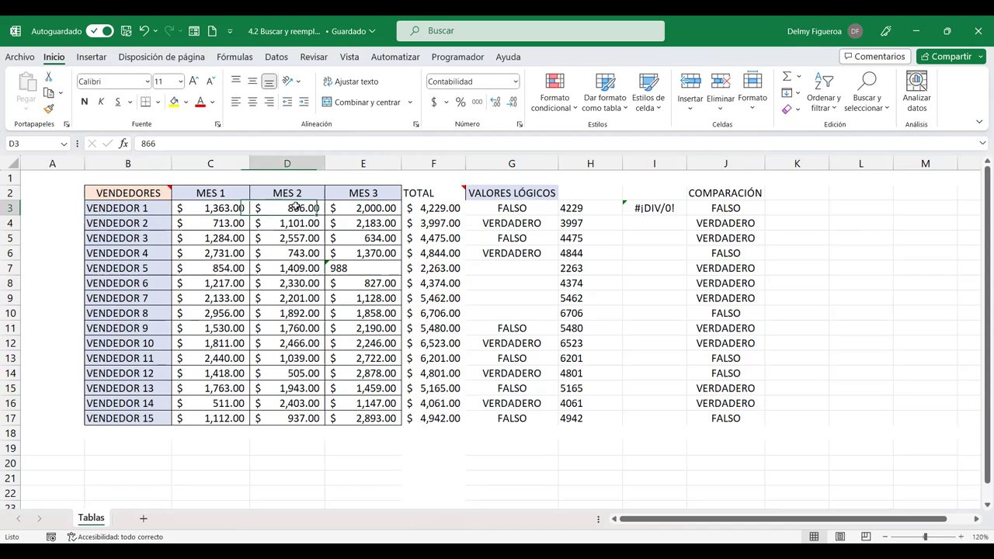
click(299, 253)
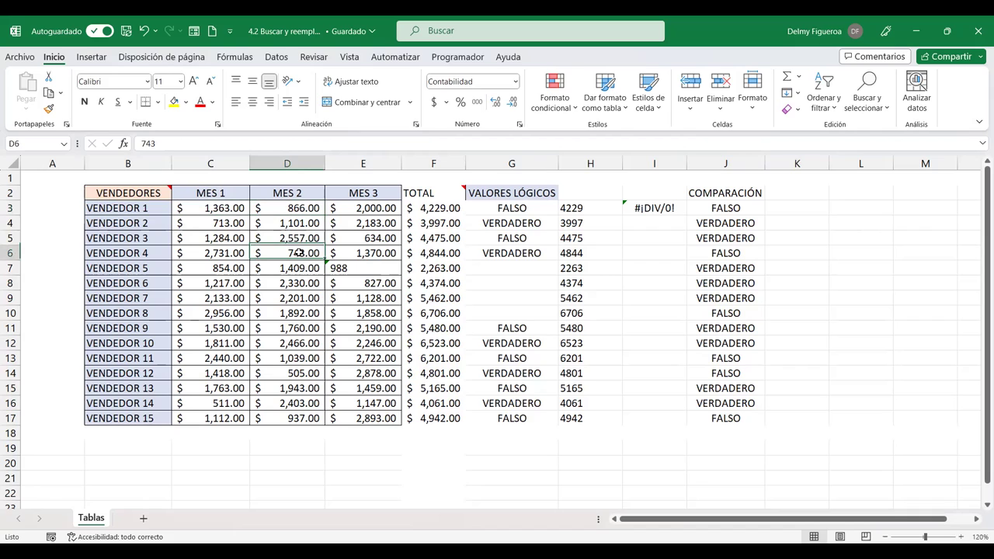
click(304, 296)
click(305, 310)
click(304, 328)
click(376, 328)
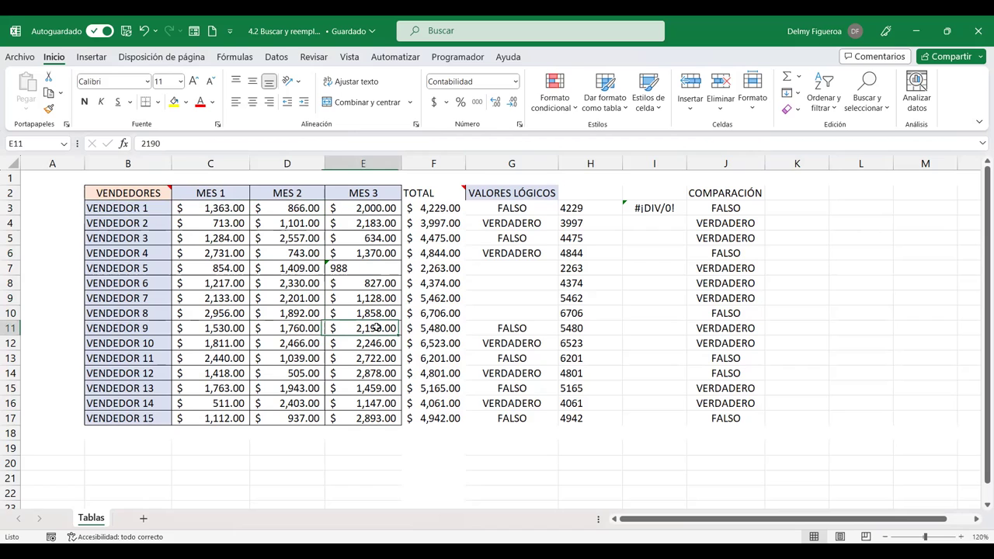
click(369, 240)
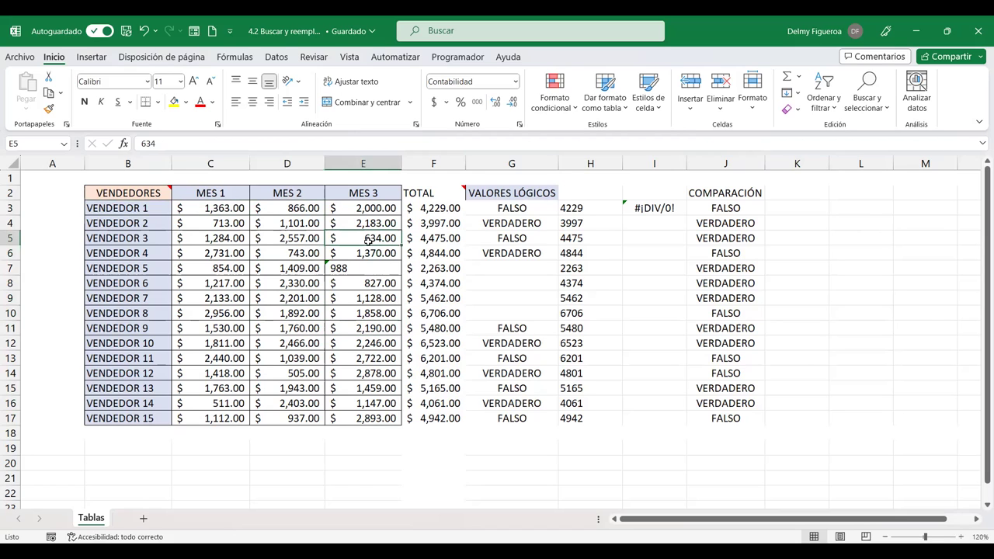
click(226, 264)
click(224, 339)
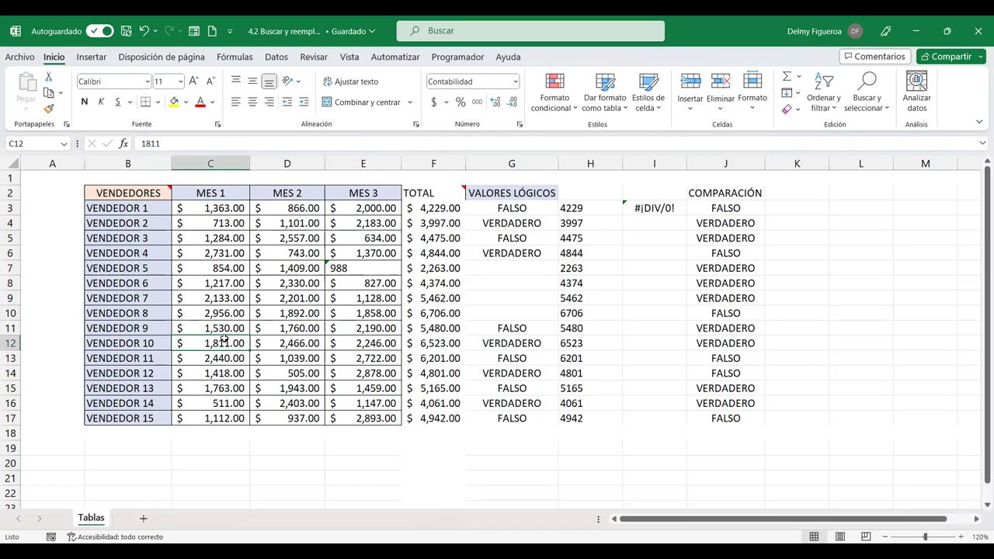
click(362, 342)
click(378, 238)
click(200, 222)
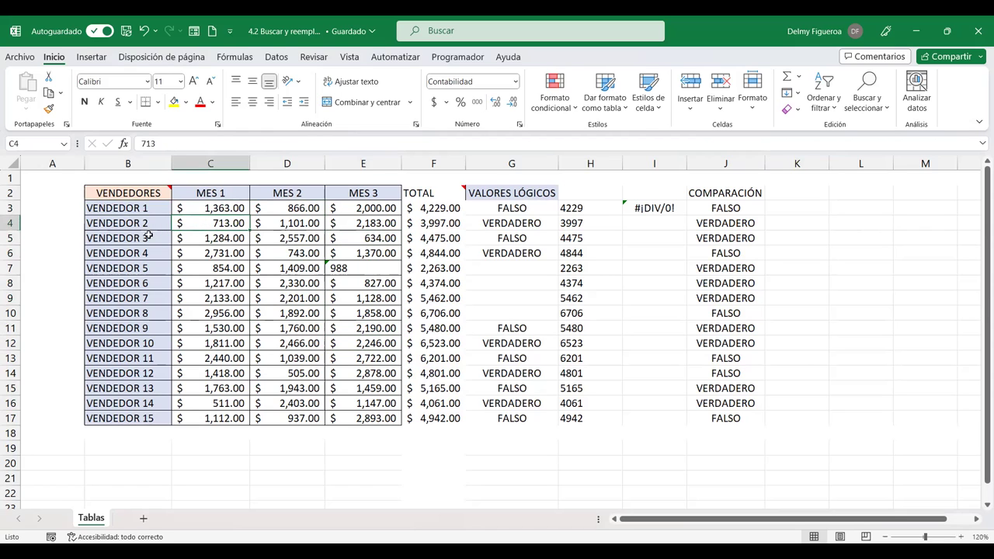
click(148, 237)
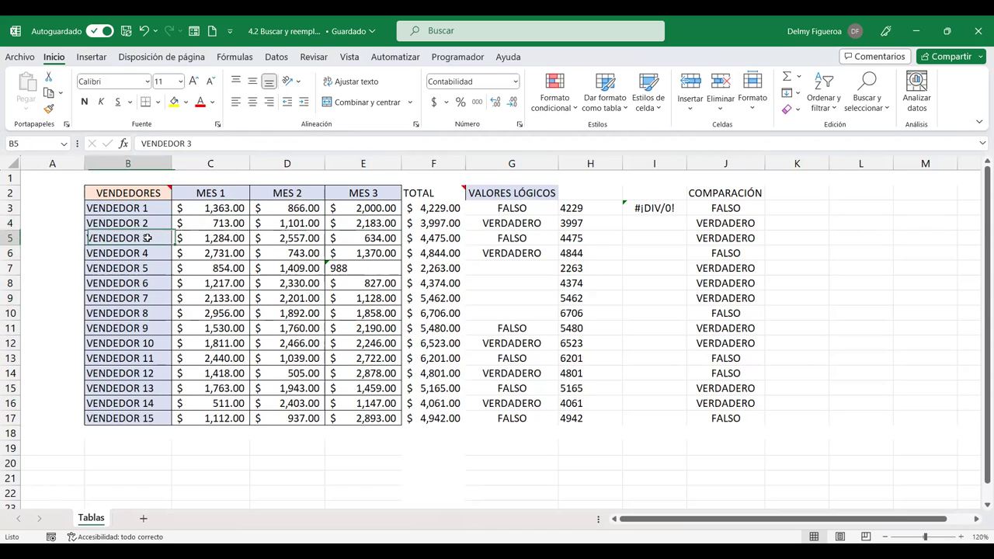
click(296, 418)
click(363, 417)
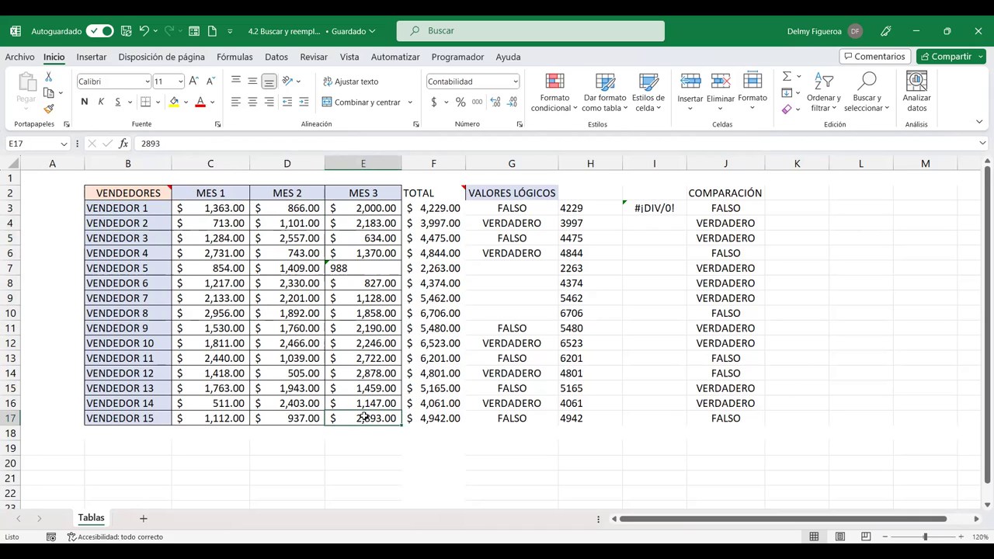
click(370, 298)
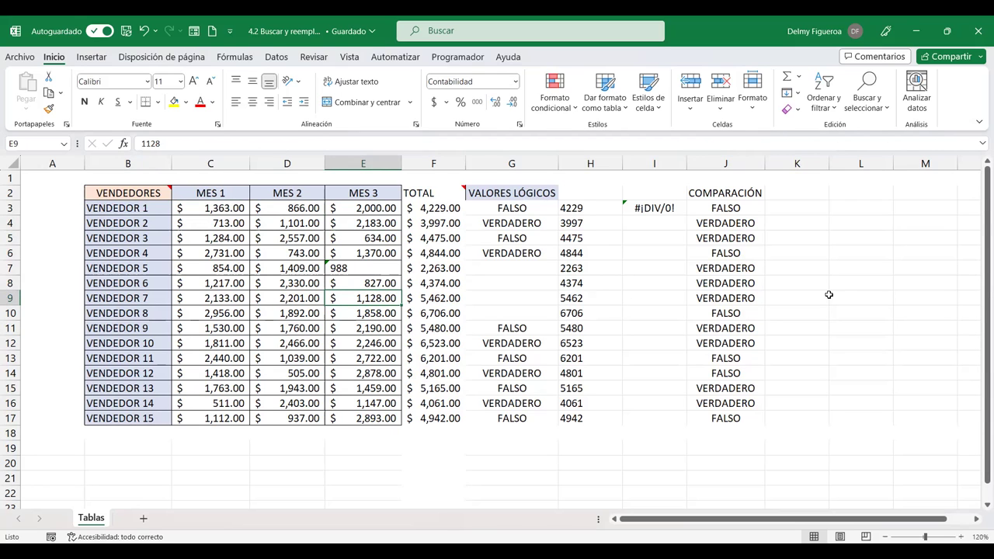
click(731, 209)
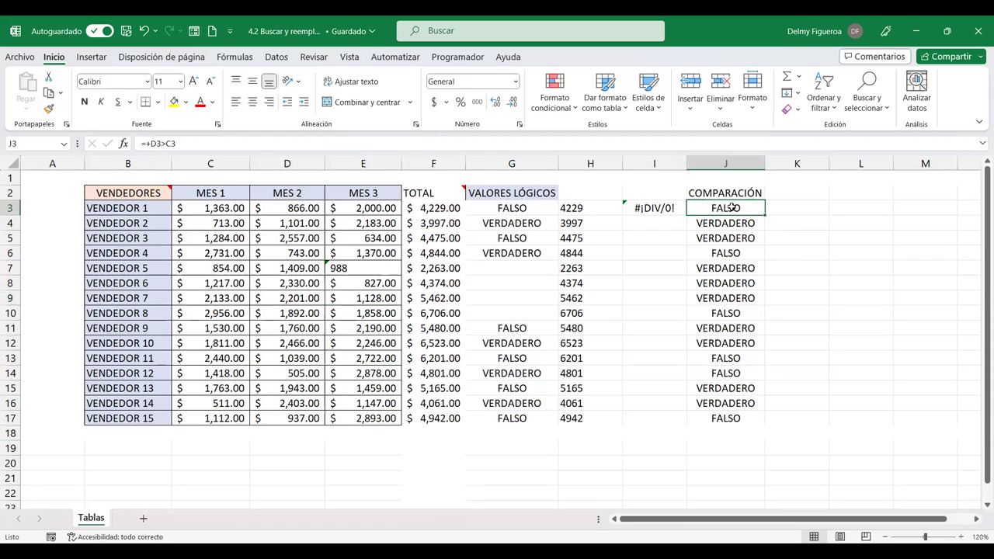
click(796, 208)
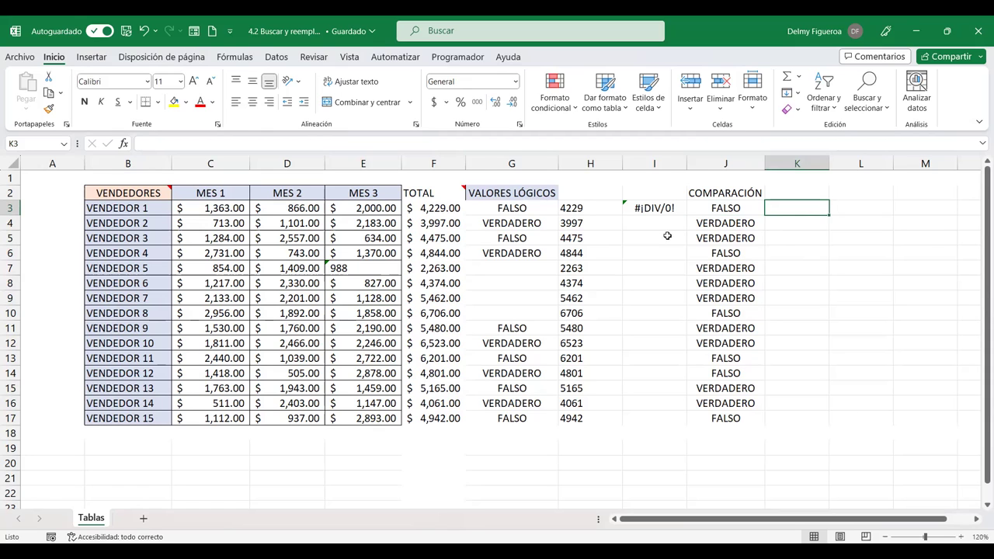
Remove E7's leading apostrophe so 988 becomes a number, restoring F7 to 3,251.00
click(342, 266)
click(175, 145)
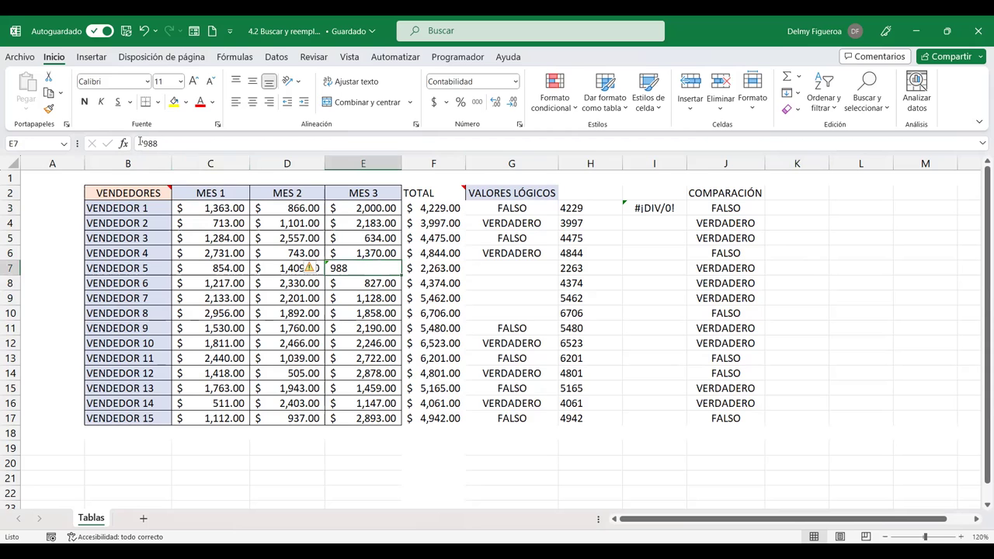
key(Delete)
key(Return)
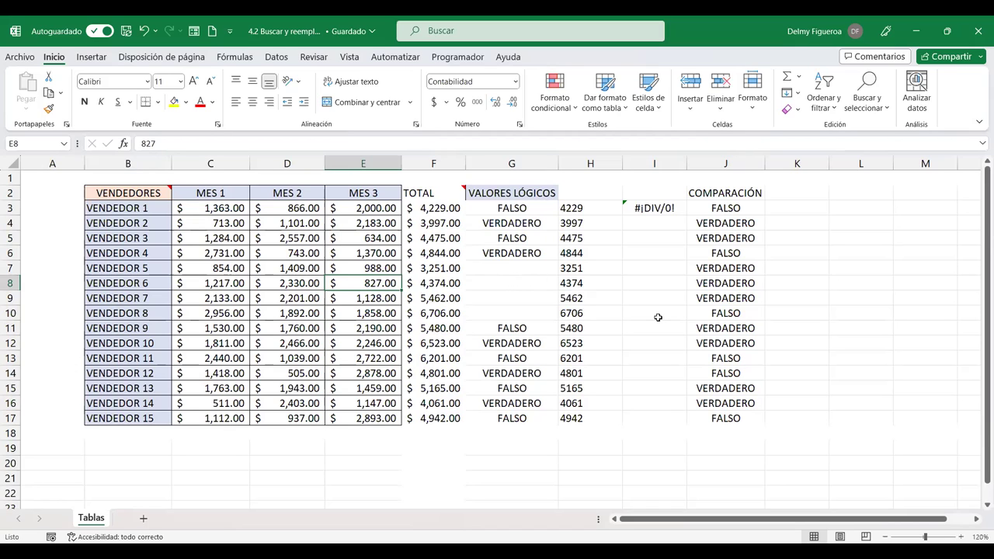
key(ctrl+z)
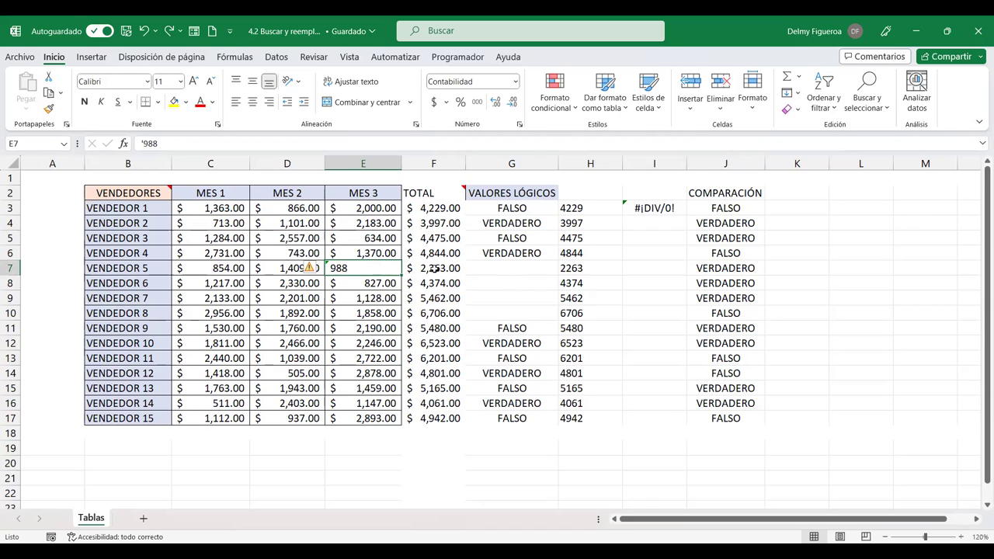
key(ctrl+z)
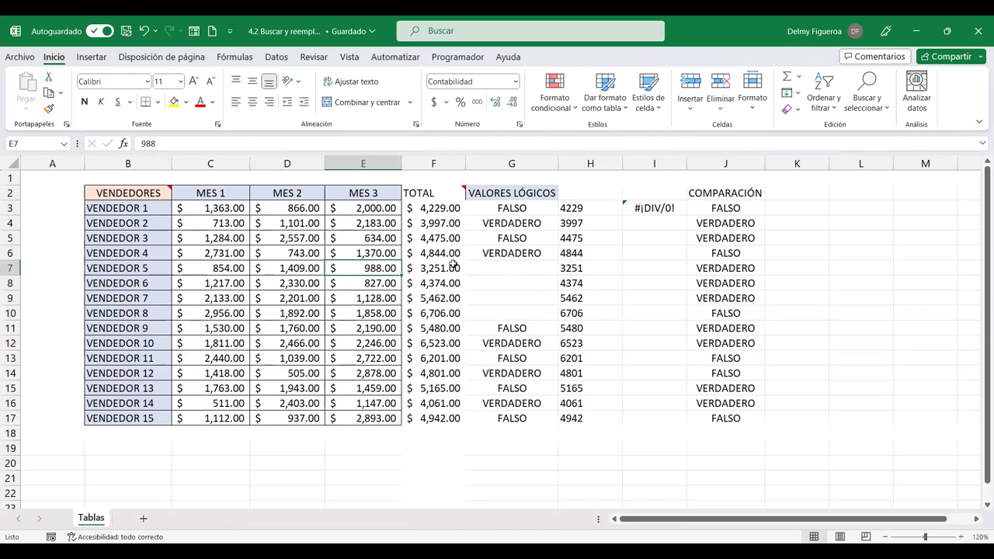
click(807, 193)
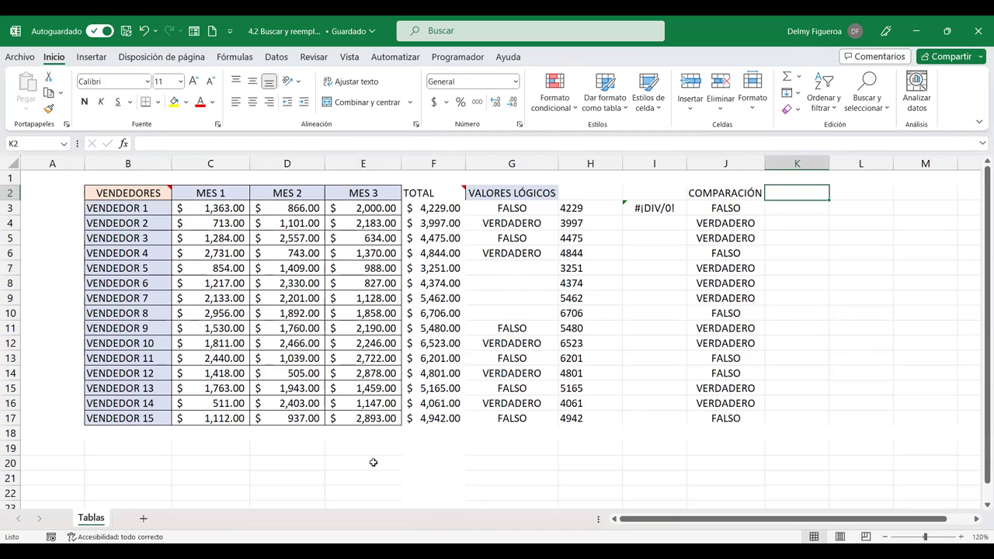
Enter =+SUMA(E3:E17) in E18, totalling MES 3 at $26,523.00
click(371, 433)
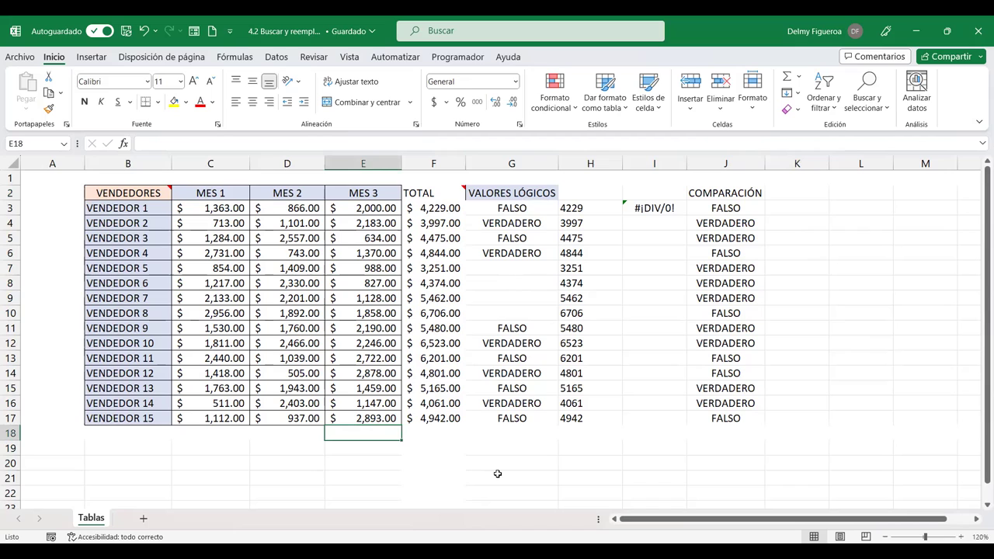
text(+)
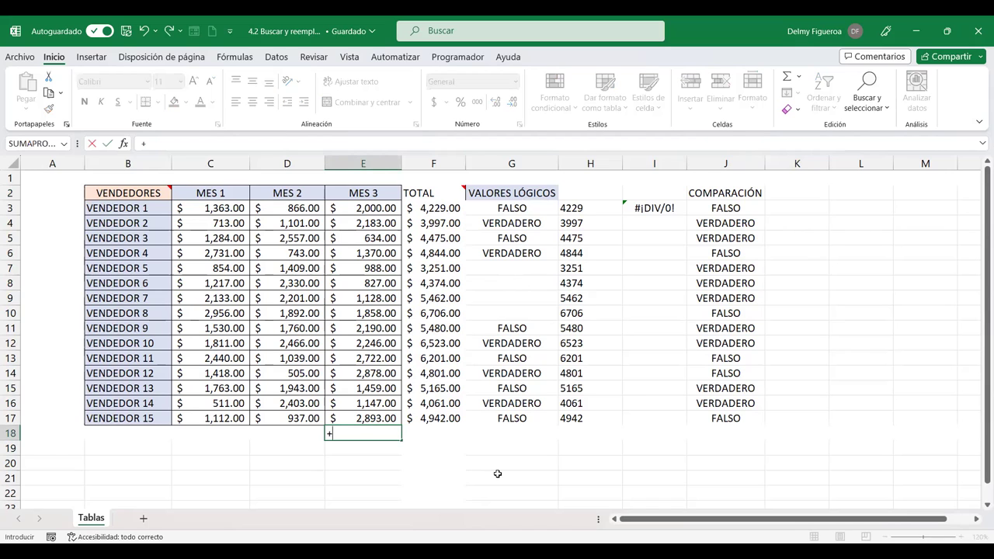
text(SUMA)
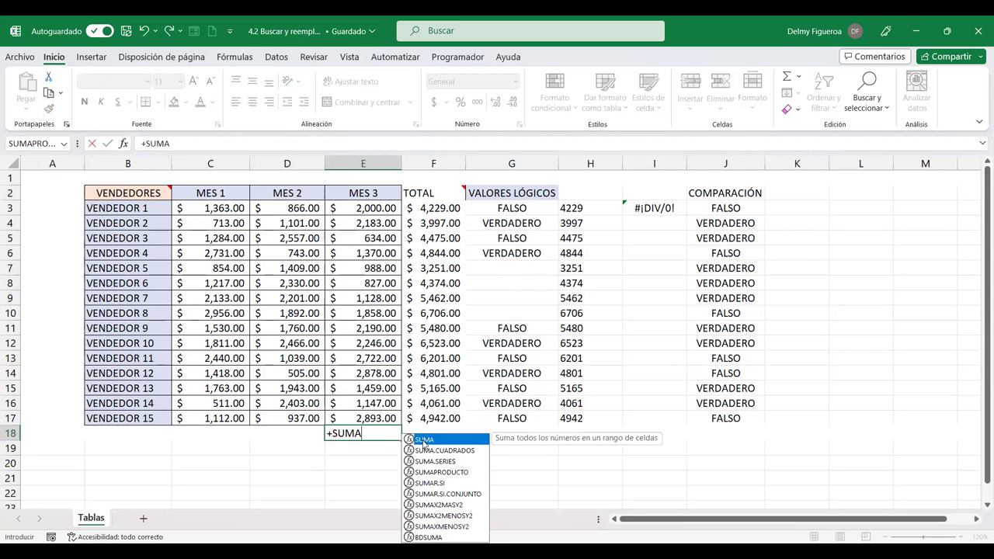
double_click(424, 441)
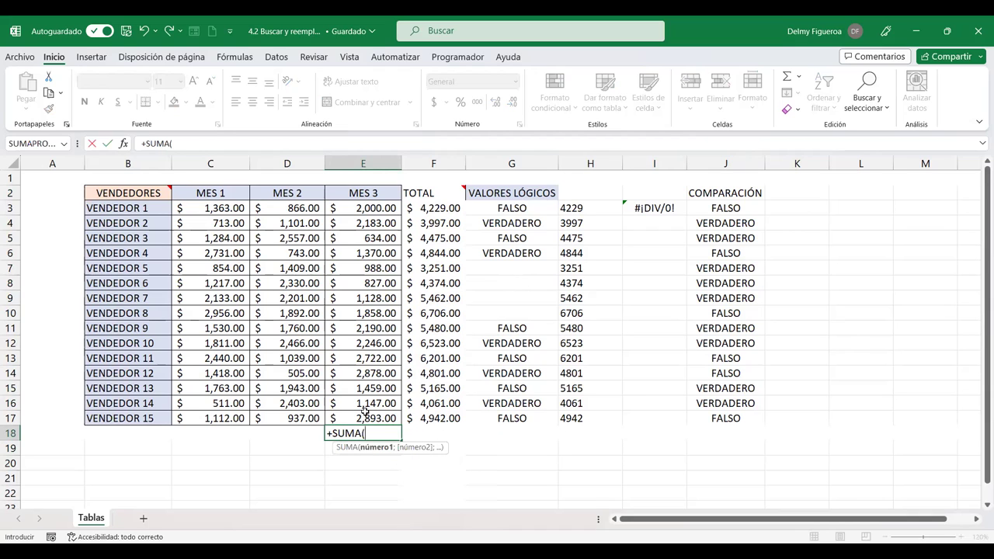
drag(378, 213, 388, 428)
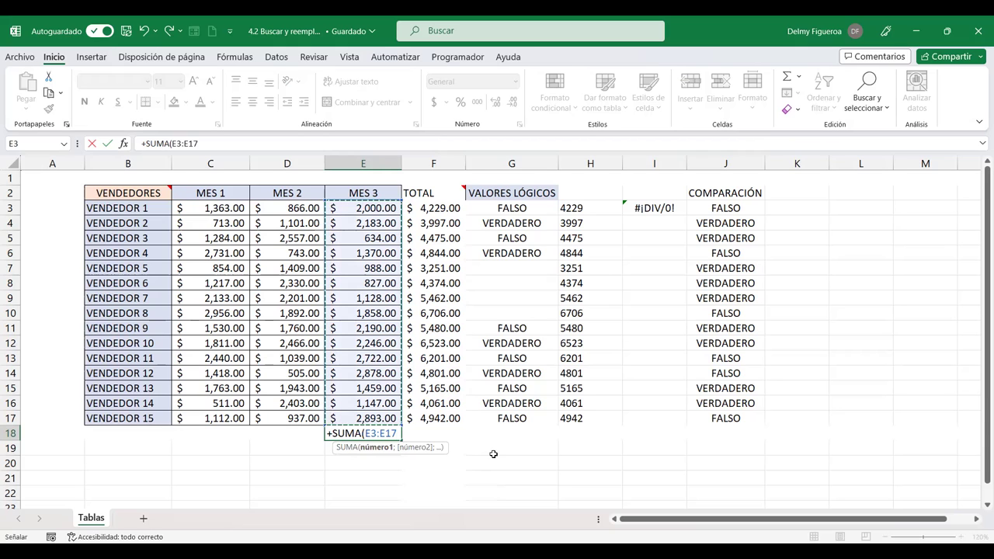
key(Return)
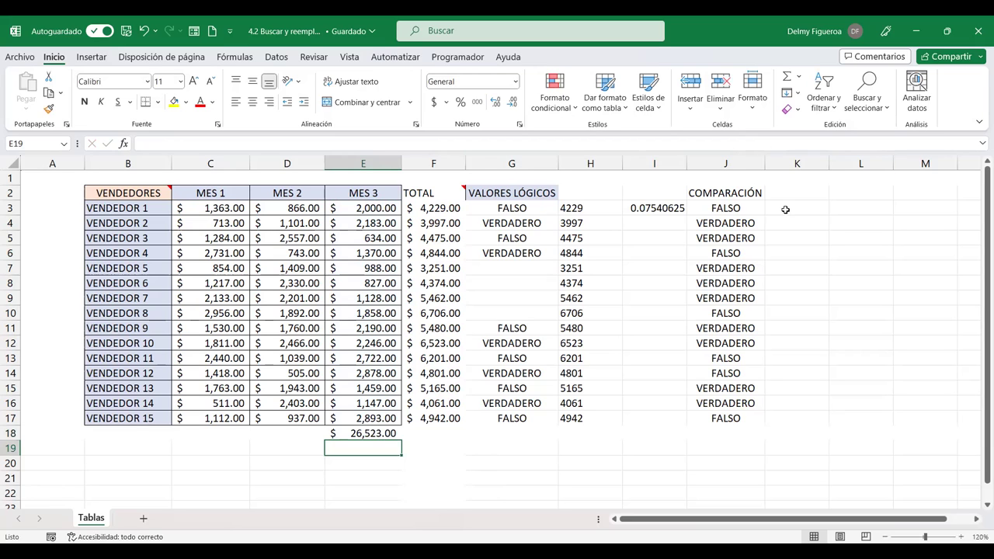
click(854, 208)
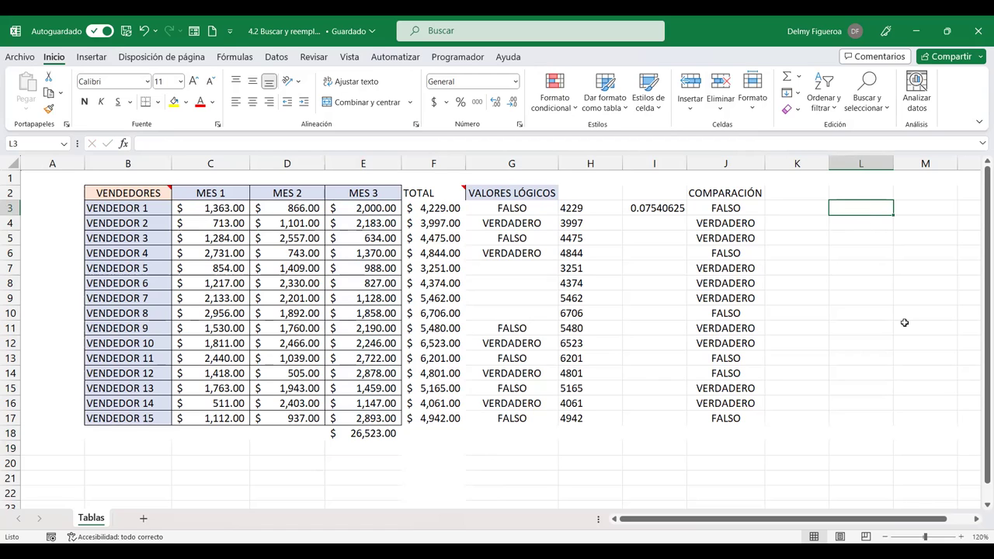
Enter =+SUMA(E3:E17) in L3, showing $26,523.00
text(+)
text(SUM)
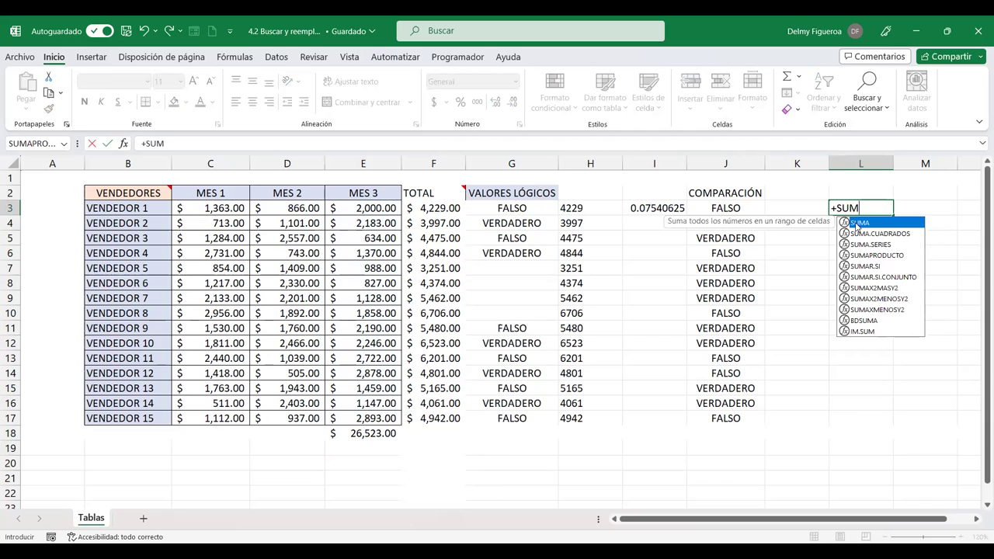
double_click(857, 225)
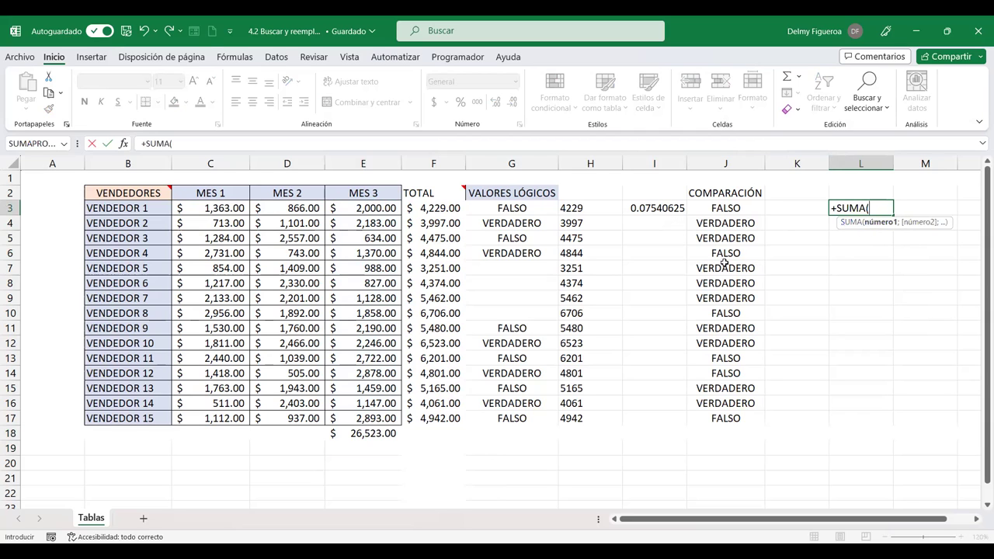
click(375, 206)
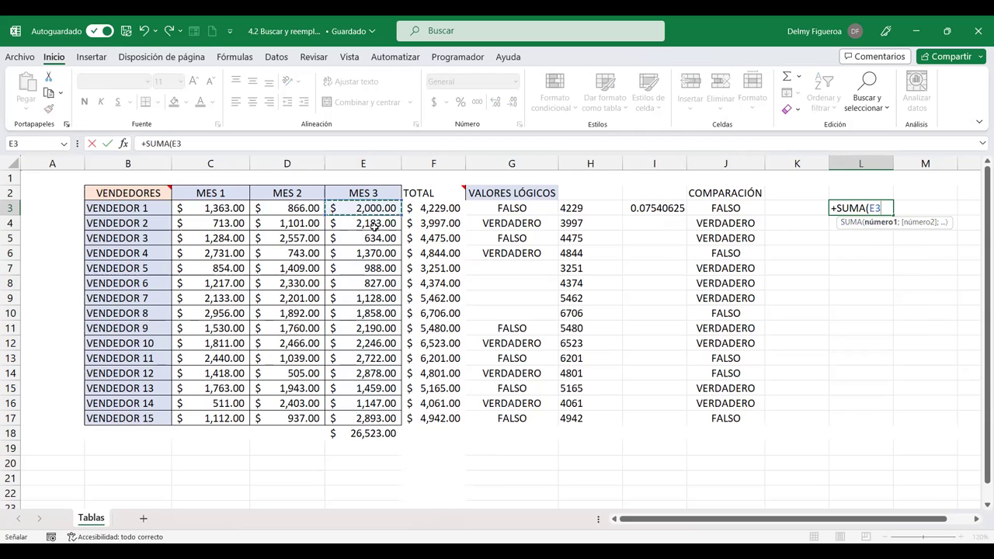
shift+click(364, 419)
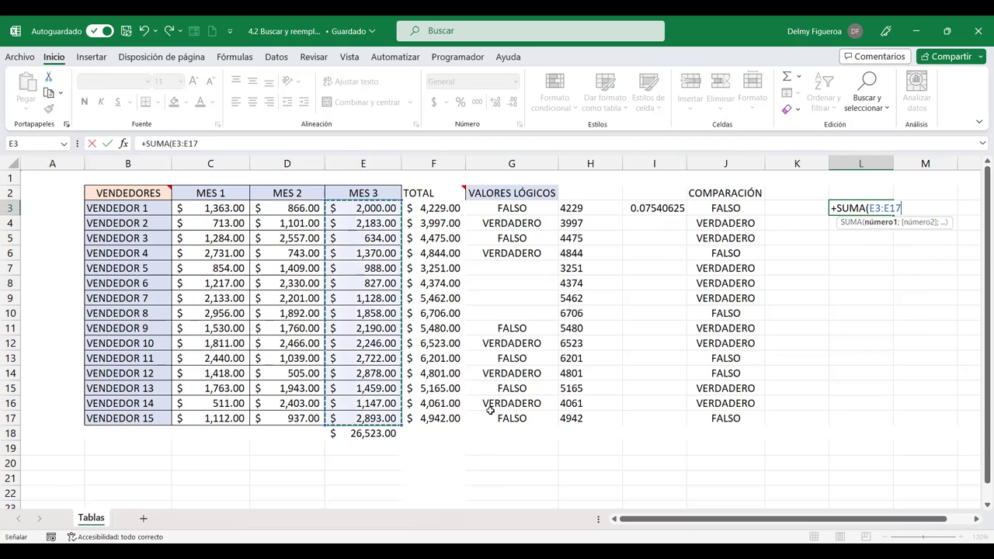
text())
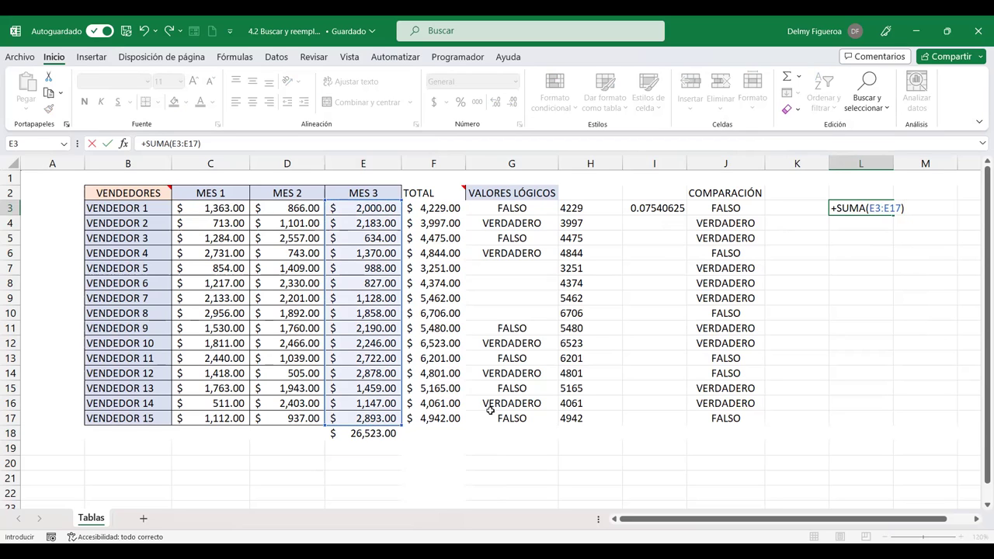
key(shift+Tab)
key(shift+Tab)
key(Right)
key(Right)
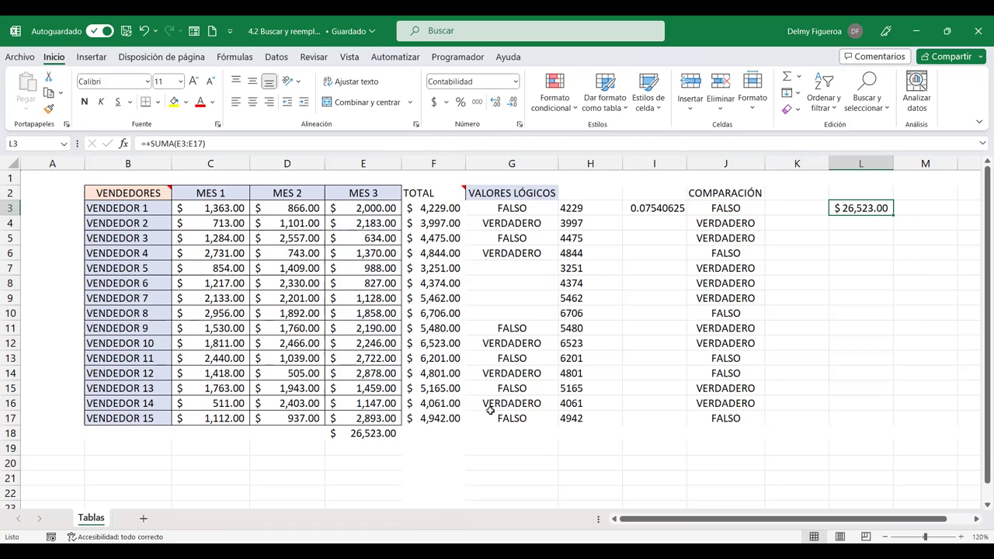
Preview L3's result with F9 while editing, then cancel to keep the formula
key(F2)
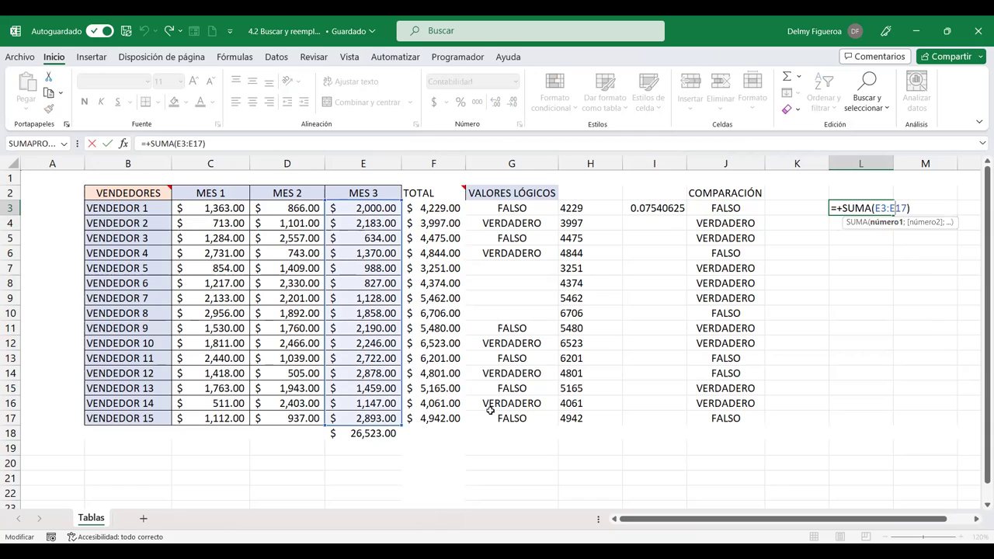
key(F9)
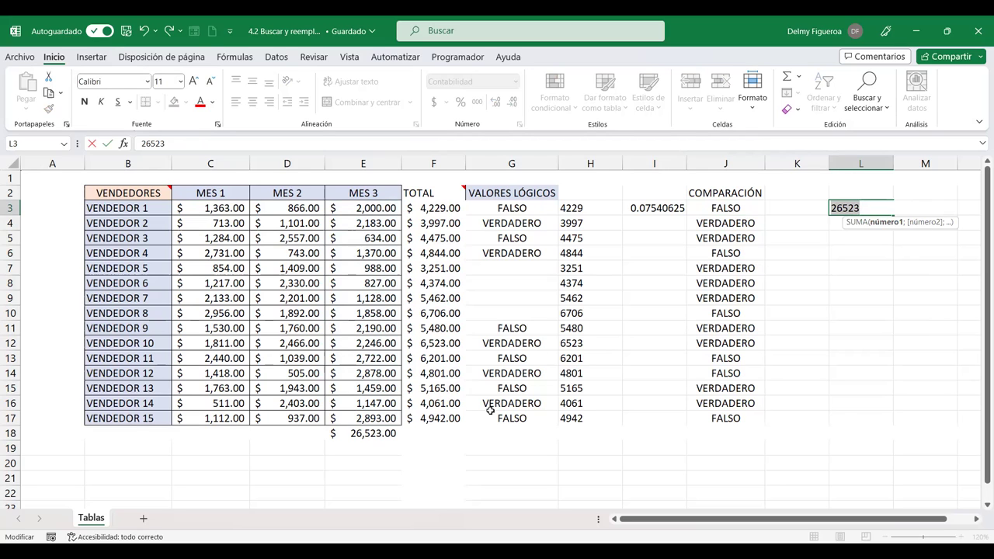
key(Escape)
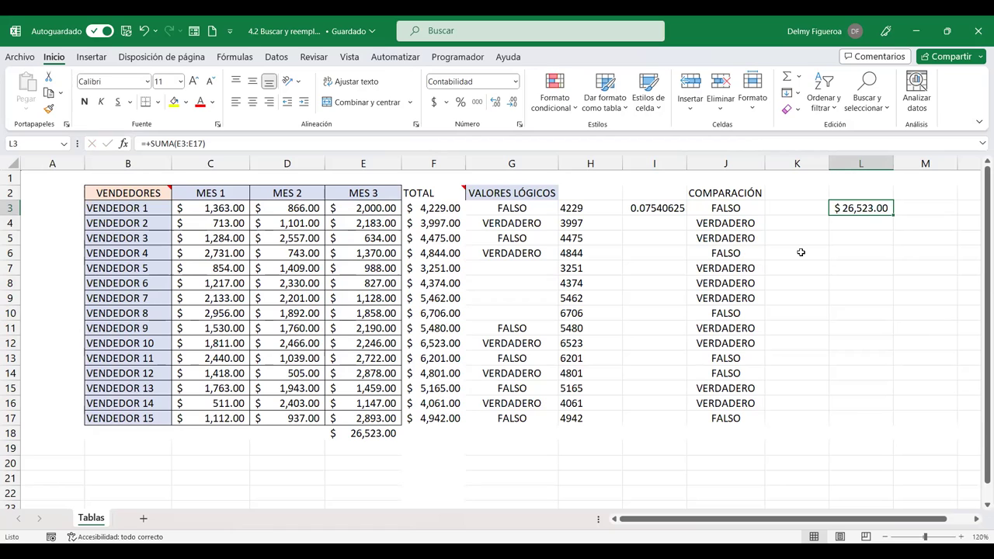
key(F2)
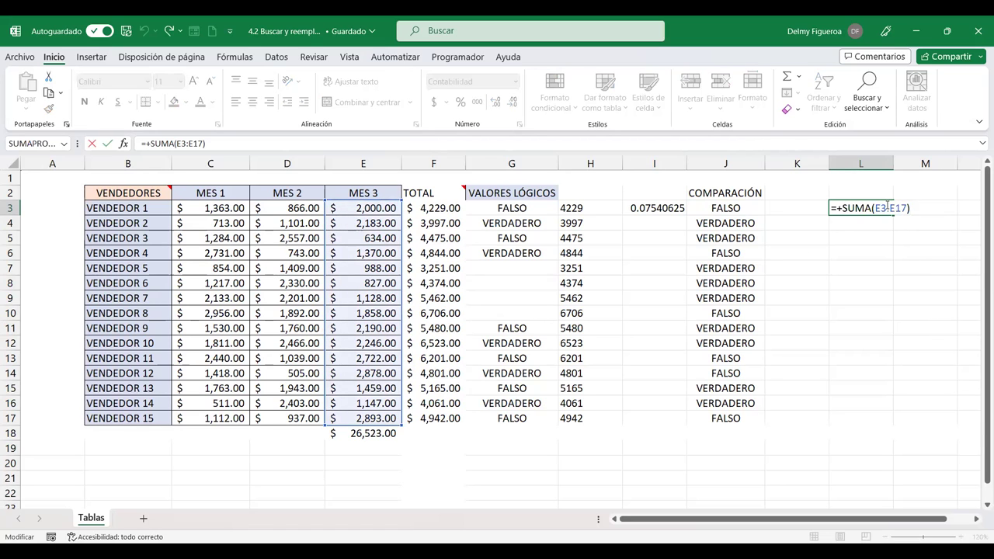
click(889, 208)
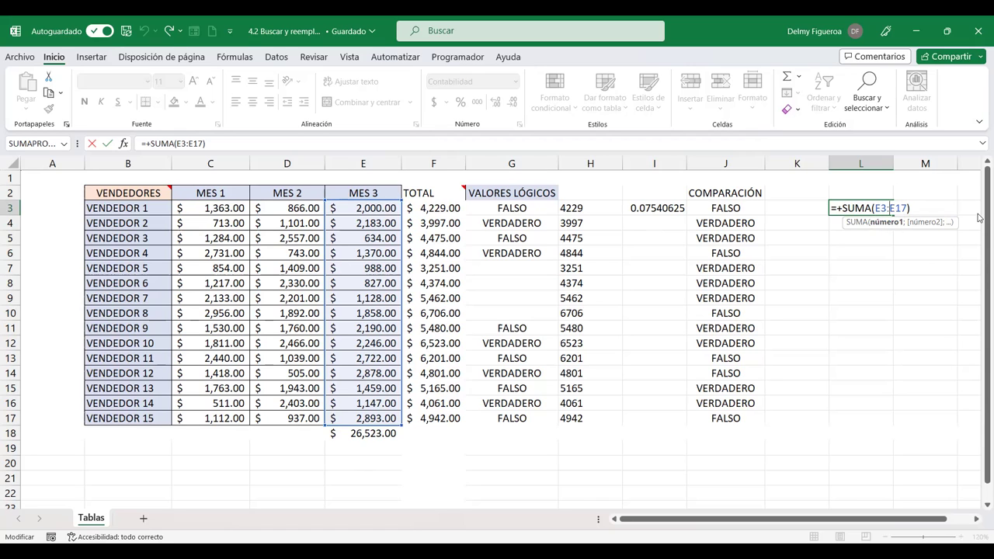
key(F9)
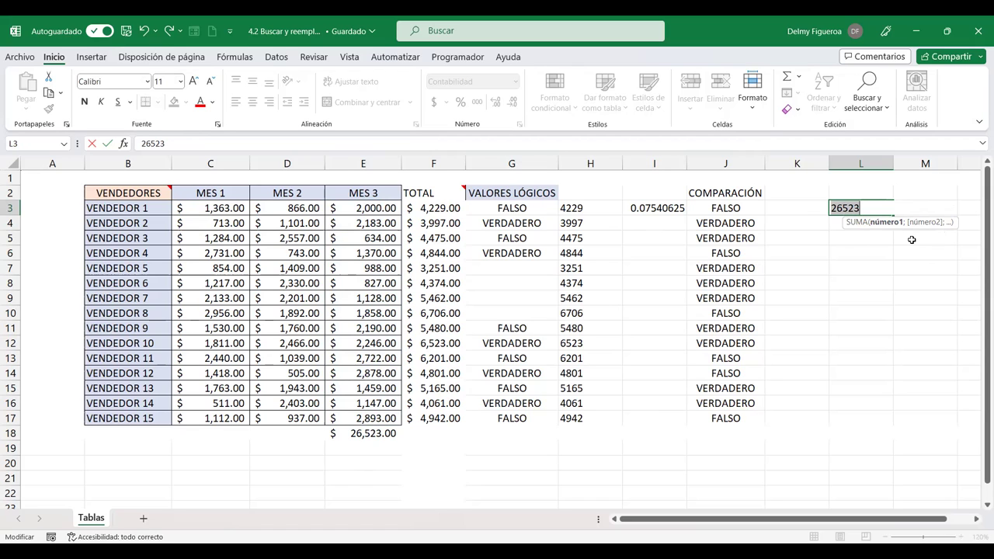
key(Escape)
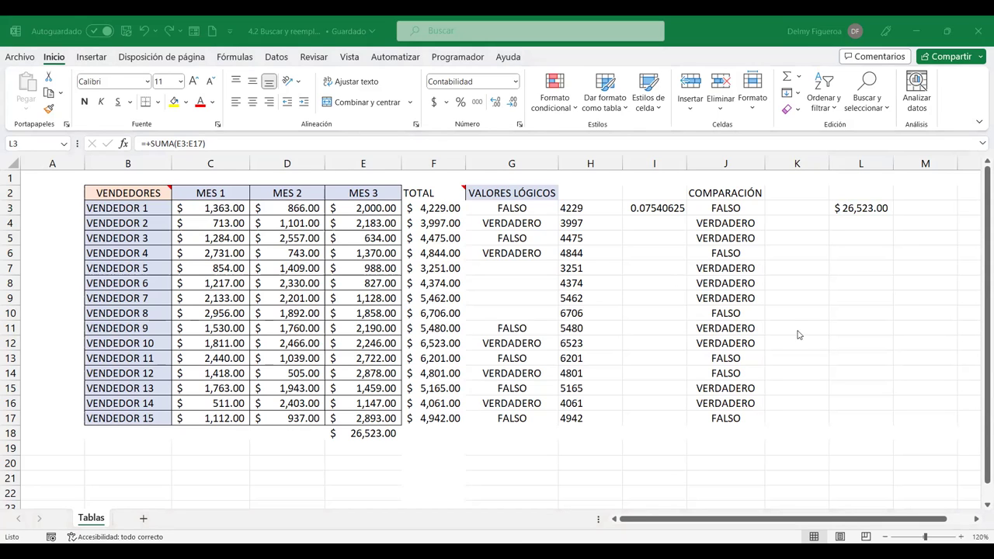
Re-commit L3's =+SUMA(E3:E17) as an array formula, keeping the $26,523.00 total
click(865, 211)
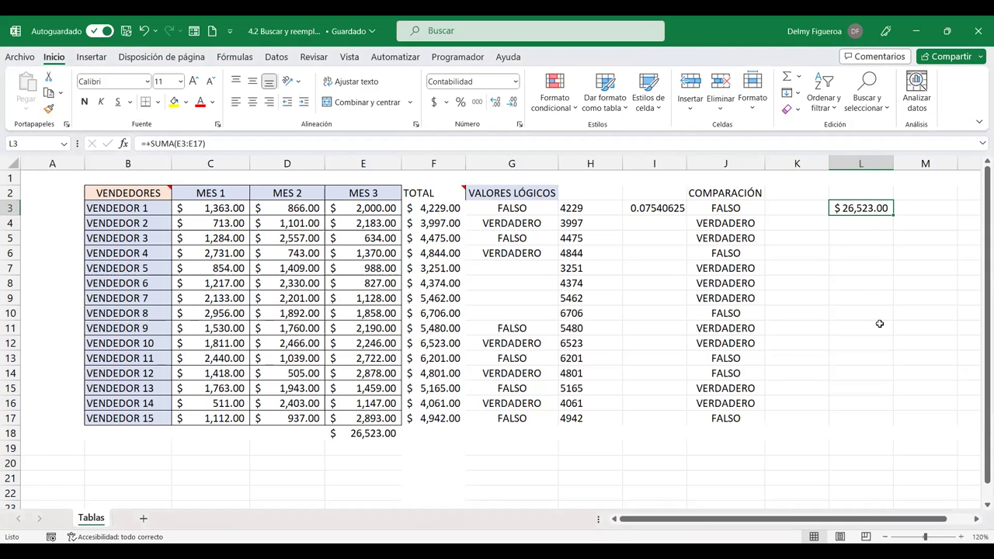
key(F2)
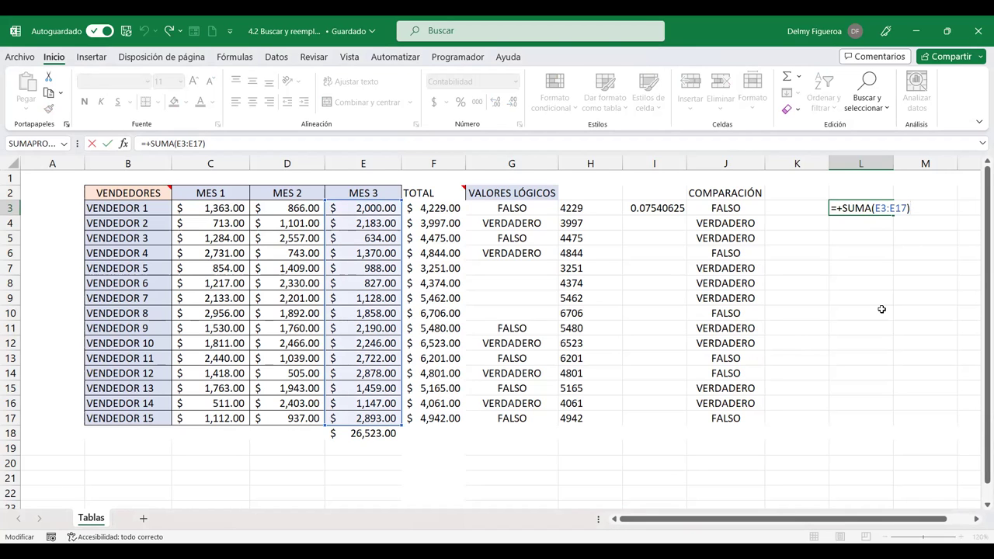
key(ctrl+shift+Return)
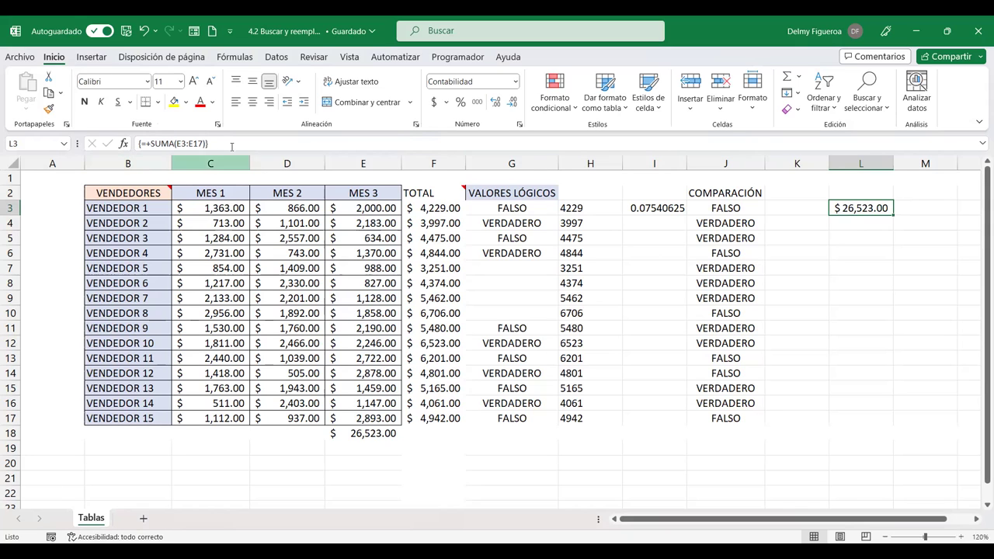
click(139, 143)
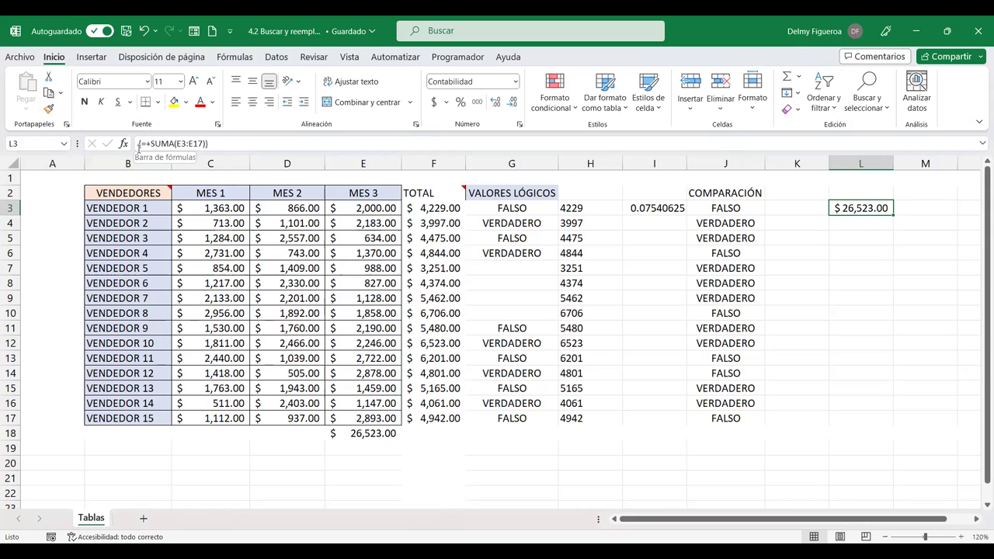
key(ctrl+shift+Return)
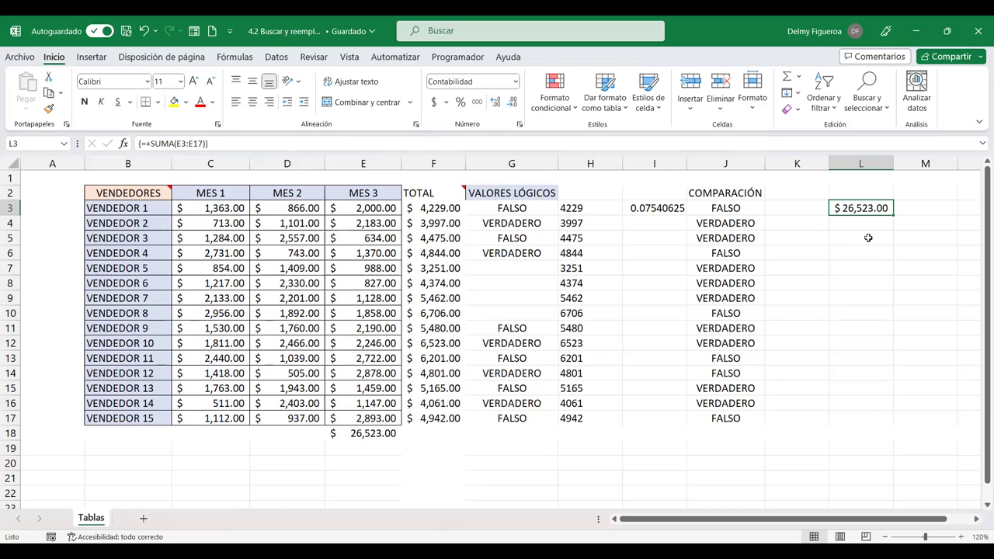
click(868, 237)
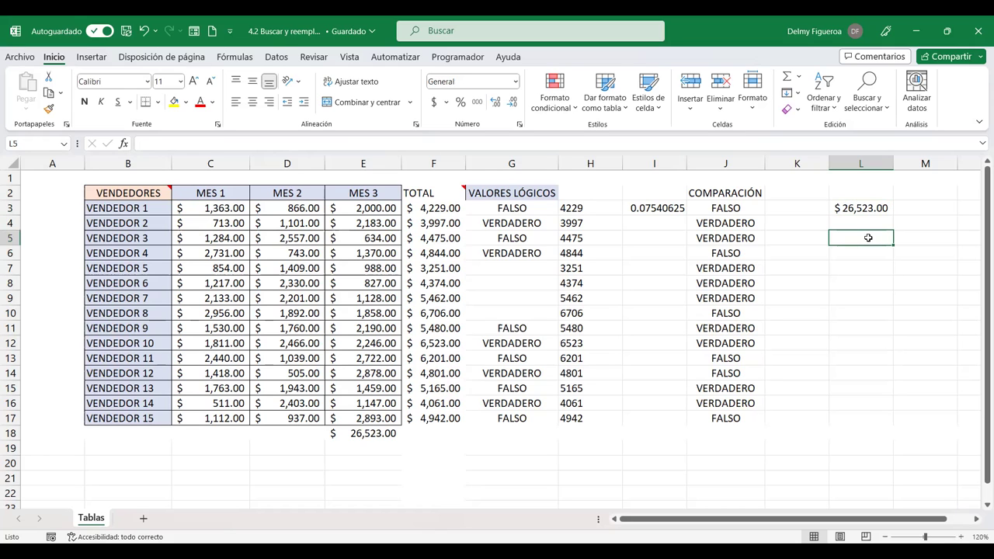
Insert a new empty column G and head it COMISIÓN
click(511, 163)
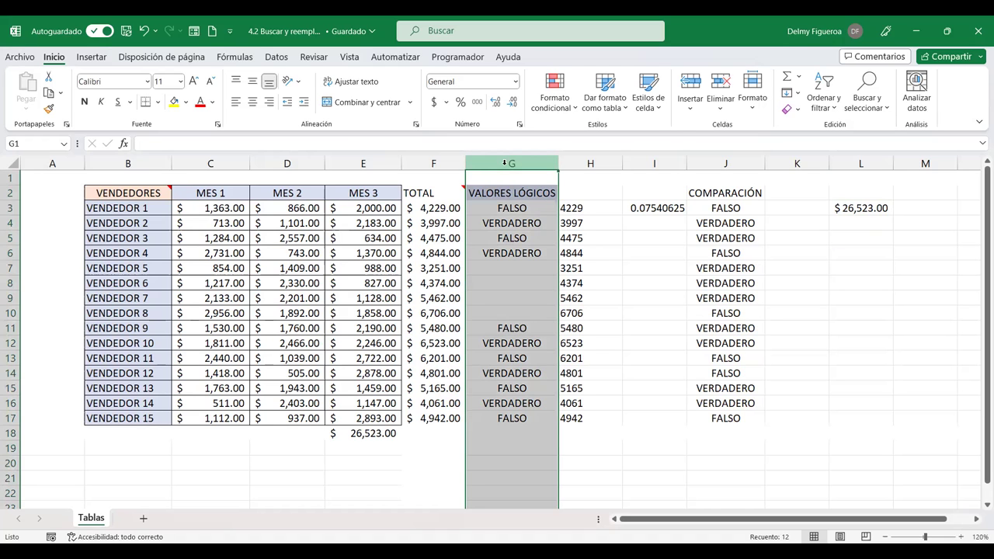
right_click(506, 163)
click(556, 298)
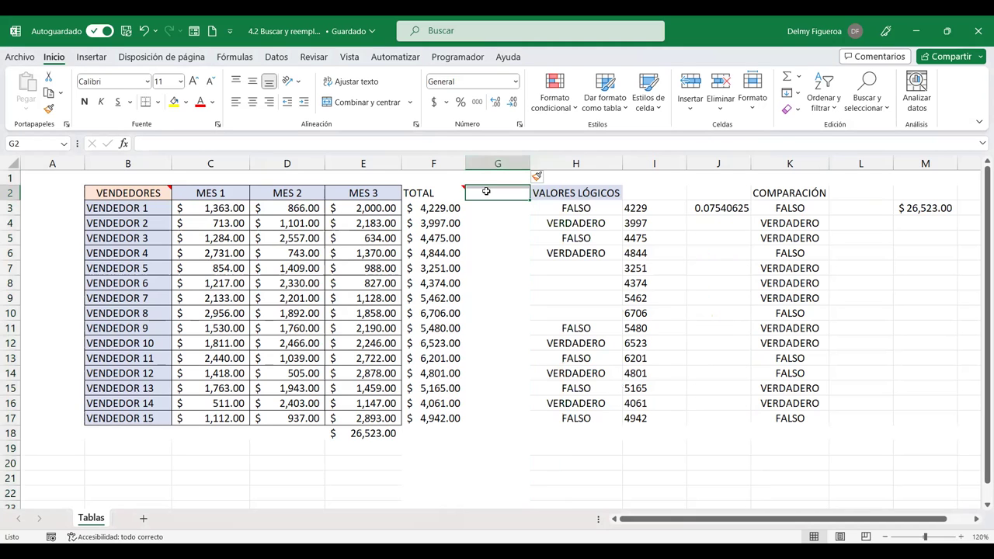
text(COMISIÓN)
key(Return)
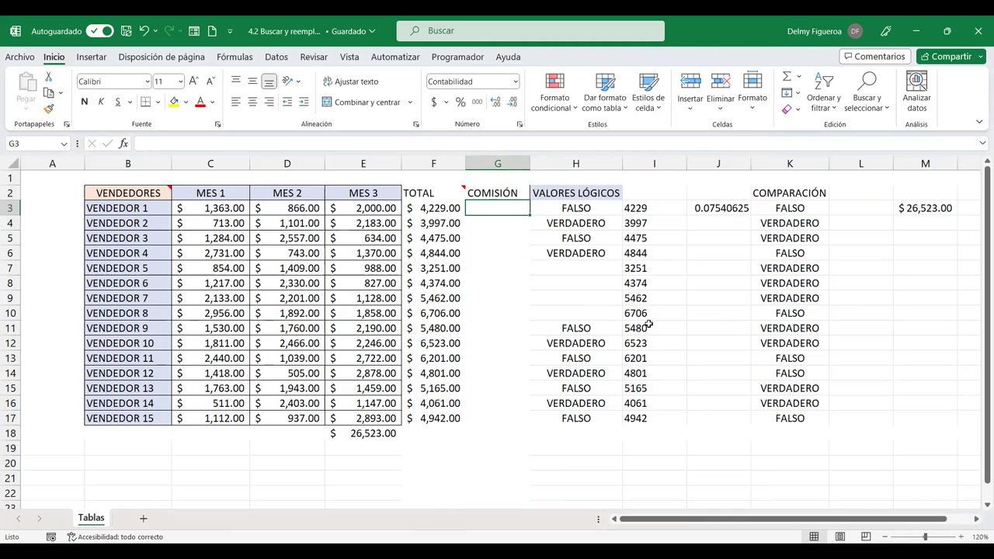
Enter the 2% commission formula =+F3*2% in G3 and copy it through G17
text(+)
click(436, 206)
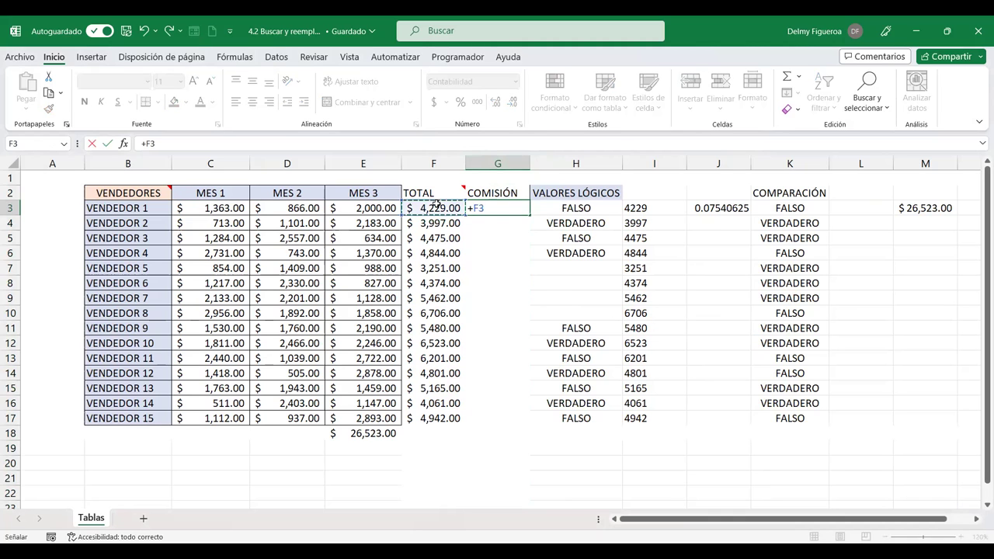
text(*2)
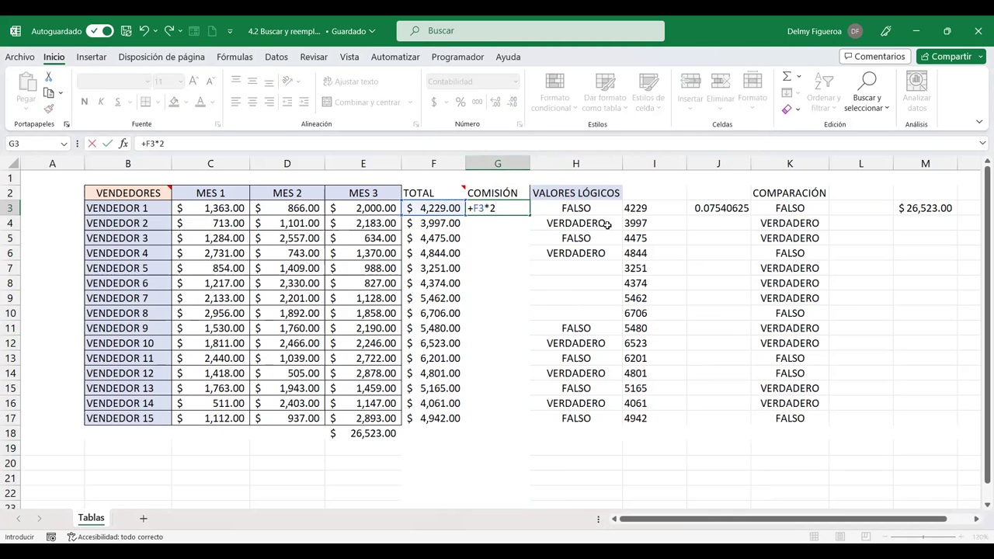
text(%)
key(Return)
key(Up)
key(ctrl+c)
key(Down)
key(shift+Down)
key(shift+Down)
key(shift+Down)
key(shift+Down)
key(shift+Down)
key(shift+Down)
key(shift+Down)
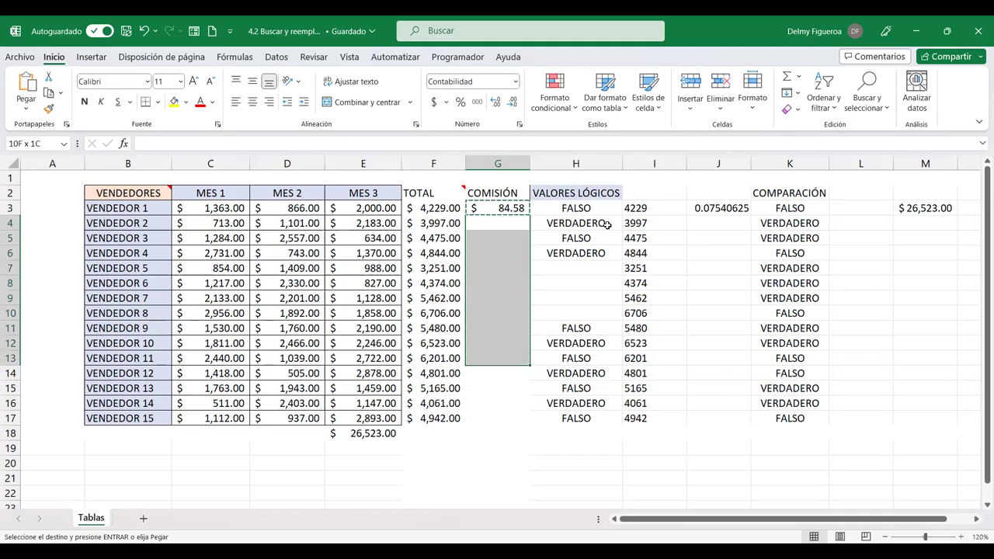
key(shift+Down)
key(shift+Down)
key(shift+Down)
key(Return)
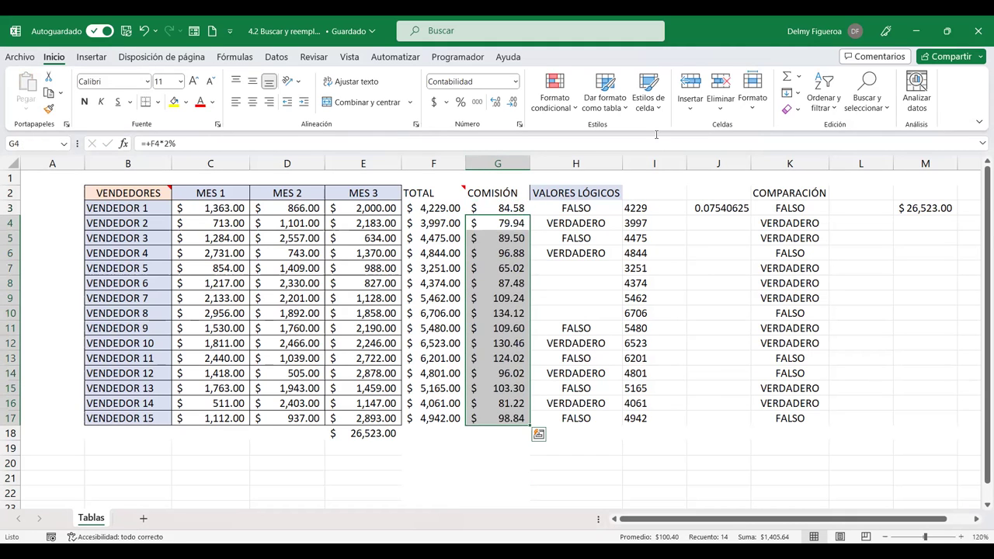
click(500, 206)
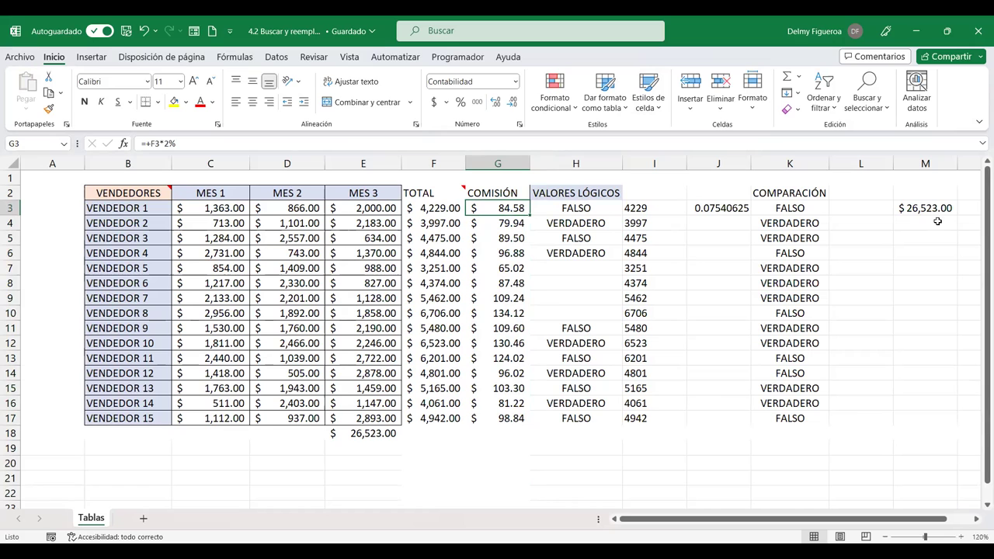
click(937, 221)
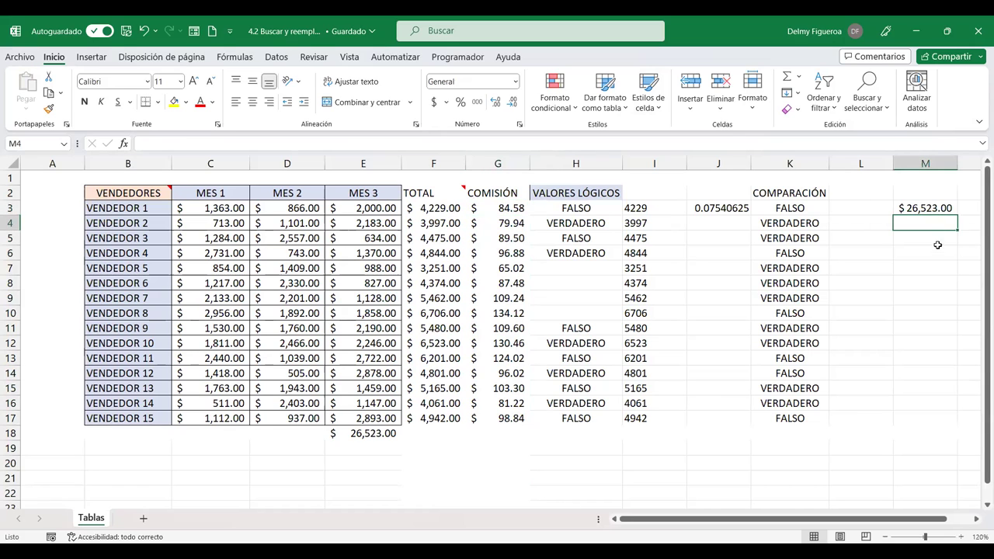
Enter +SUMA(F3:F17*G3:G17) in M5 as an array formula multiplying TOTAL by COMISIÓN
click(931, 235)
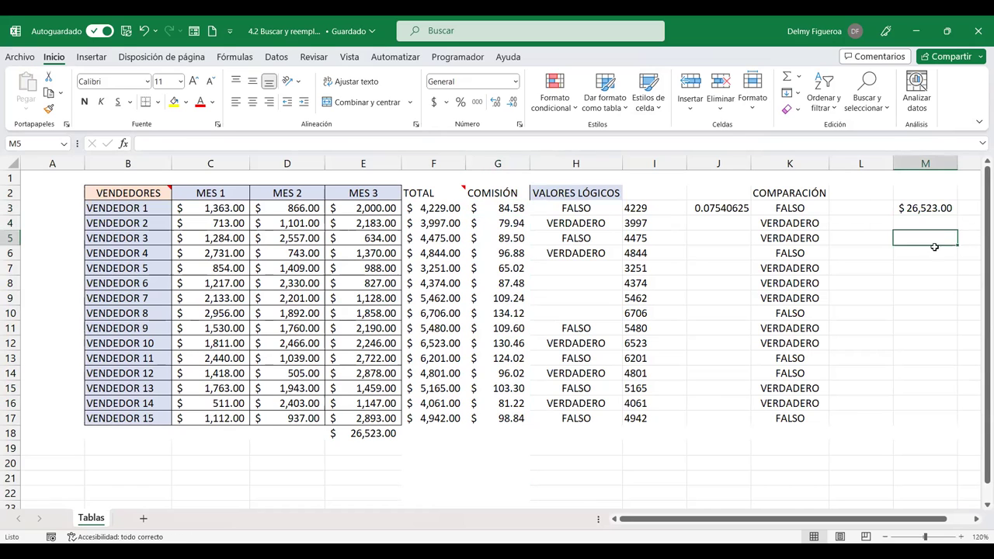
text(+)
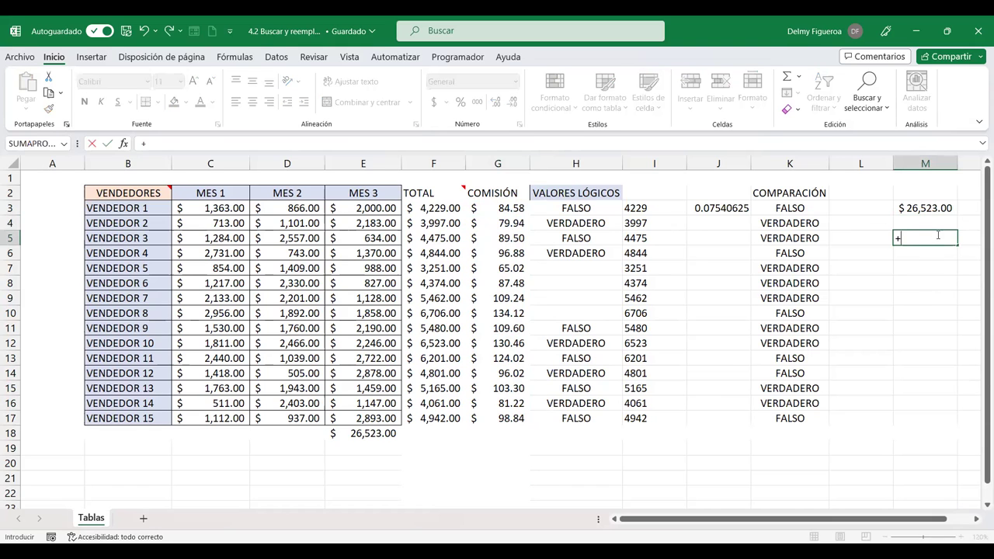
text(SUMA)
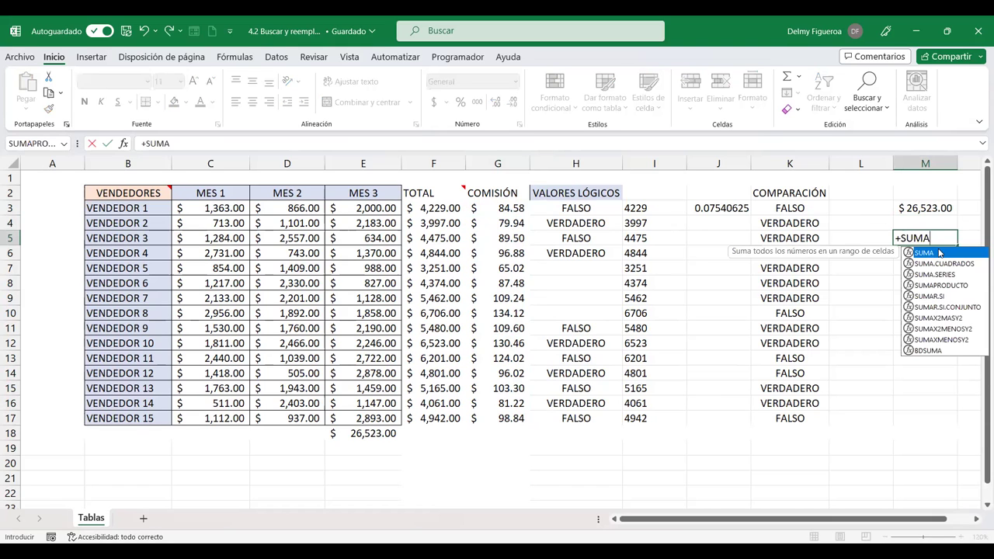
text(()
click(976, 519)
click(976, 519)
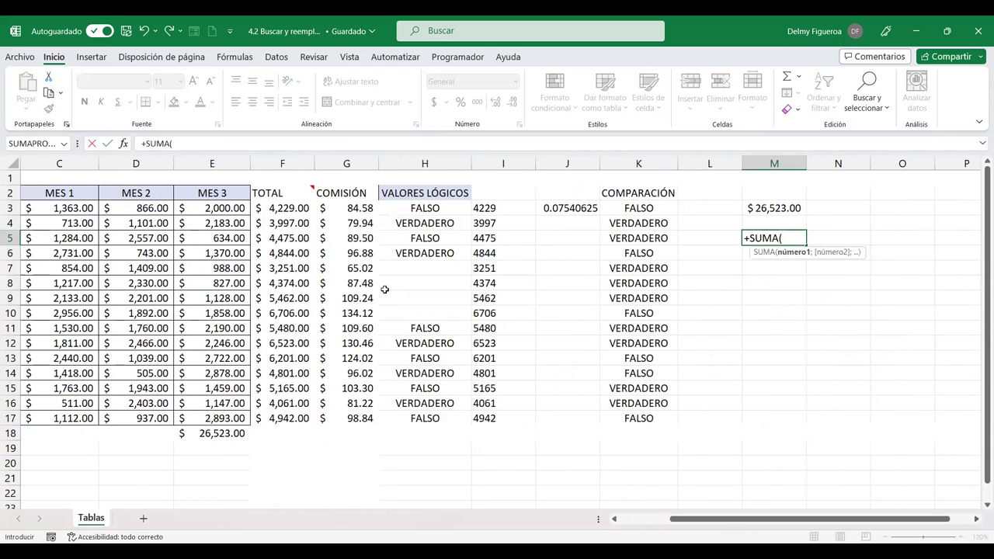
drag(289, 208, 293, 419)
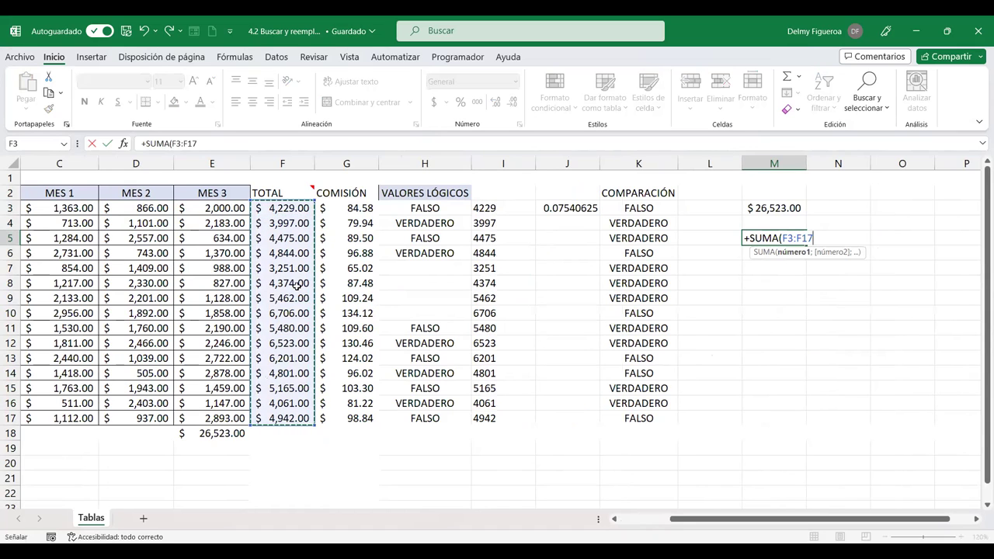
key(F8)
text(*)
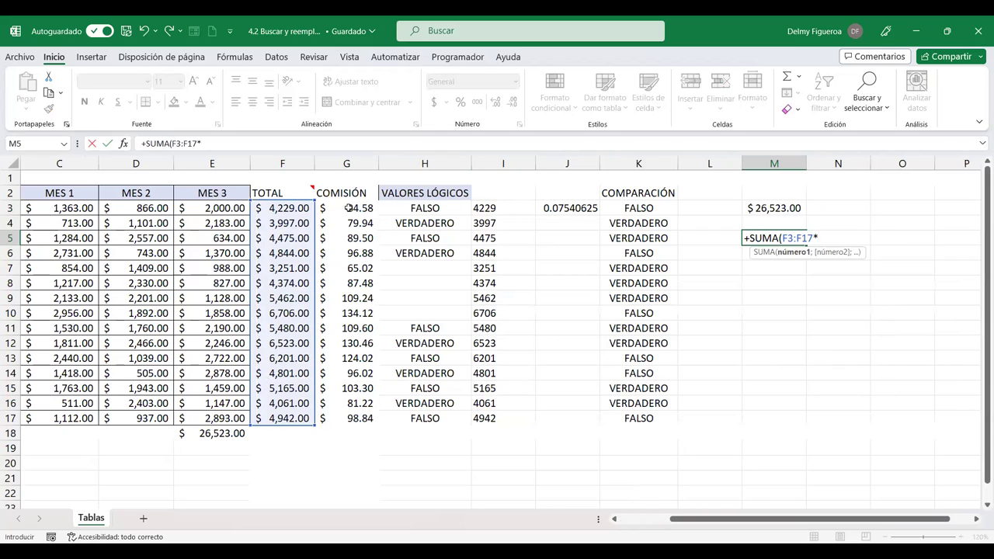
drag(349, 208, 347, 417)
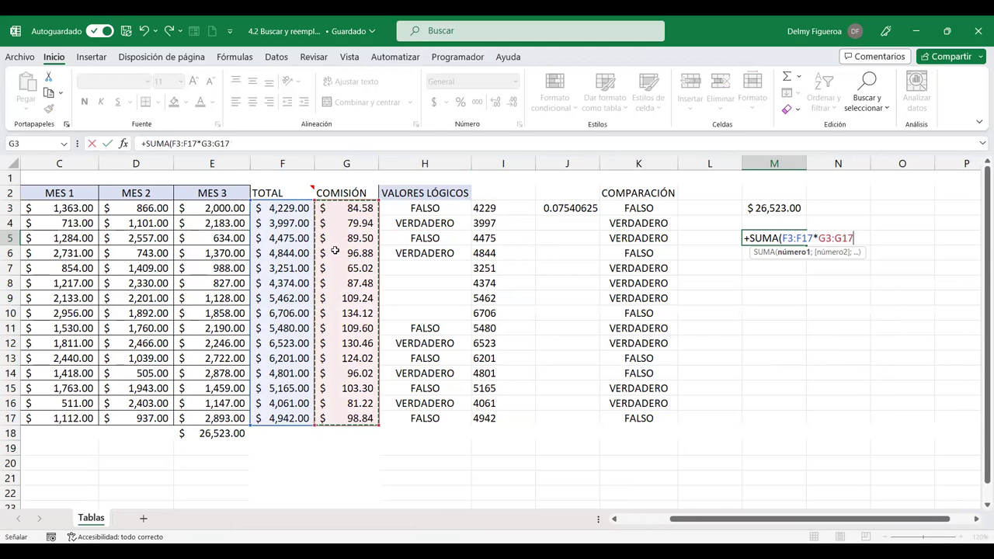
text())
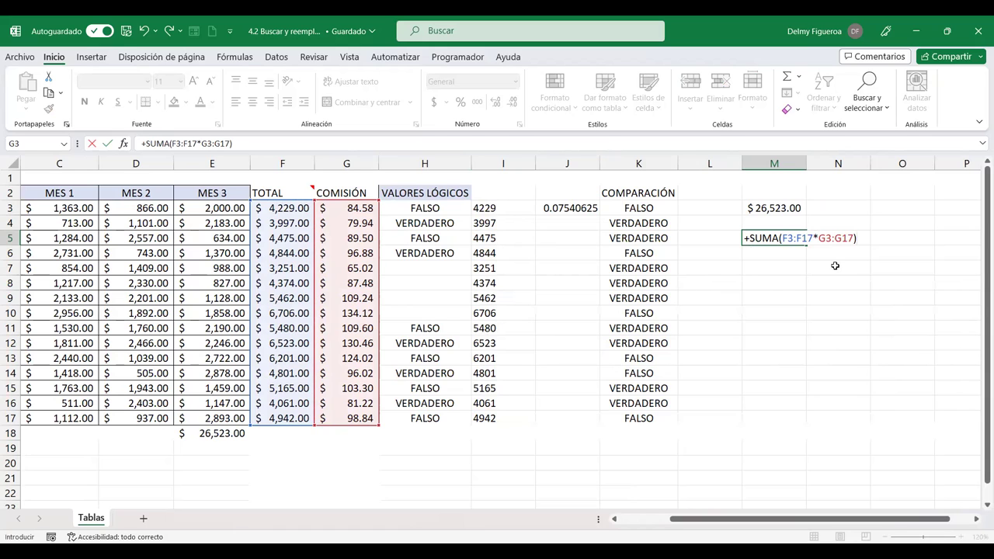
key(ctrl+shift+Return)
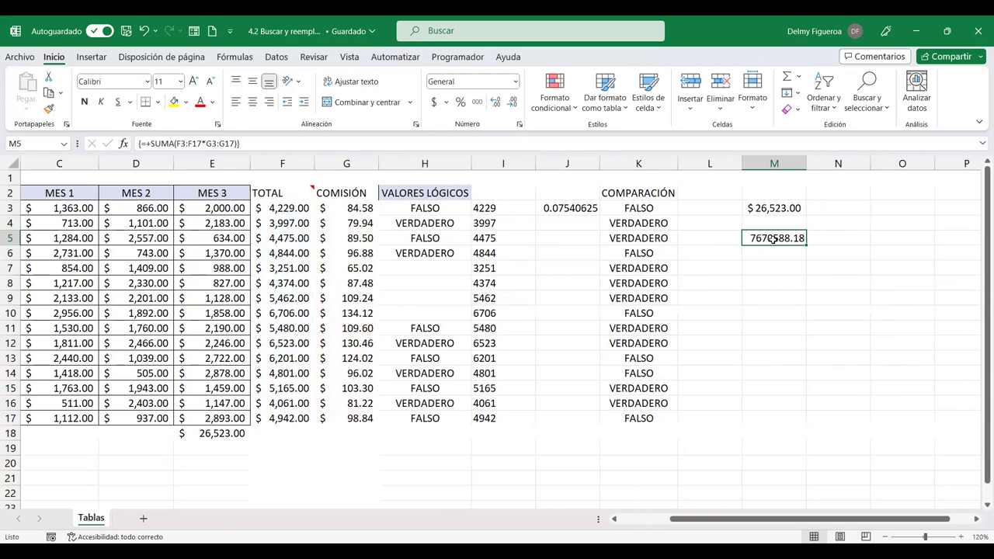
Format M5 as accounting currency and preview its $7,670,588.18 result with F9, leaving the formula unchanged
click(434, 102)
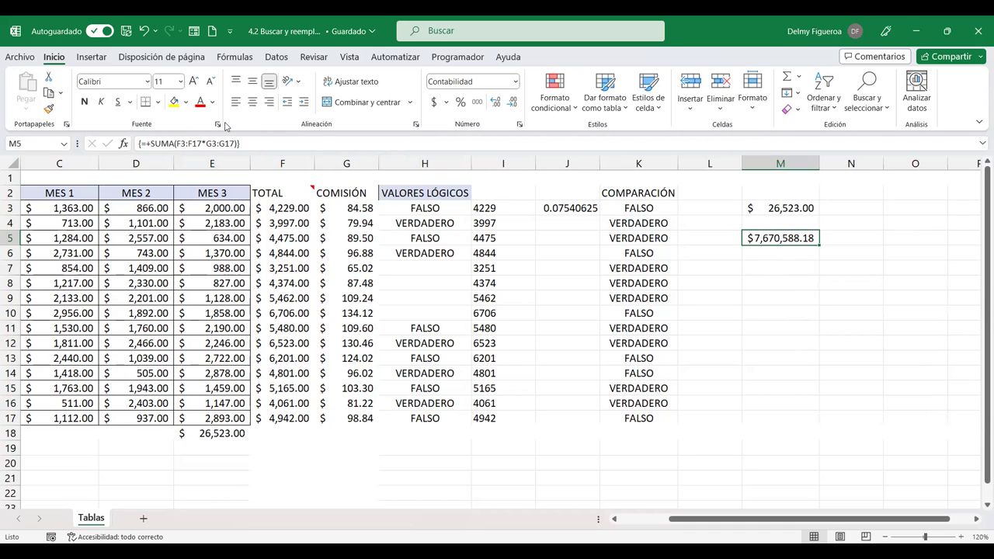
key(F2)
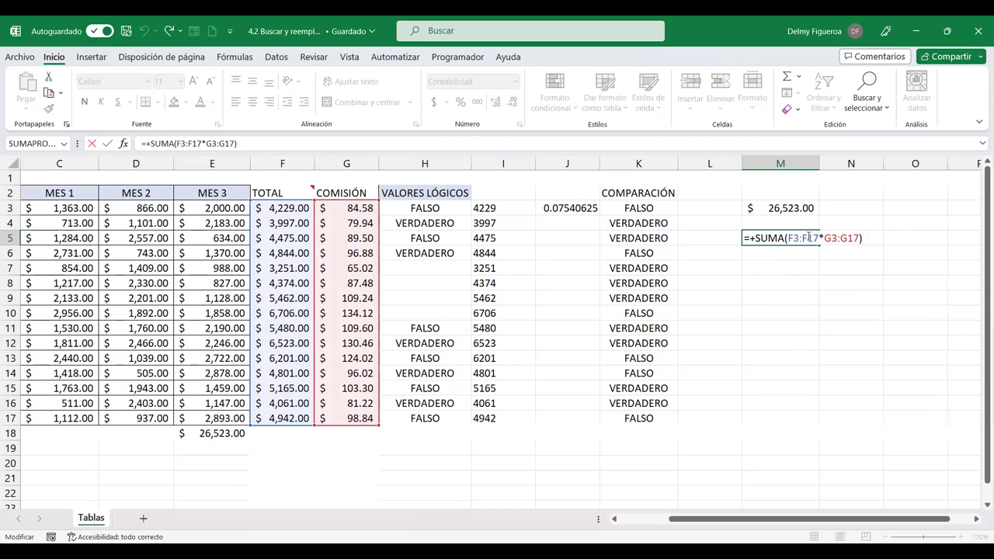
click(829, 239)
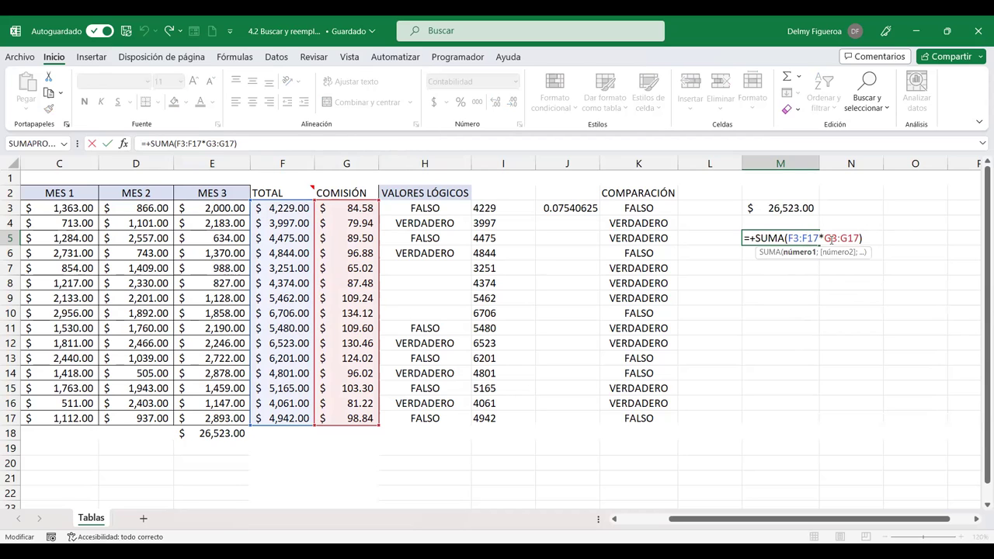
key(F9)
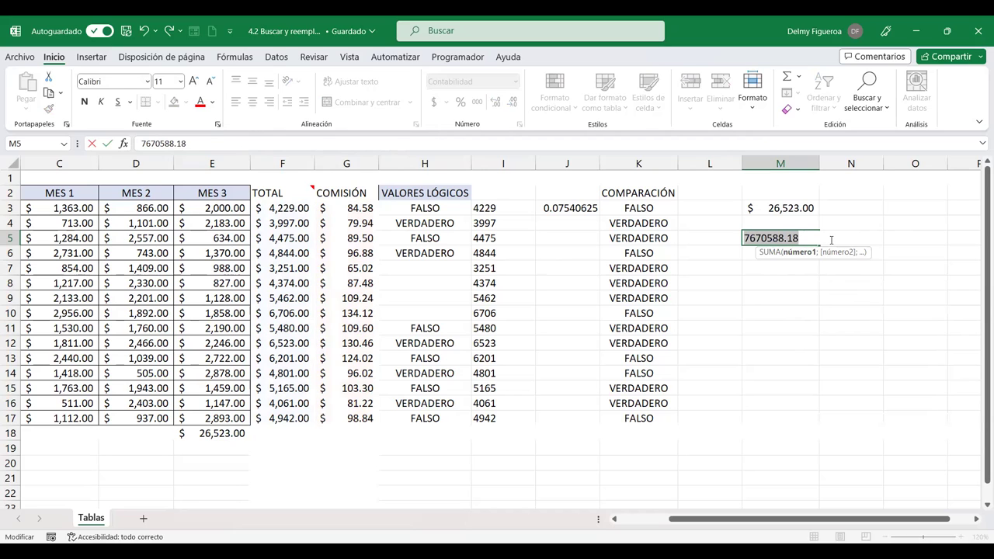
key(Escape)
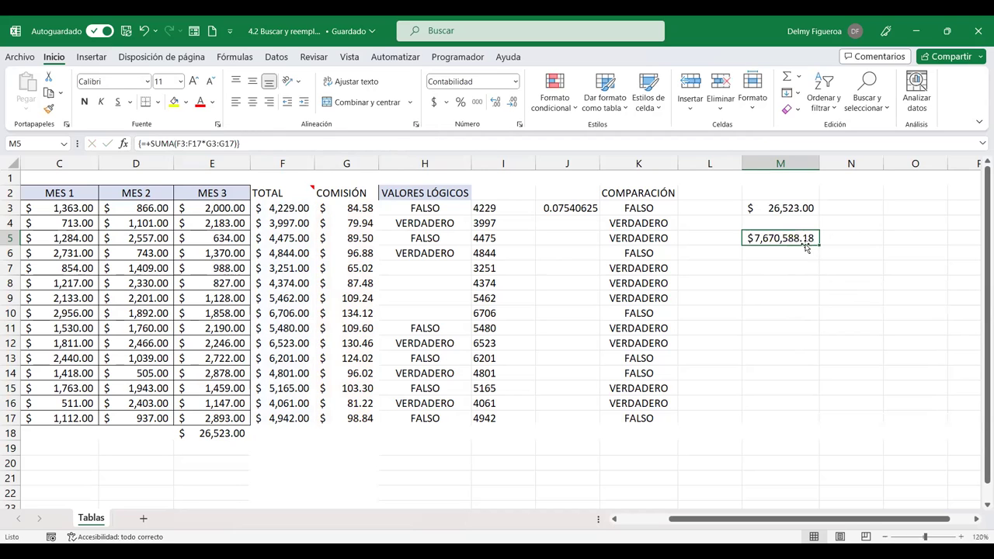
click(804, 252)
click(815, 239)
click(285, 431)
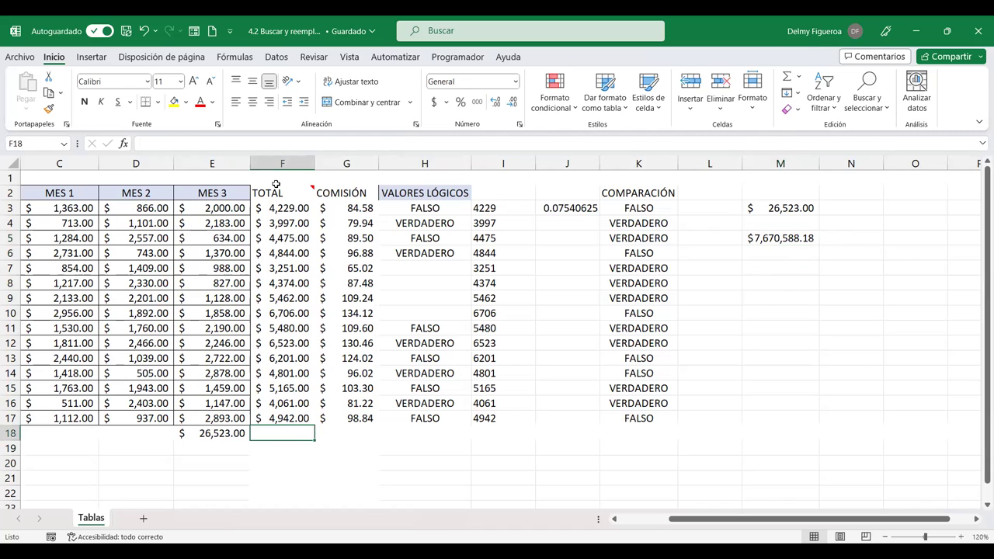
AutoSum row 18 to total TOTAL ($74,511.00) and COMISIÓN (1490.22)
click(787, 76)
key(Return)
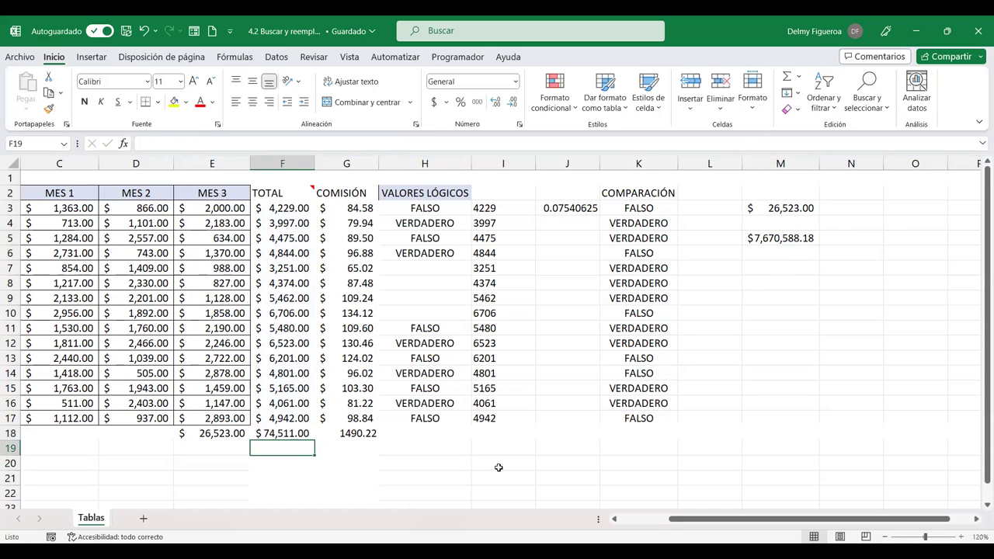
click(326, 431)
drag(295, 431, 348, 432)
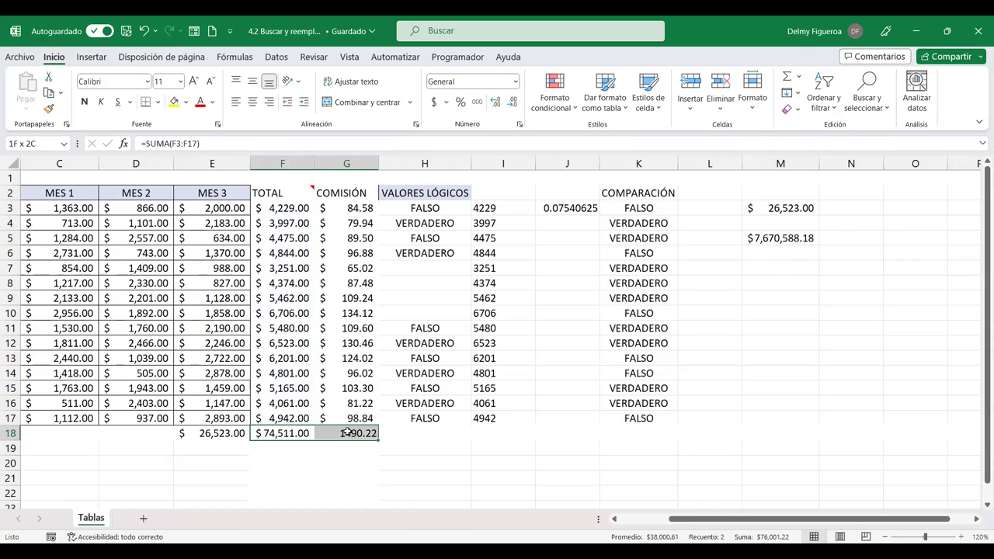
Enter =+F18*G18 in F19 to multiply the two totals, giving 111037782
click(289, 447)
text(+)
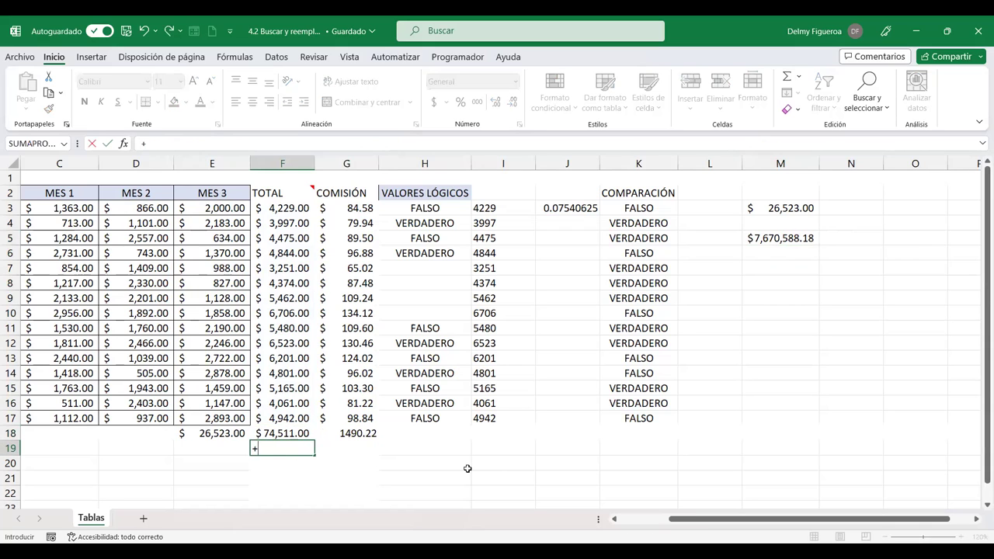
click(299, 432)
text(*)
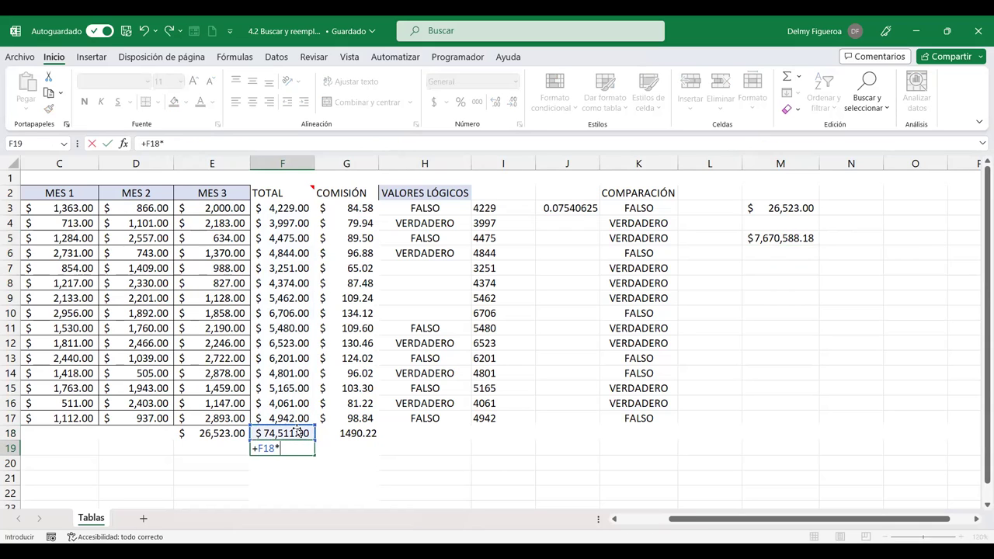
click(358, 433)
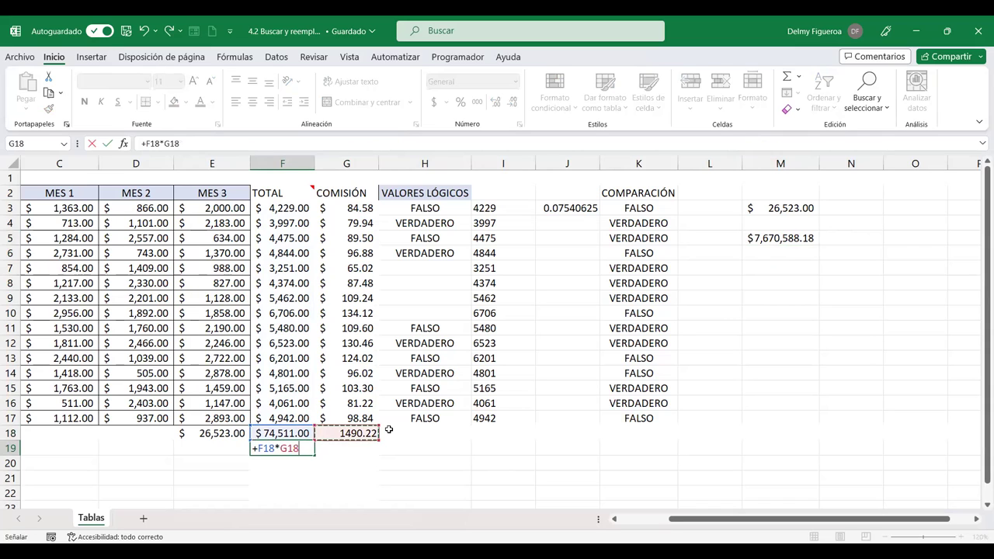
key(Return)
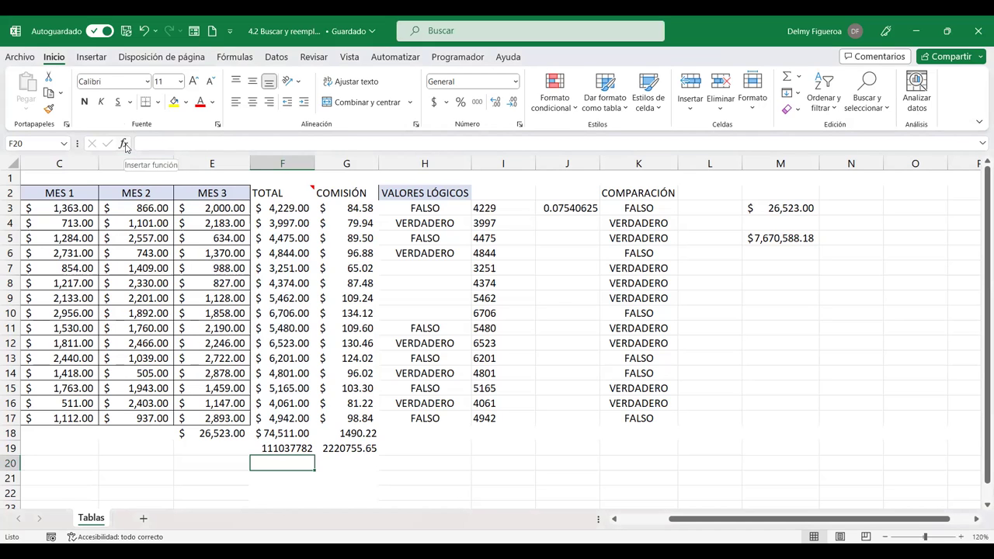
click(125, 145)
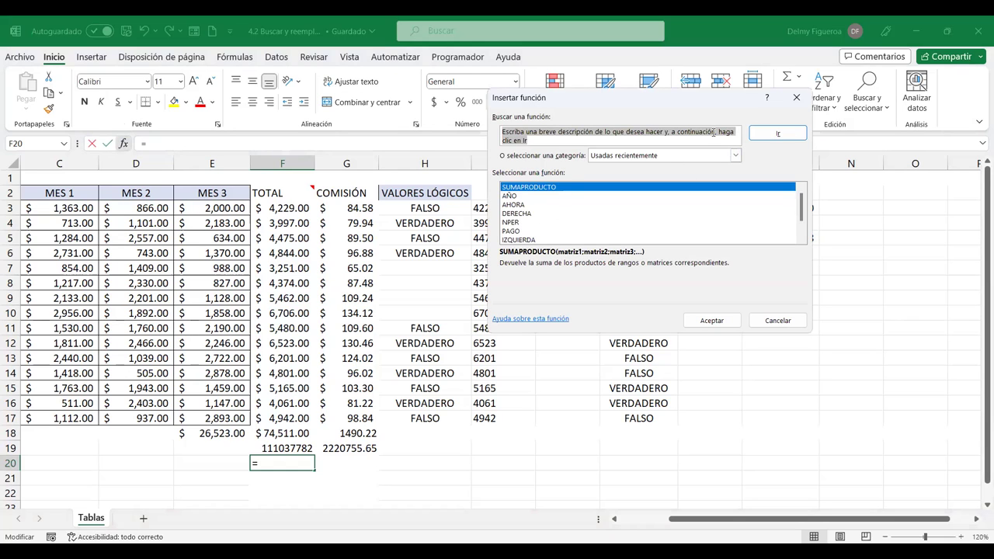
text(SU)
key(Return)
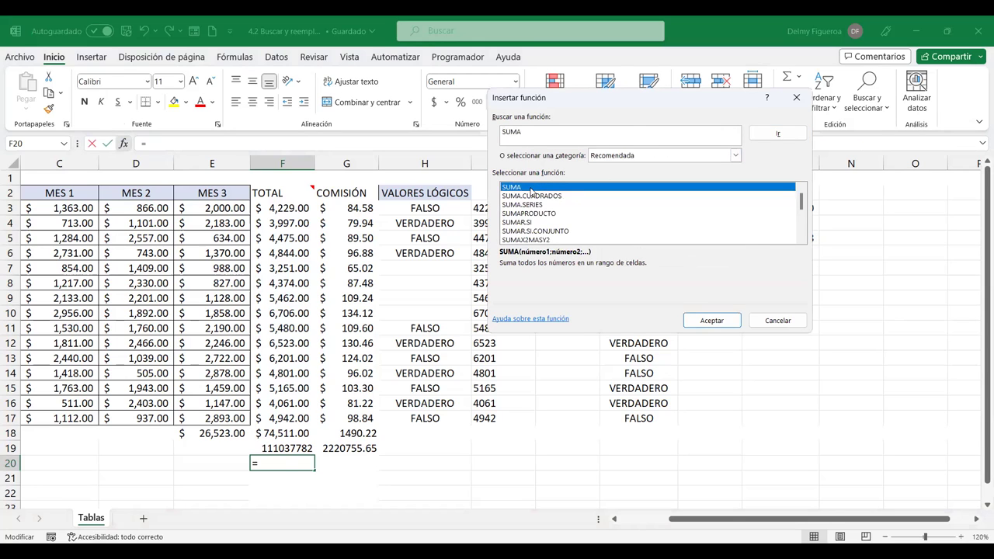
double_click(531, 188)
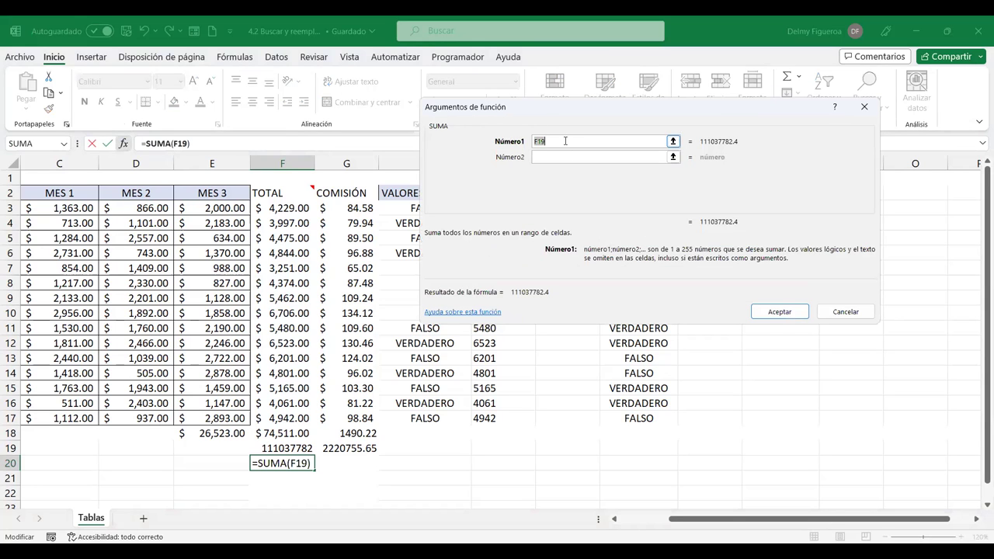
click(553, 156)
click(555, 171)
click(555, 171)
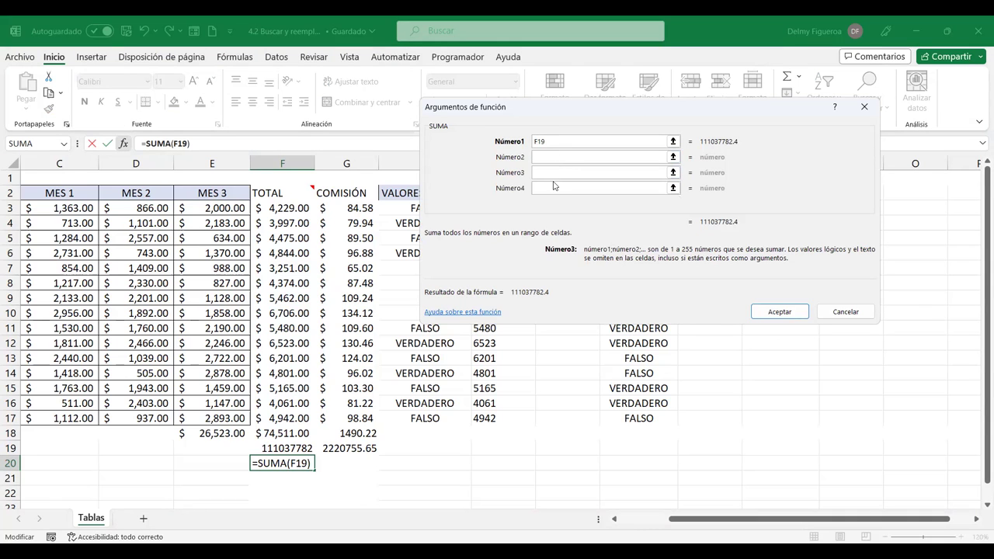
click(843, 315)
click(781, 284)
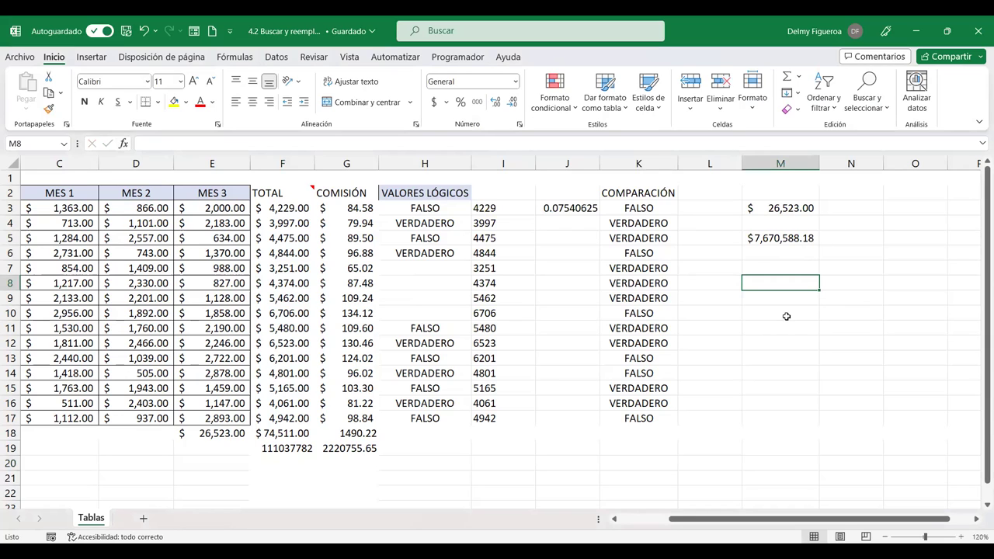
Compare F19's +F18*G18 with M5's array formula, then open Buscar y seleccionar from empty M7
click(308, 448)
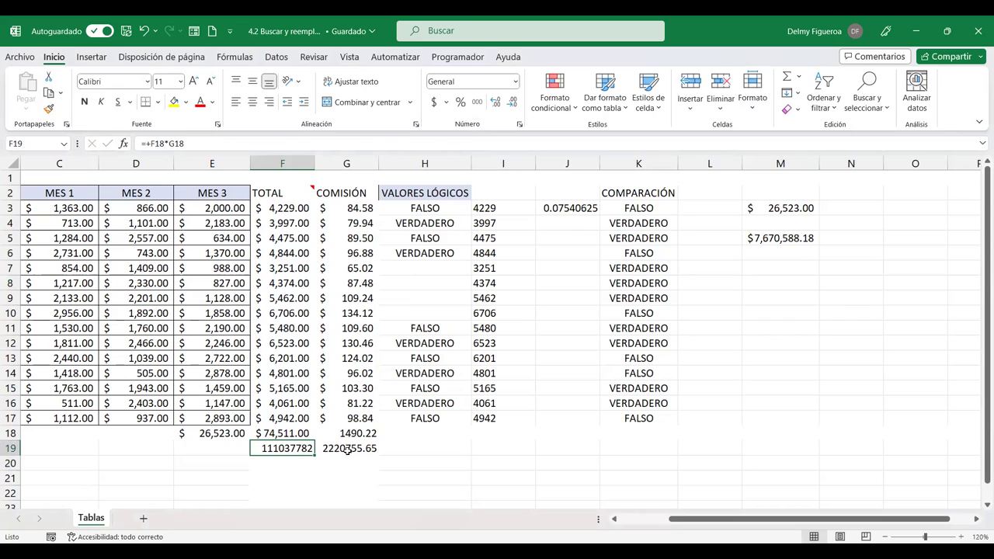
click(788, 238)
click(298, 449)
click(775, 238)
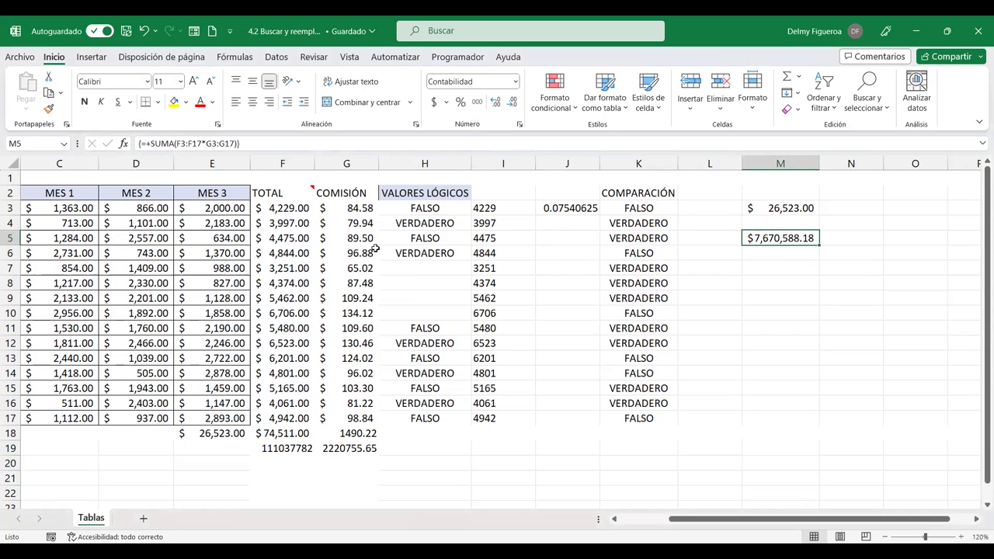
key(F2)
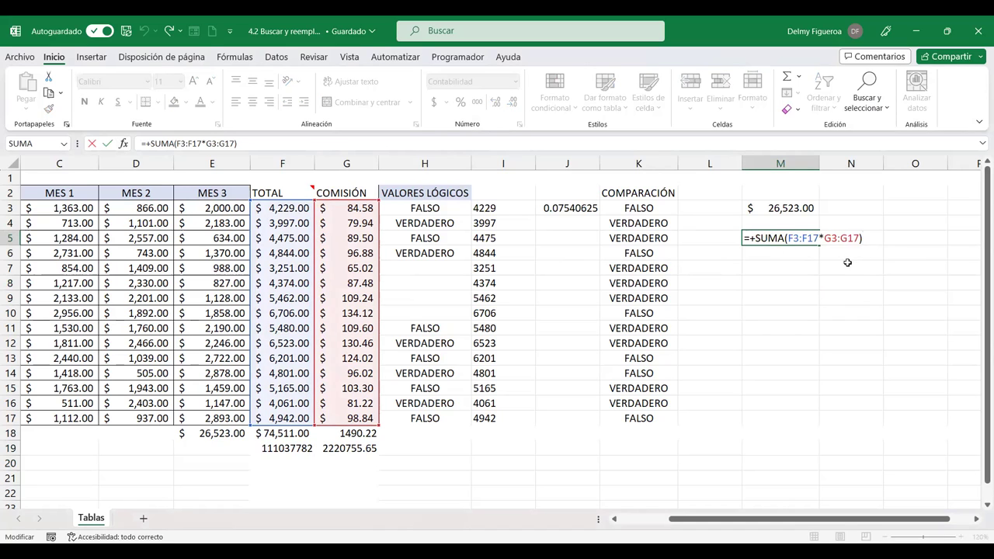
click(790, 266)
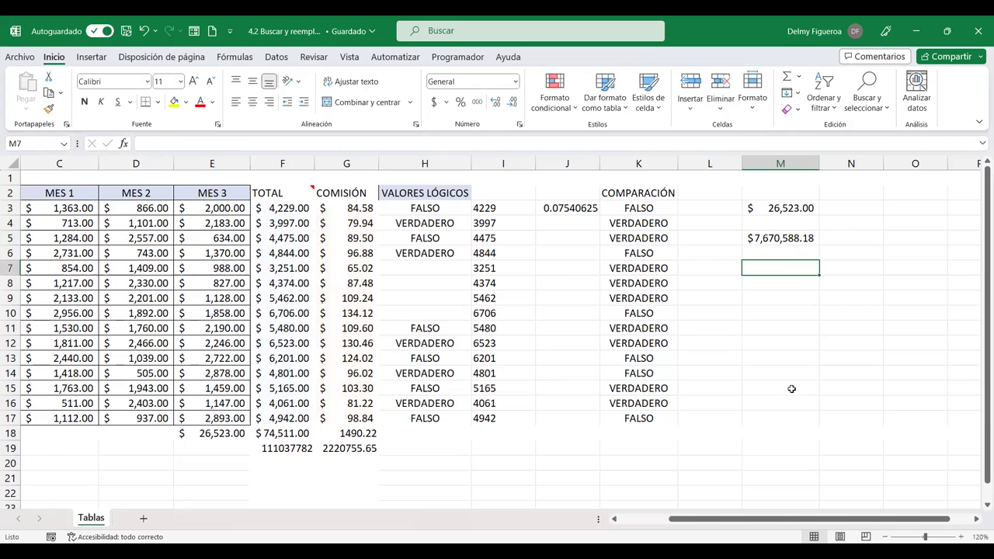
click(872, 101)
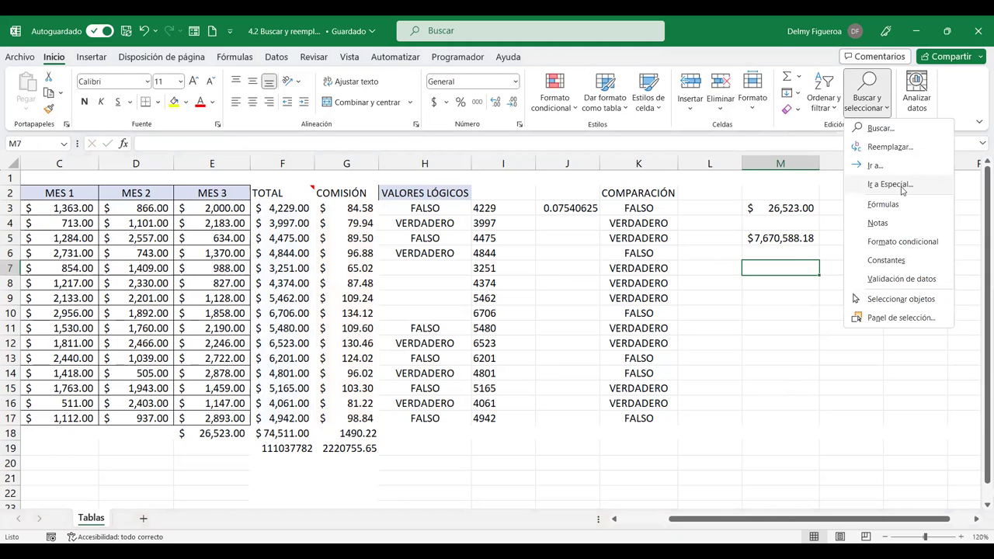
Run Ir a Especial with Matriz actual from M7, dismiss 'No se encontraron celdas', then select M5
click(890, 184)
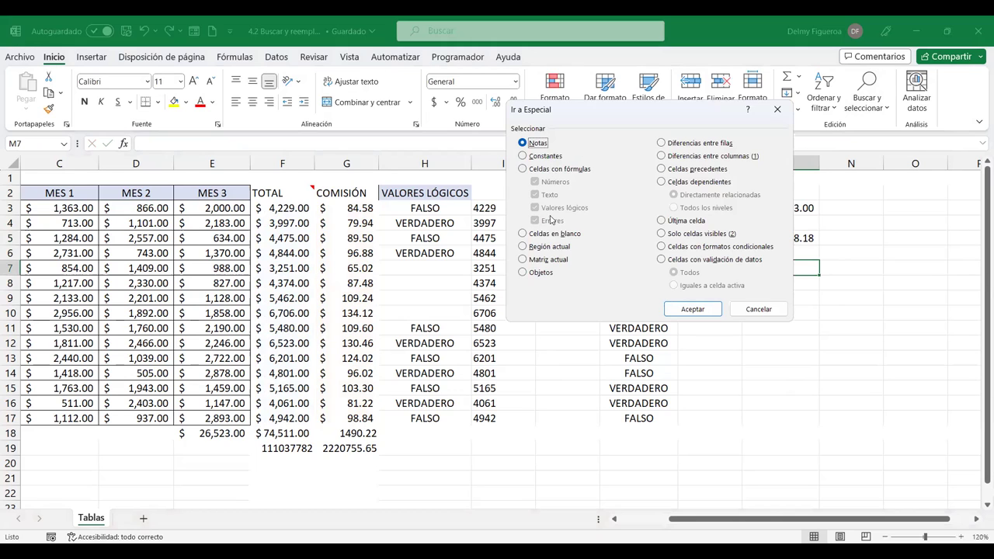
click(549, 260)
click(704, 309)
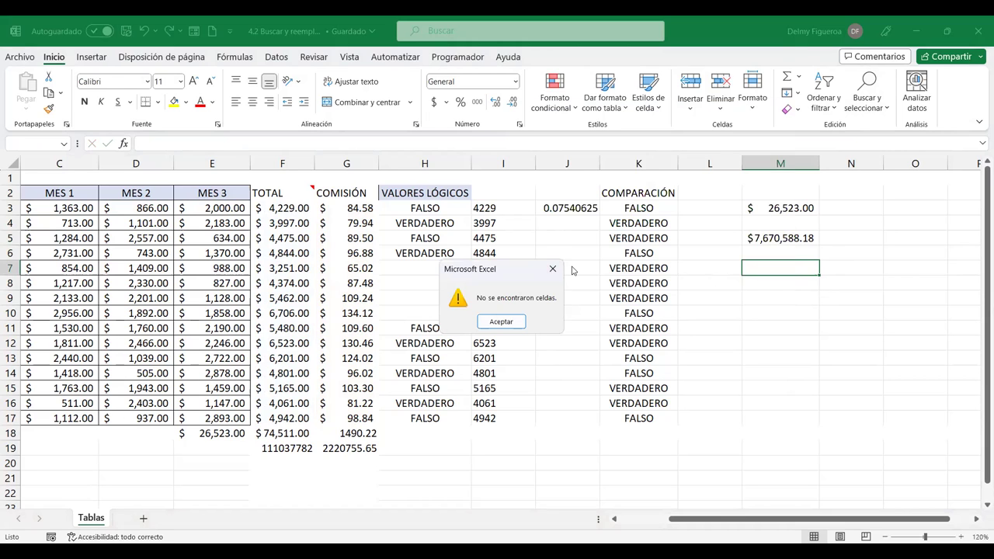
click(553, 269)
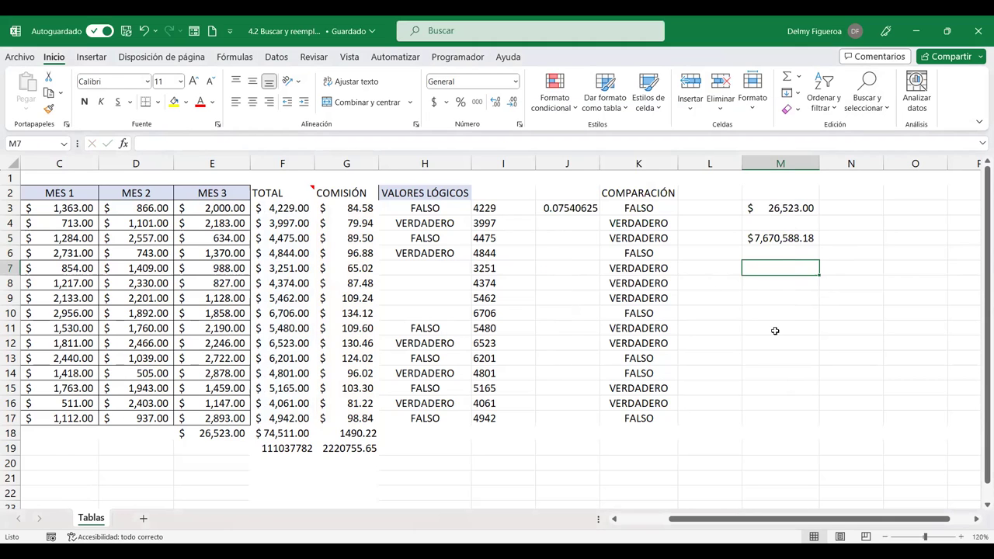
click(785, 244)
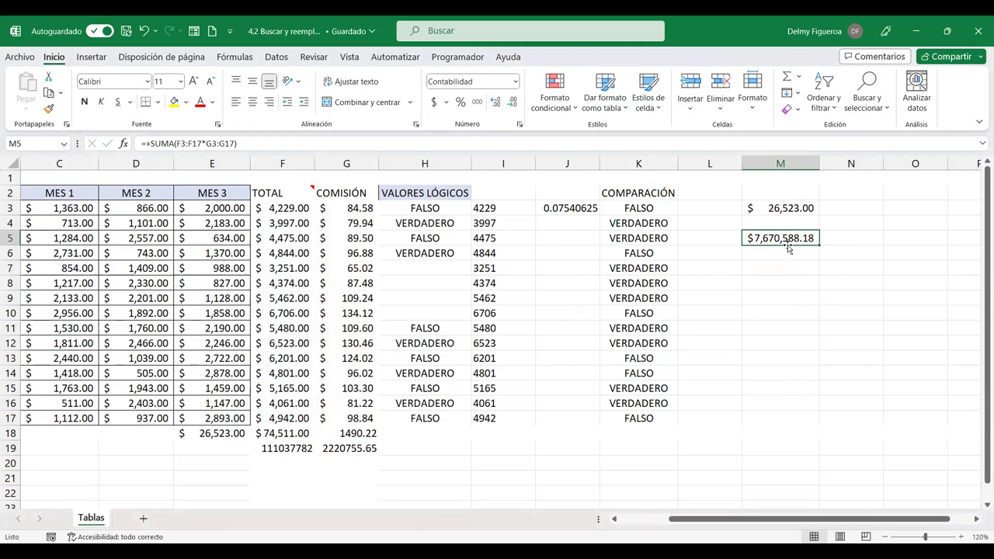
Try entering {=F3} as an array formula in N3 alone, then clear it
click(858, 209)
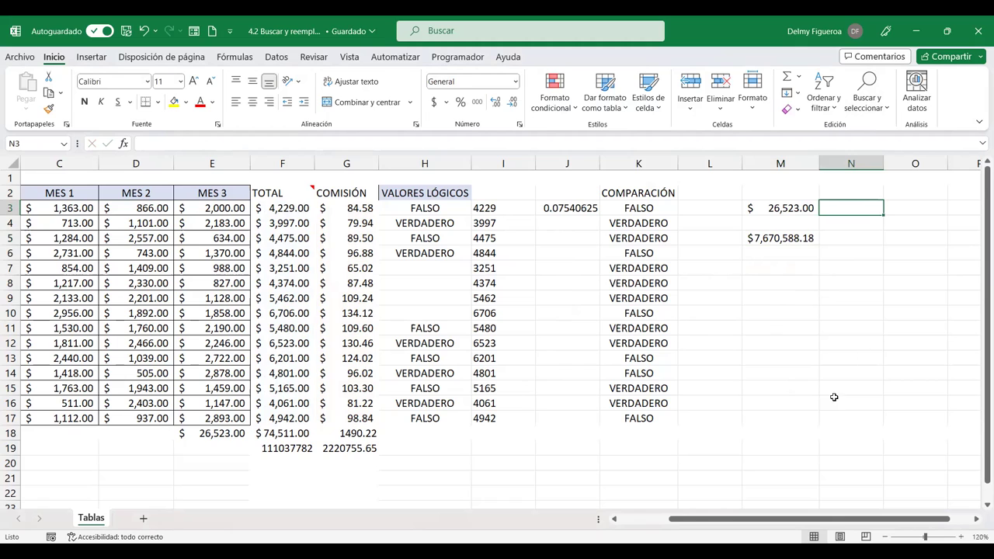
text(=)
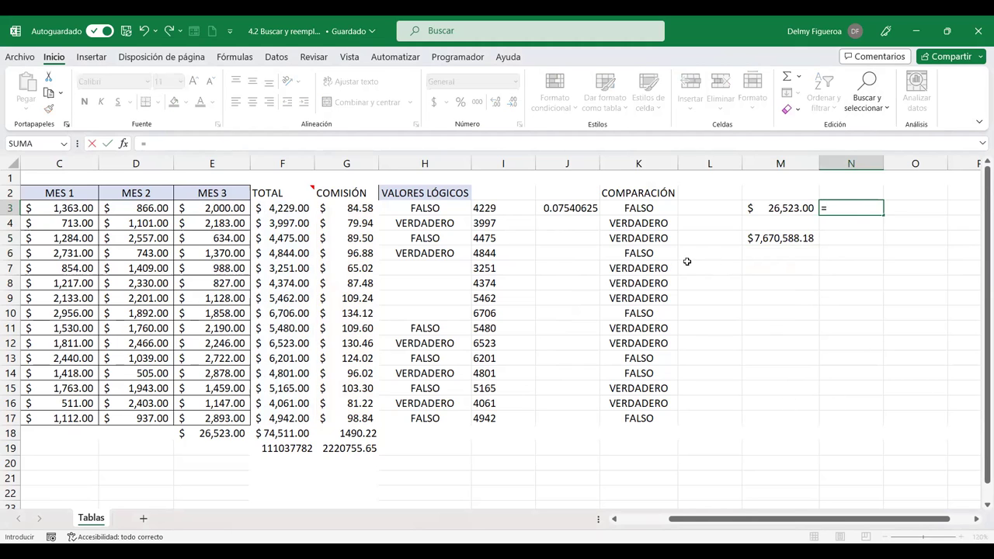
click(288, 208)
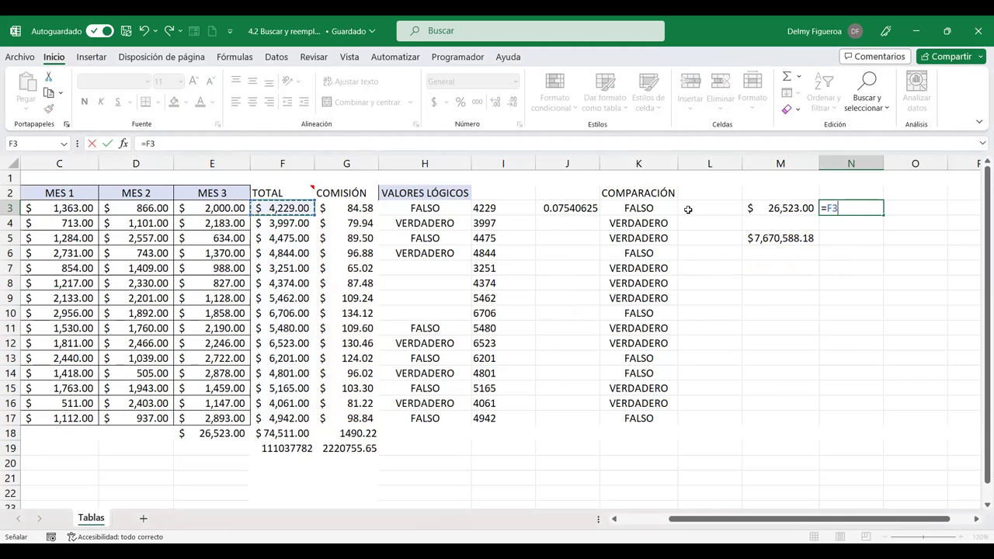
key(ctrl+shift+Return)
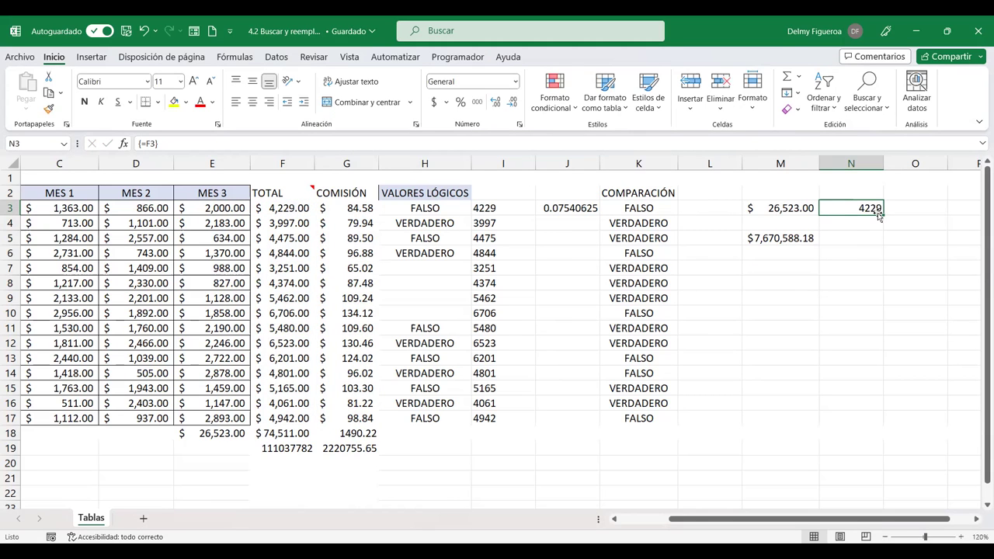
key(Delete)
Select N3:N17 and enter {=F3} as one multi-cell array formula showing 4229
drag(846, 206, 846, 412)
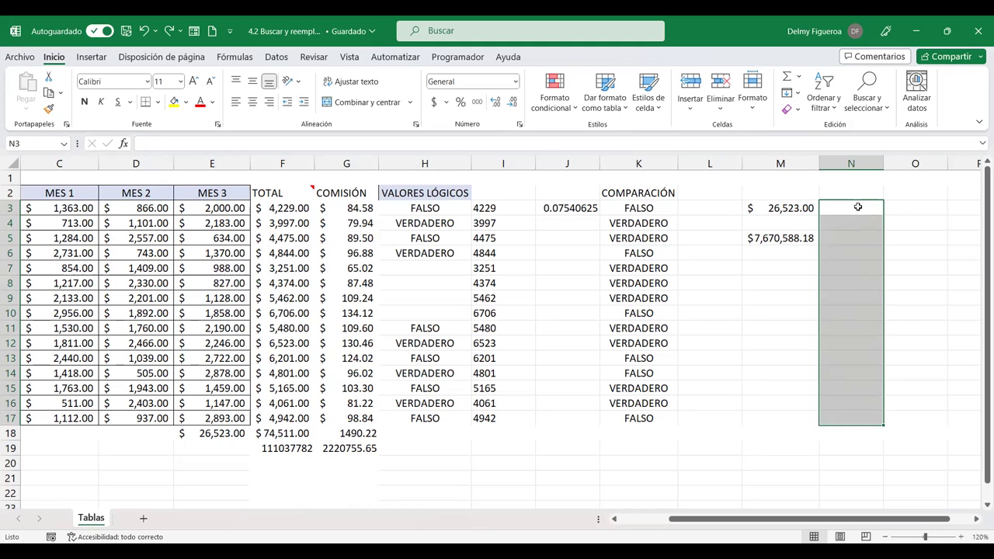
text(=)
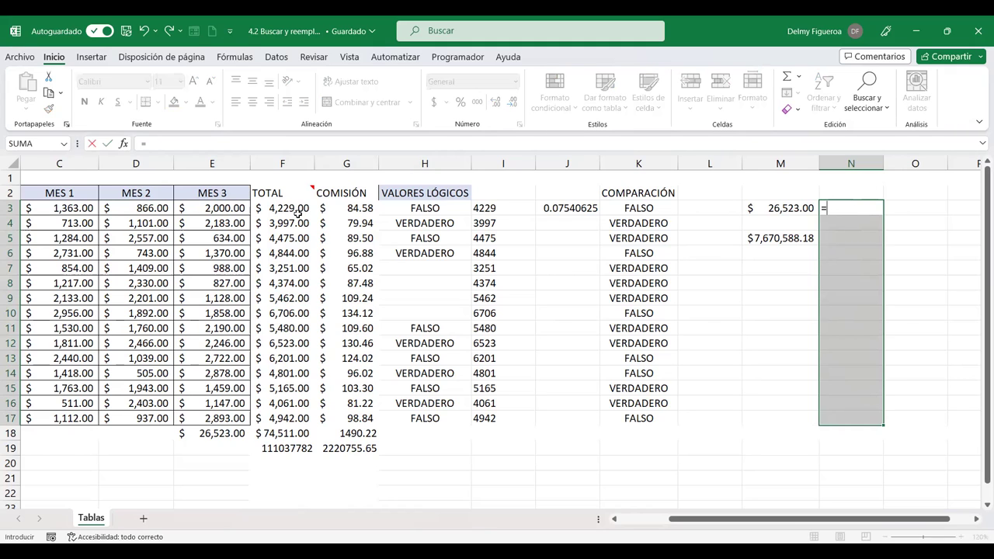
click(287, 208)
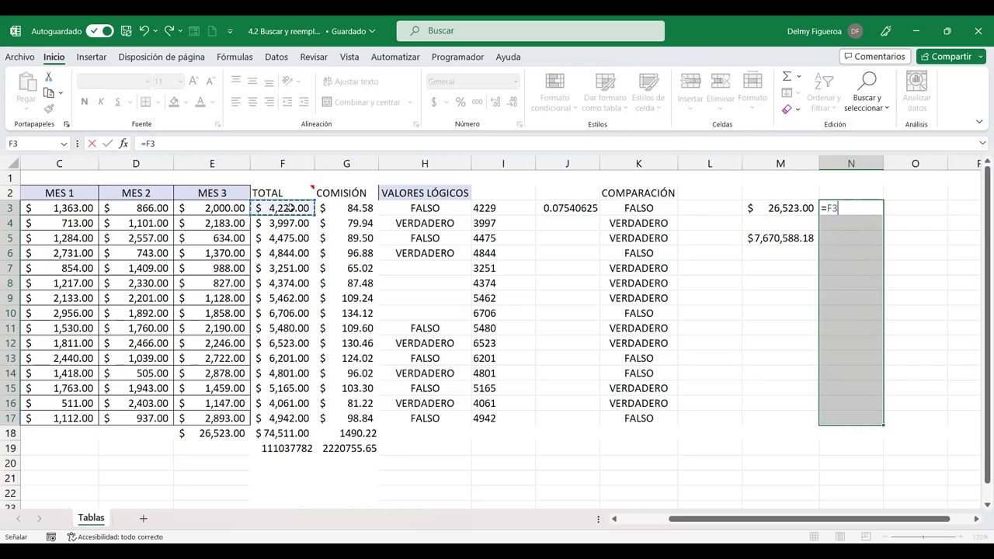
key(ctrl+shift+Return)
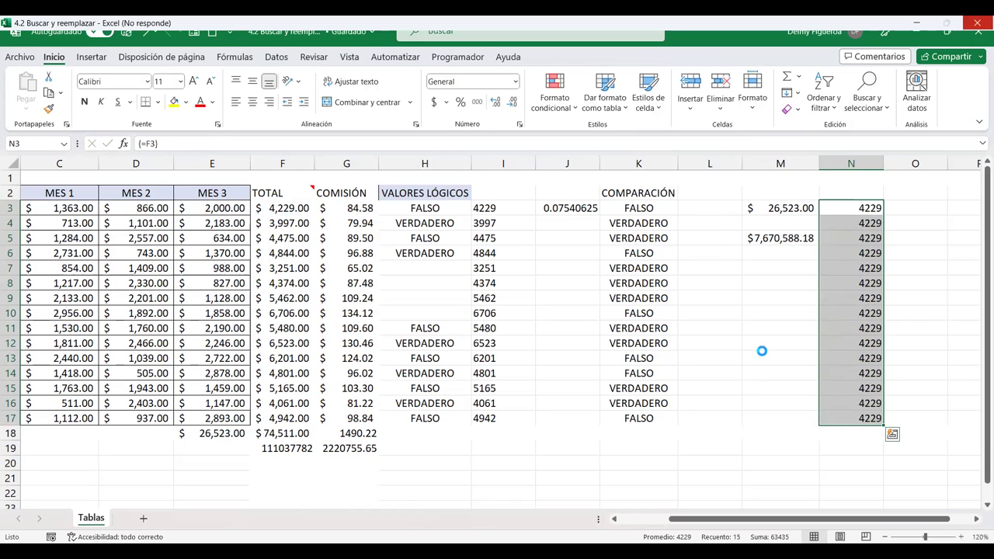
click(869, 303)
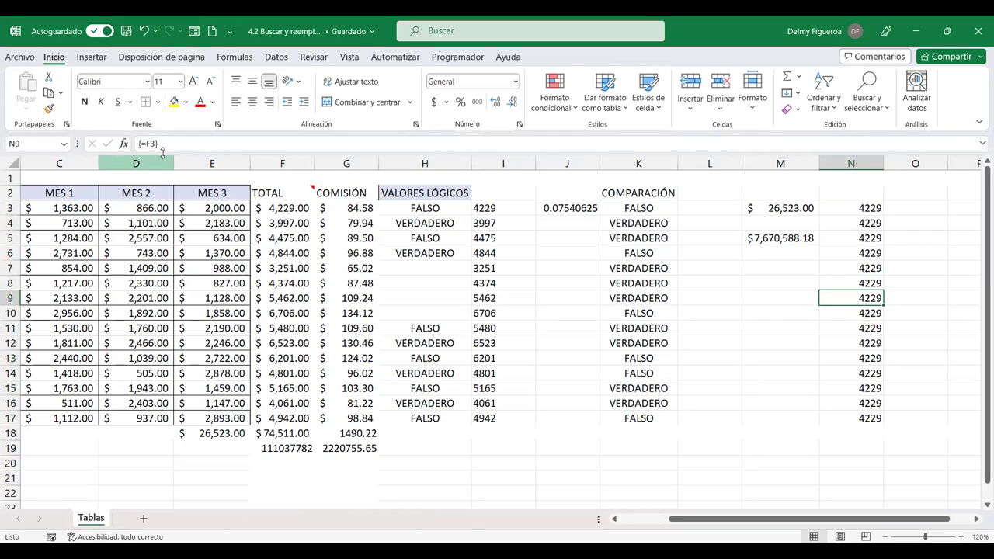
click(887, 345)
click(843, 326)
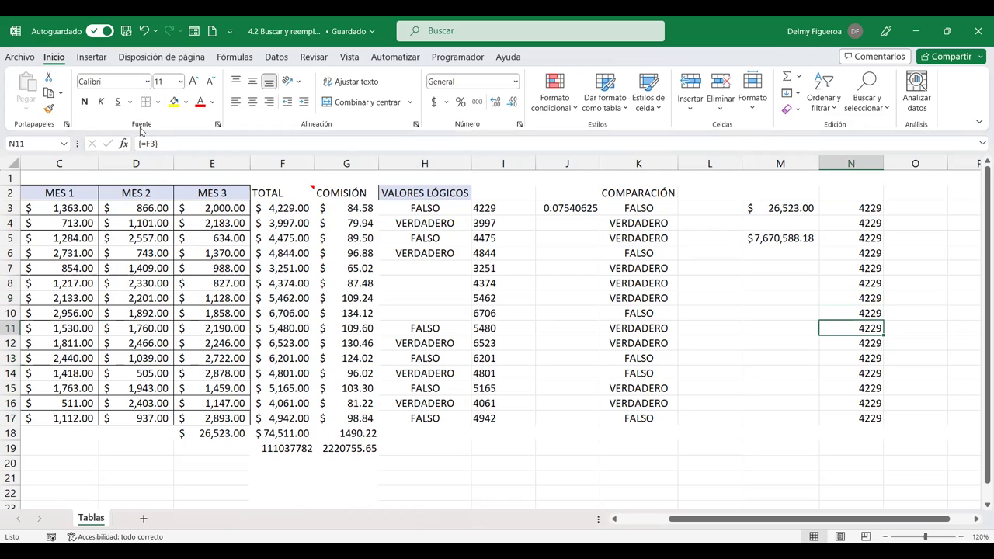
click(858, 371)
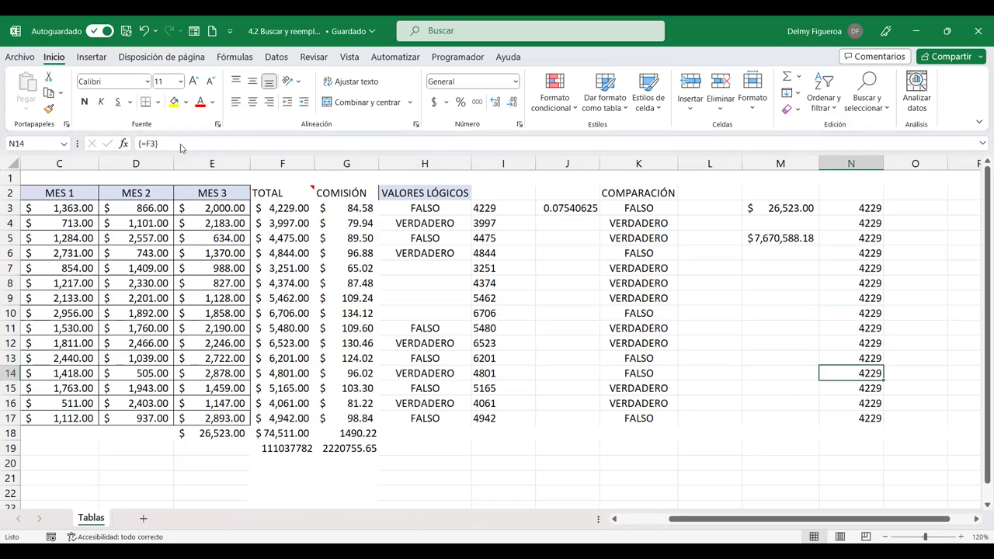
click(852, 400)
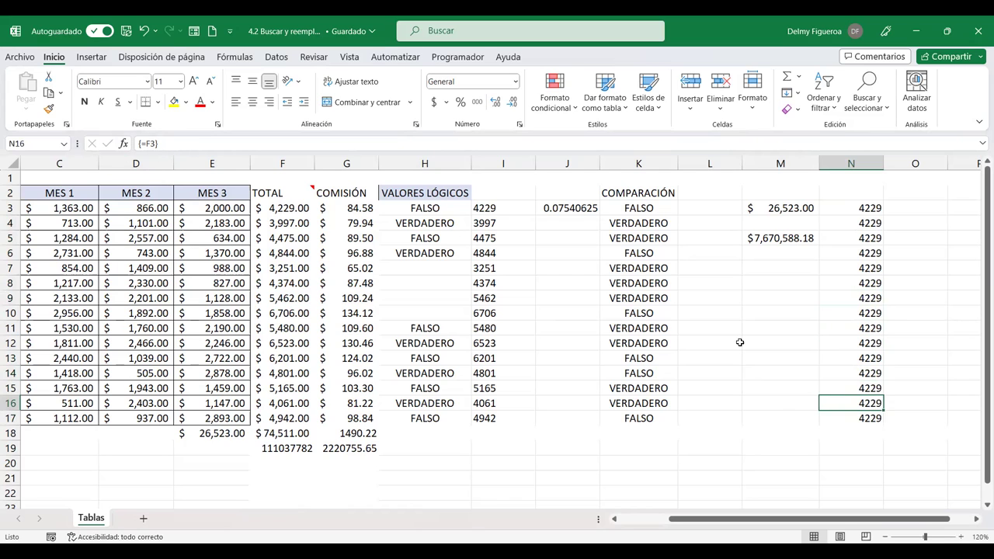
click(738, 343)
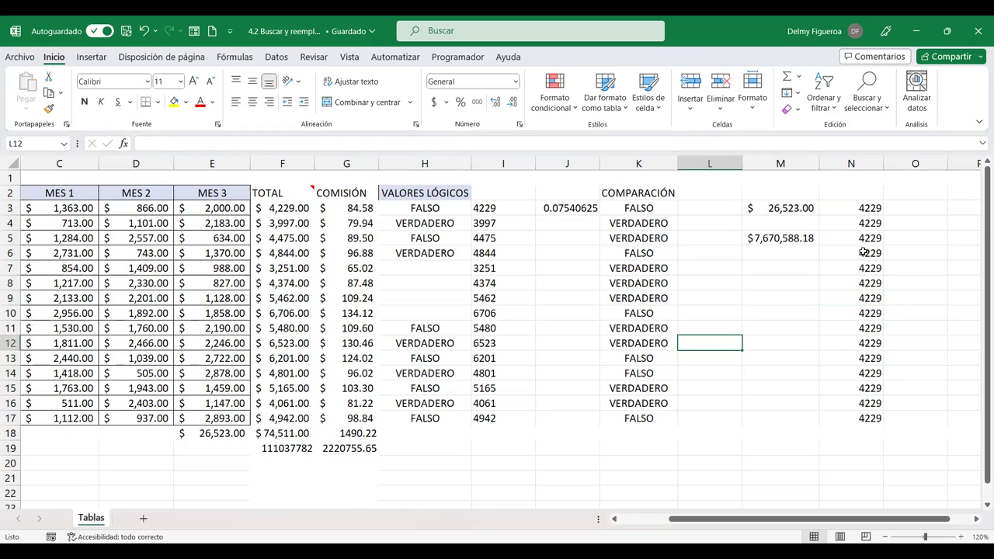
click(863, 252)
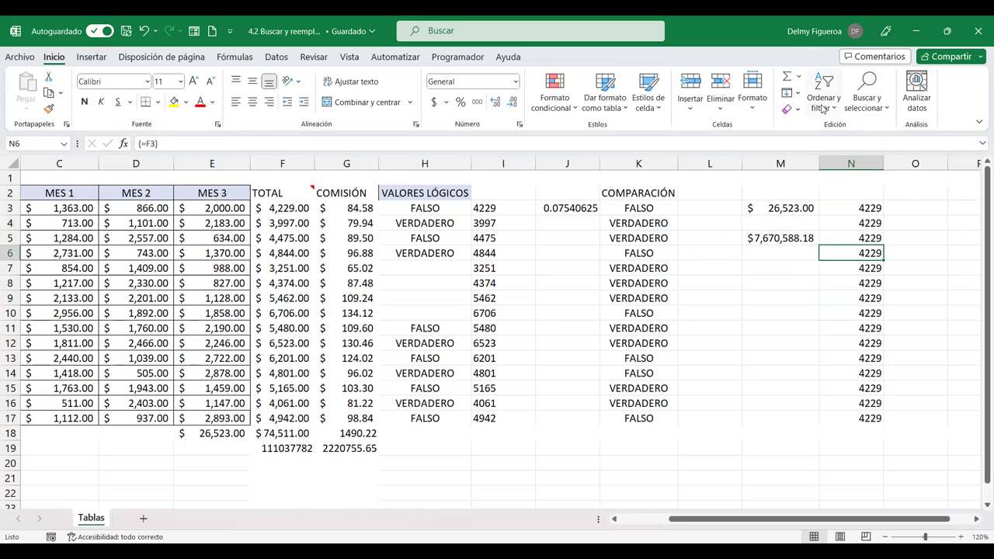
click(872, 114)
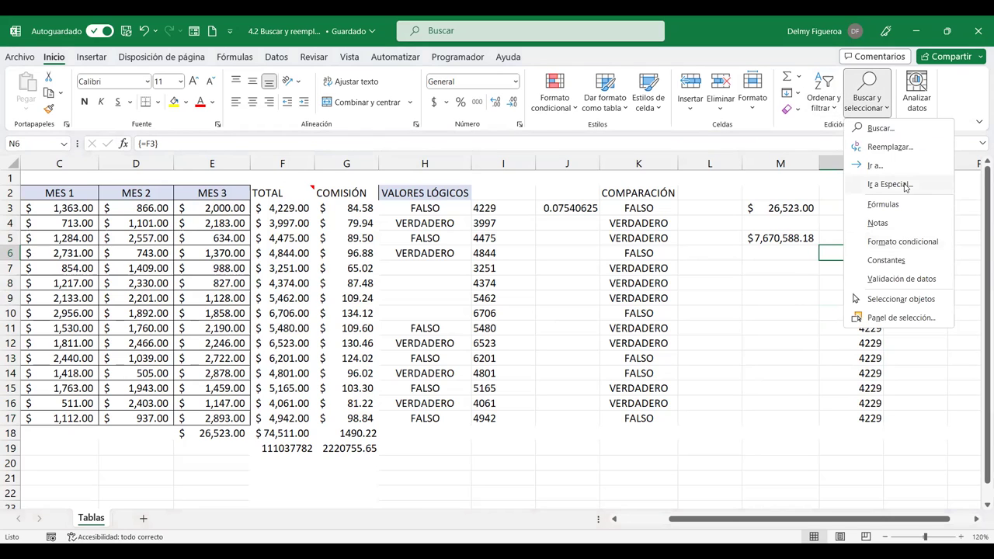
key(Return)
click(548, 262)
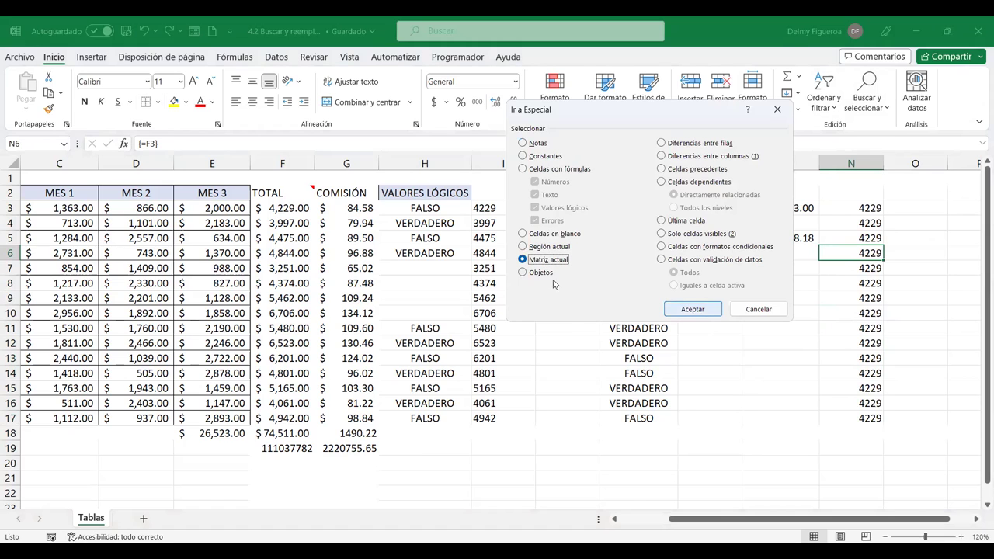
click(697, 312)
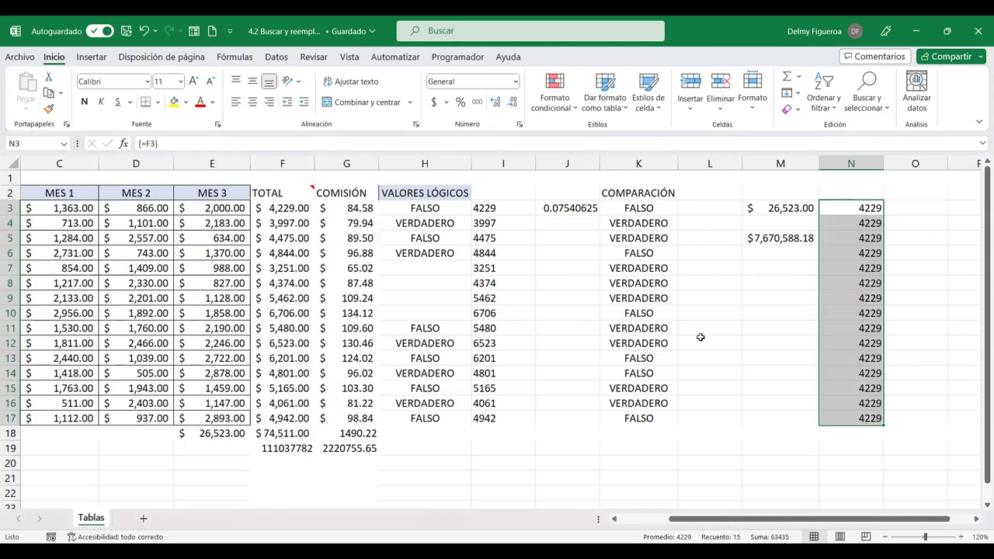
click(721, 354)
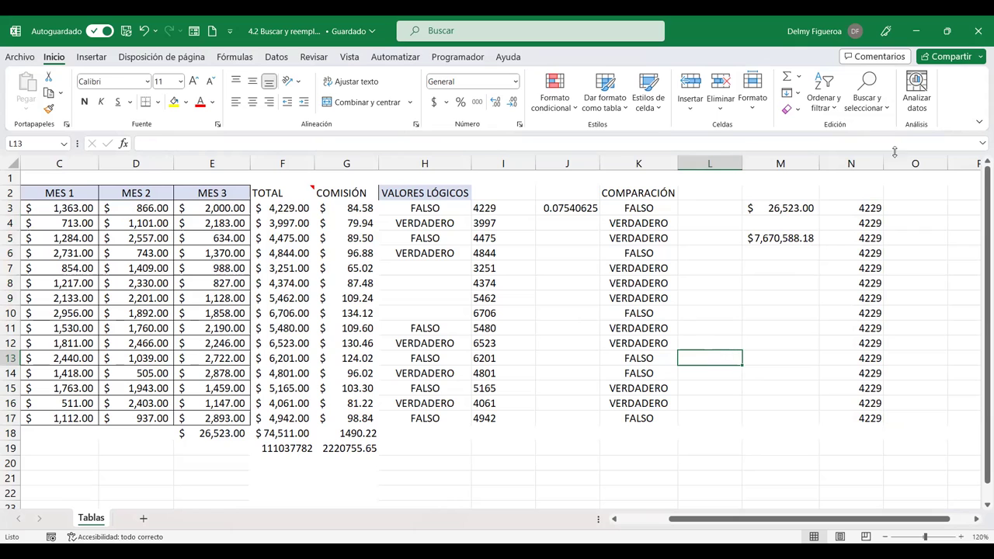
click(887, 109)
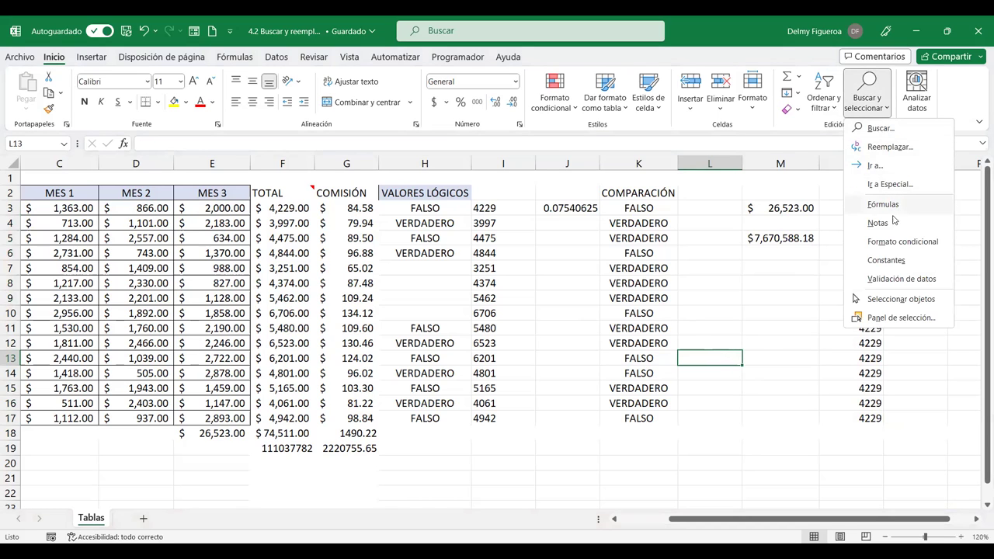
click(889, 185)
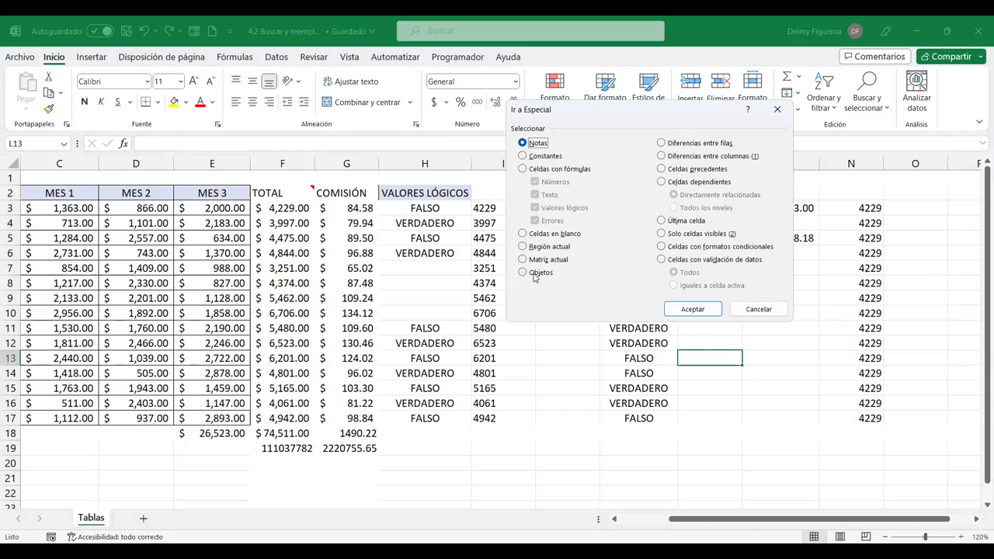
click(534, 274)
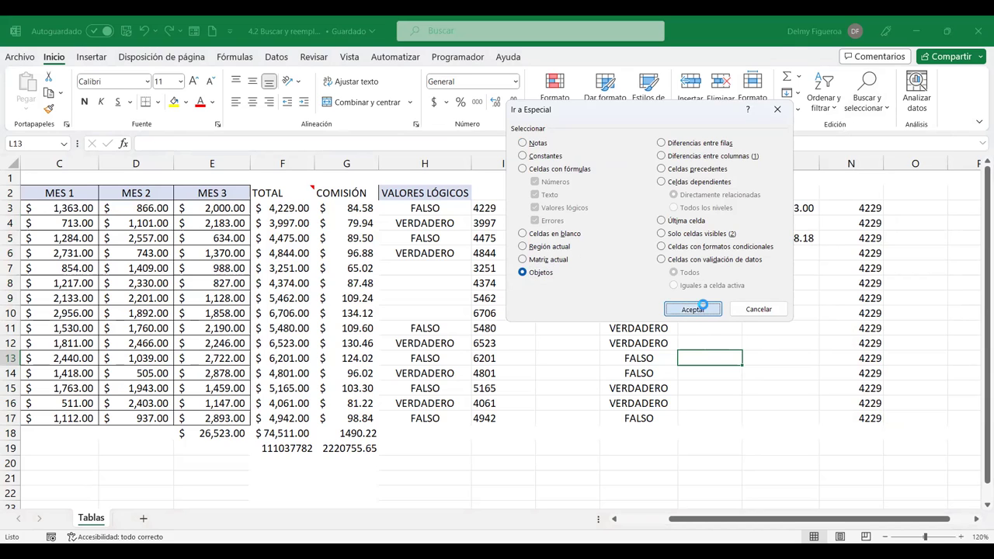
click(703, 309)
key(Return)
click(558, 365)
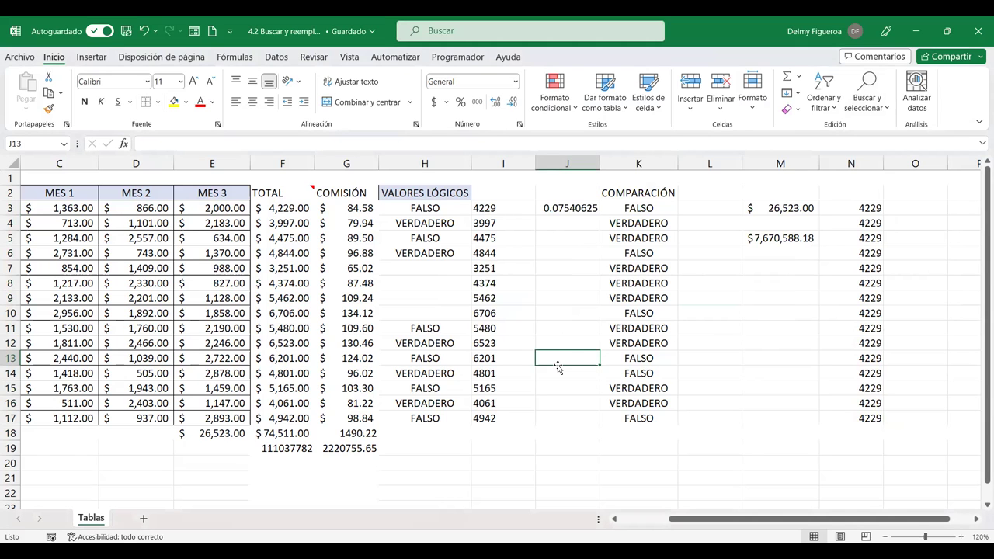
key(ctrl+Home)
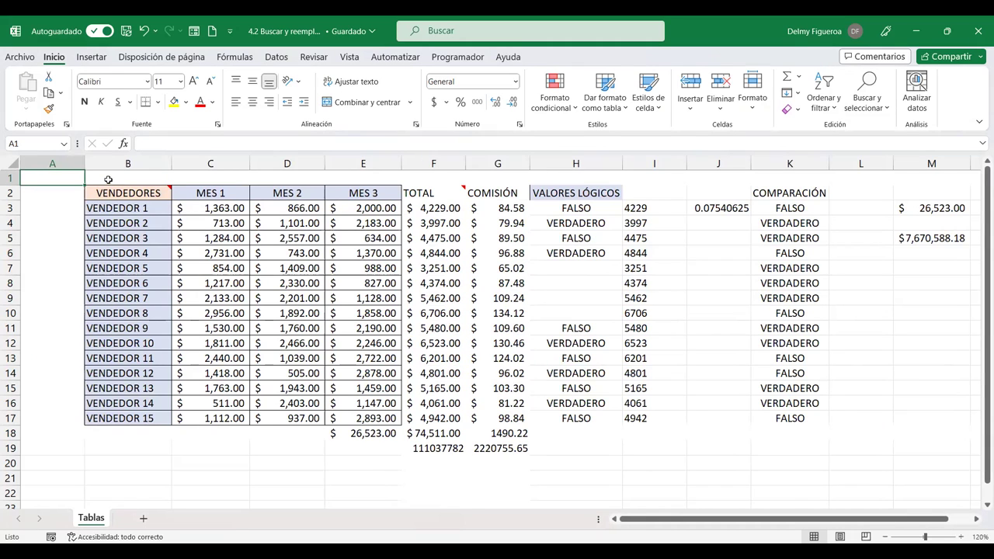
Draw a rectangle shape over cells B20:B21 below the sales table
click(97, 57)
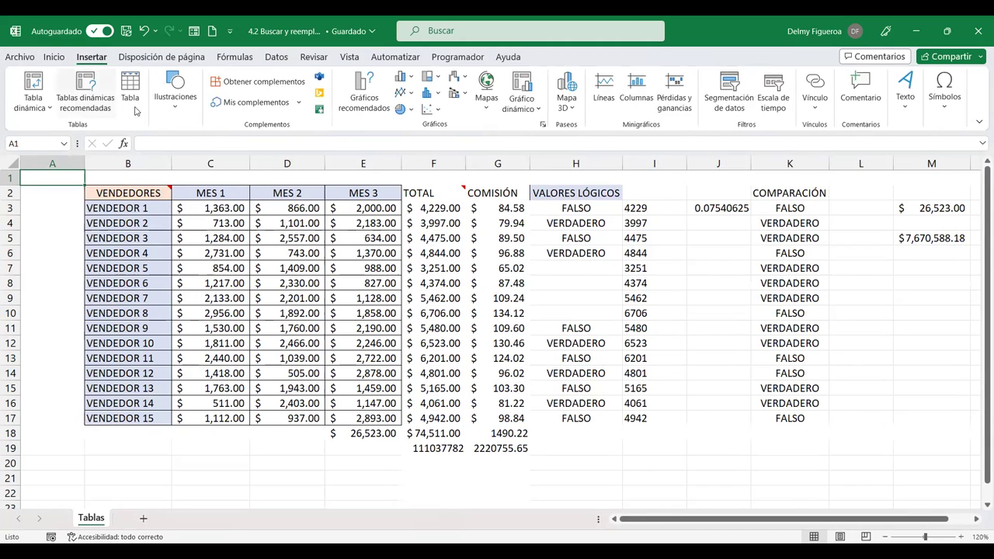
click(176, 108)
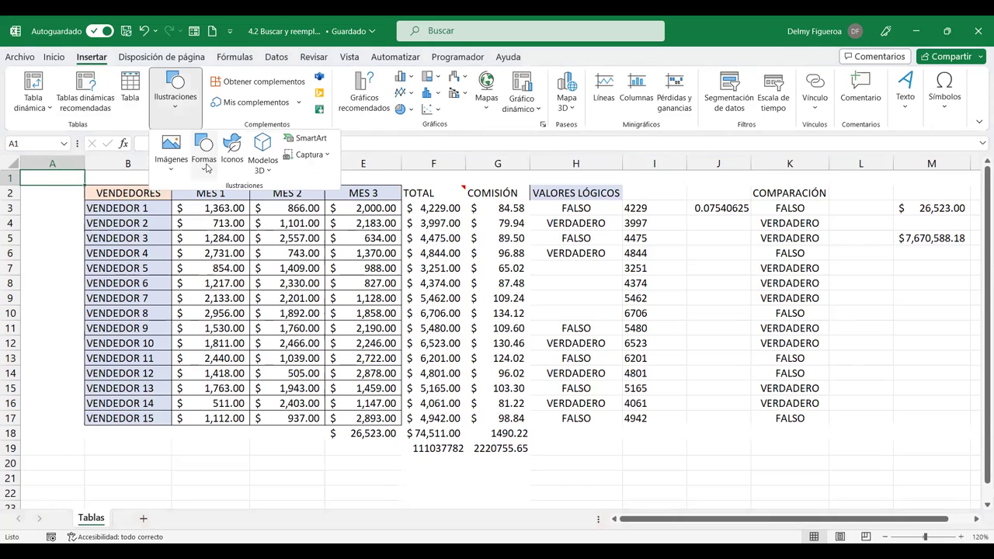
click(206, 166)
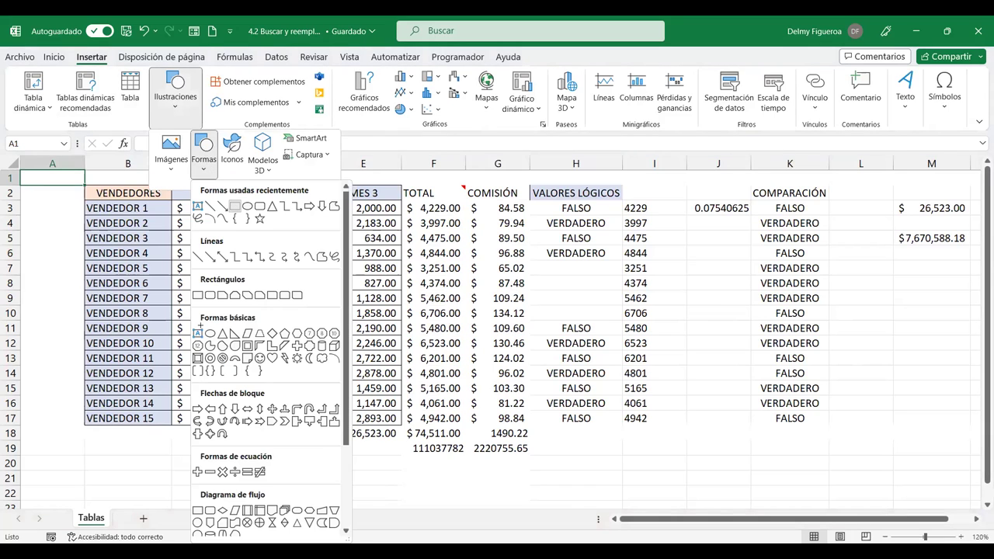
drag(117, 464, 174, 488)
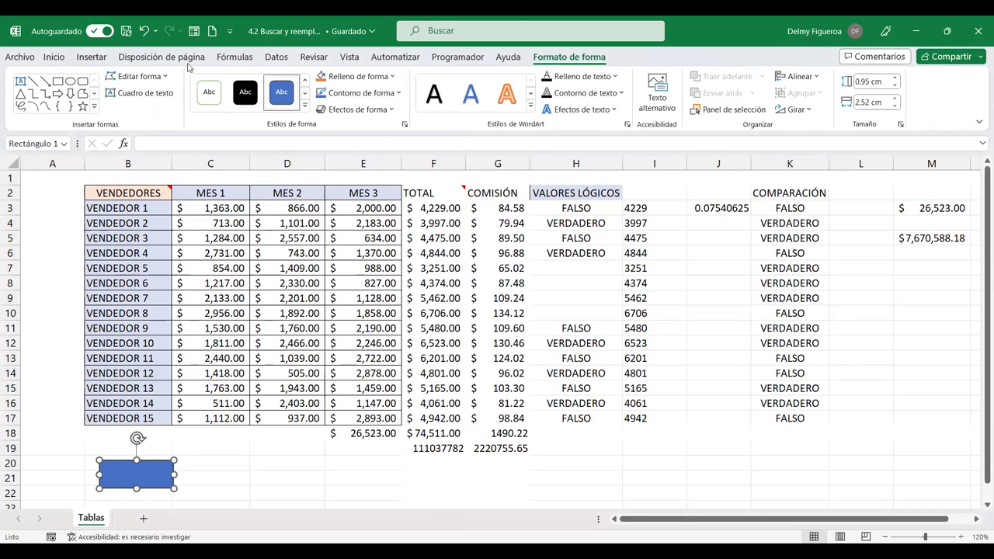
Add a text box near D21 reading 'Este es un cuadro de texto'
click(91, 57)
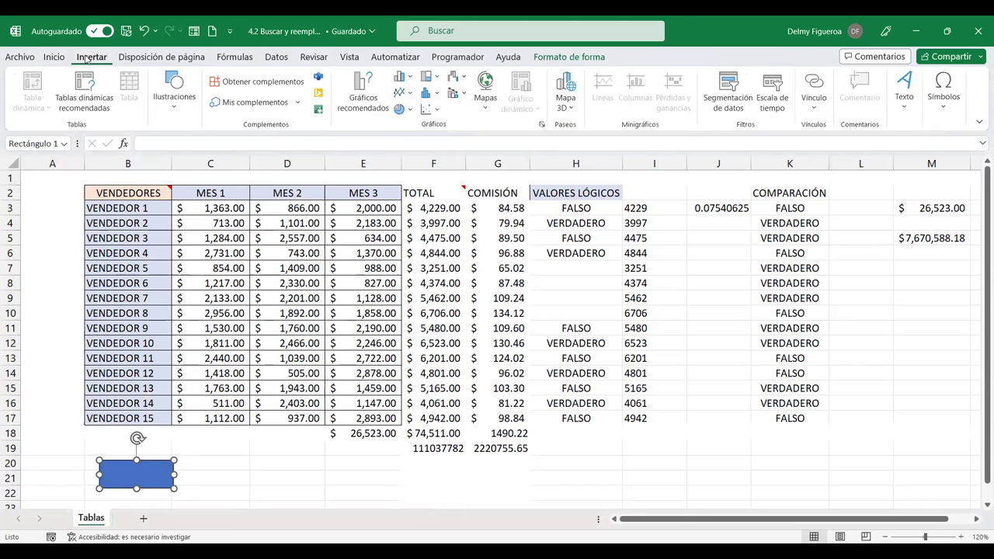
click(174, 89)
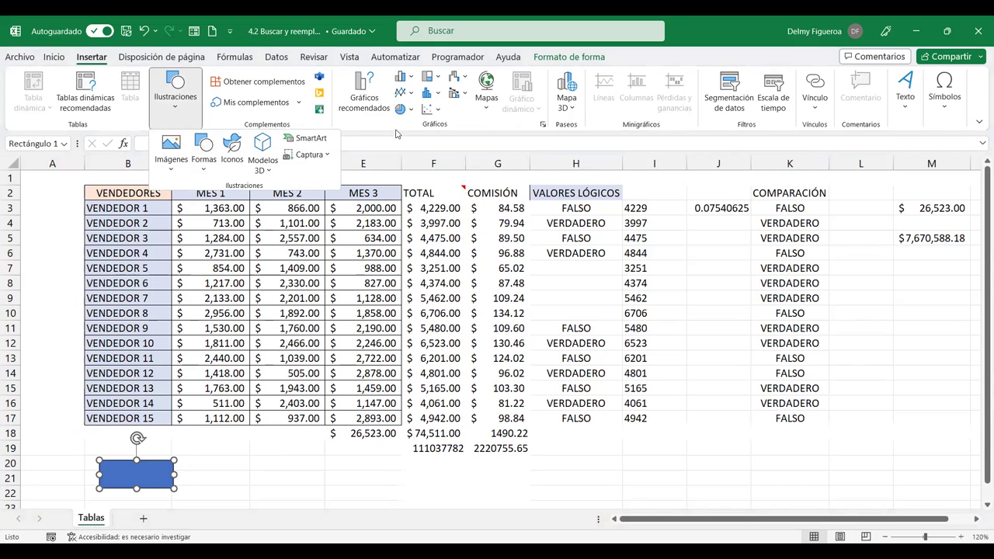
click(903, 109)
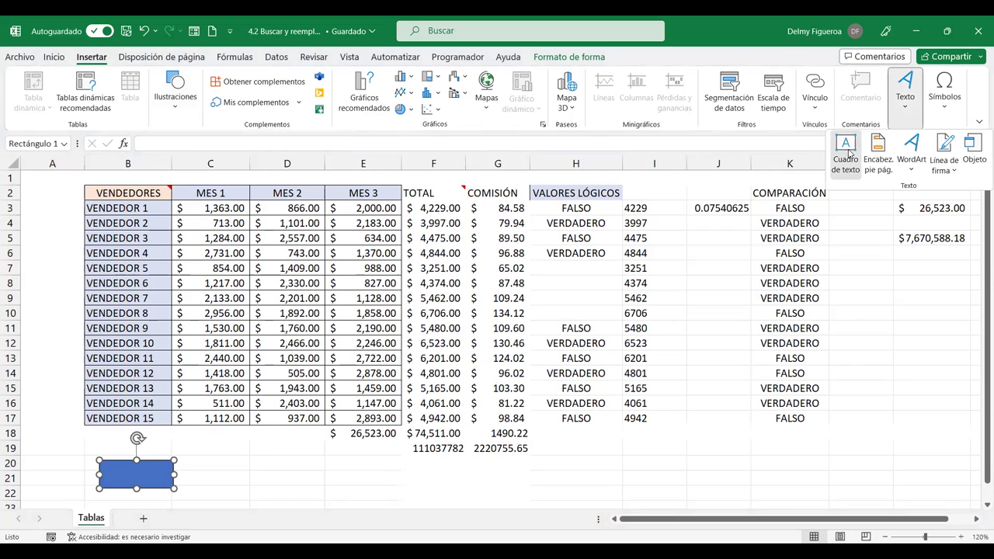
click(858, 145)
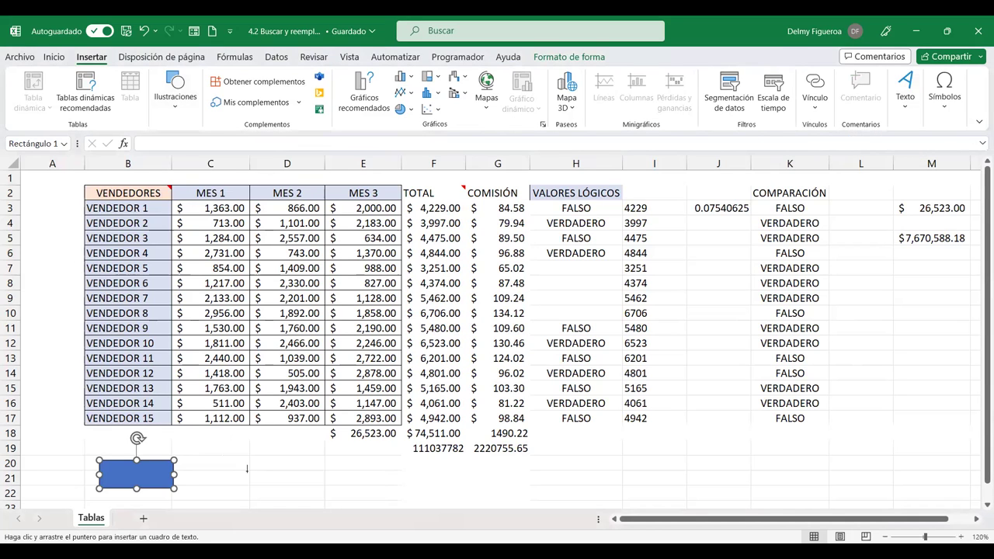
click(248, 471)
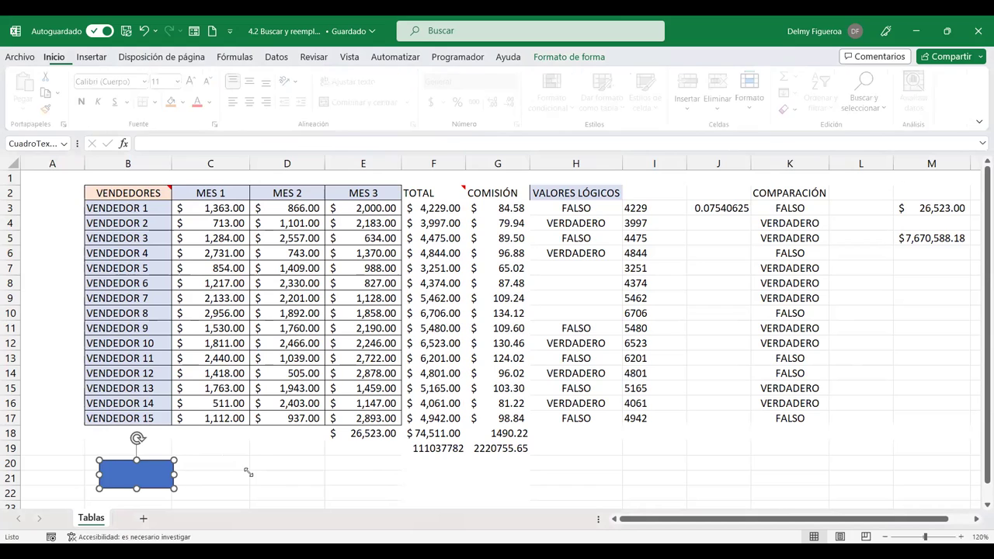
text(Este es un cuadro de texto)
click(556, 461)
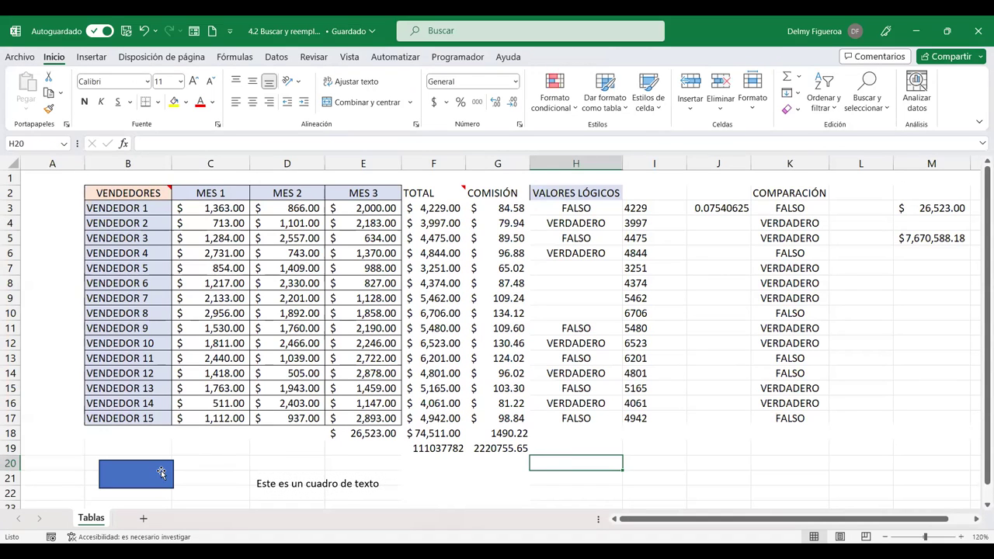
click(864, 348)
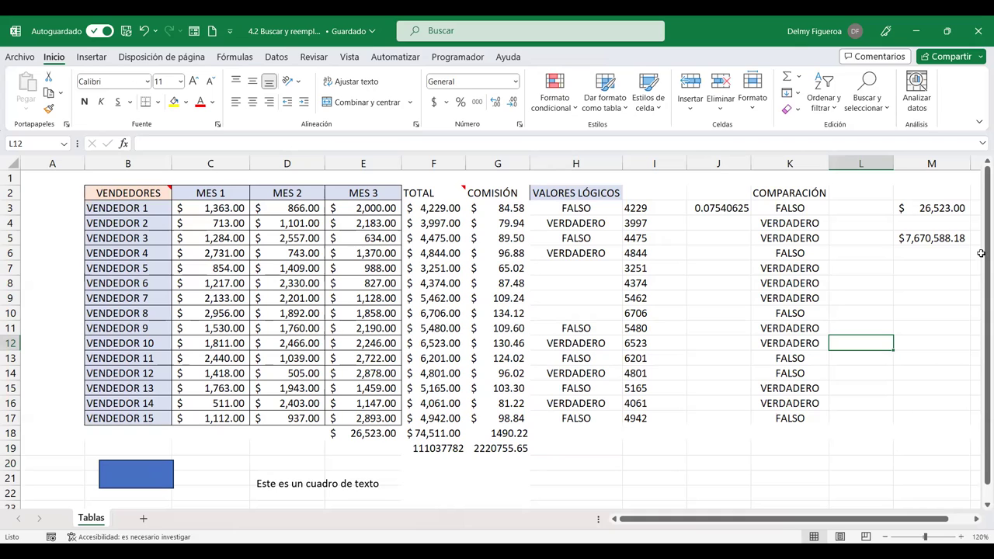
click(877, 103)
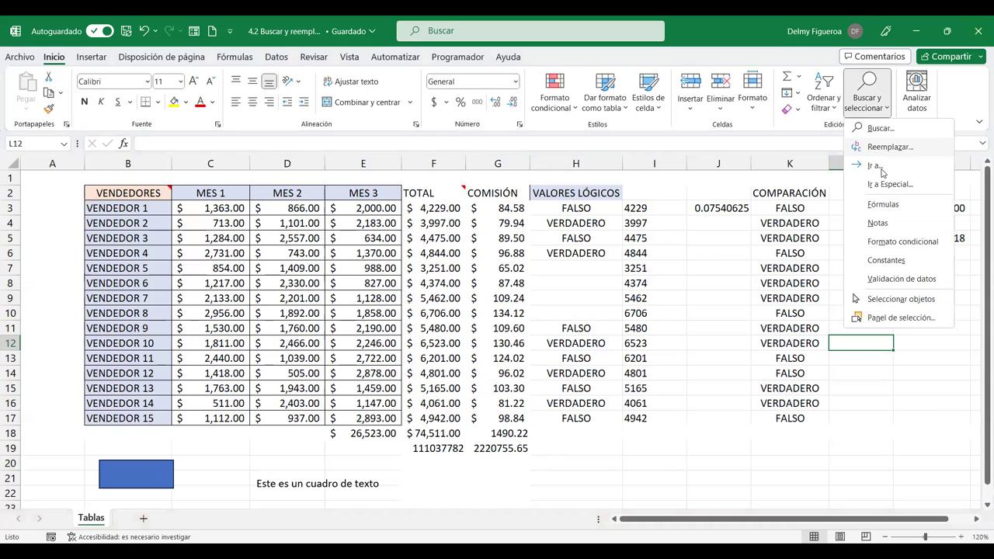
click(541, 274)
click(693, 309)
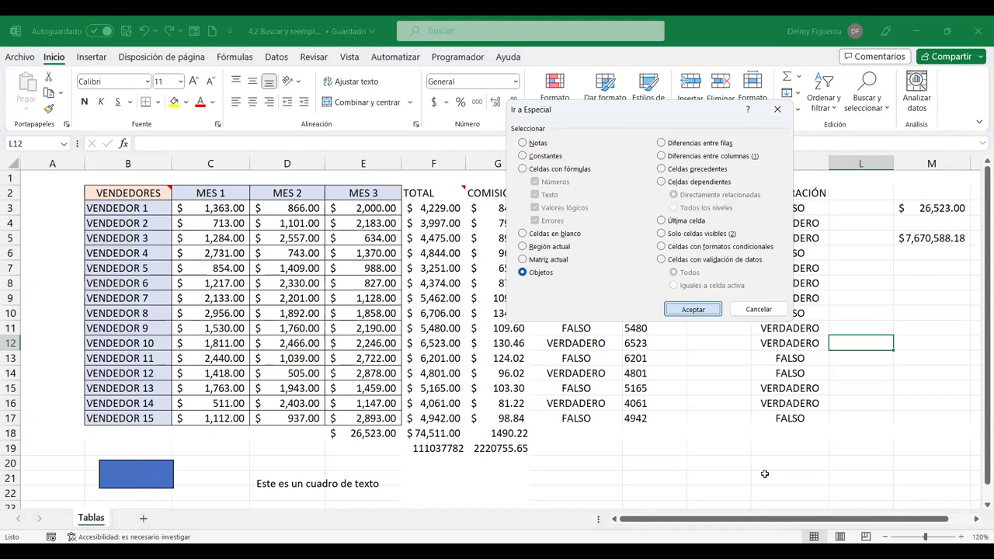
key(Return)
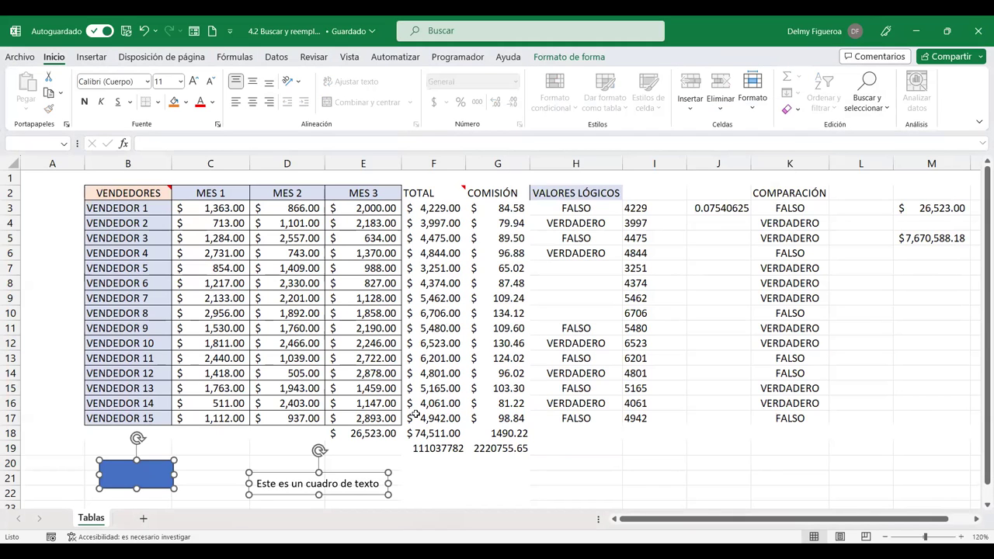
click(708, 329)
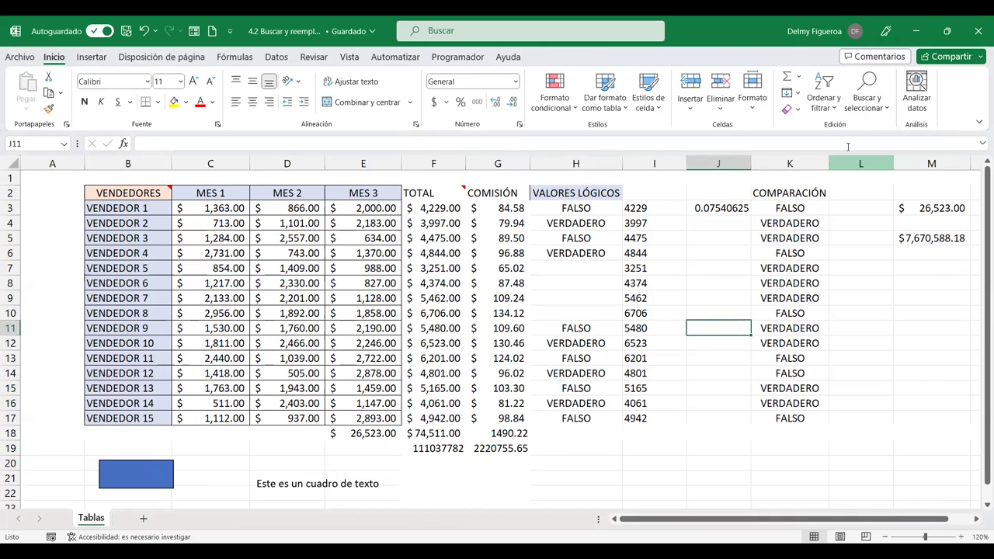
click(867, 93)
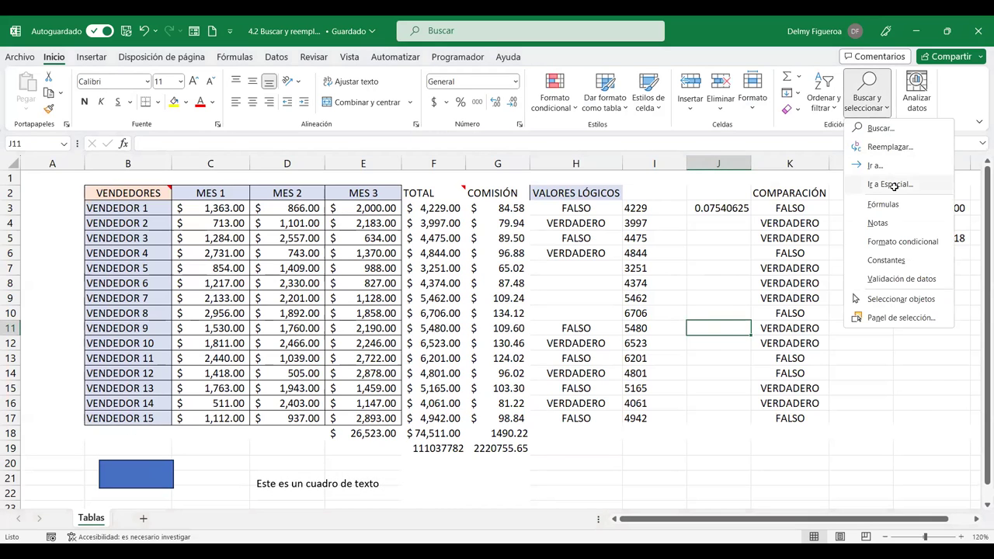
click(893, 187)
click(693, 144)
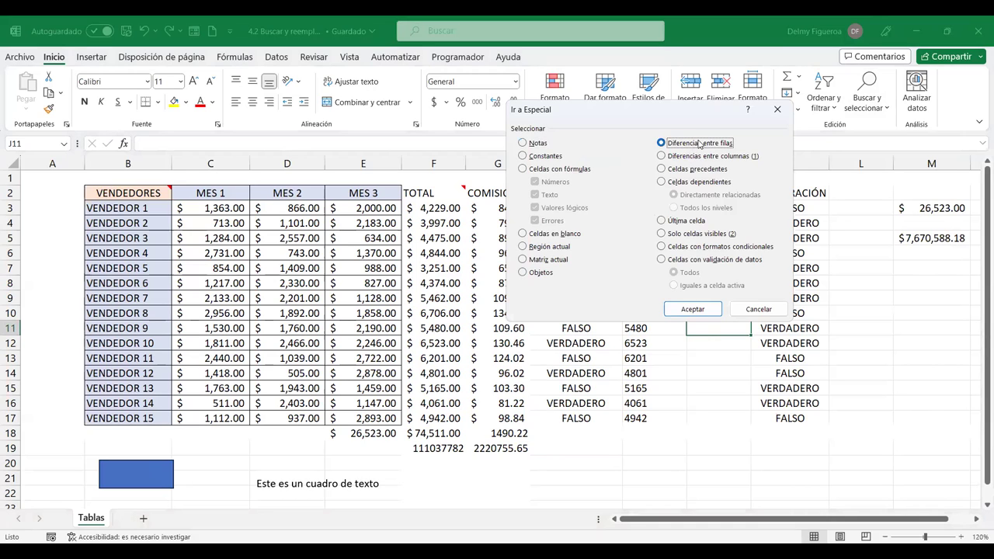
click(764, 312)
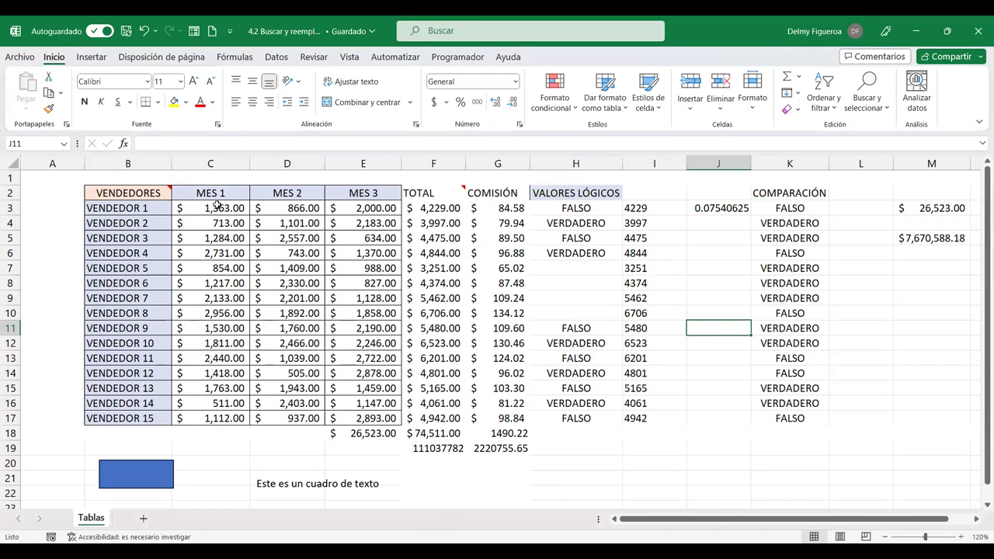
Select the MES 1 and MES 2 values C3:D17 and choose Diferencias entre filas in Ir a Especial
mouse_move(225, 208)
mouse_down()
mouse_move(313, 226)
mouse_move(295, 416)
mouse_up()
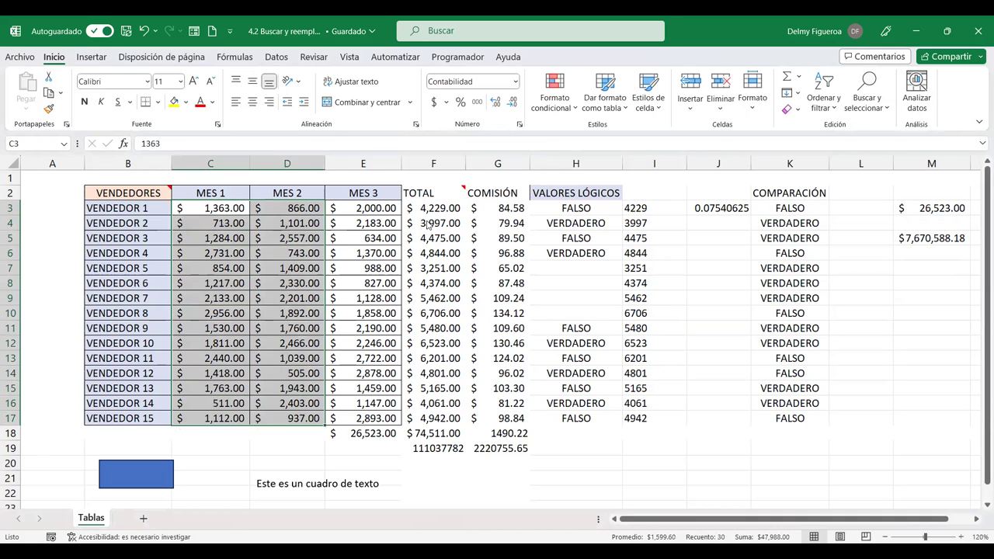
drag(428, 224, 428, 226)
key(Escape)
click(860, 113)
click(886, 192)
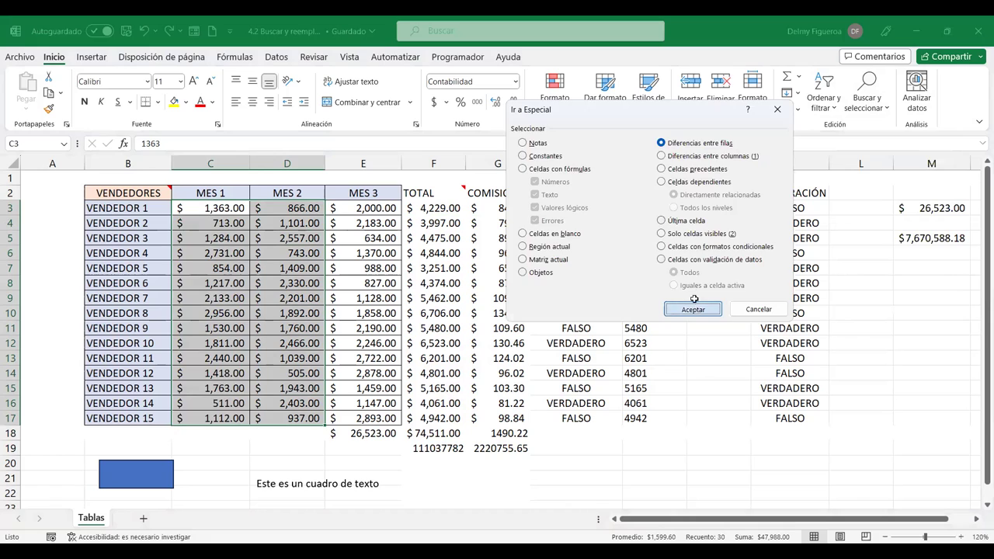
click(693, 309)
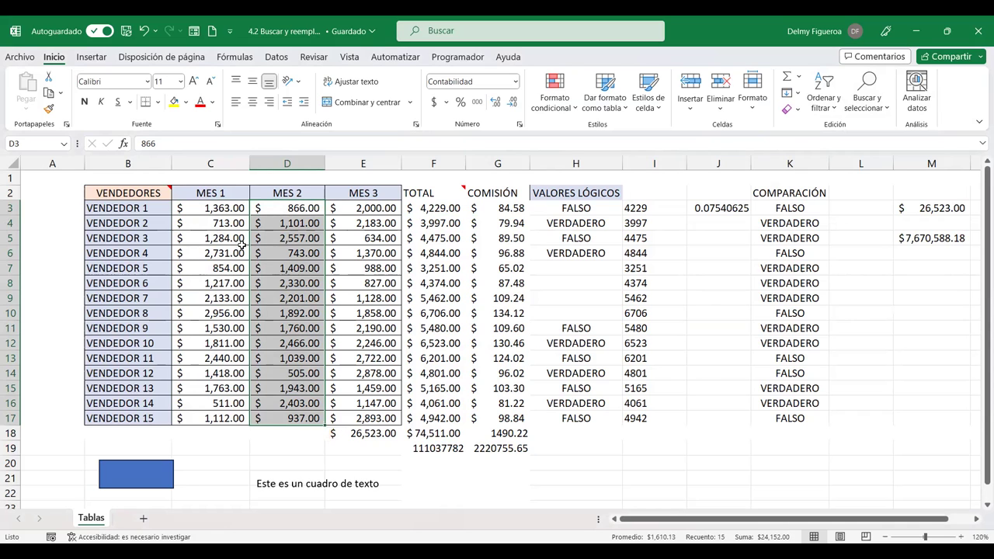
Enter 713, 1284 and 2731 in D4:D6, then reselect the MES 1 and MES 2 values
click(295, 227)
text(713)
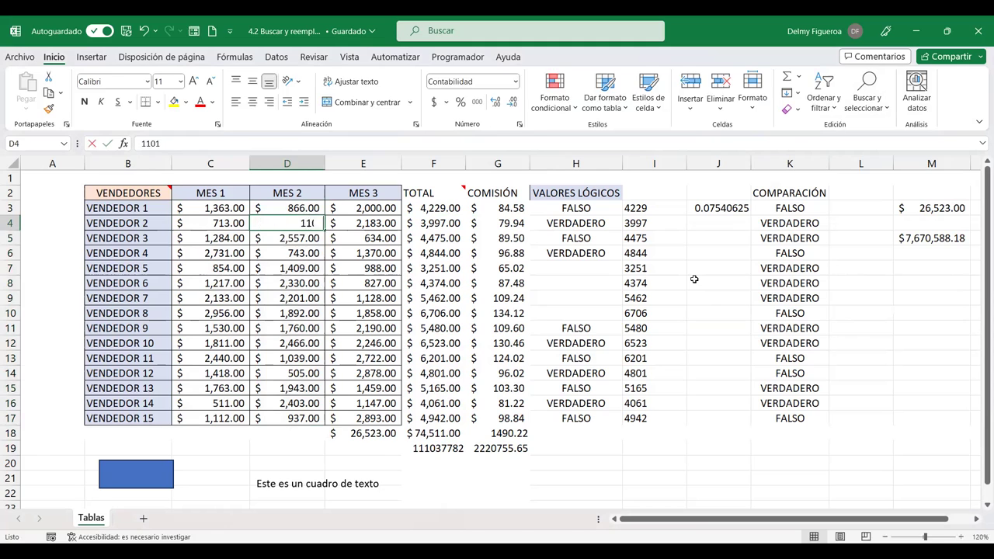
key(Return)
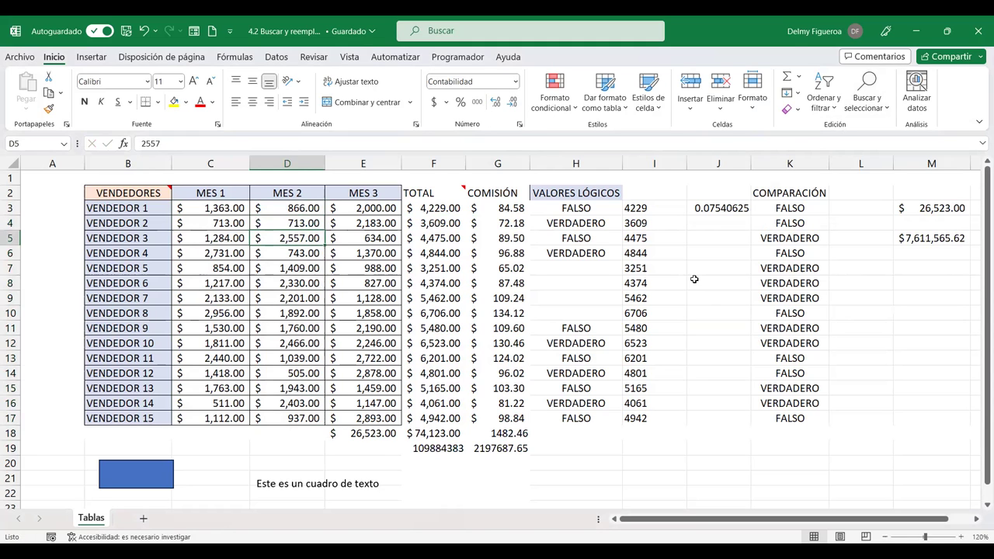
text(1284)
key(Return)
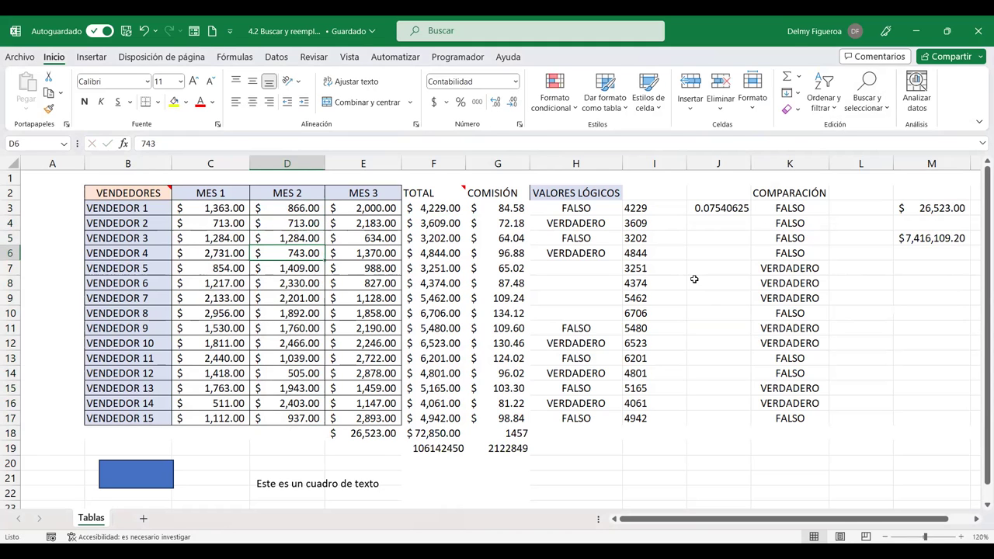
text(2731)
key(Return)
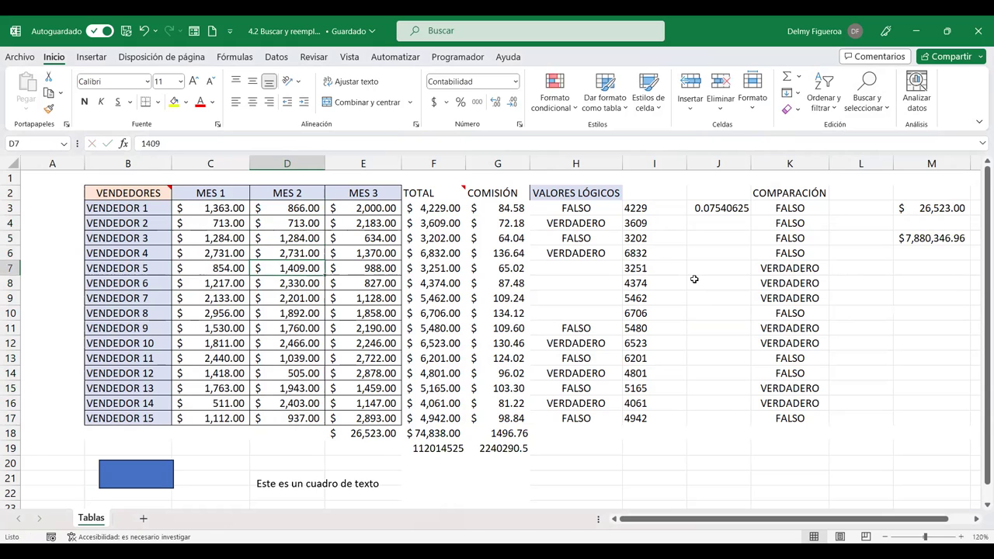
mouse_move(230, 207)
mouse_down()
mouse_move(326, 374)
mouse_move(302, 395)
mouse_up()
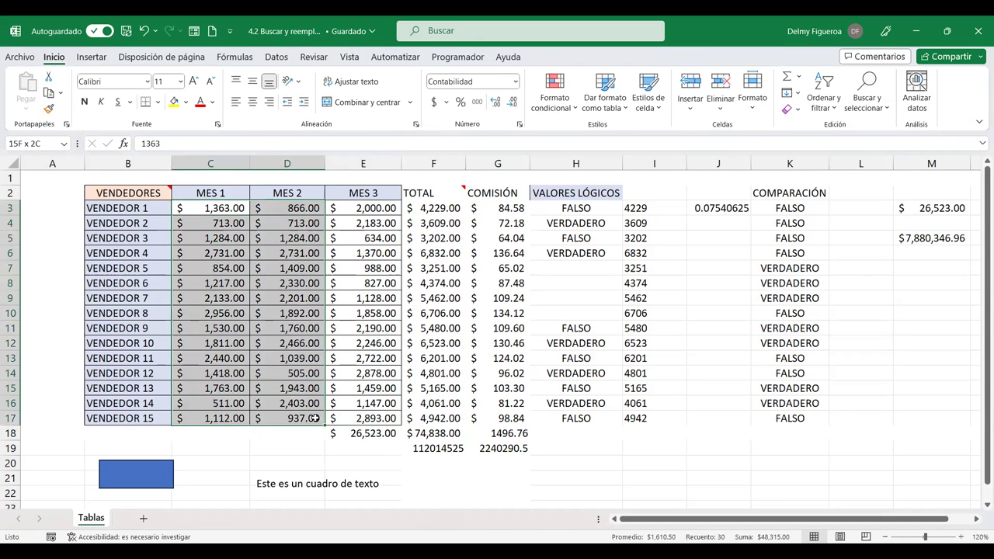
Select the MES 2 cells still differing from MES 1 using Row differences, then select C3:E4
click(885, 108)
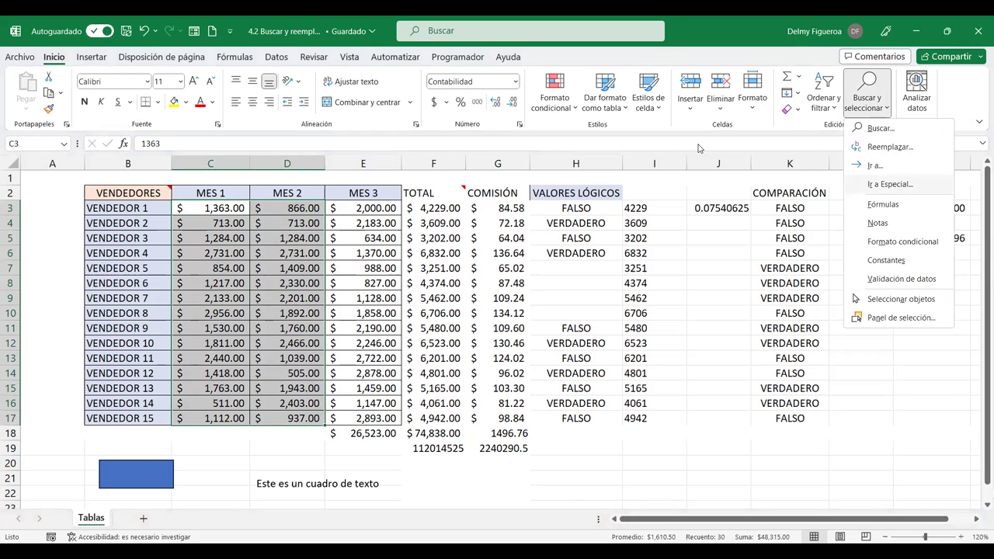
click(698, 147)
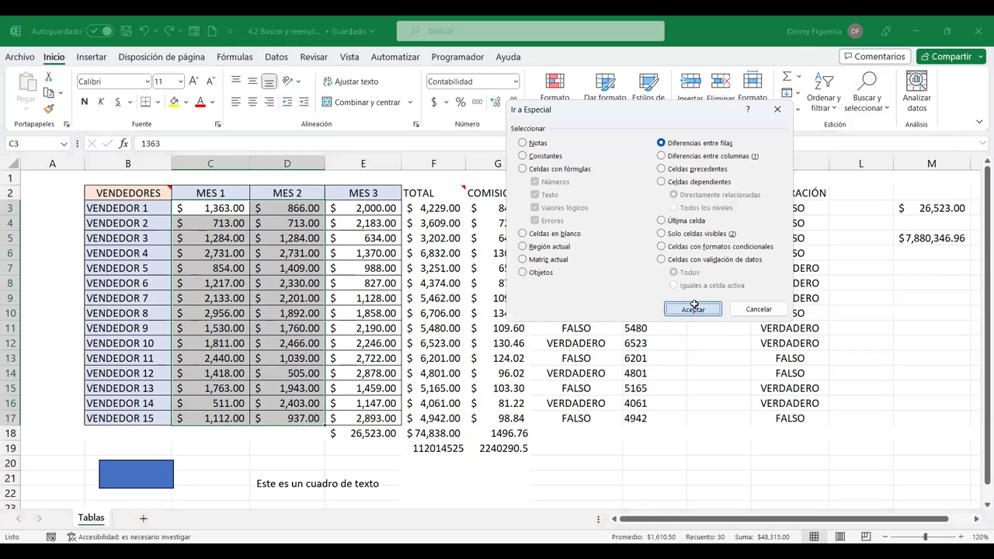
click(693, 308)
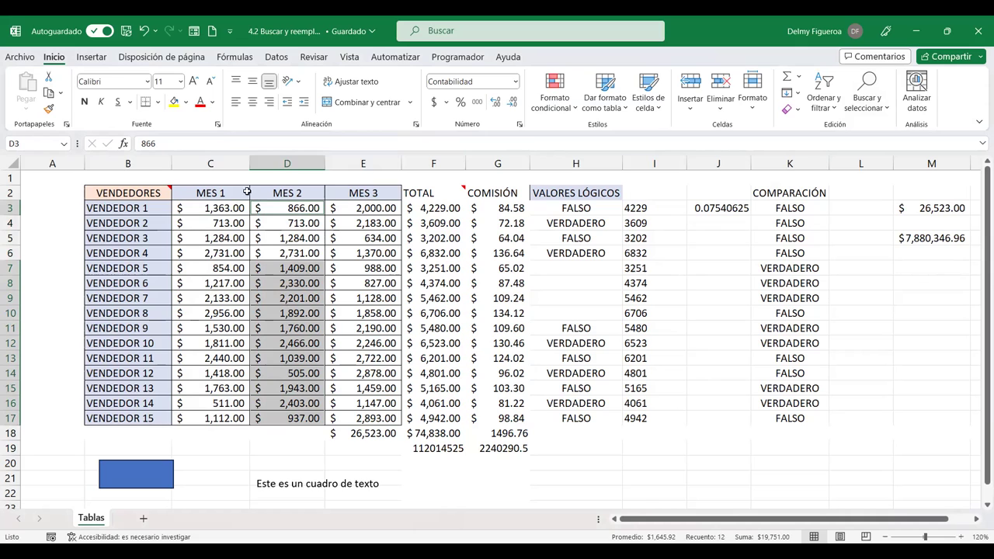
drag(219, 207, 363, 224)
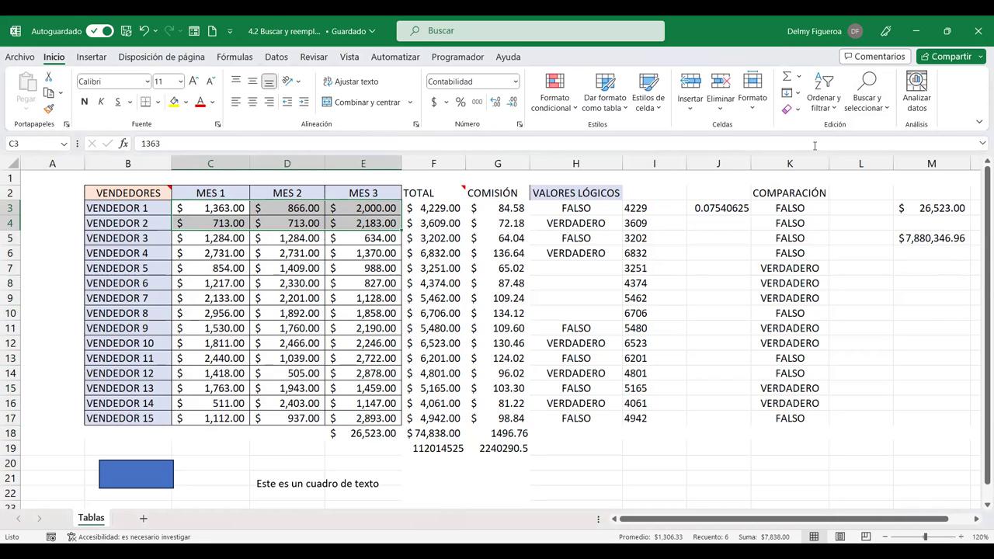
Select the cells in C3:E4 that differ from VENDEDOR 1 using Column differences
click(880, 117)
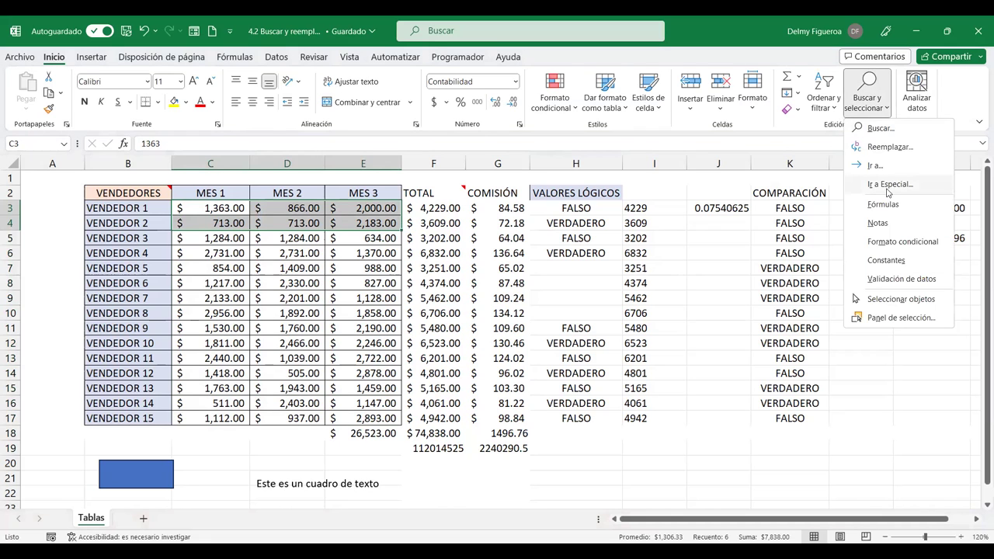
key(Return)
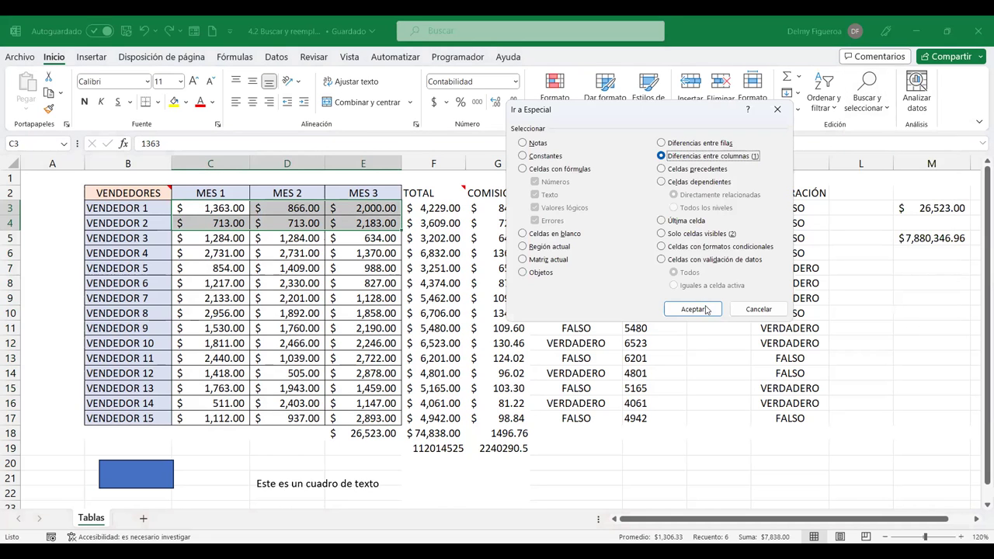
key(Return)
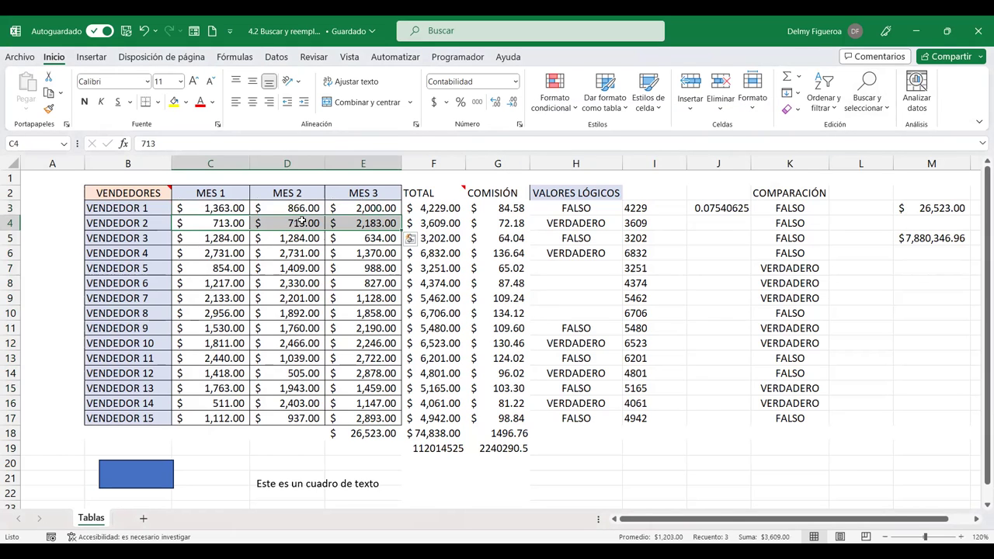
Enter 866 in D4 and 2,000 in E4 for VENDEDOR 2
click(295, 223)
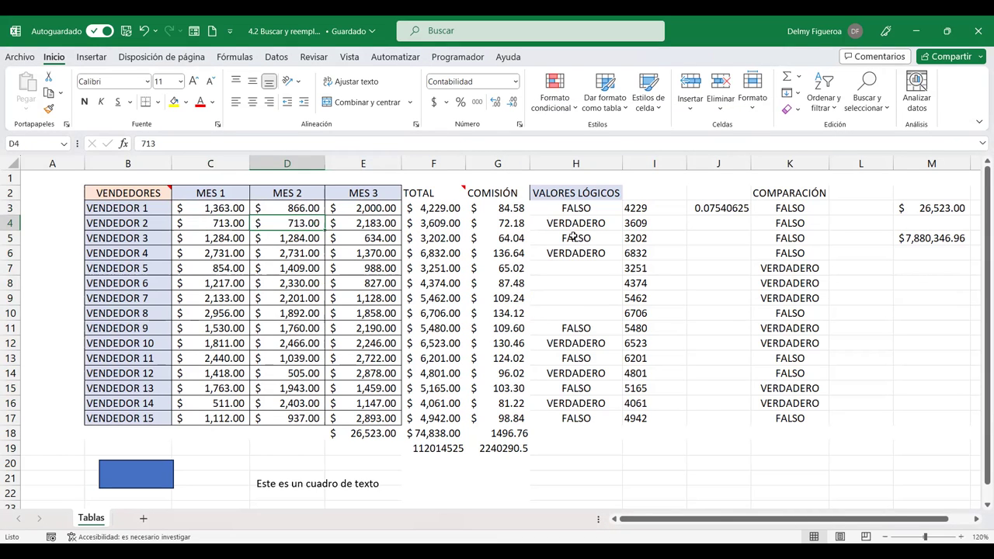
text(866)
key(Tab)
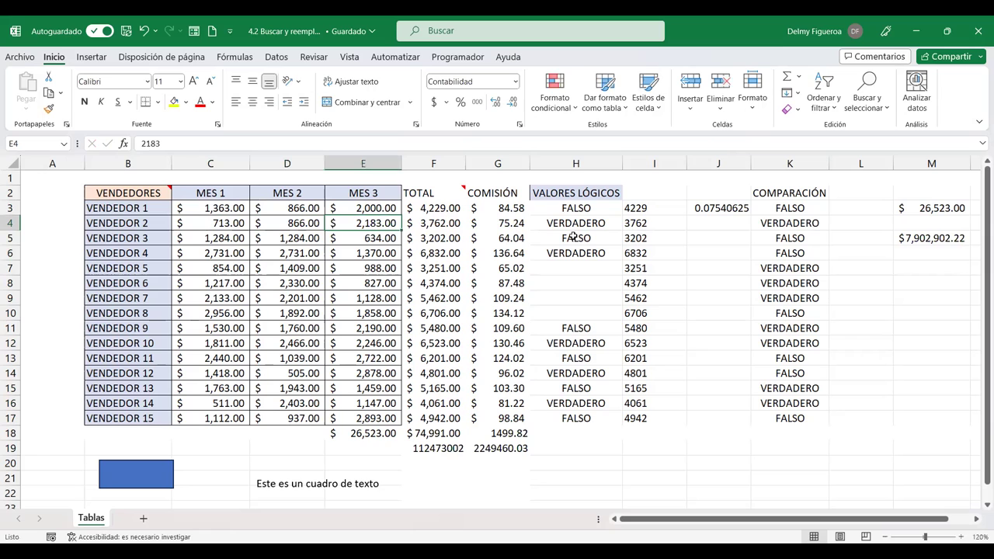
text(2000)
key(Tab)
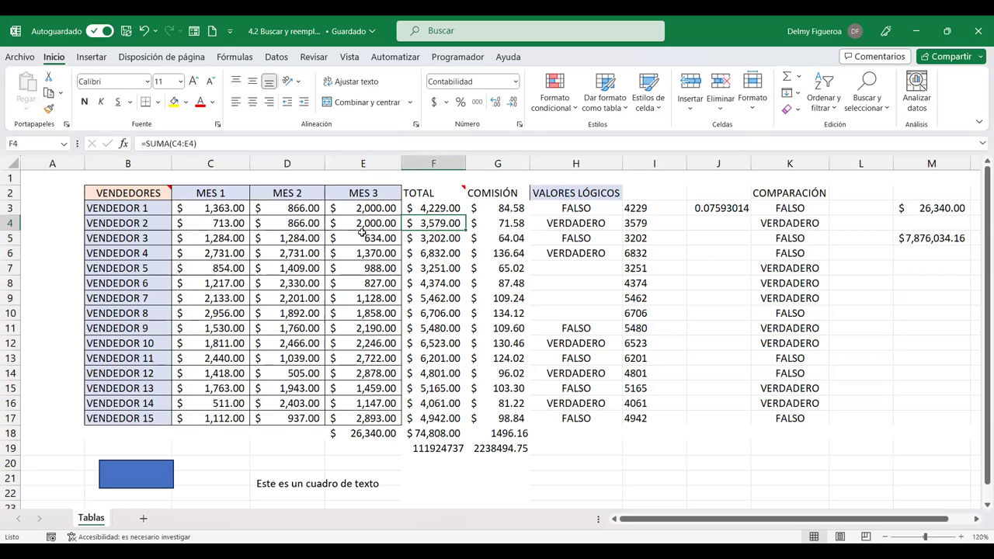
Reselect C3:E4 and rerun Column differences, leaving only MES 1 different
mouse_move(229, 208)
mouse_down()
mouse_move(385, 212)
mouse_move(386, 225)
mouse_up()
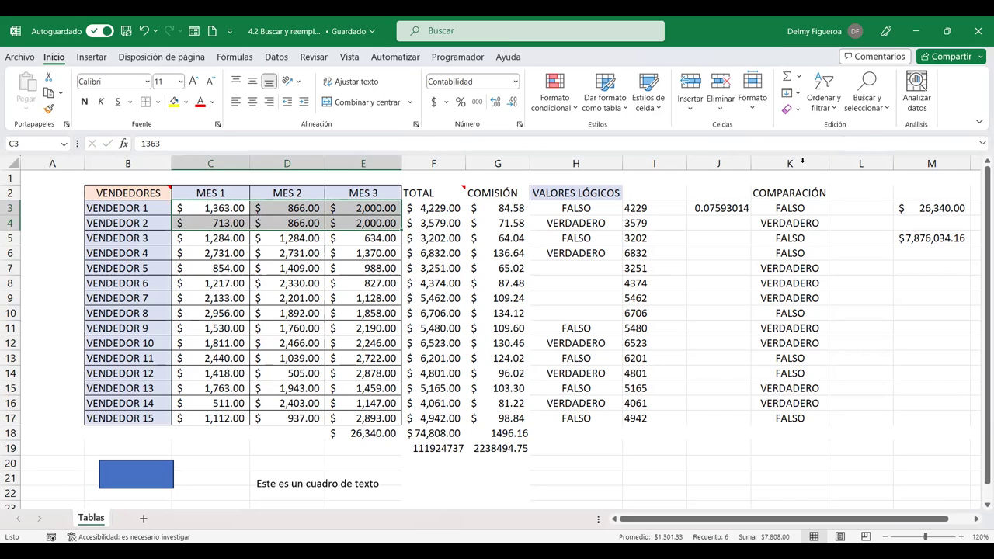
click(867, 100)
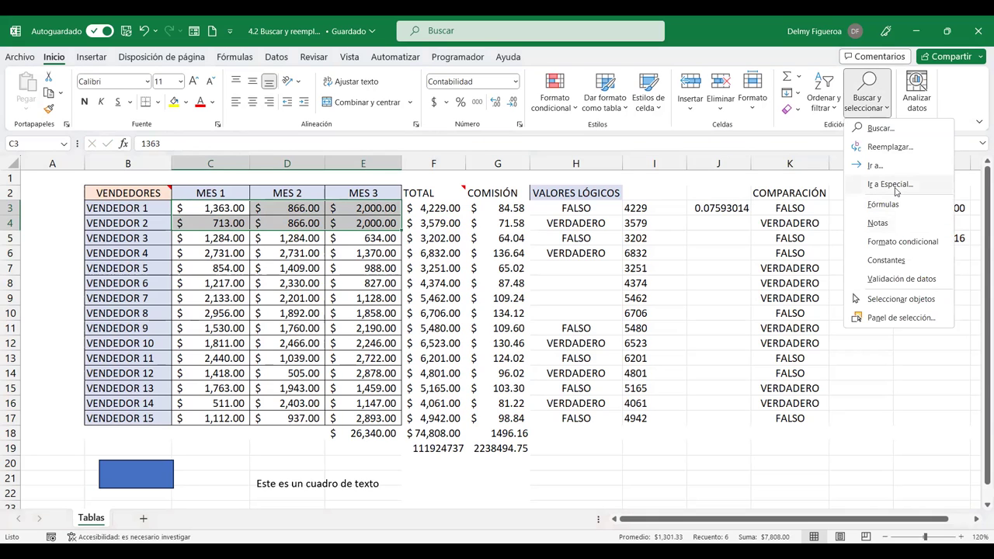
key(Return)
click(704, 158)
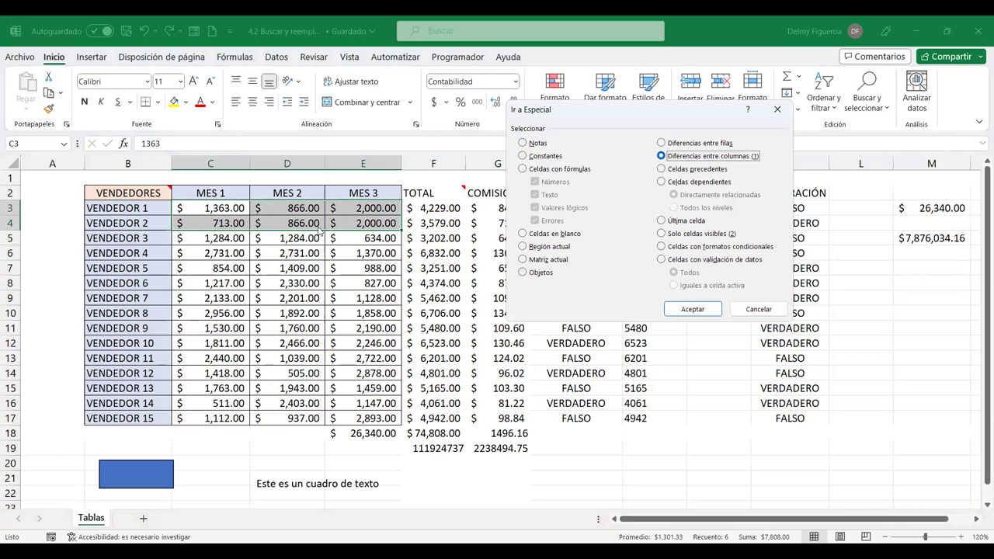
click(701, 310)
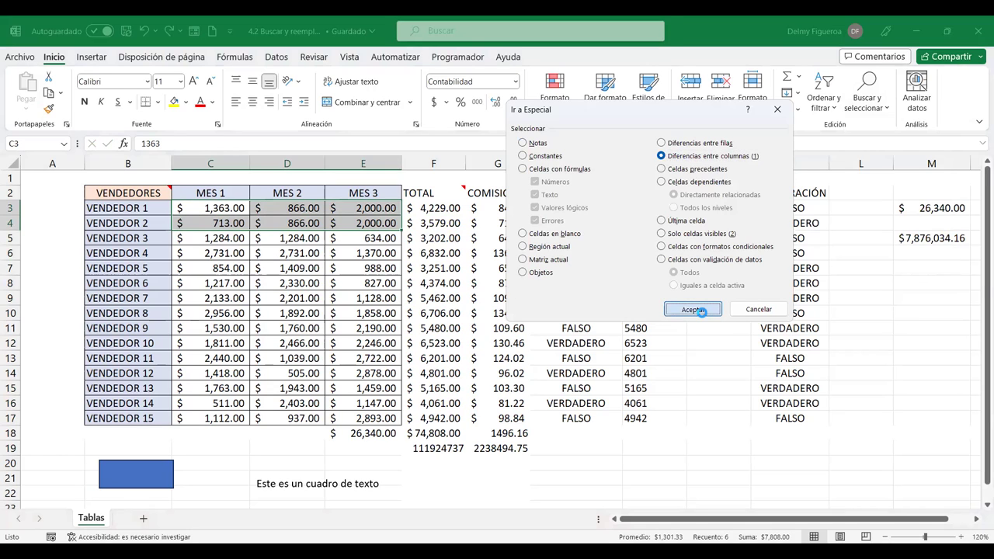
click(216, 220)
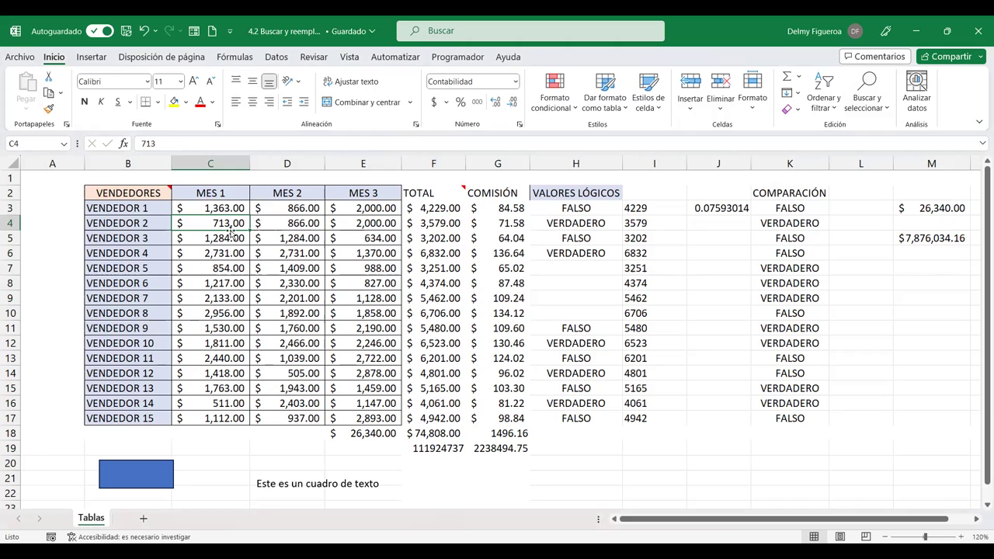
Try selecting precedent cells of C4 with Go To Special; no cells are found
click(874, 113)
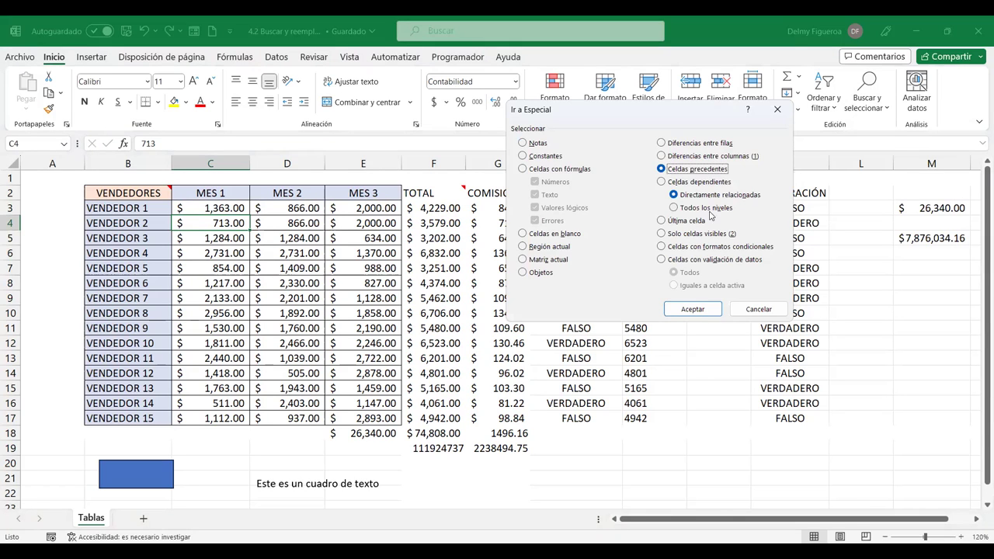
click(768, 306)
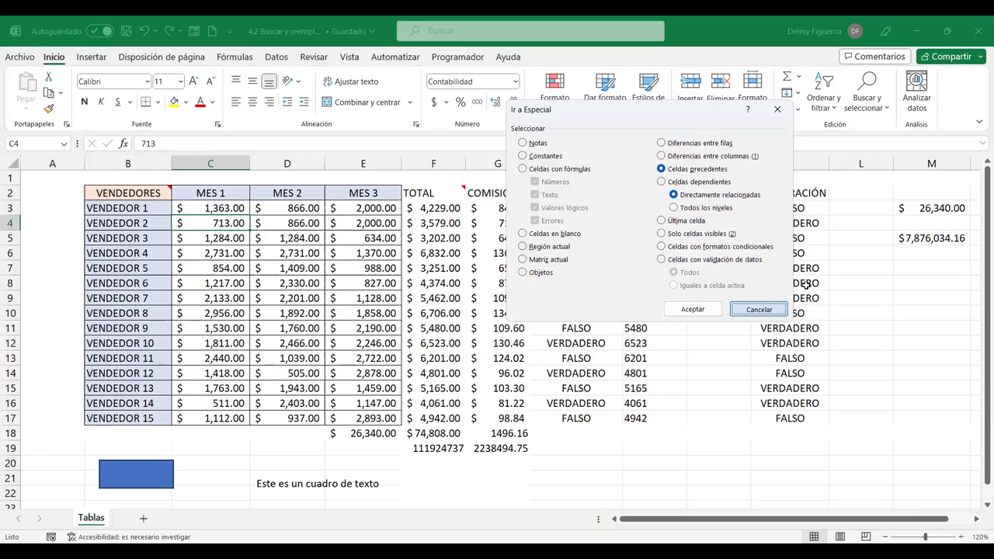
key(Escape)
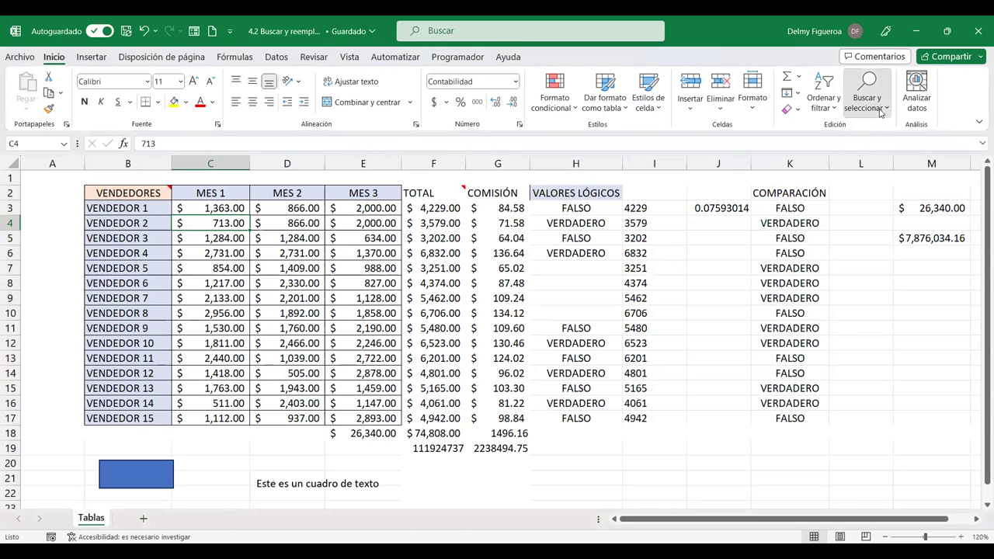
click(881, 114)
key(Return)
click(697, 169)
click(711, 308)
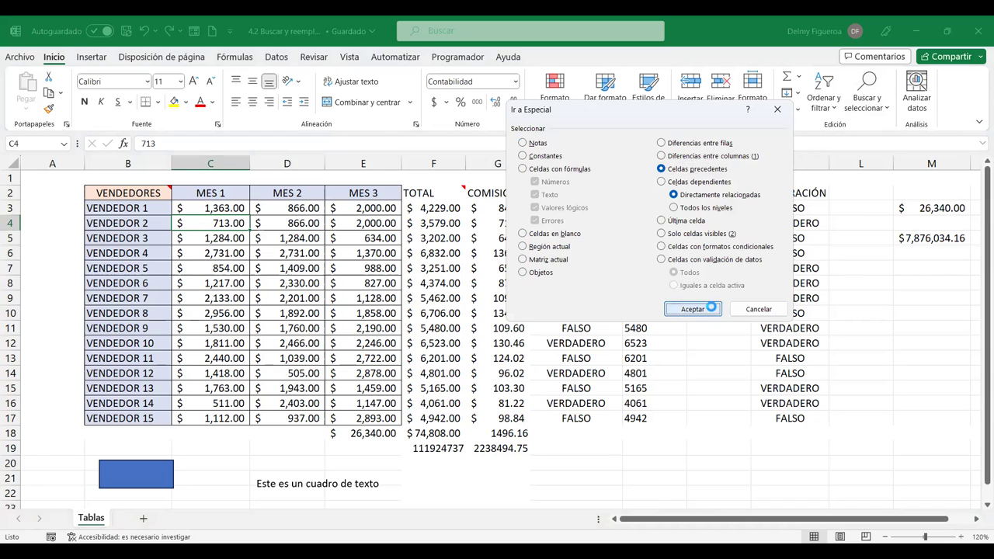
click(496, 323)
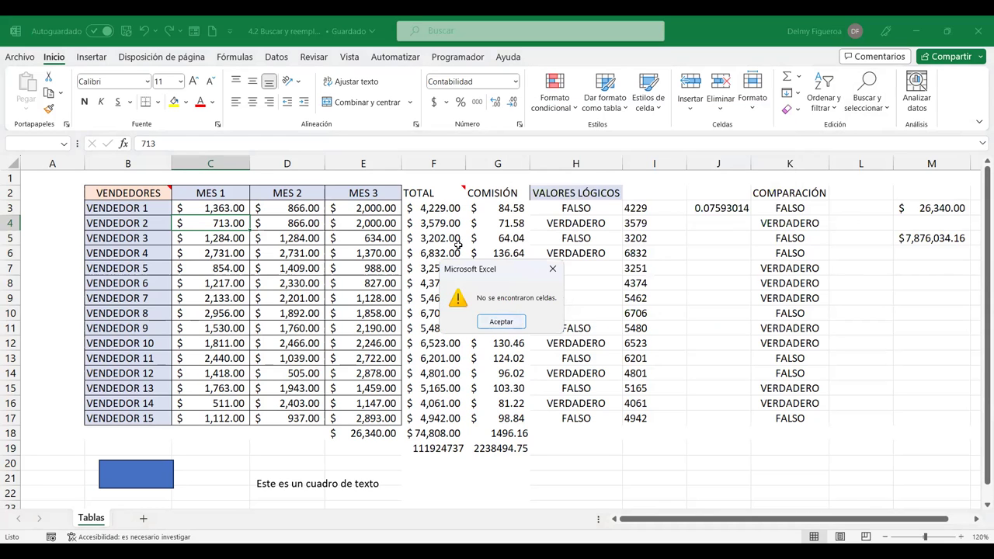
Select C3:E3 as the precedents of the F3 total and show the formula auditing commands
click(436, 208)
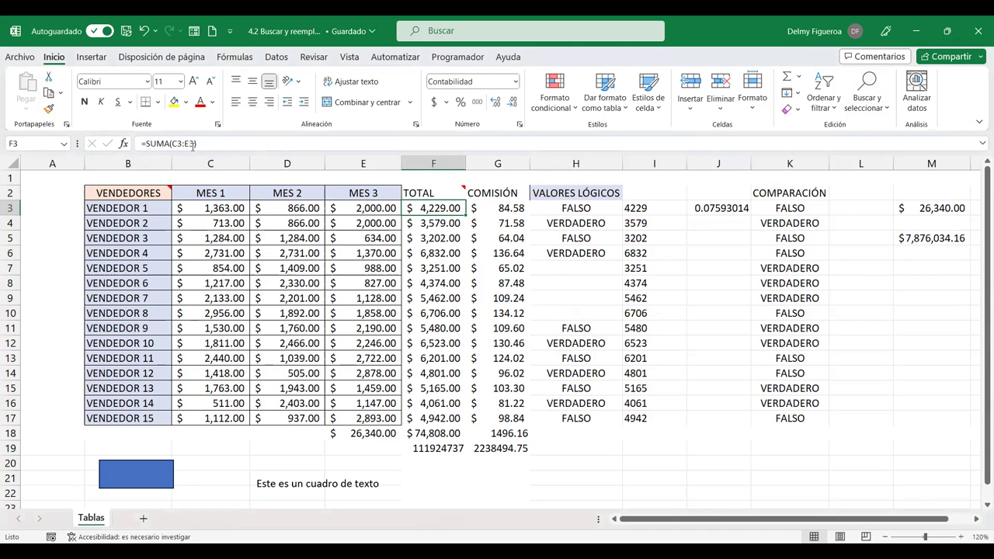
click(882, 108)
click(891, 185)
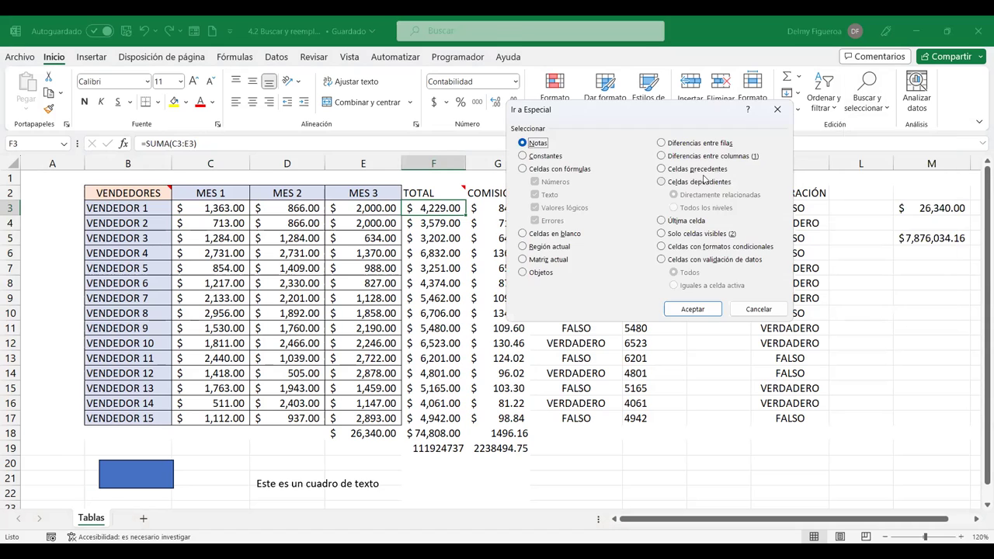
click(699, 169)
click(692, 309)
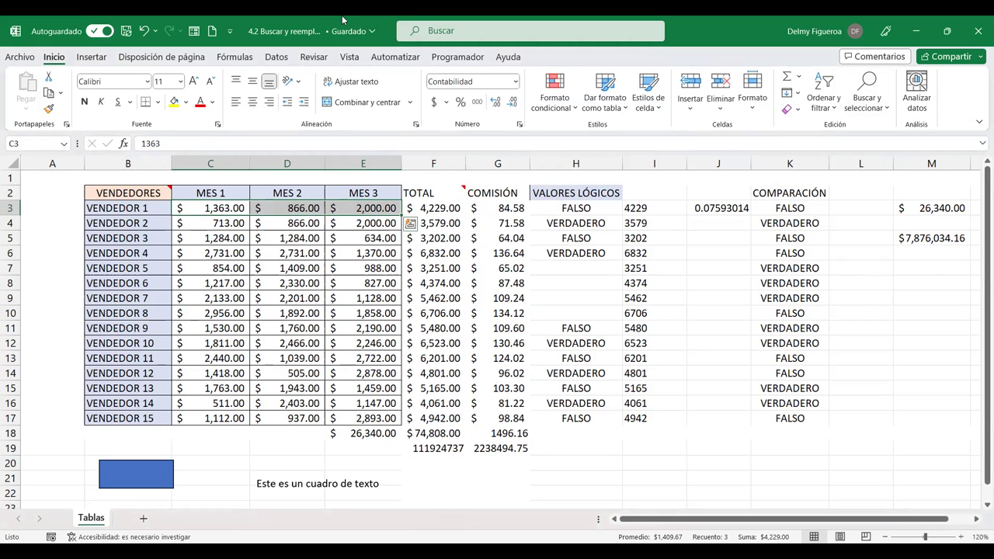
click(236, 59)
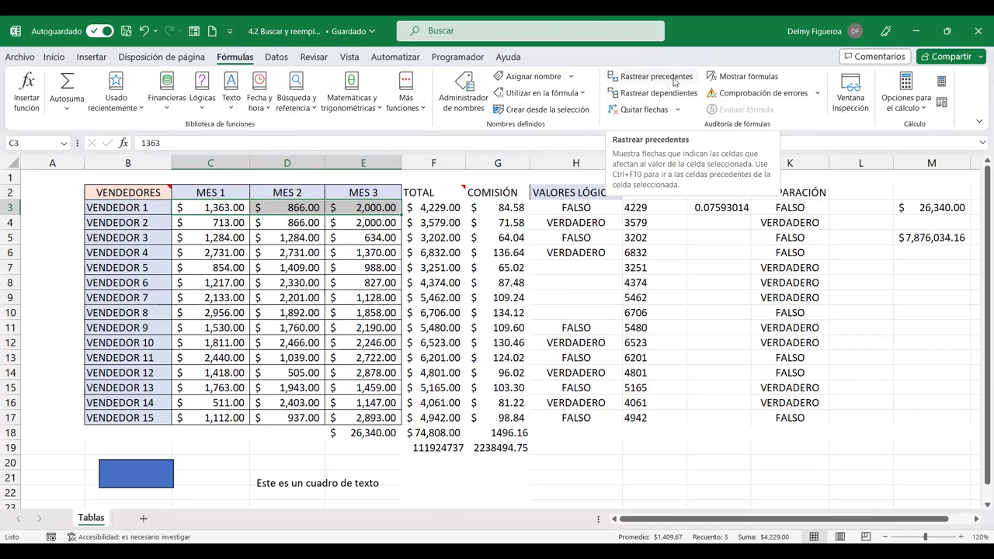
Draw a trace-precedents arrow from C3:E3 to F3, after dismissing the no-formula error for C3
click(656, 76)
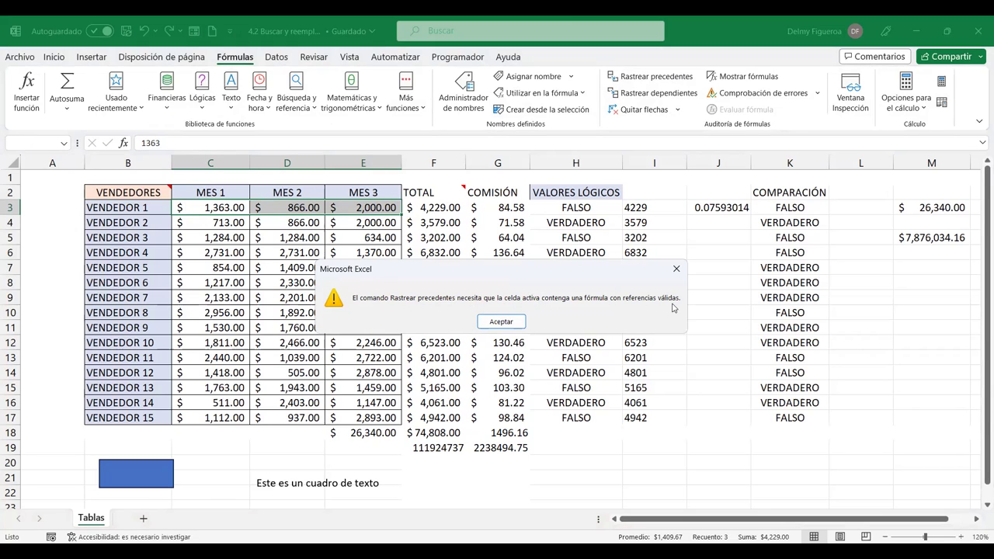
click(501, 321)
click(441, 210)
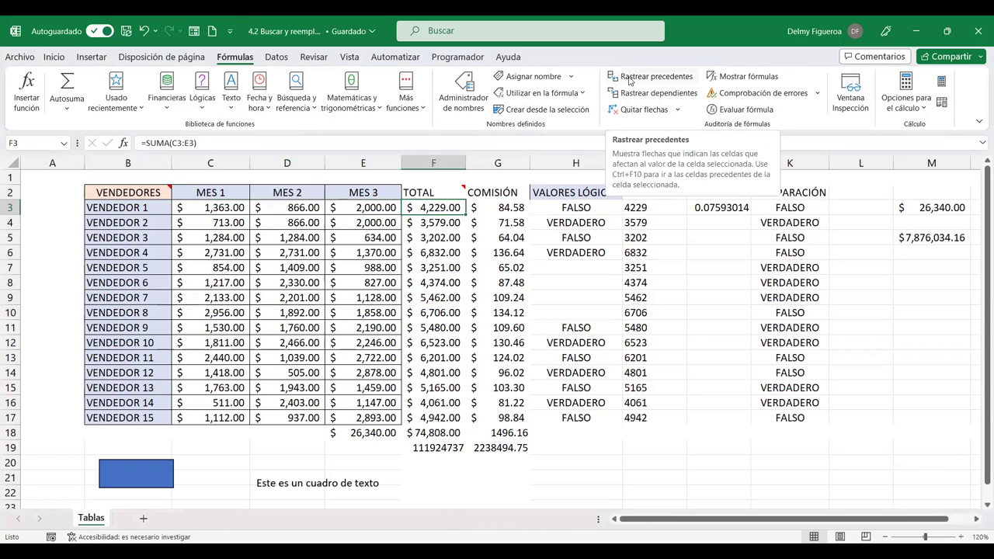
click(671, 79)
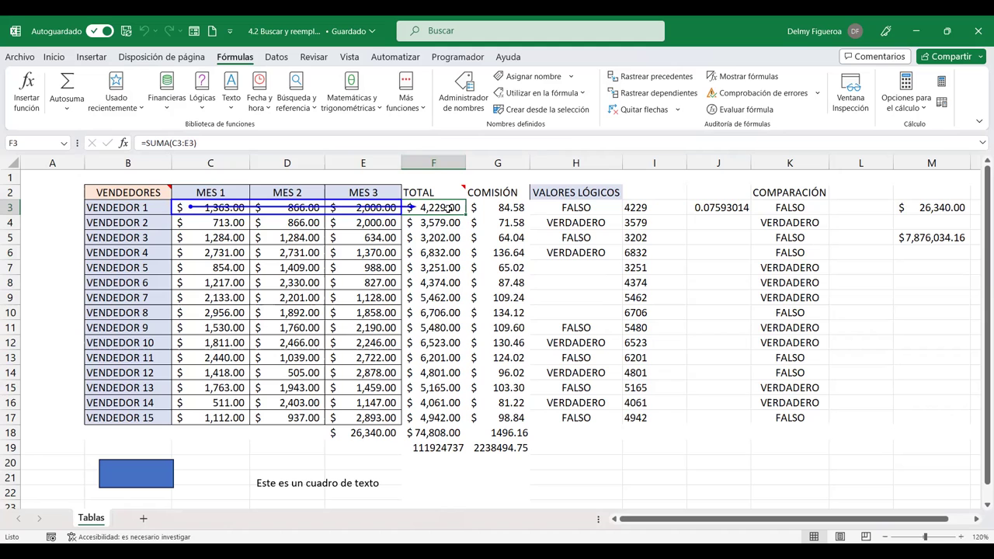
Select all-level precedents of the F3 total, giving C3:E3
click(55, 59)
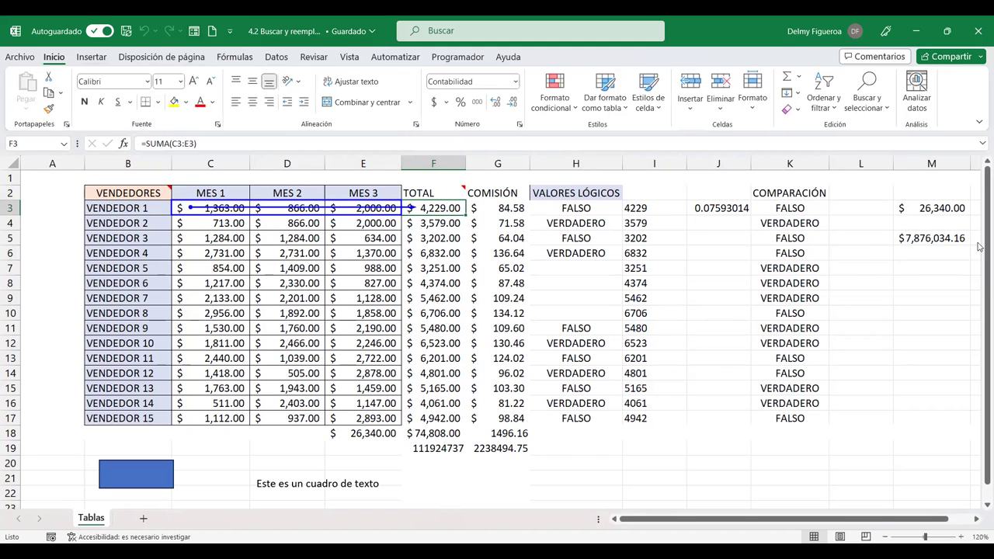
click(881, 108)
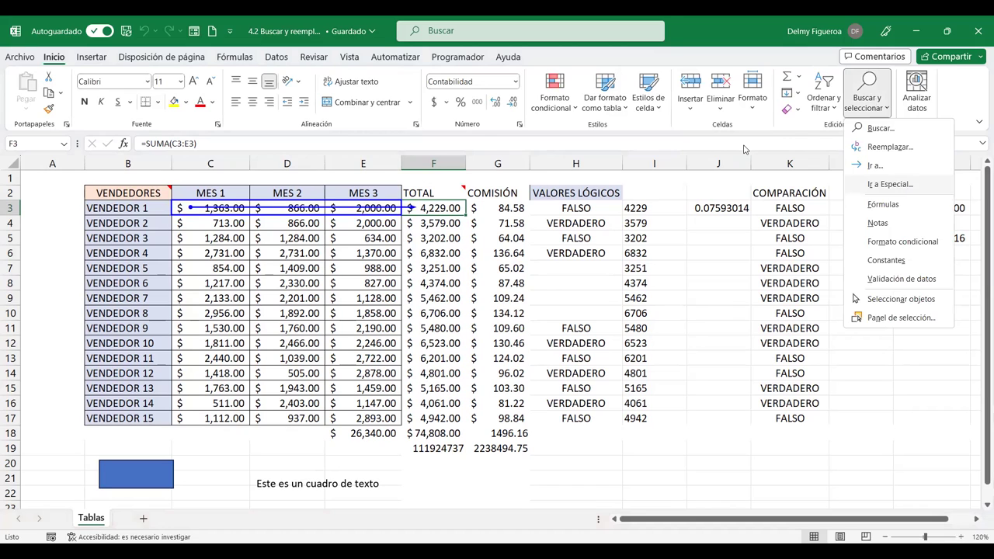
click(889, 184)
click(712, 171)
click(710, 208)
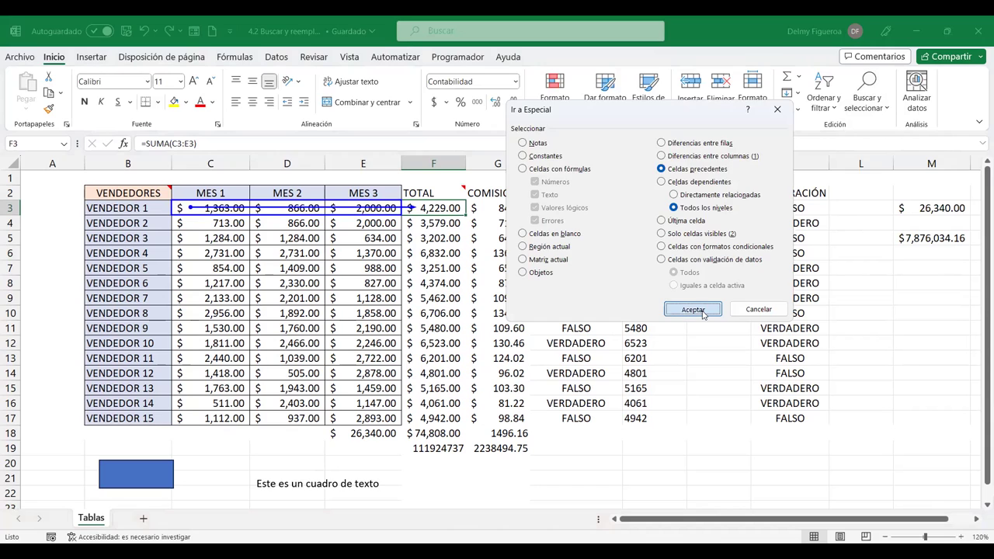
click(693, 310)
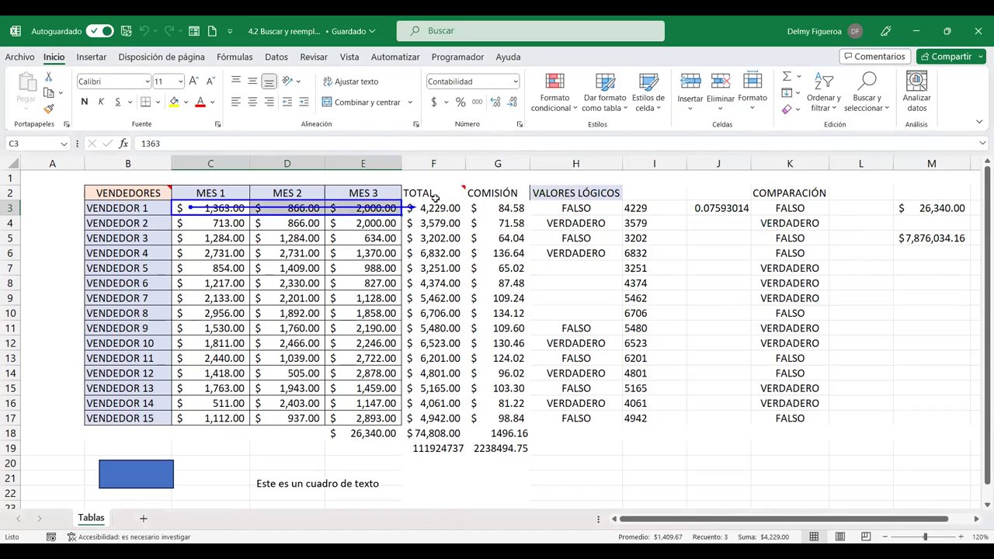
Select the totals F3:F17 and then all their precedents, C3:E17
click(441, 223)
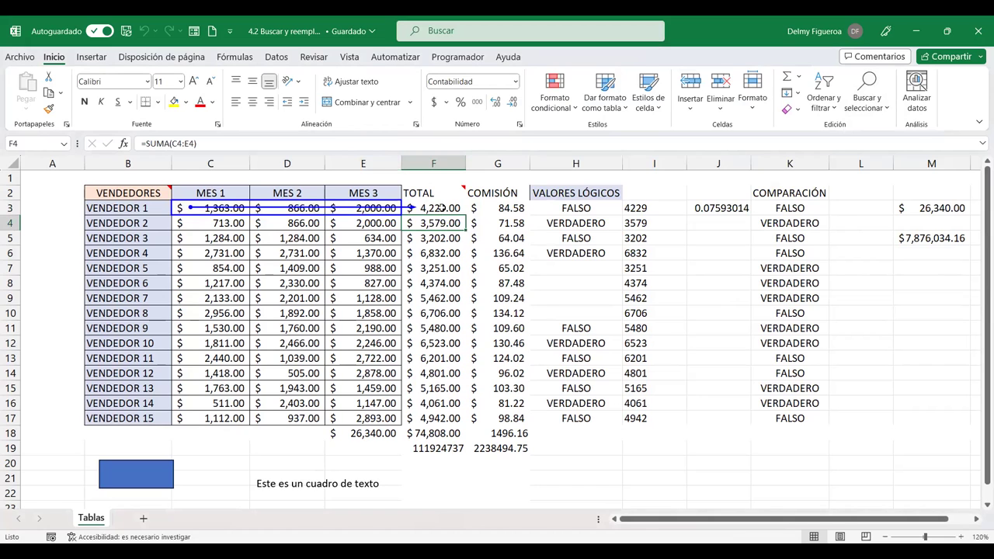
drag(441, 208, 443, 417)
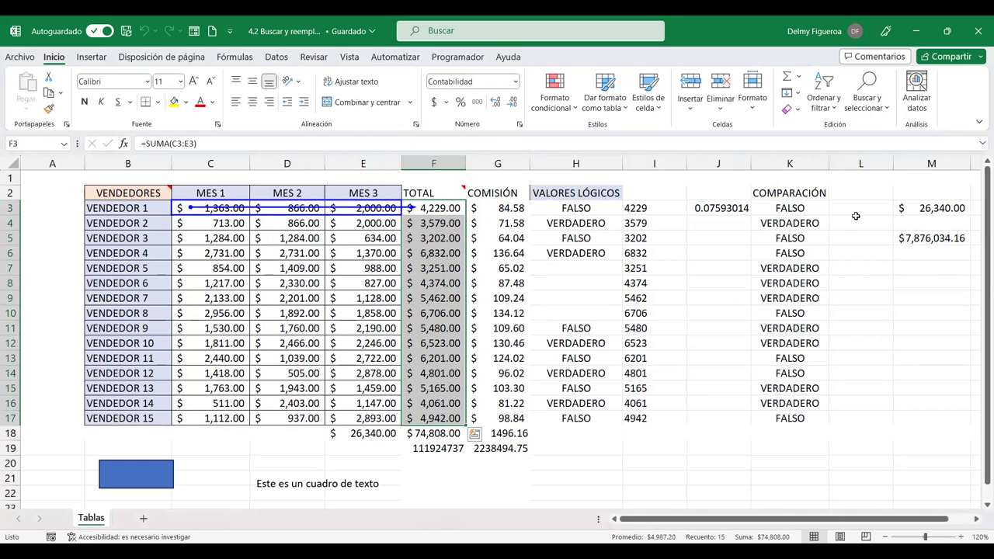
click(867, 92)
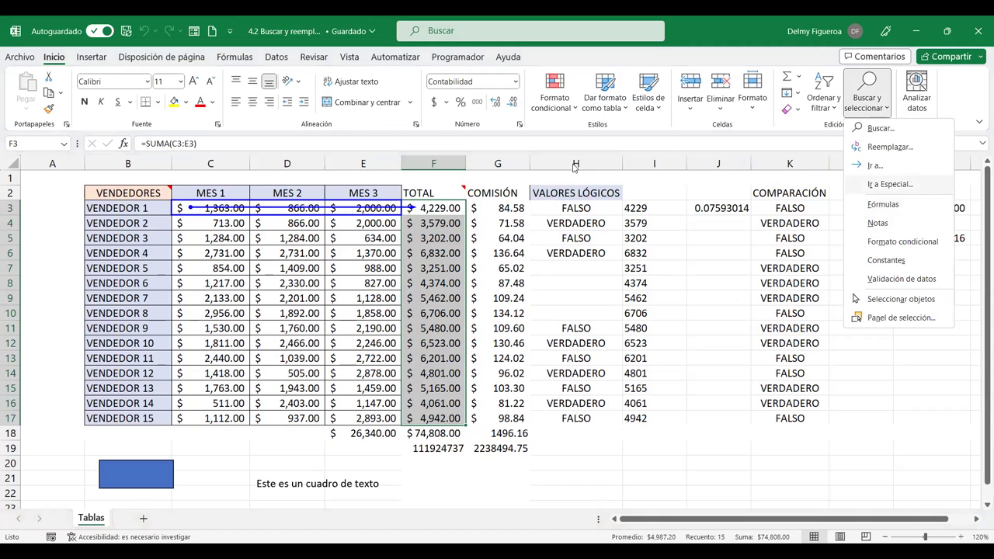
click(890, 184)
click(707, 170)
click(697, 207)
click(701, 312)
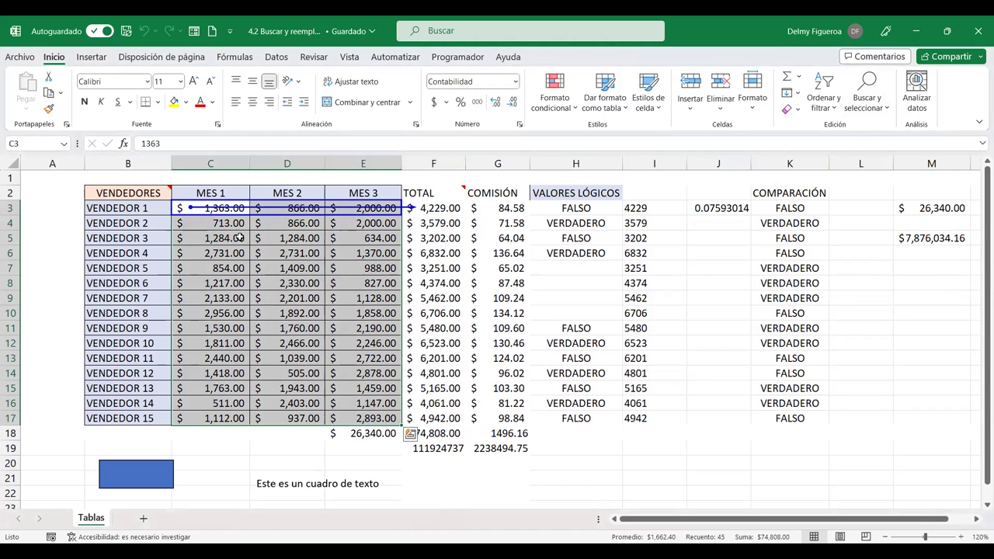
Select the totals F4:F17 and show the formula auditing commands
click(434, 224)
drag(433, 272, 434, 420)
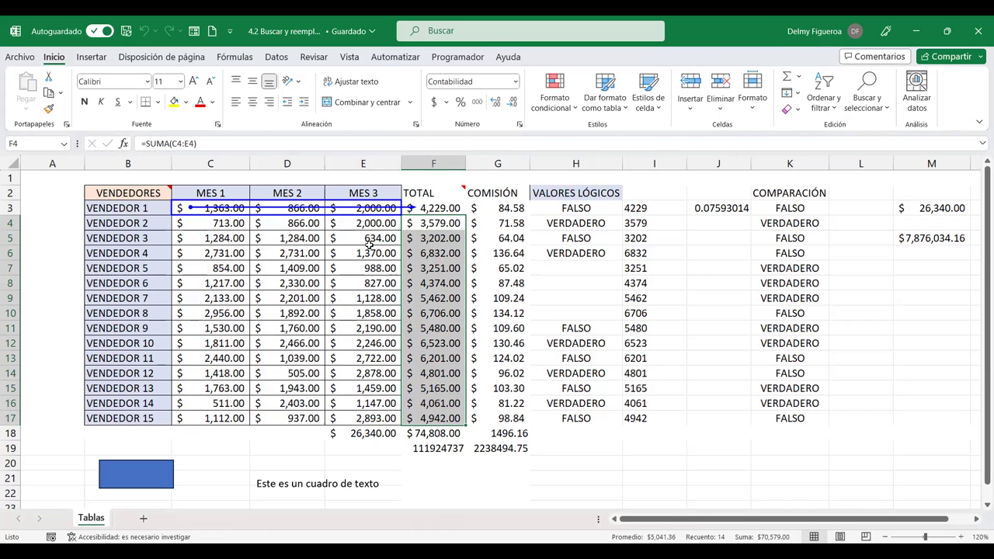
click(236, 59)
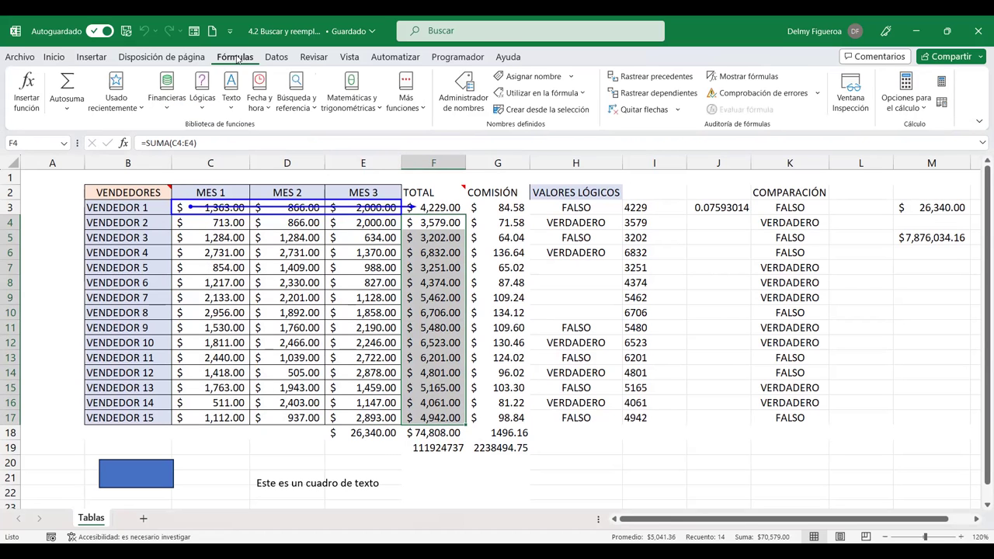
Trace F4's precedents, remove all arrows, then trace the cells depending on F4
click(655, 77)
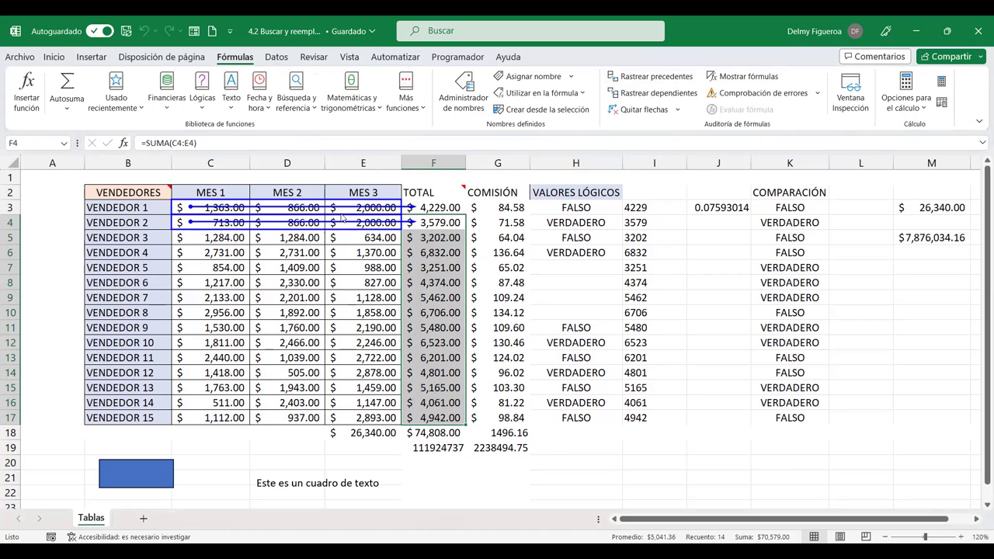
click(677, 110)
click(667, 128)
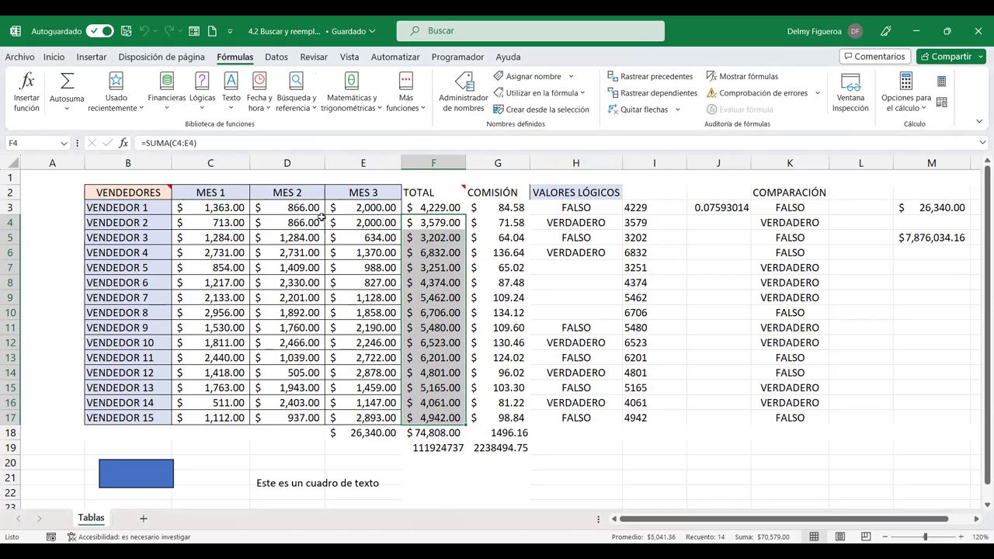
click(444, 219)
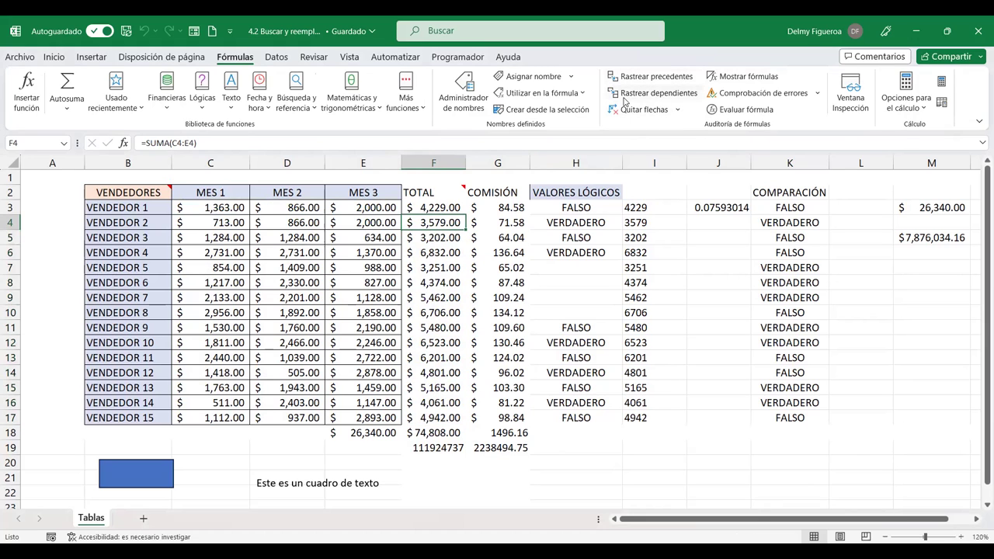
click(675, 97)
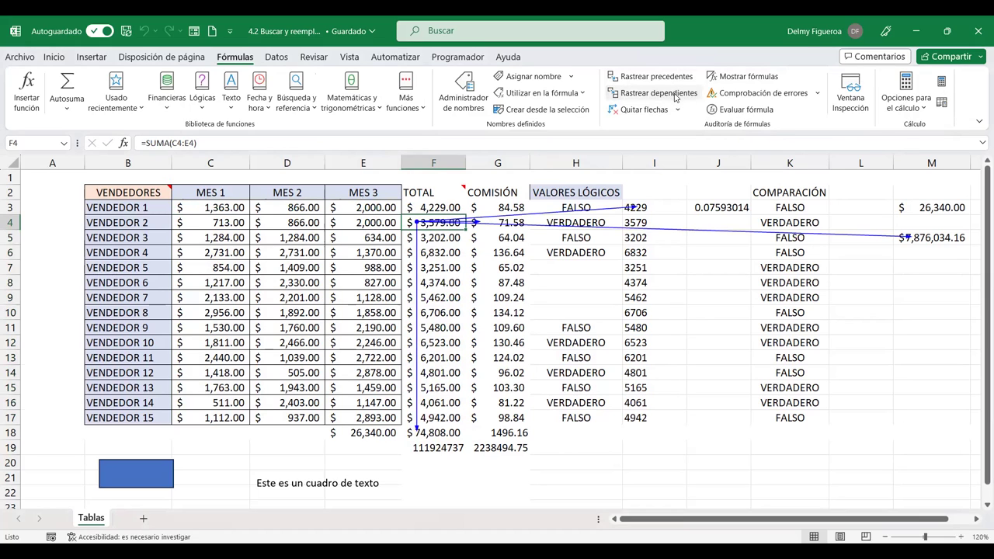
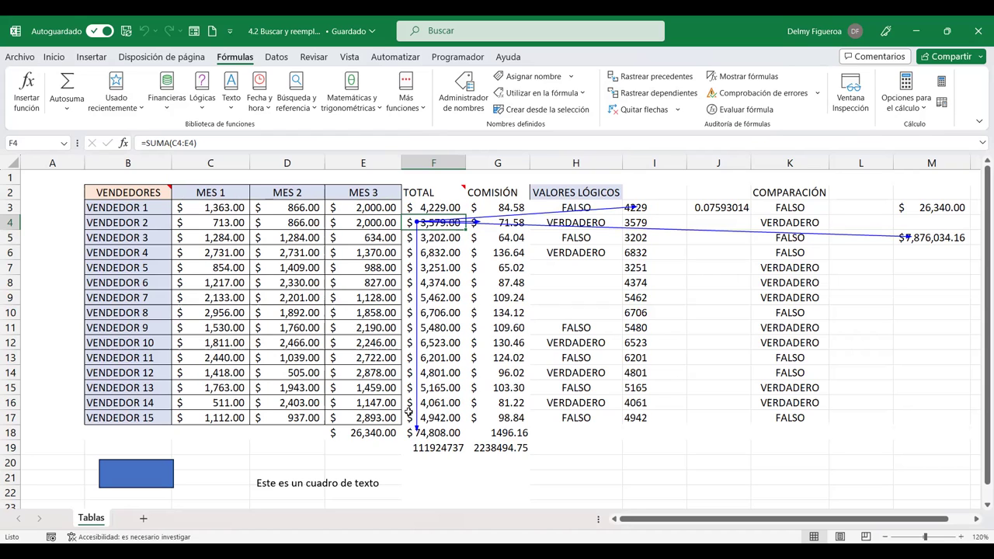
Clear the tracer arrows, select F4's direct dependents I3:I17 with Go To Special, then reselect F4
click(644, 109)
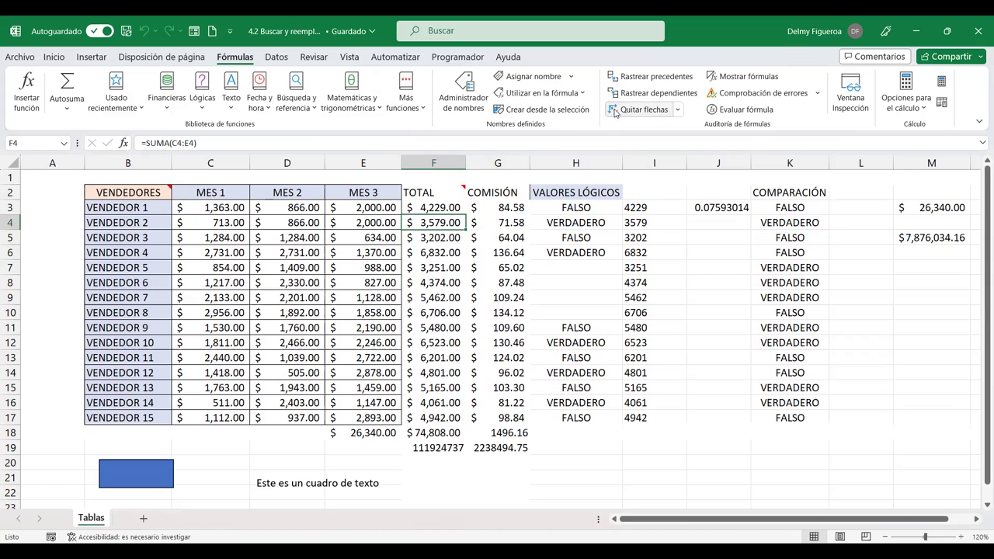
click(52, 61)
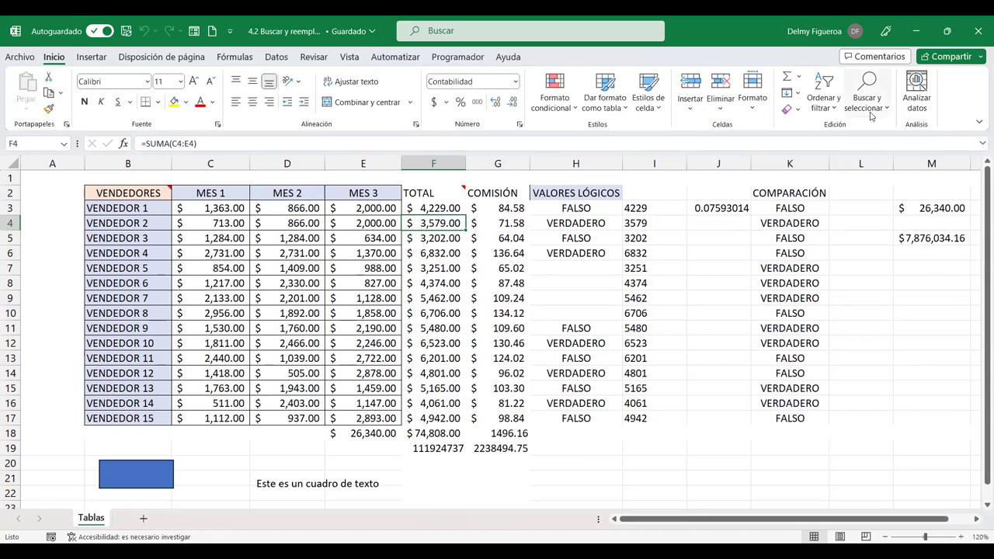
click(875, 111)
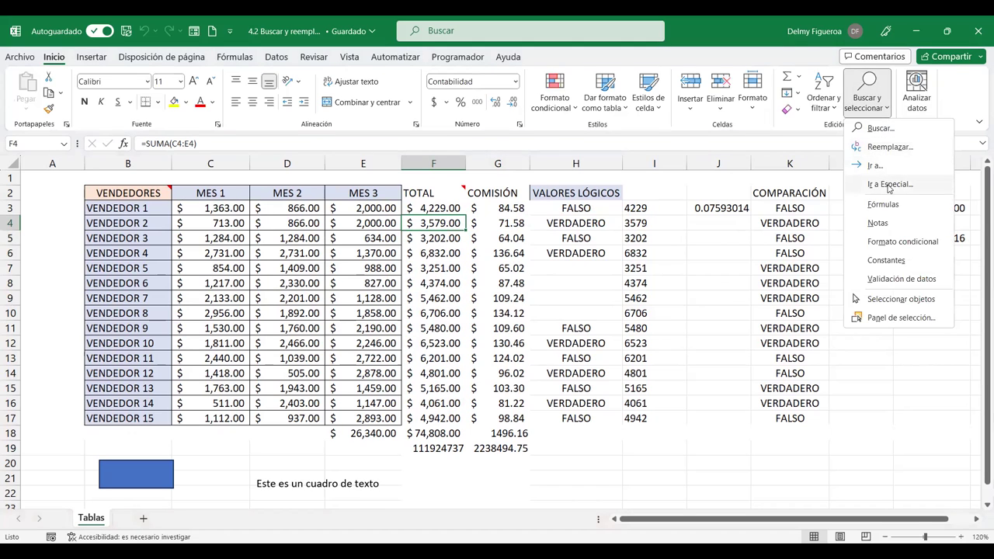
click(890, 184)
click(712, 183)
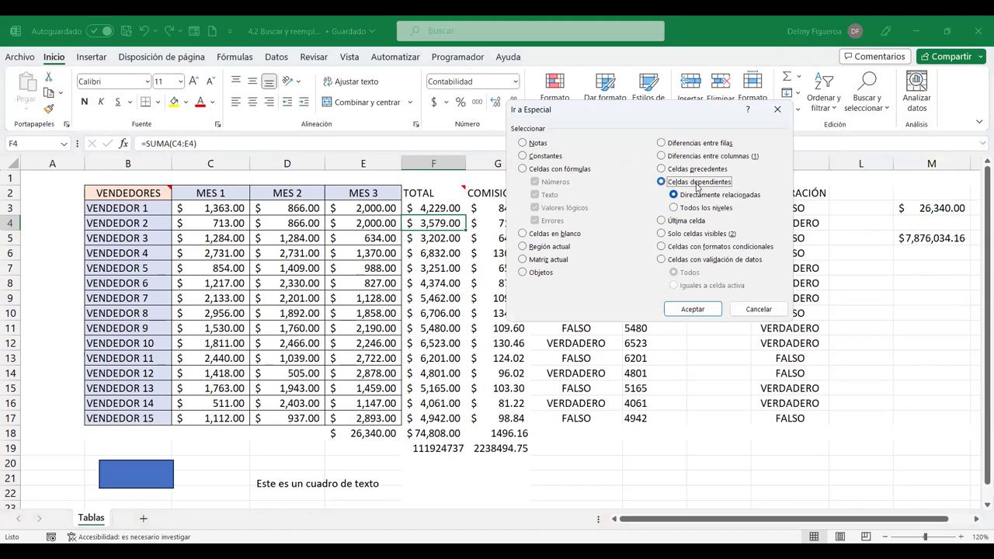
click(707, 310)
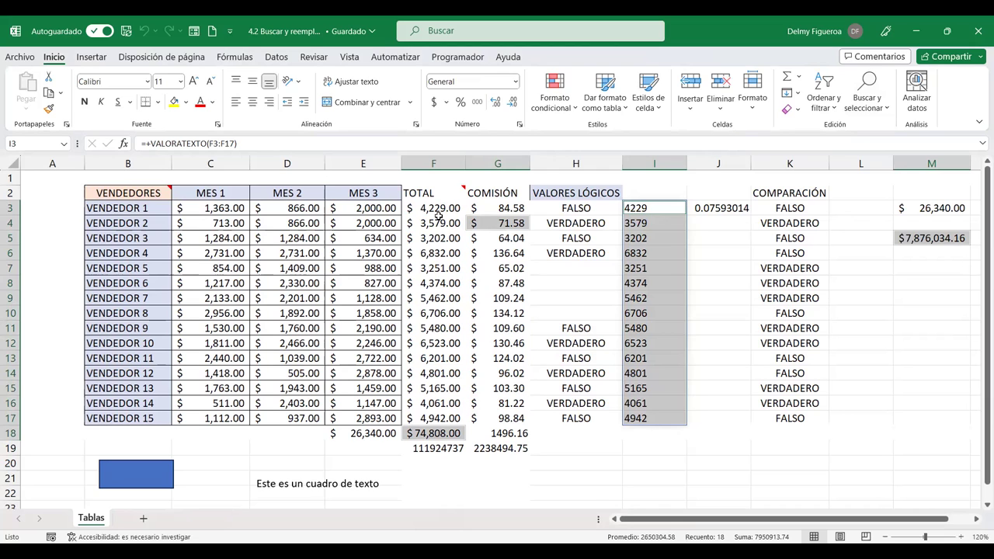
click(438, 219)
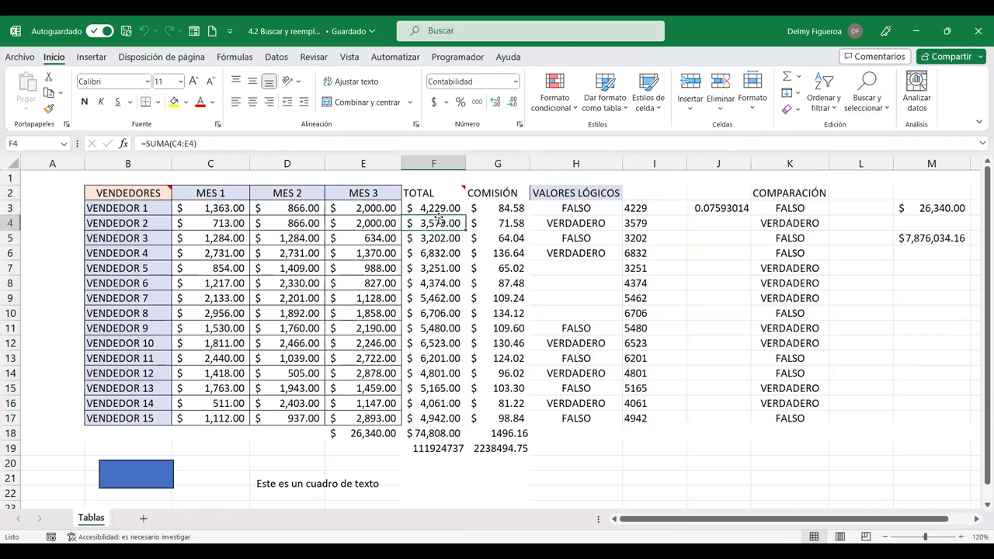
Jump to the last used cell N19 via Go To Special, then recheck it with Ctrl+Home and Ctrl+End
click(871, 117)
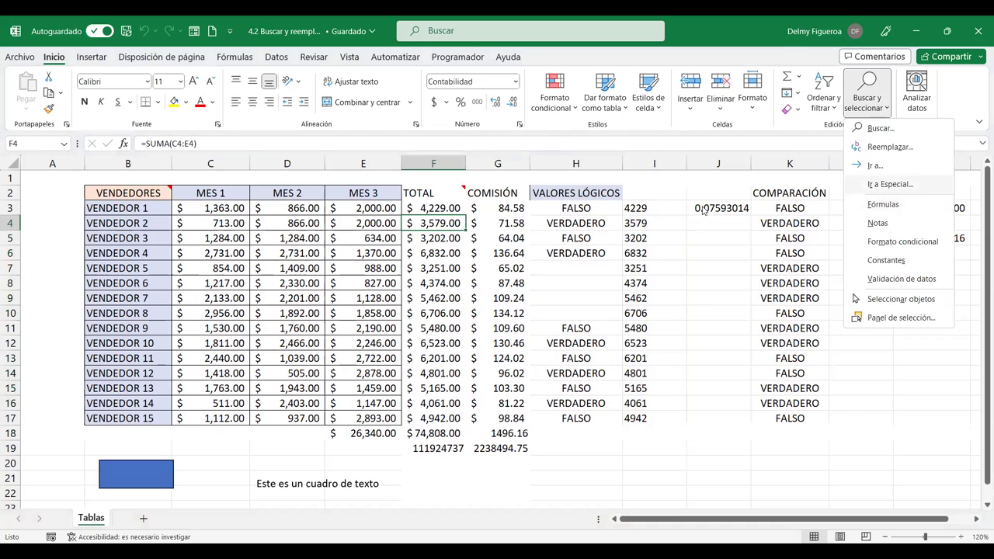
key(Return)
click(695, 222)
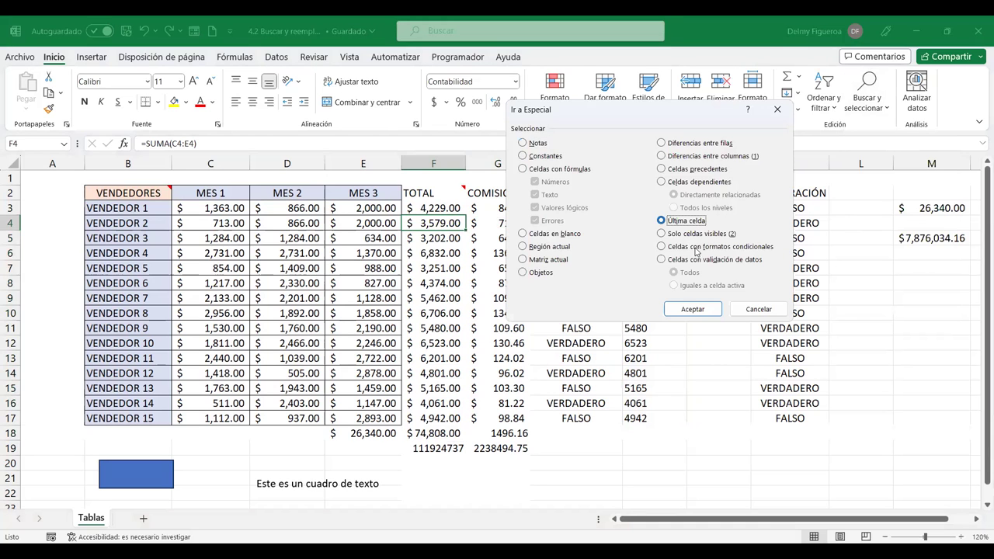
click(692, 308)
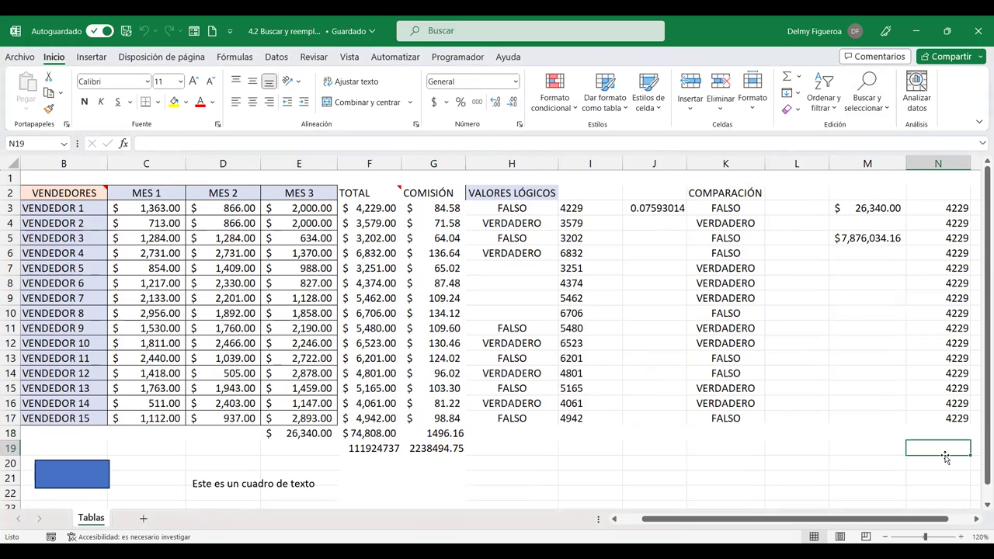
key(ctrl+Home)
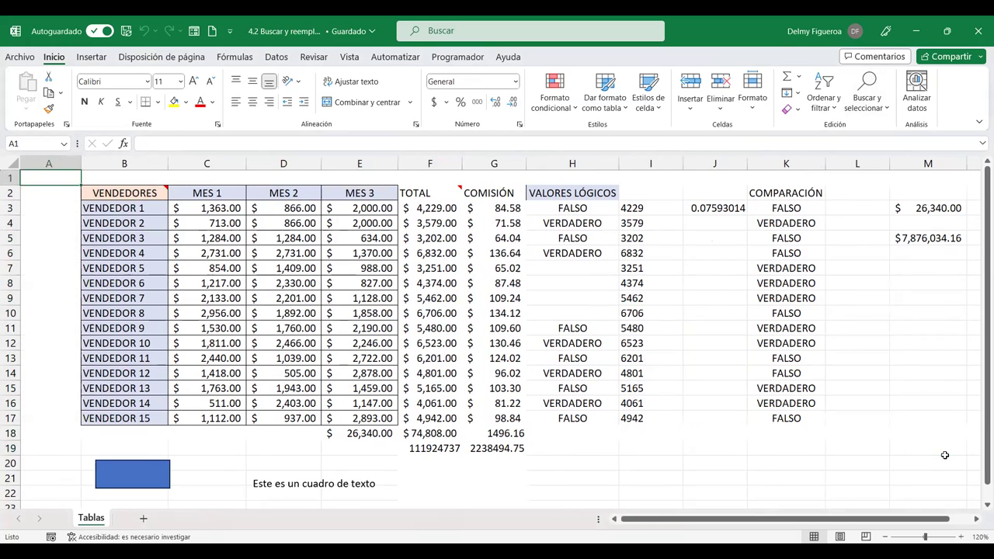
key(ctrl+End)
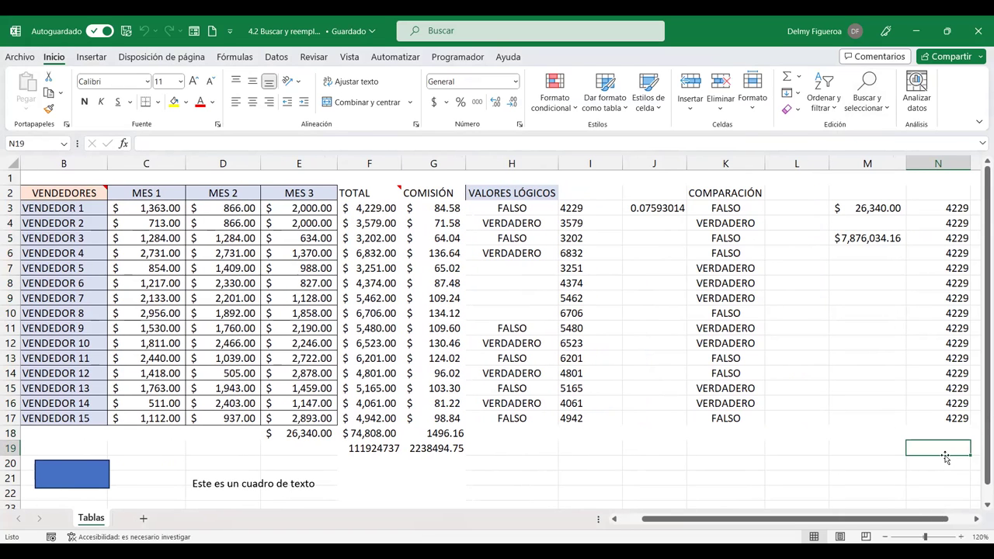
Select only the visible cells with Go To Special, then return to A1
click(877, 114)
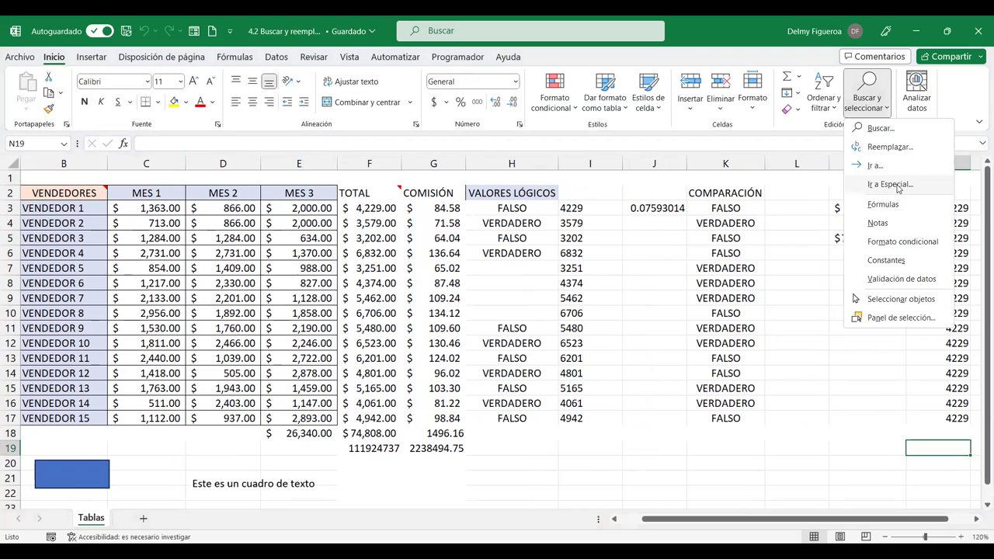
key(Return)
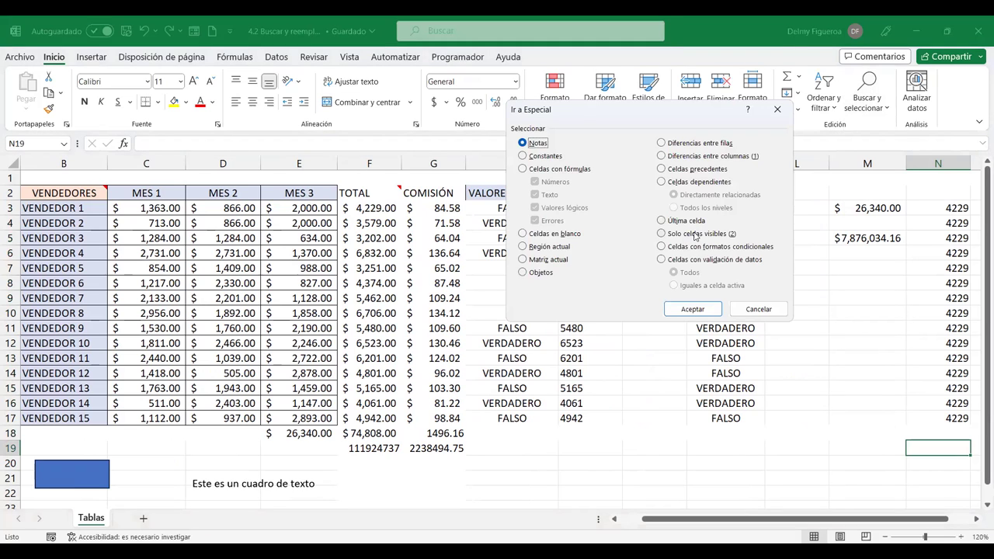
click(694, 235)
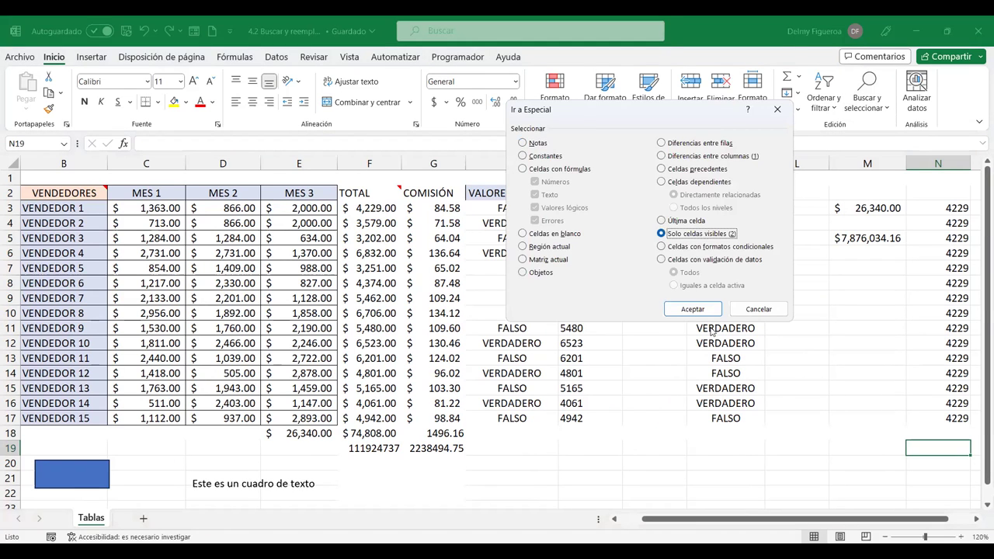
click(692, 309)
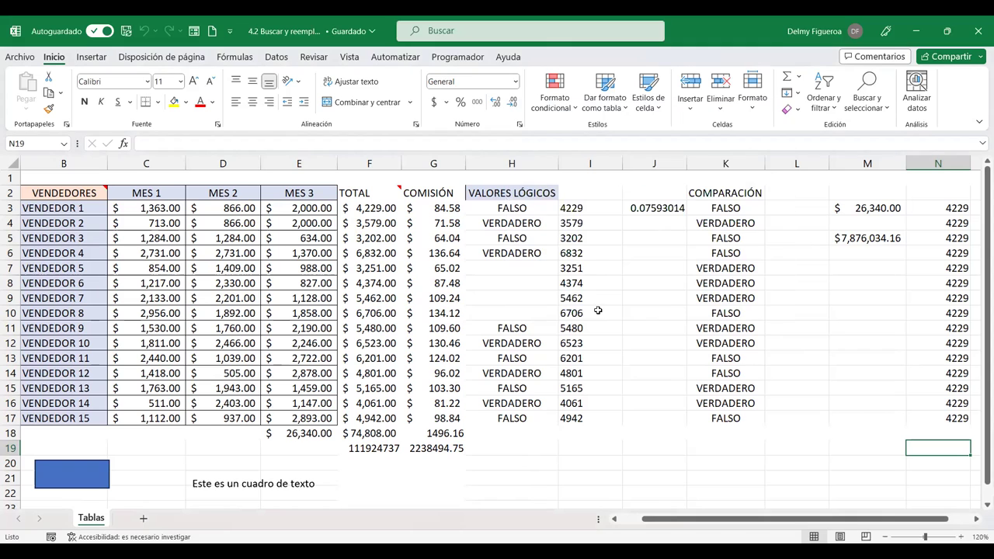
click(672, 309)
key(ctrl+Home)
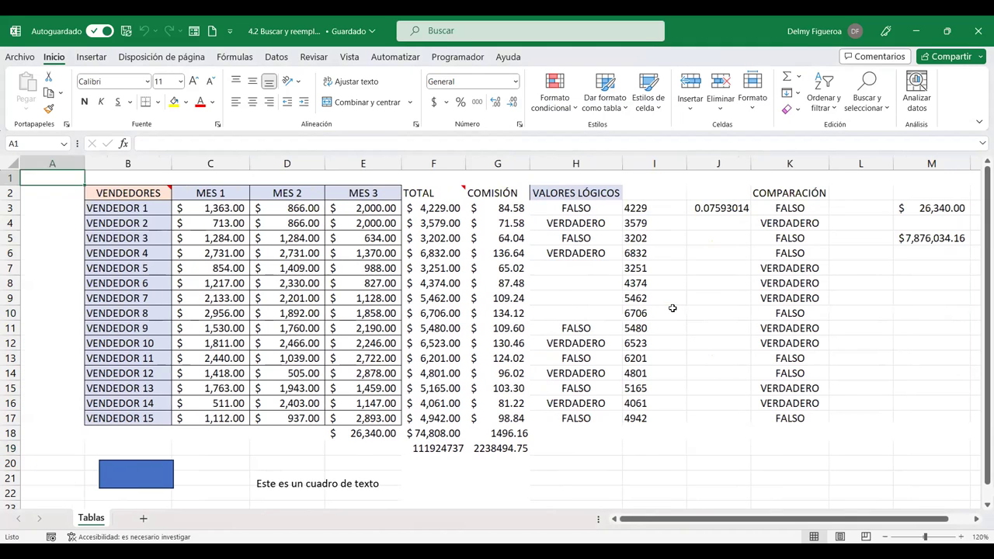
Turn on header filters and filter VENDEDORES to show only VENDEDOR 1
click(215, 195)
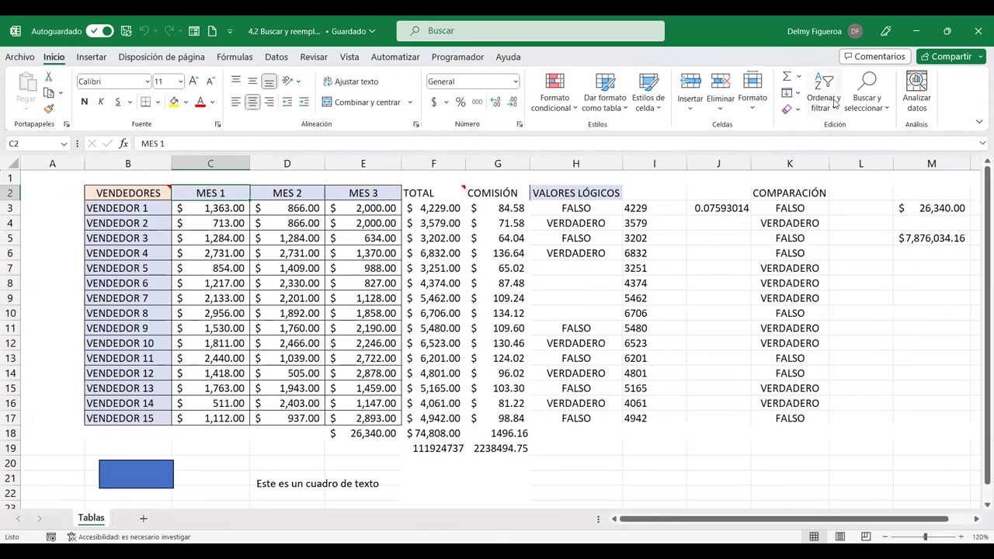
click(834, 104)
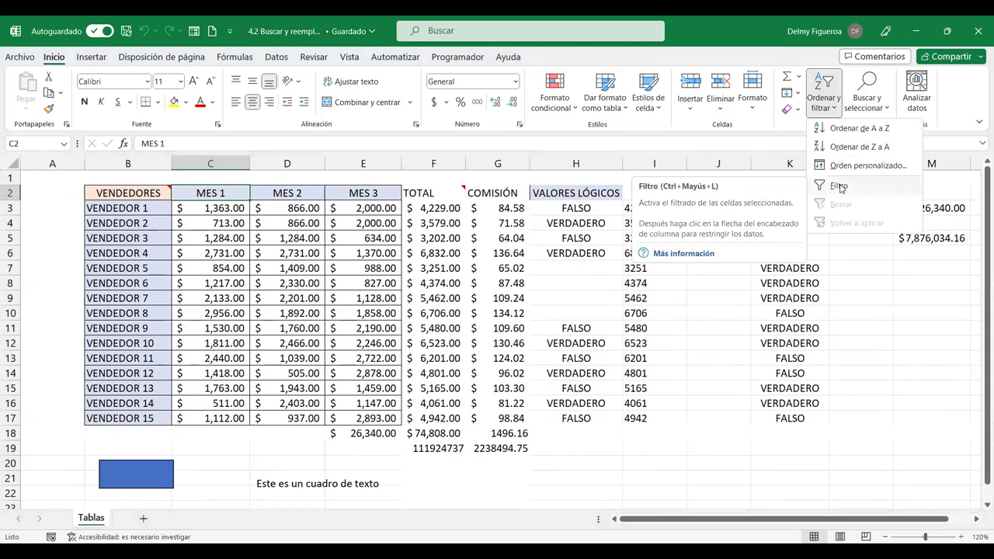
click(839, 187)
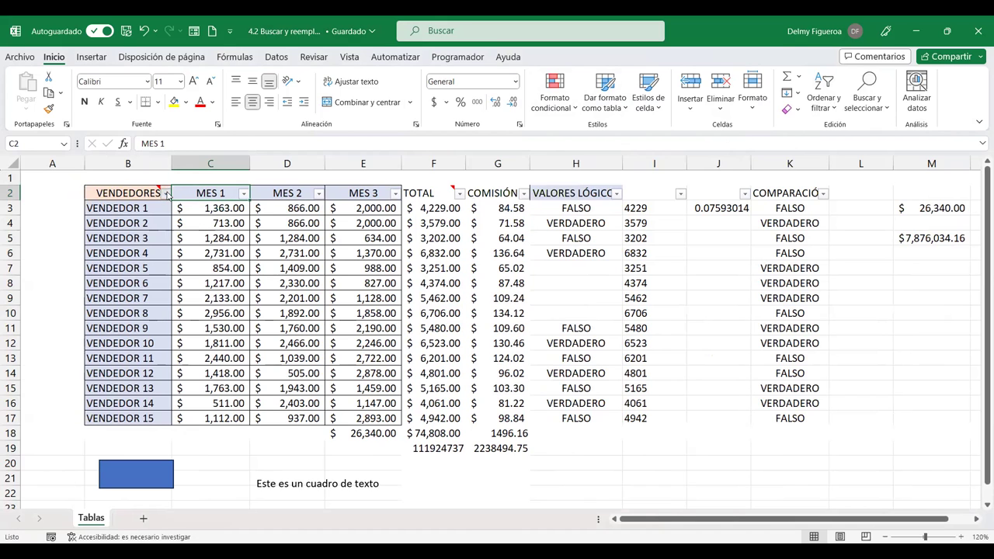
click(166, 194)
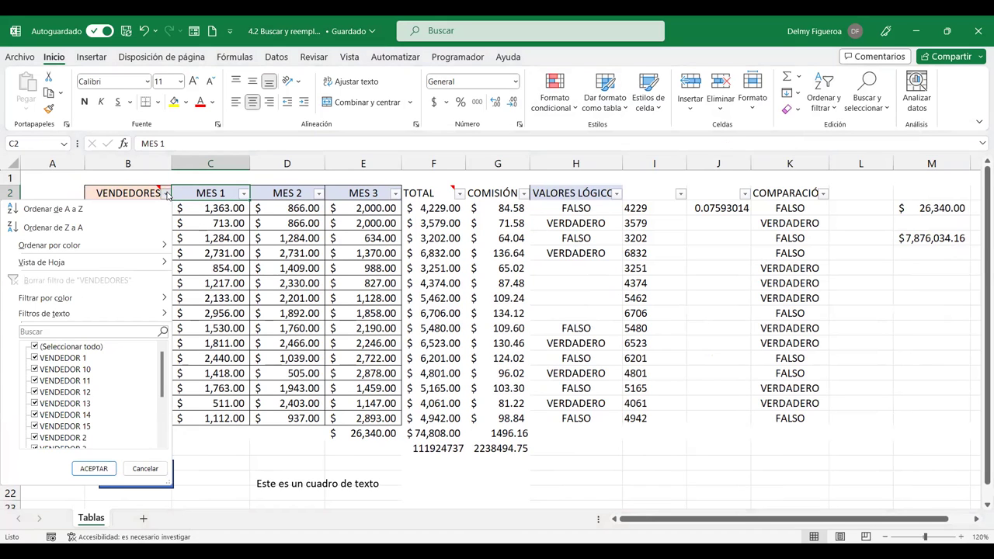
click(35, 347)
click(34, 357)
click(92, 468)
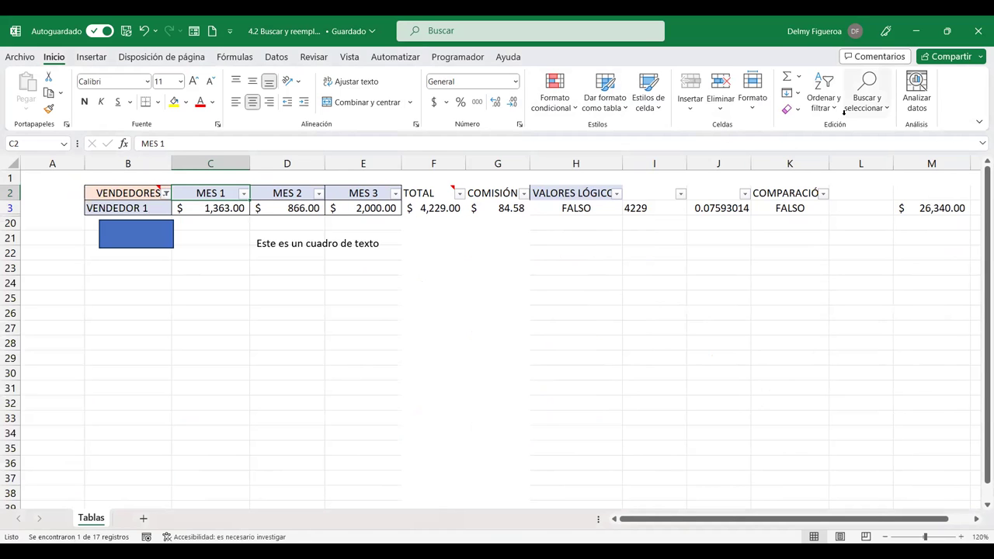
Select only the visible cells of the filtered table with Go To Special
click(881, 114)
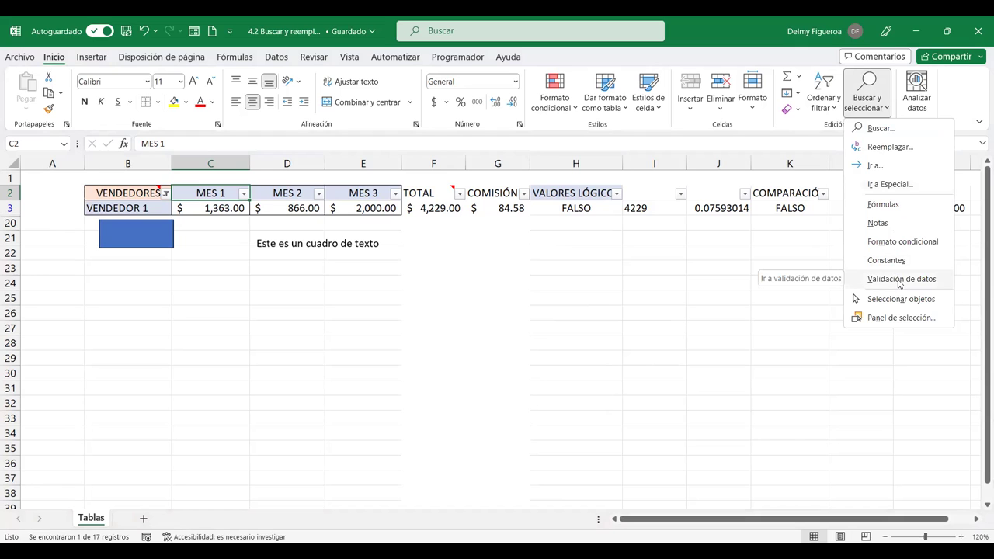
click(891, 186)
click(696, 233)
click(715, 315)
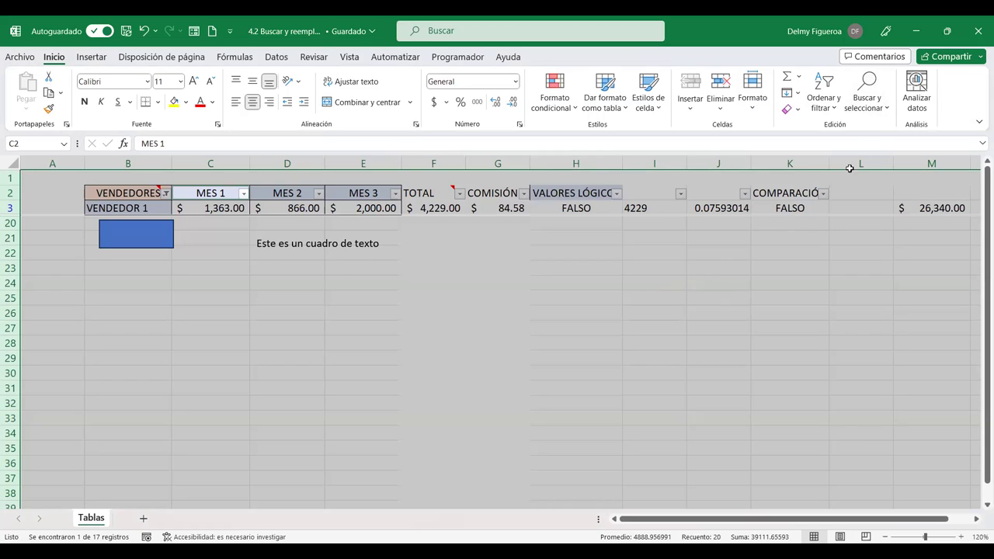
Reopen the VENDEDORES filter list and tick every vendor
click(881, 107)
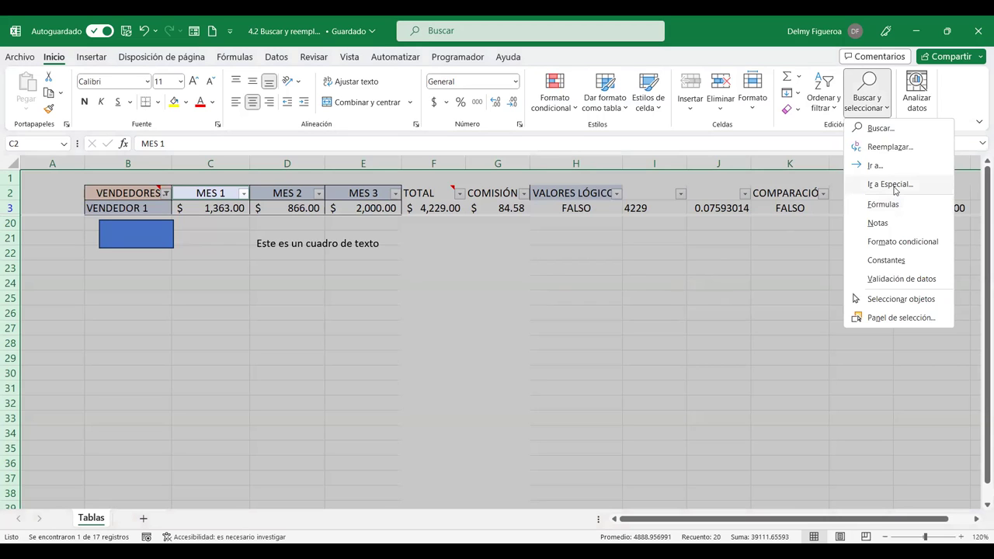
click(166, 192)
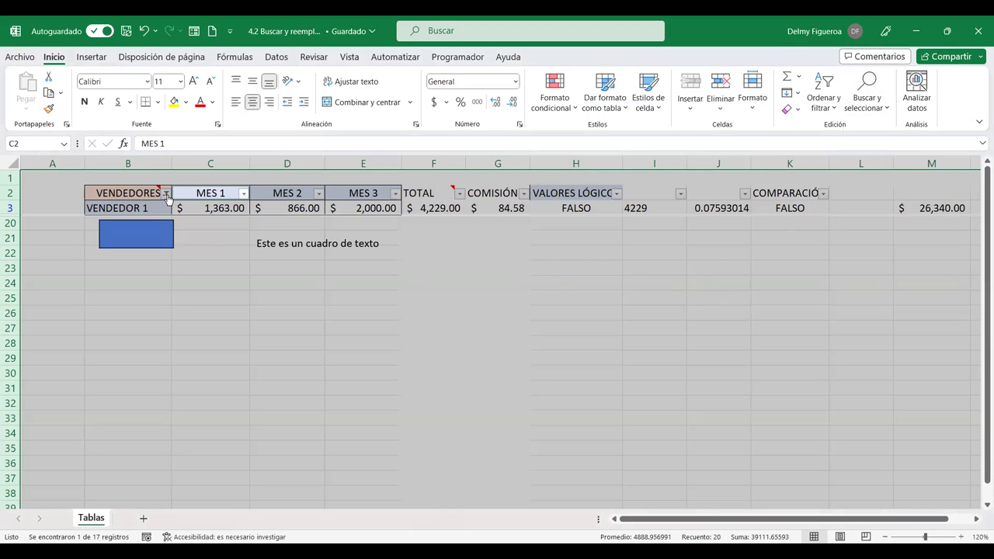
click(34, 346)
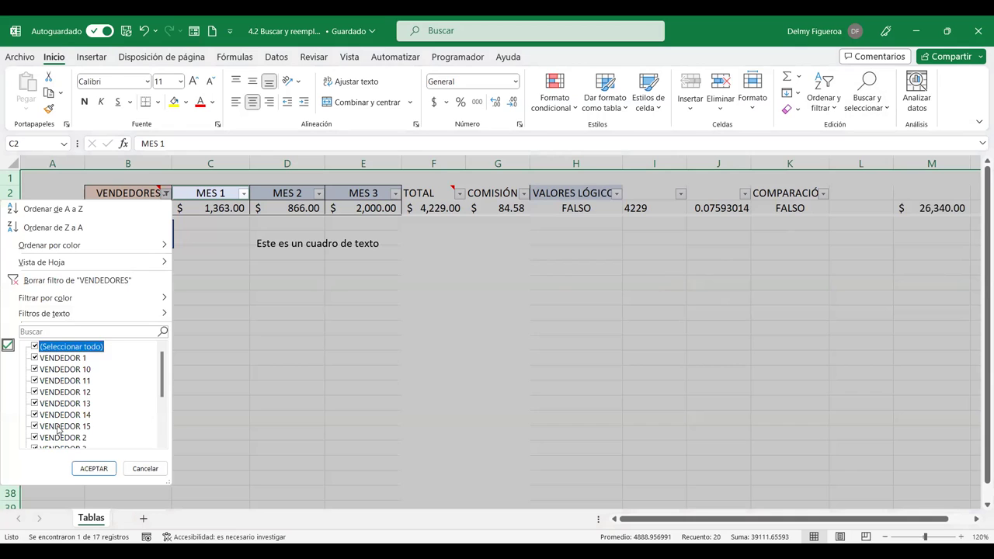
Show all vendors again, then search for conditionally formatted cells, which finds none
click(93, 469)
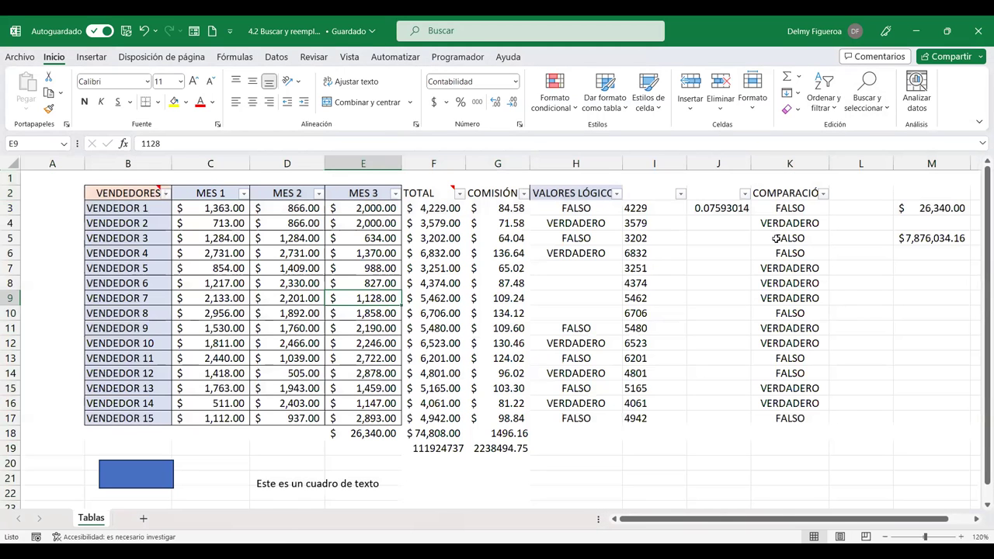
click(883, 106)
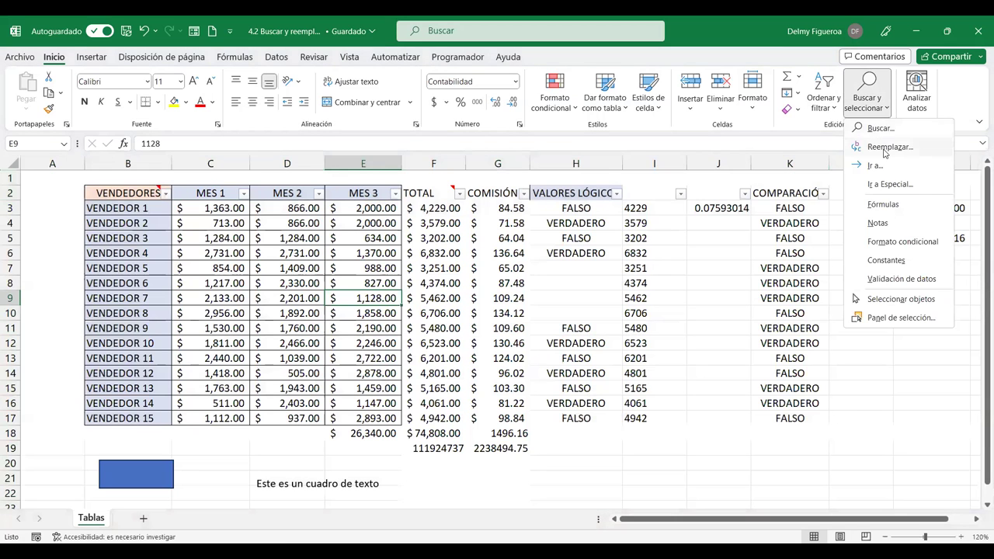
click(901, 183)
click(740, 248)
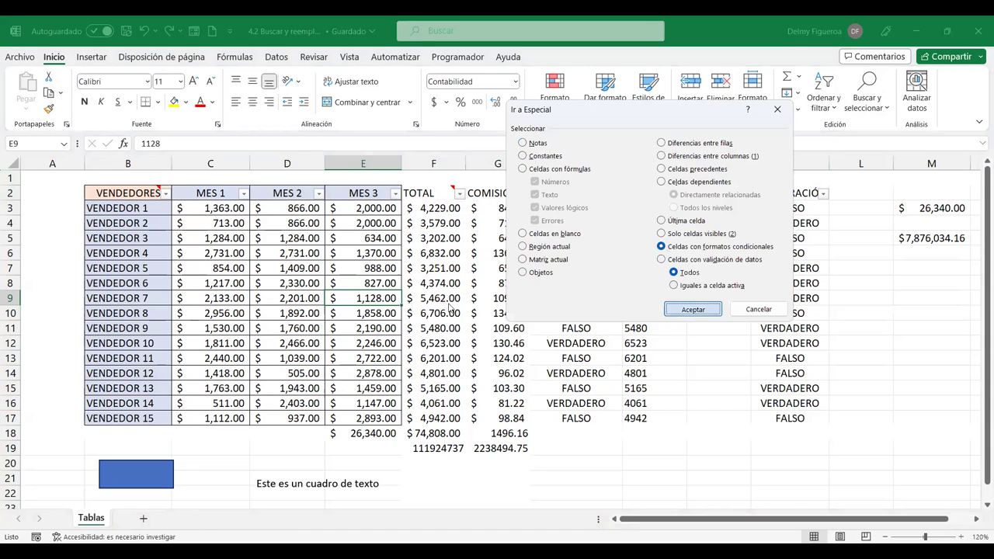
key(Return)
click(489, 327)
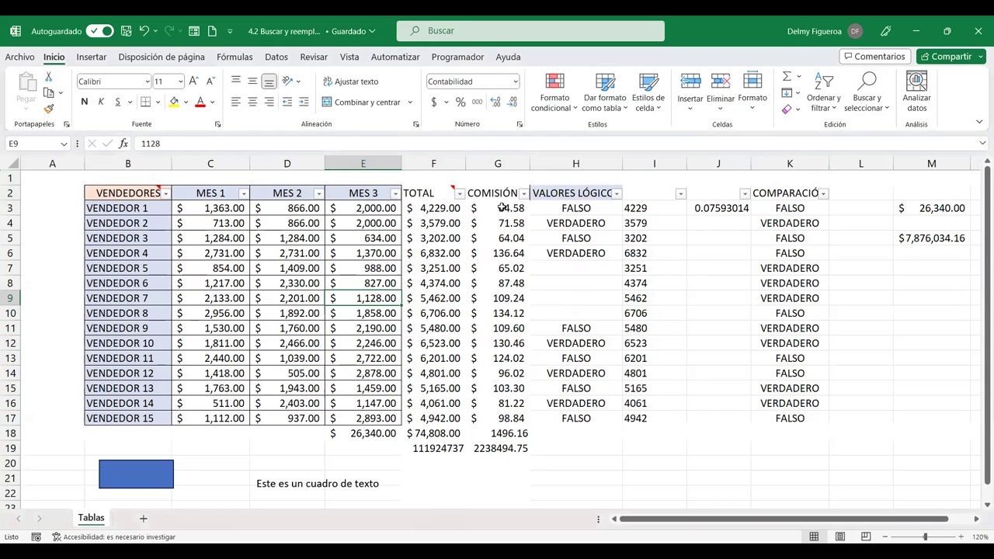
Apply the three traffic-light icon set to TOTAL F3:F17 and auto-fit column F
drag(430, 208, 431, 420)
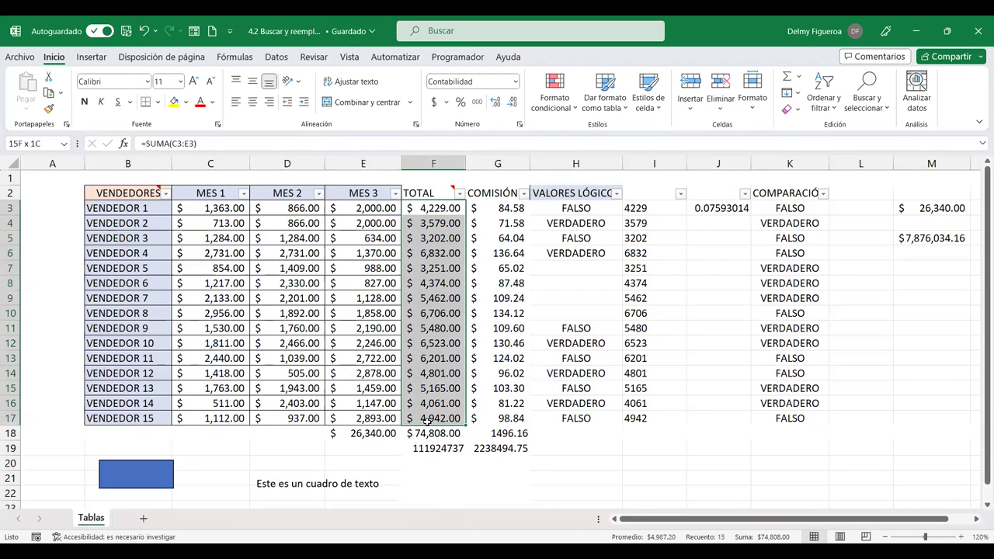
click(576, 110)
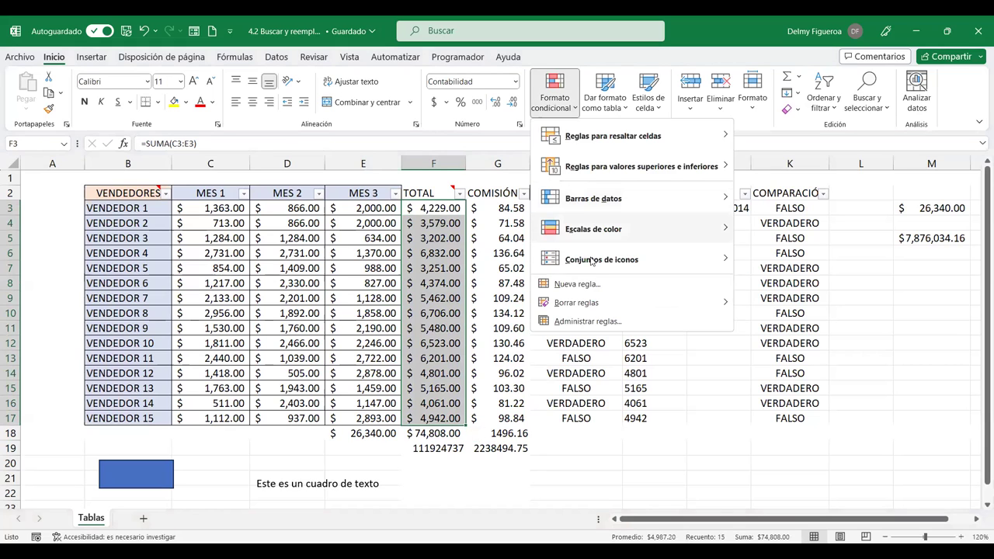
mouse_move(592, 262)
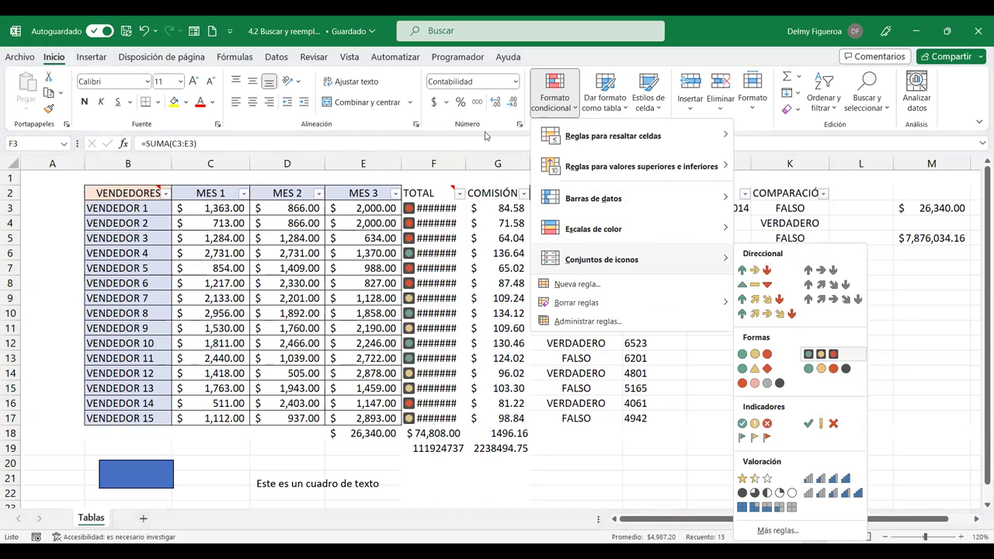
click(832, 354)
double_click(465, 161)
click(696, 286)
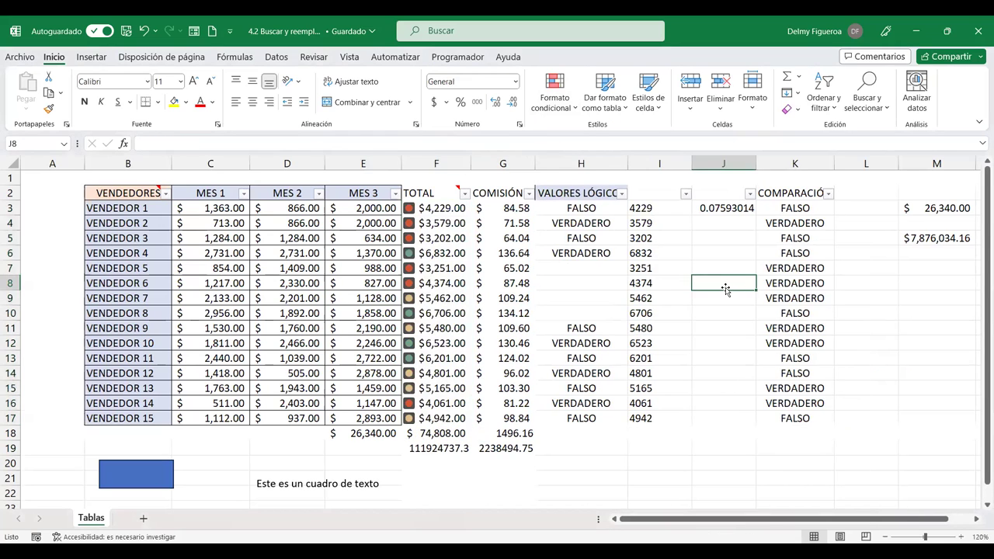
Select all conditionally formatted cells, open and cancel Go To Special, then select K7
click(881, 106)
click(913, 245)
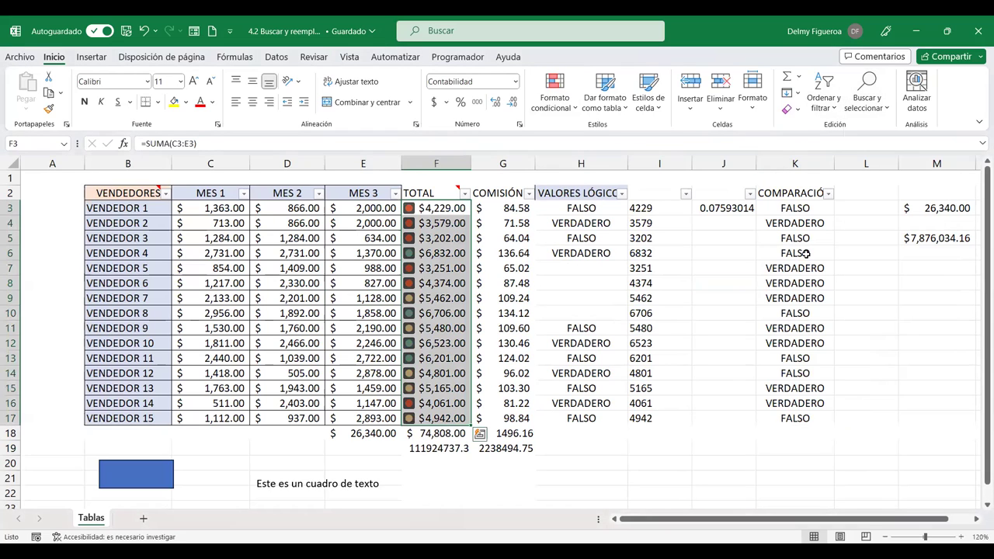
click(882, 112)
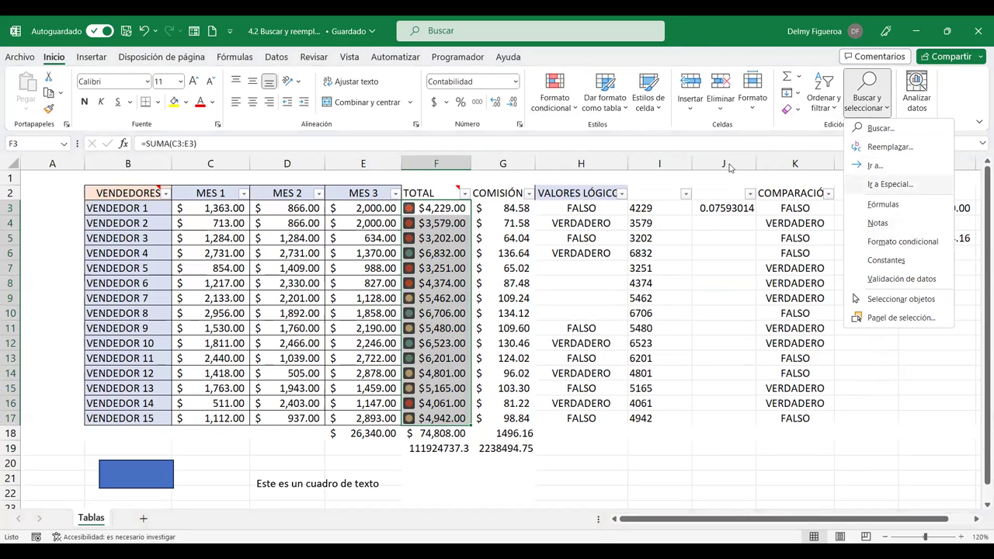
key(Return)
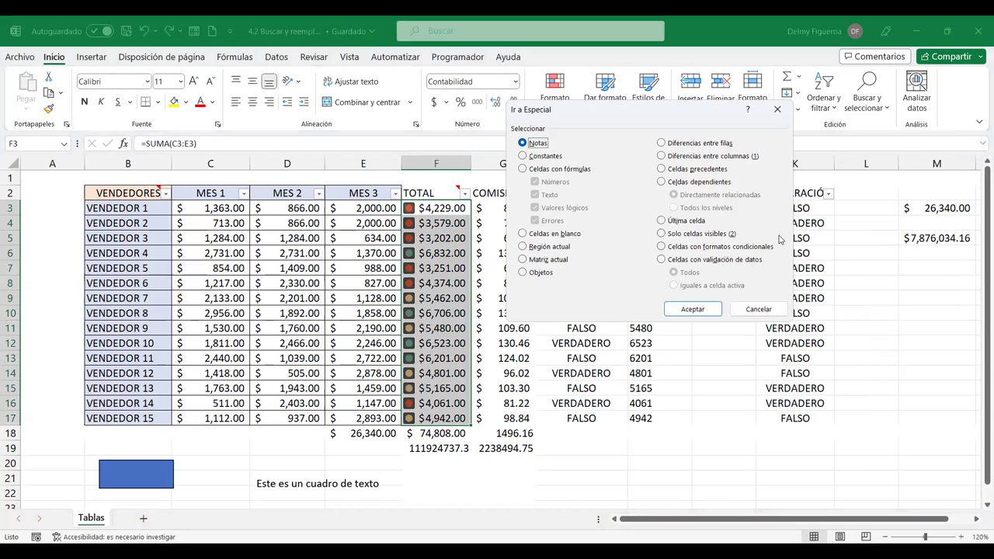
click(763, 309)
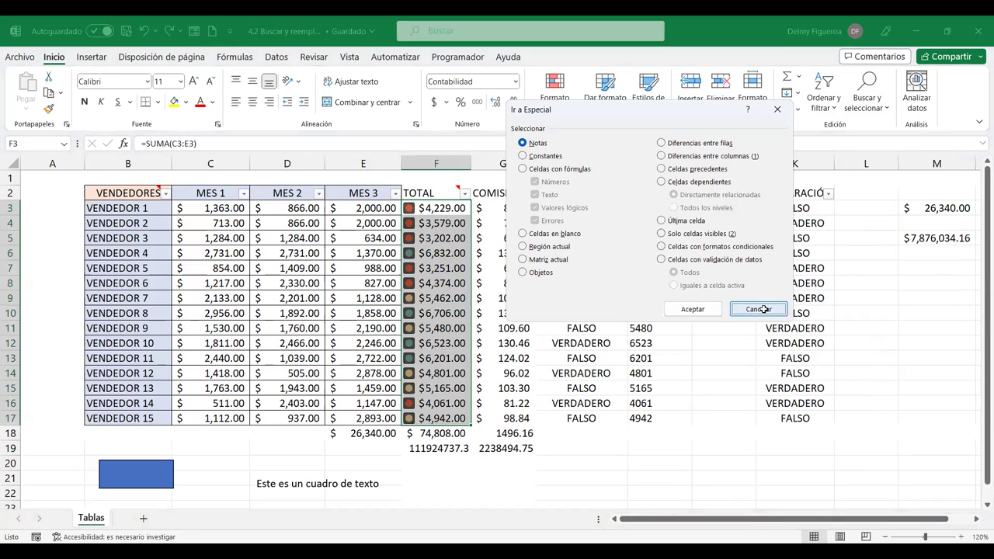
click(811, 272)
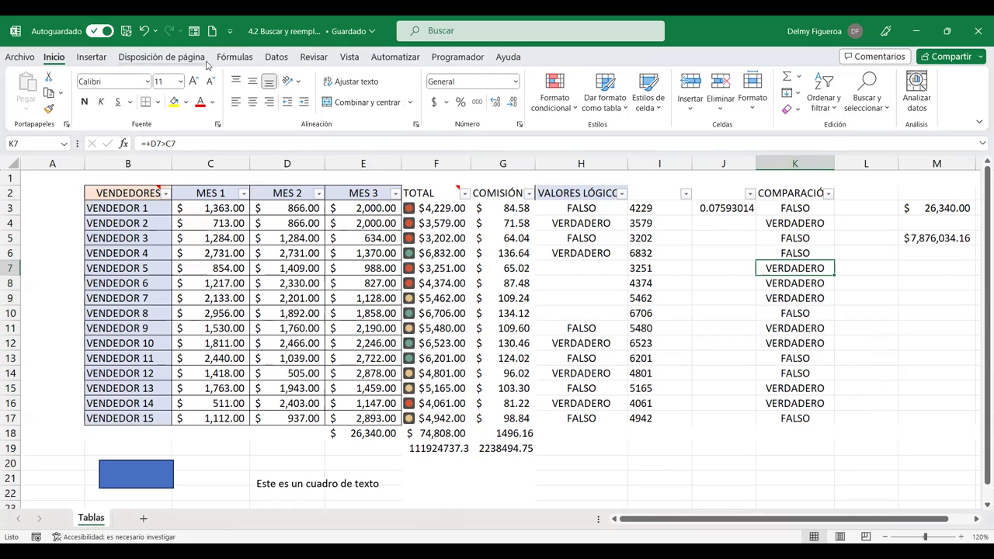
Give K7 list data validation sourced from H3:H4
click(279, 61)
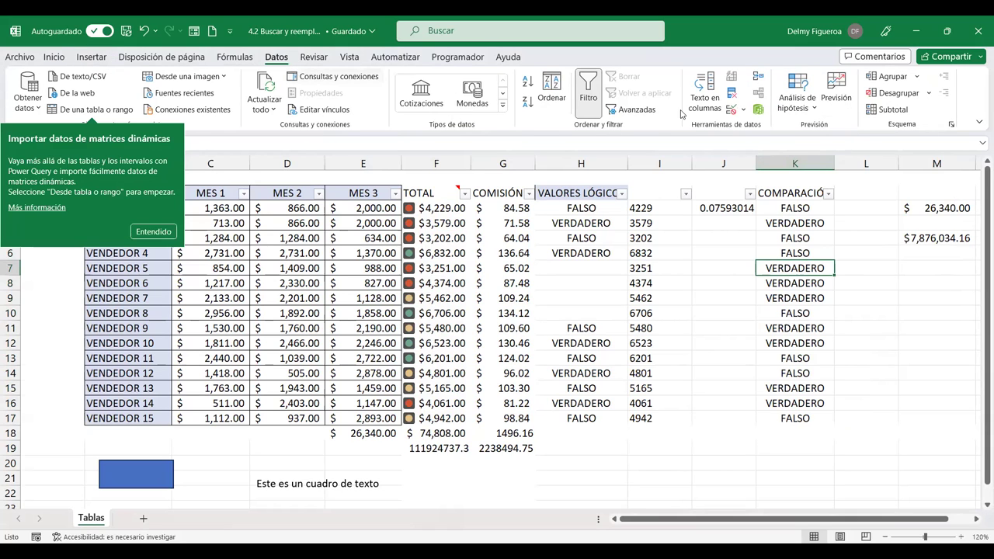
click(731, 111)
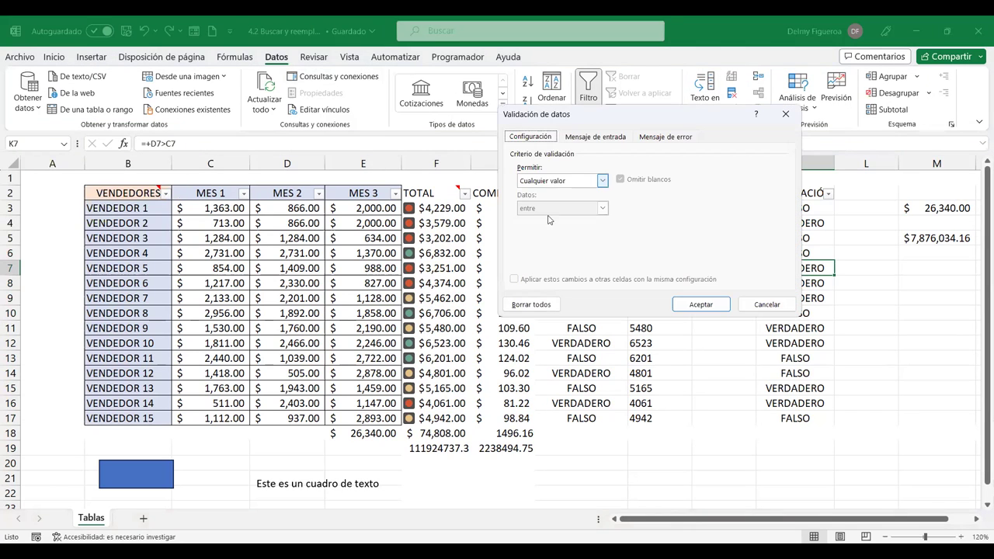
key(alt+Down)
click(548, 220)
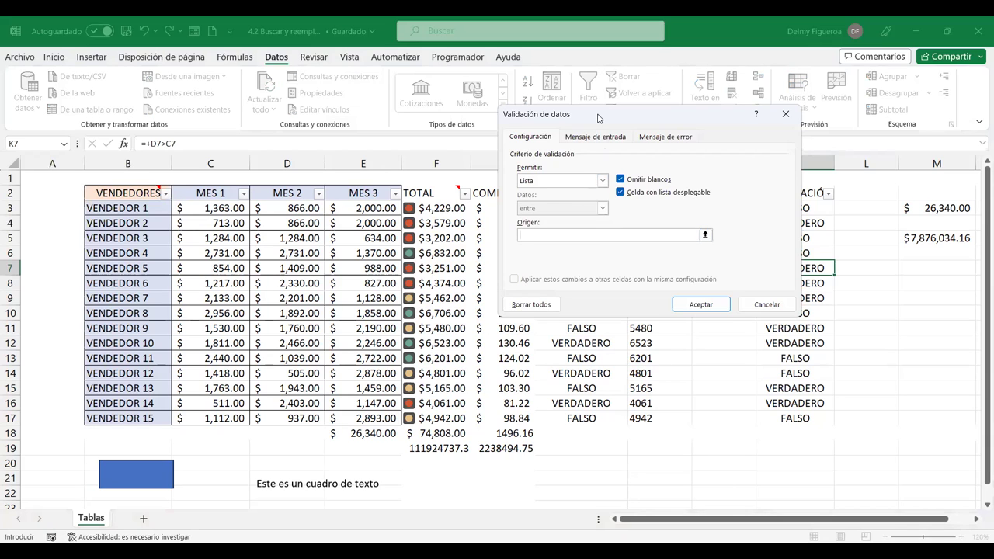
drag(599, 117, 749, 123)
click(582, 208)
key(shift+Down)
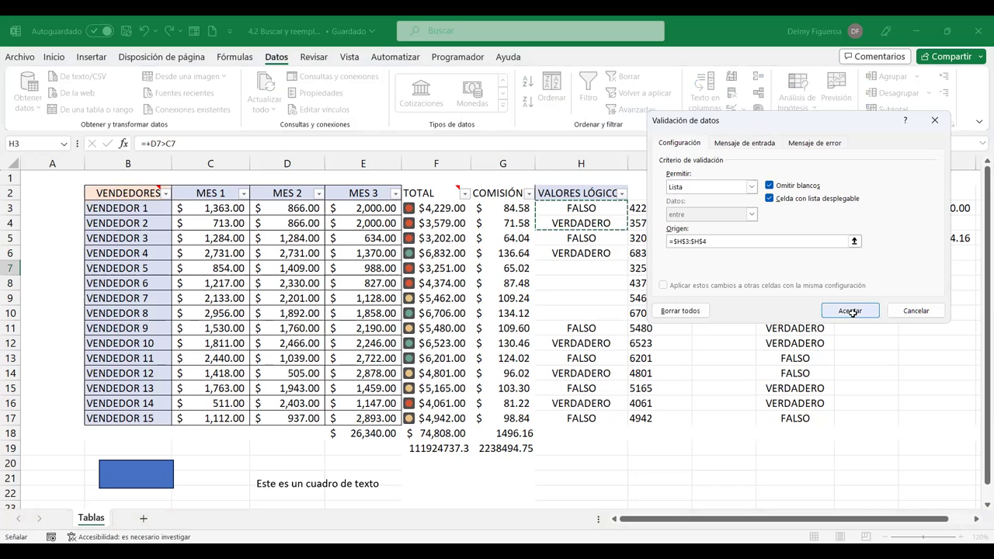
click(852, 311)
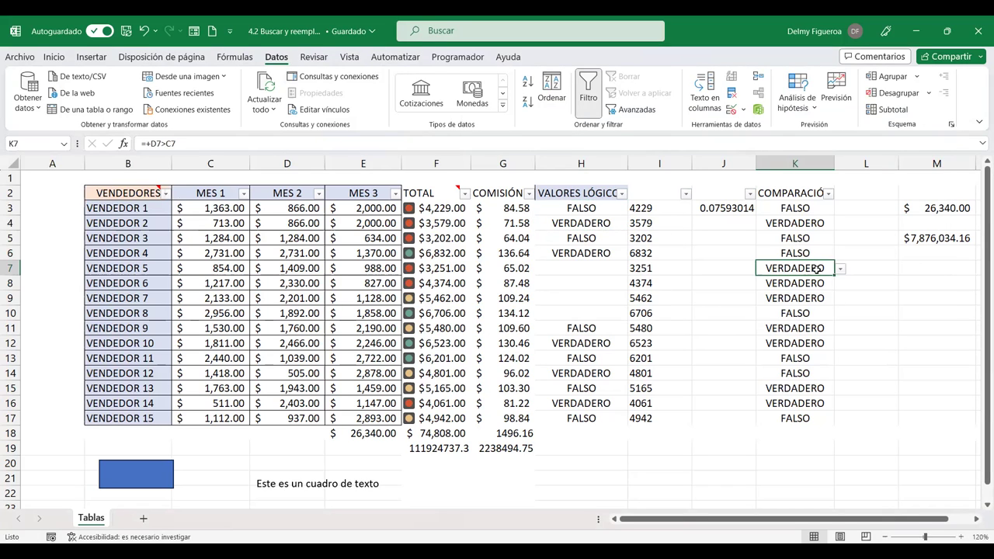
Check K7's FALSO/VERDADERO dropdown without changing it, then select C20
click(840, 270)
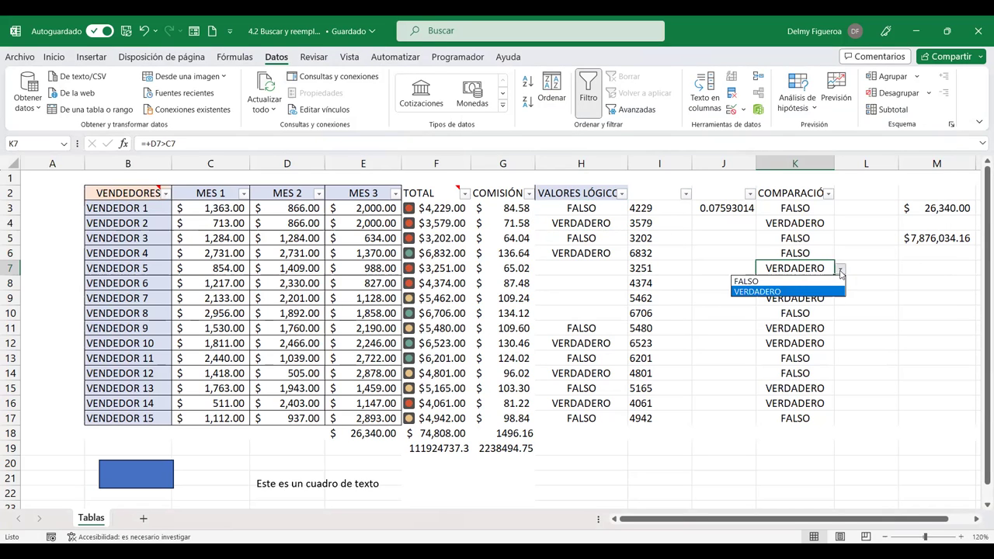
key(Escape)
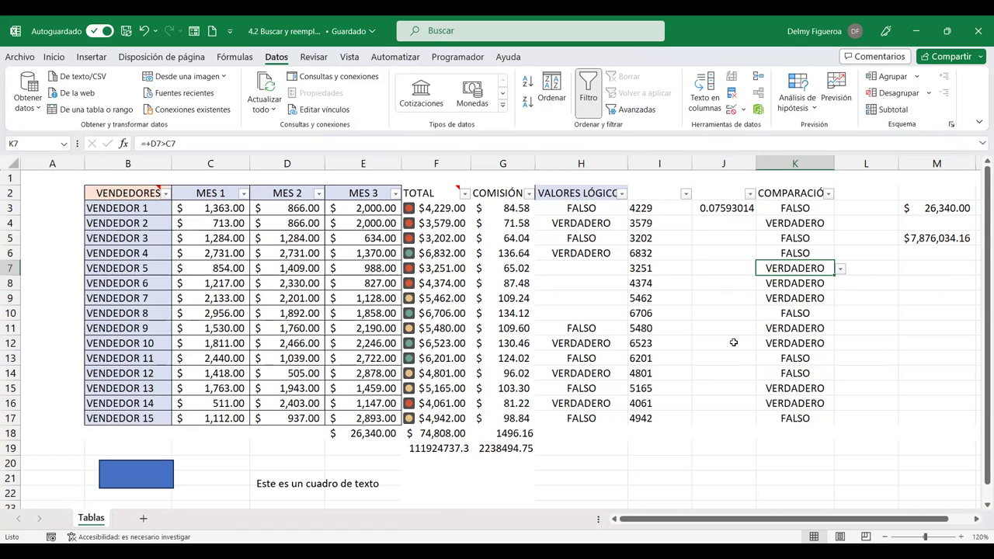
click(732, 343)
click(221, 461)
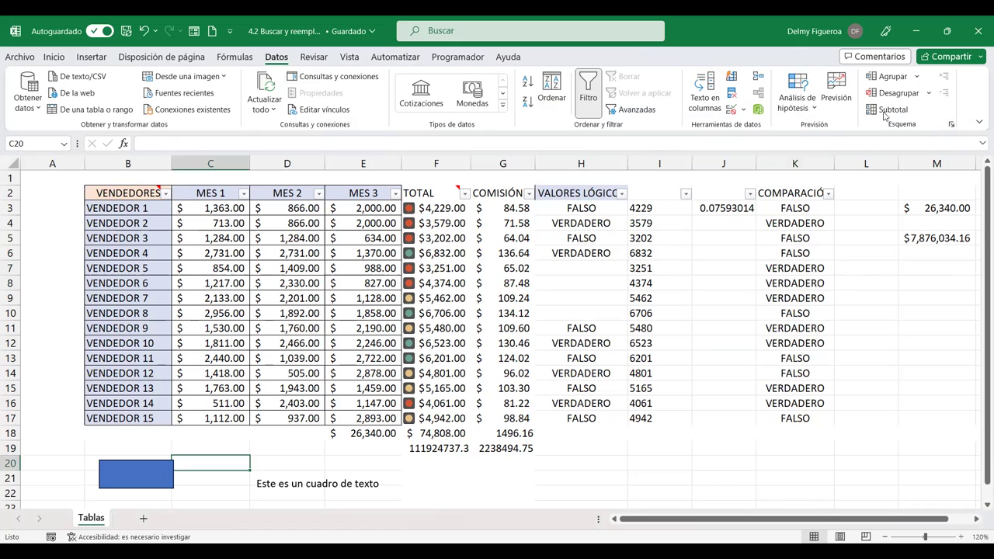
Select the cells that have data validation via Buscar y seleccionar
click(53, 57)
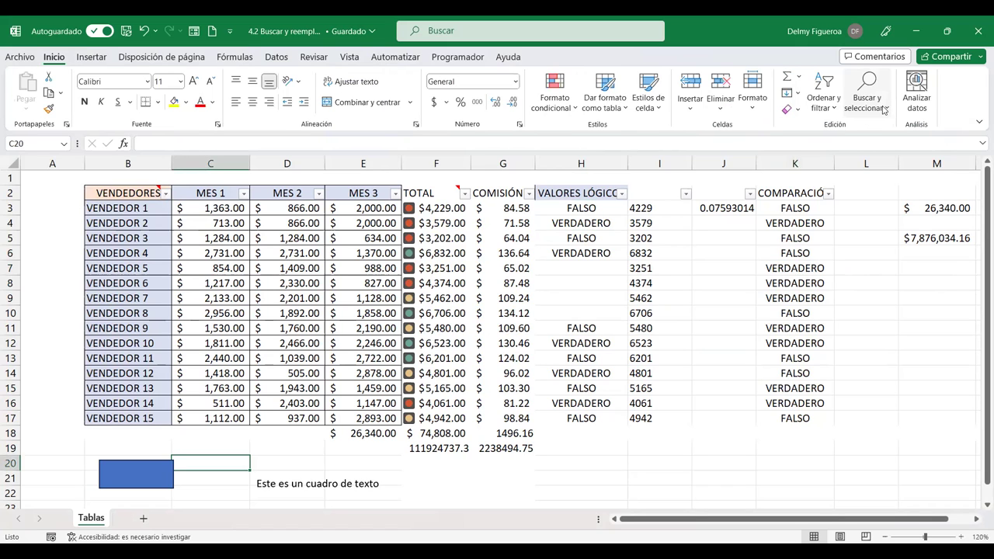
click(881, 113)
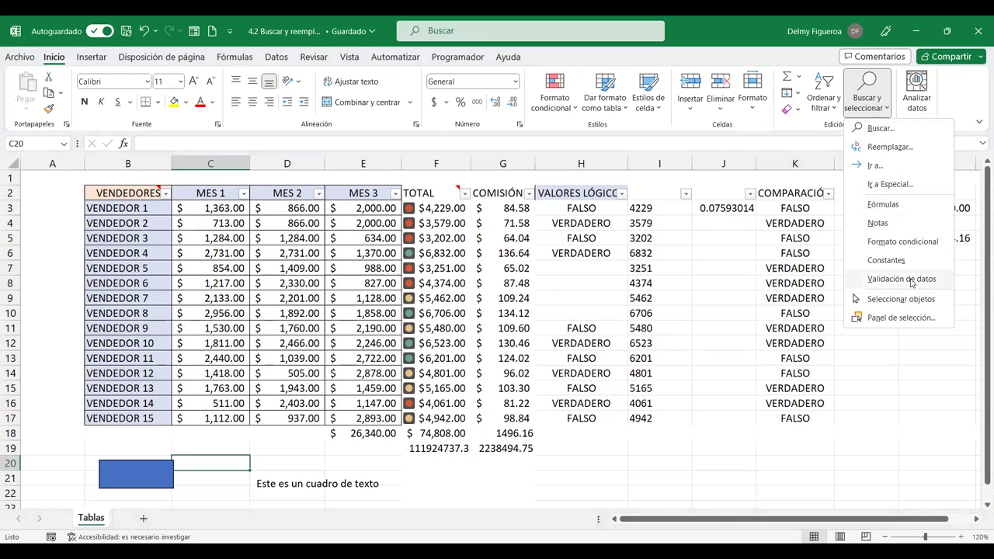
click(797, 266)
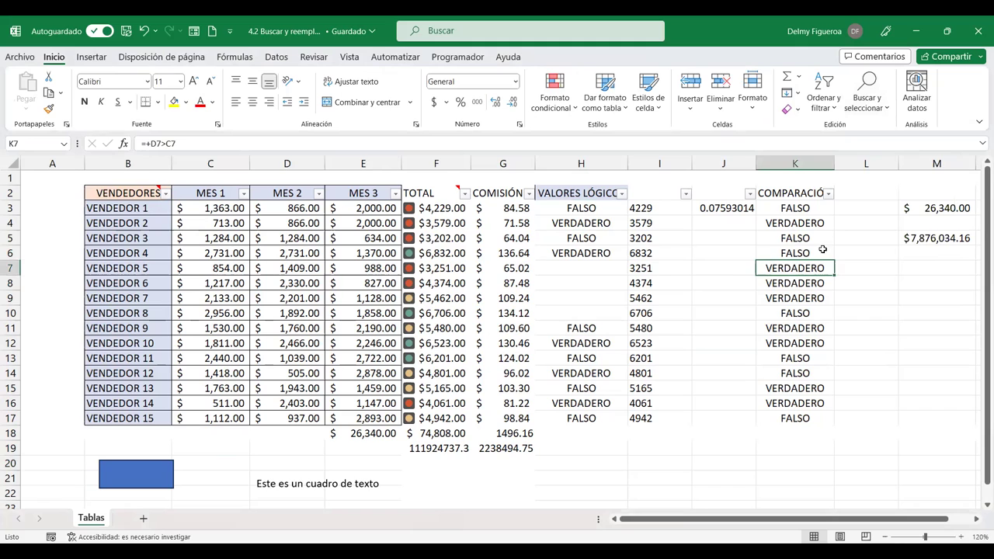
Select J8 and open the Selection pane listing the sheet's objects
click(723, 280)
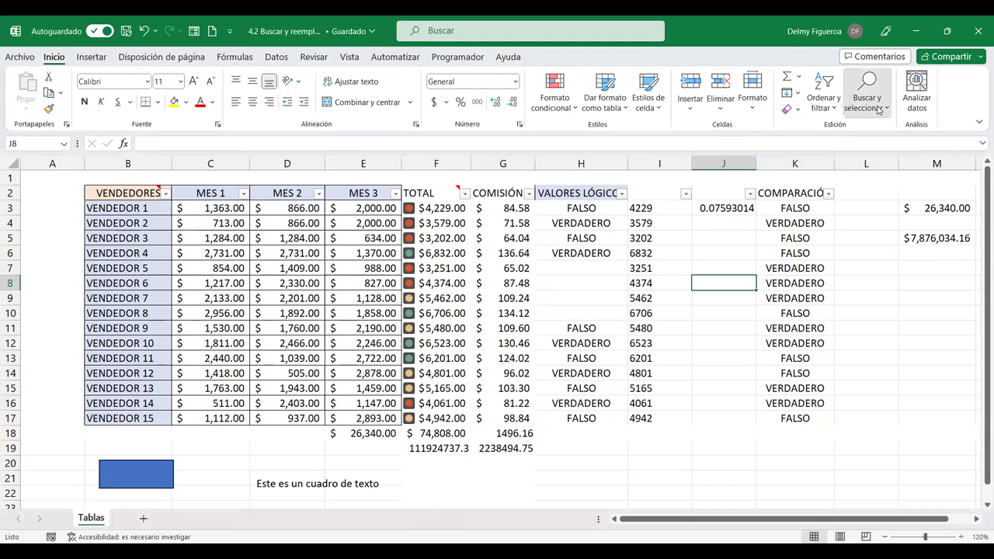
click(878, 109)
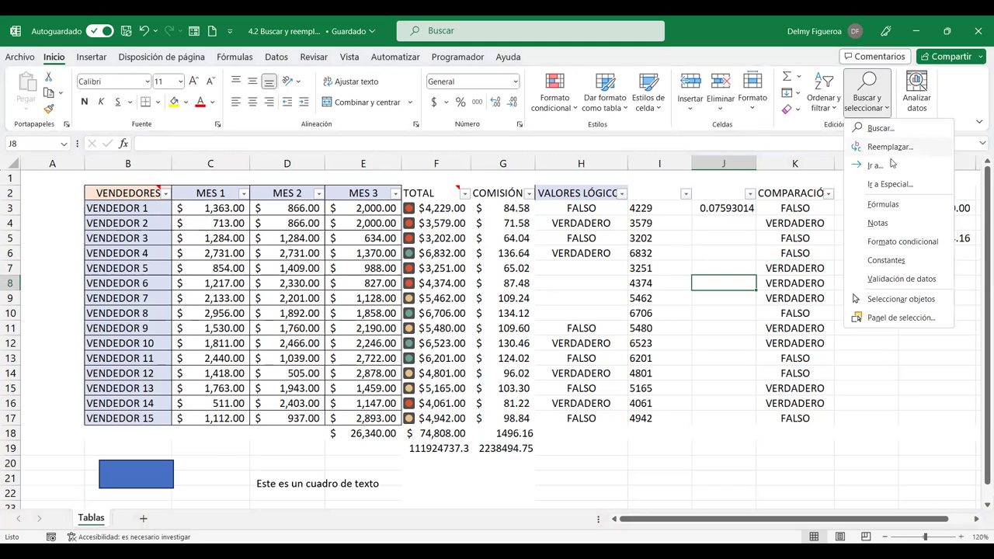
click(924, 320)
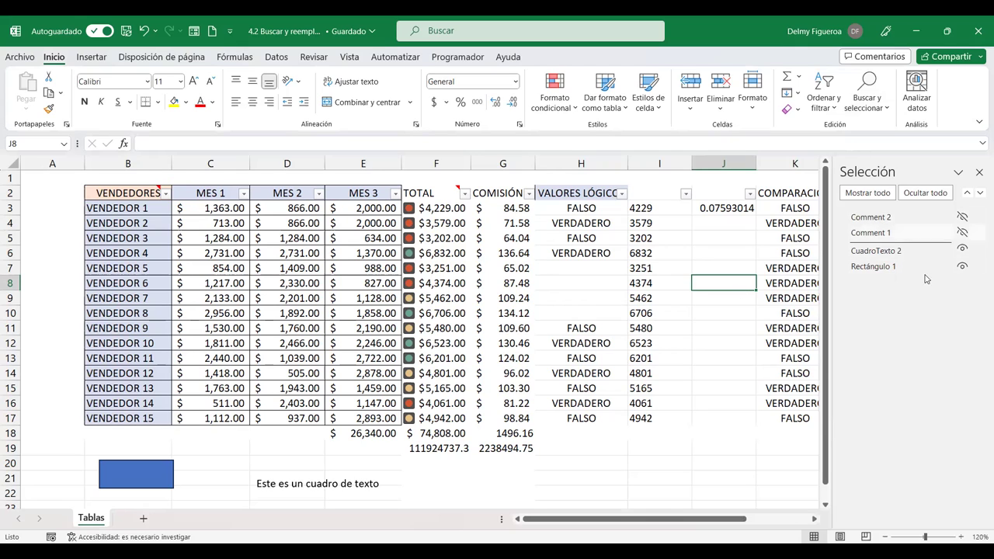
Toggle visibility of both notes, the text box and the blue rectangle, leaving all four shown
click(962, 218)
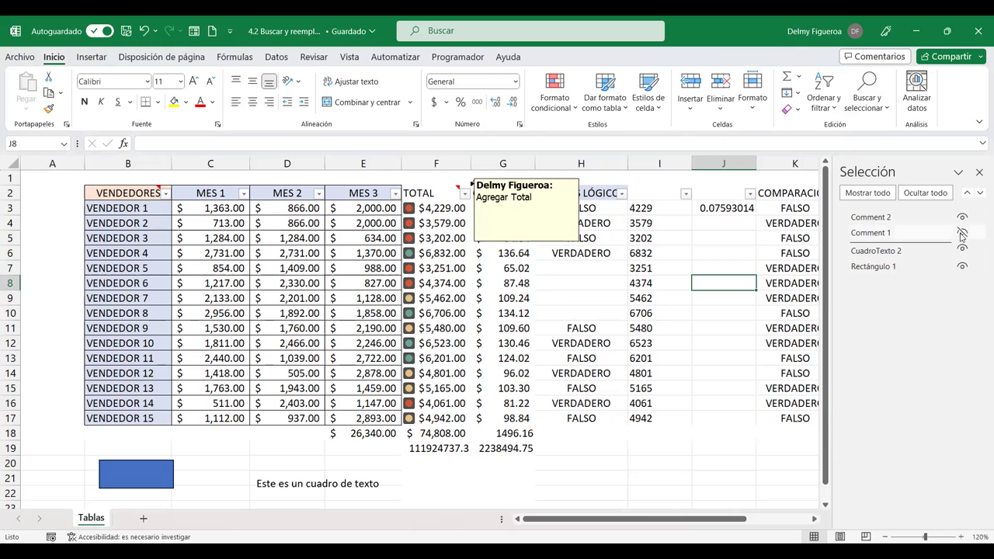
click(961, 232)
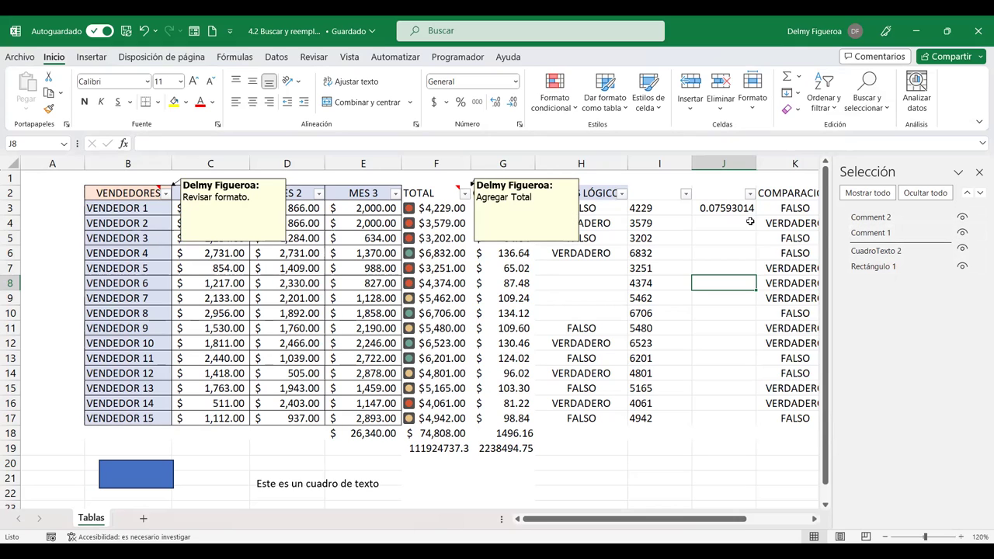
click(962, 217)
click(963, 233)
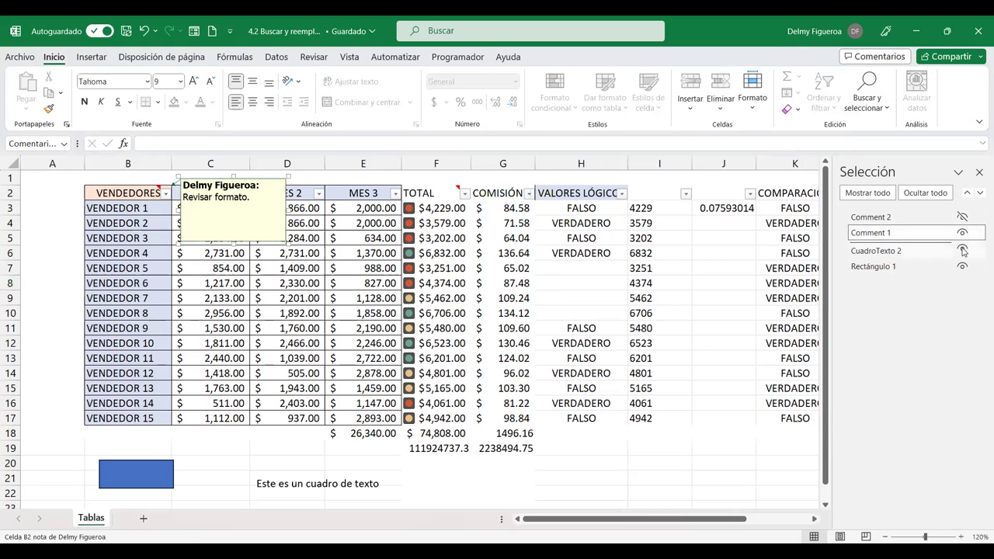
click(962, 248)
click(963, 266)
click(963, 233)
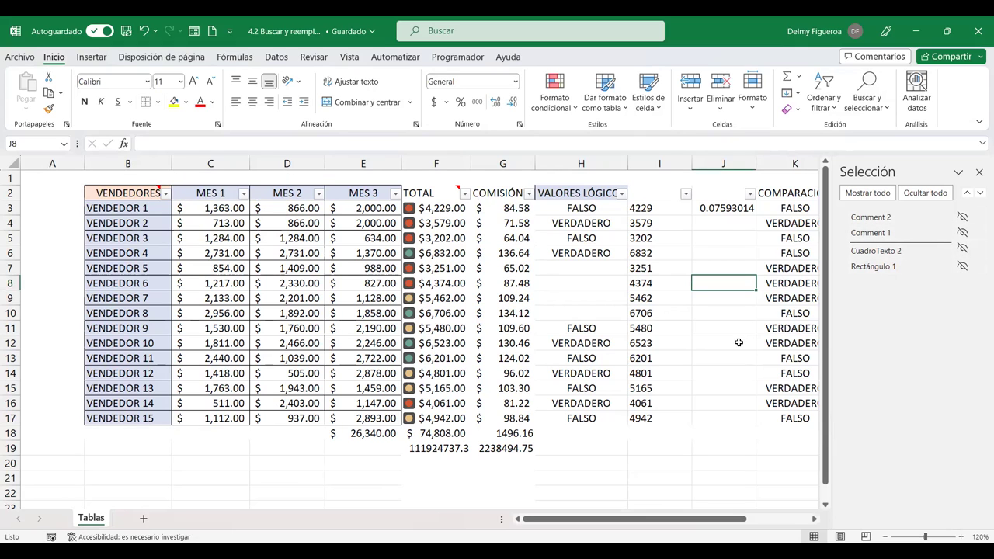
click(963, 217)
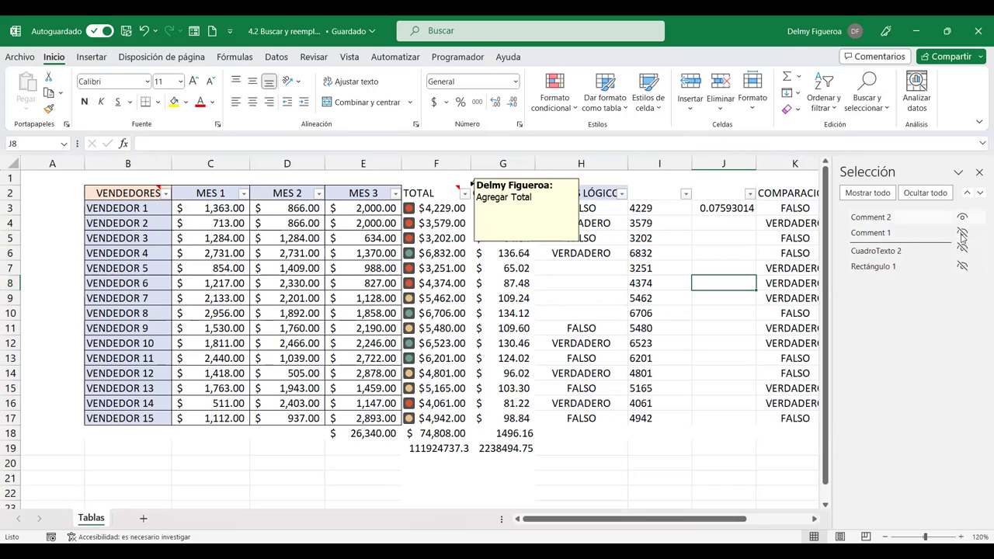
click(963, 233)
click(963, 249)
click(963, 266)
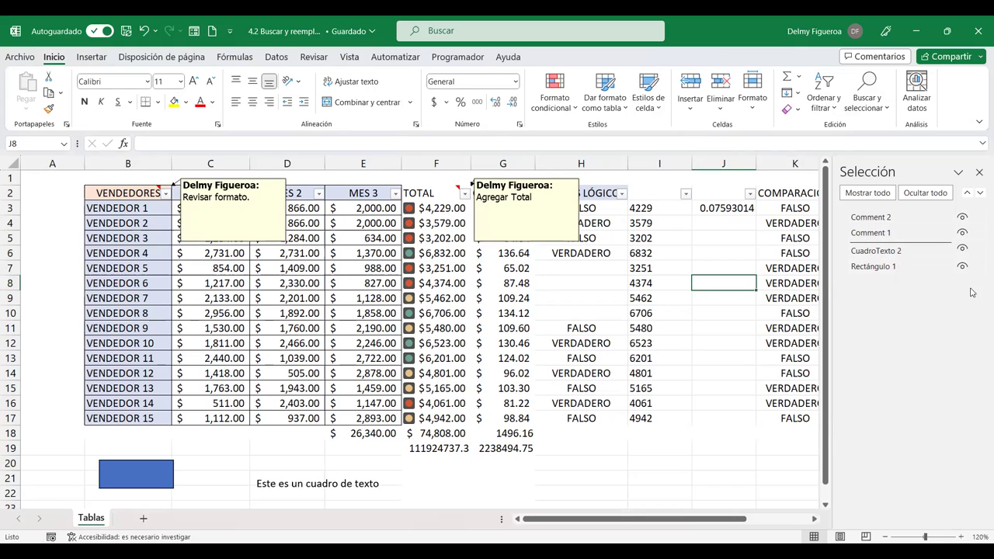
Close the Selection pane, open and cancel Go To Special, then select L14
click(978, 174)
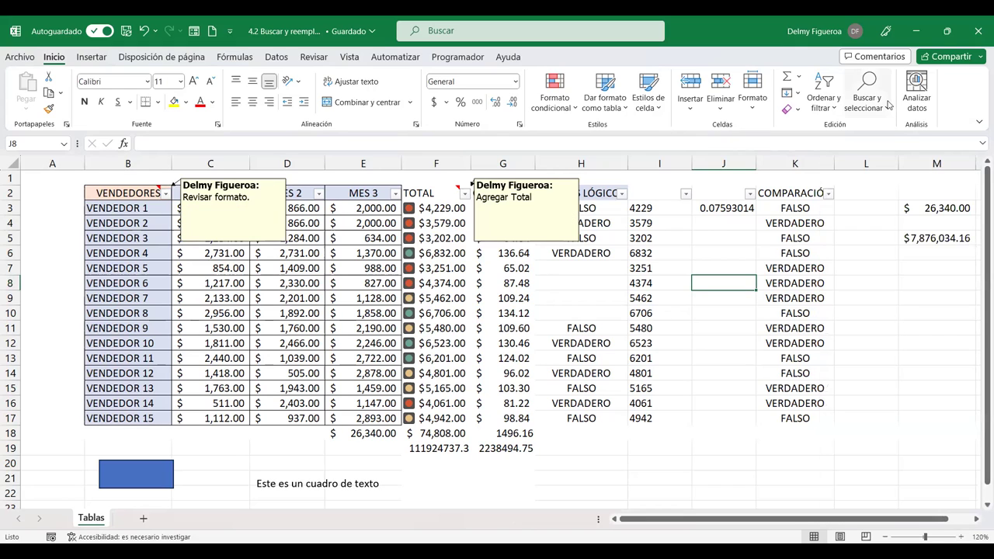
click(887, 112)
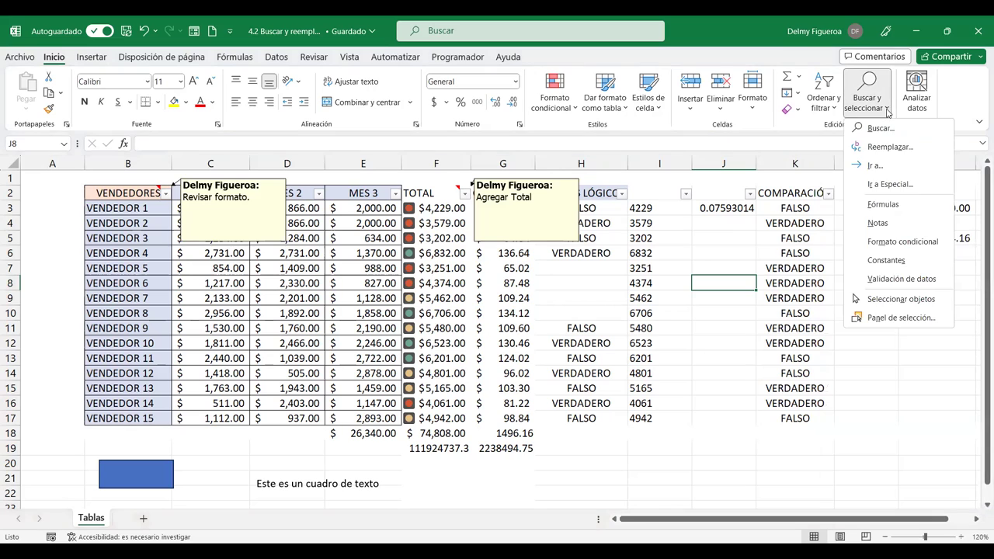
click(908, 190)
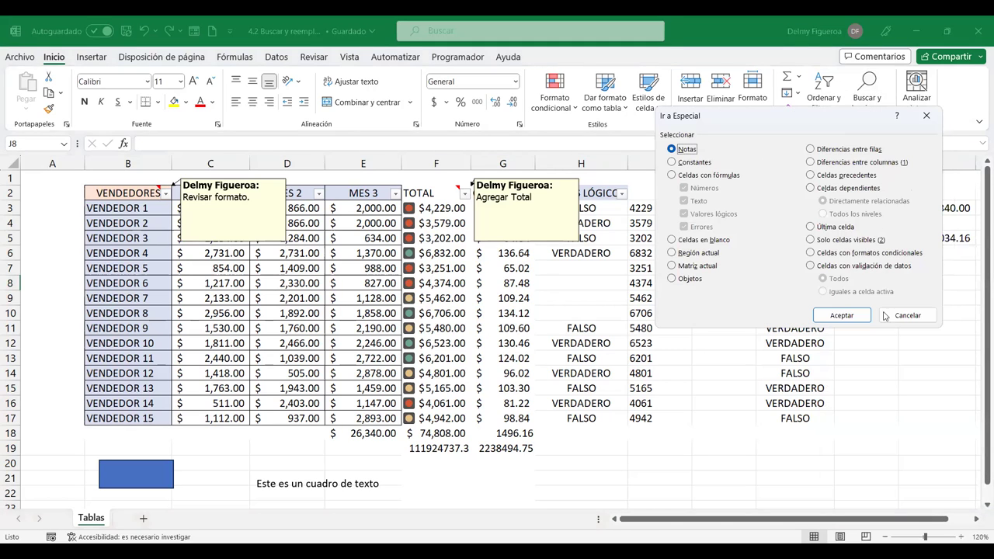
click(916, 317)
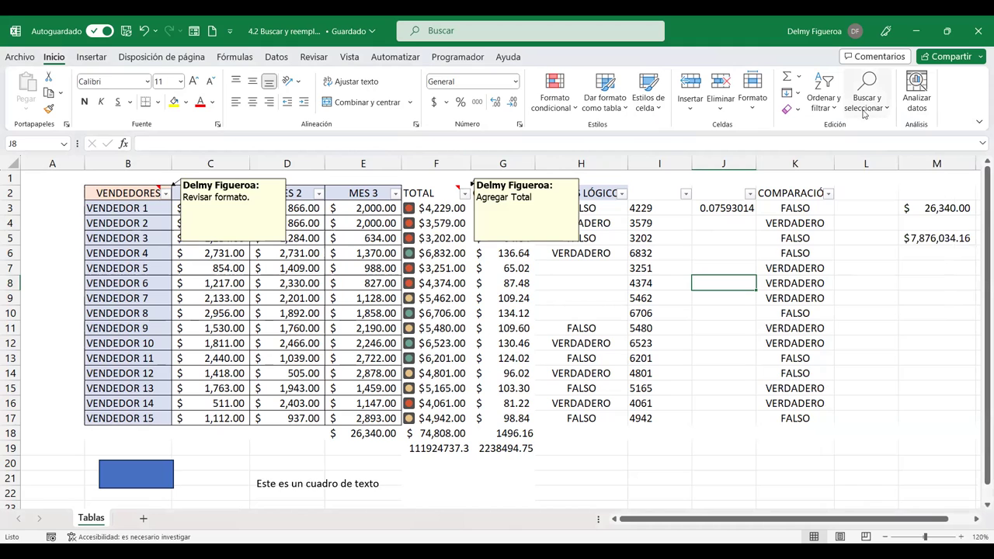
click(890, 114)
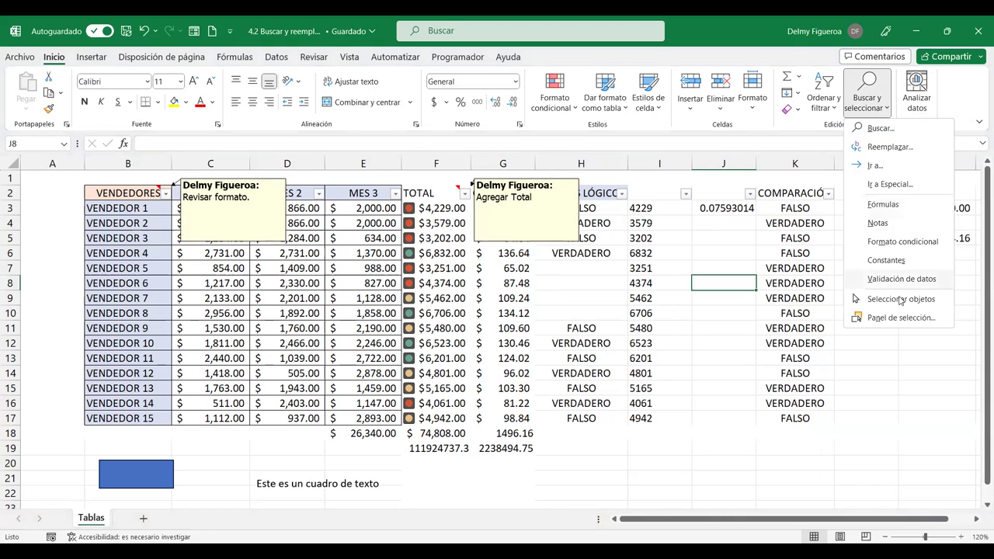
click(875, 373)
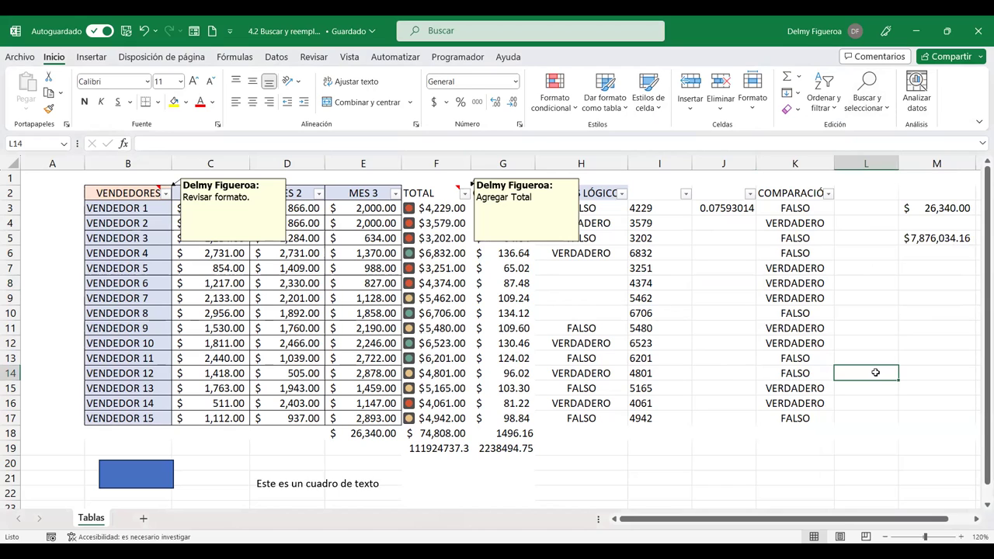